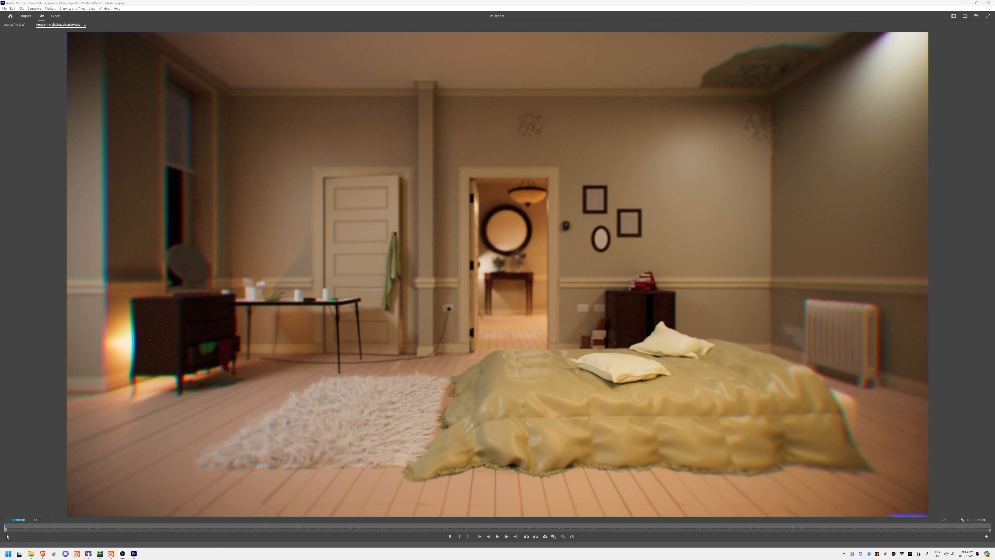
Step: Scrub the rendered sequence to the bonsai shot, and review the Esper Room USD composition on J CUBE's 3D assets page in the Brave browser
drag(19, 529, 855, 559)
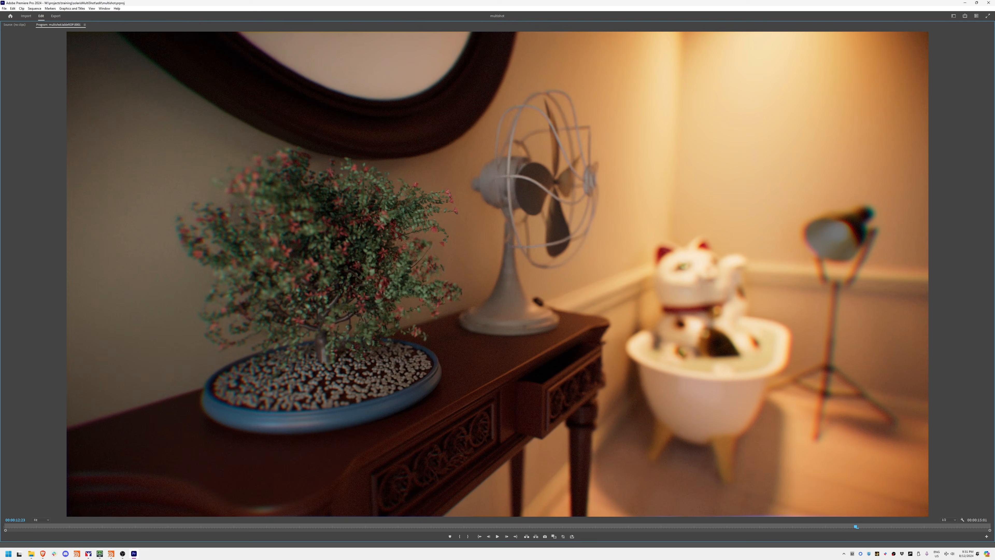
key(alt+Tab)
drag(832, 150, 643, 117)
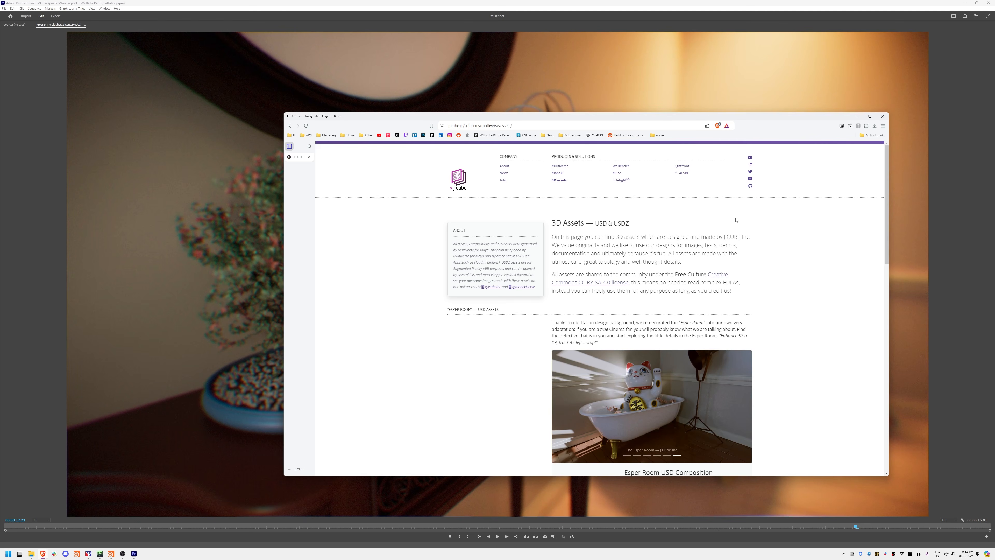
click(528, 123)
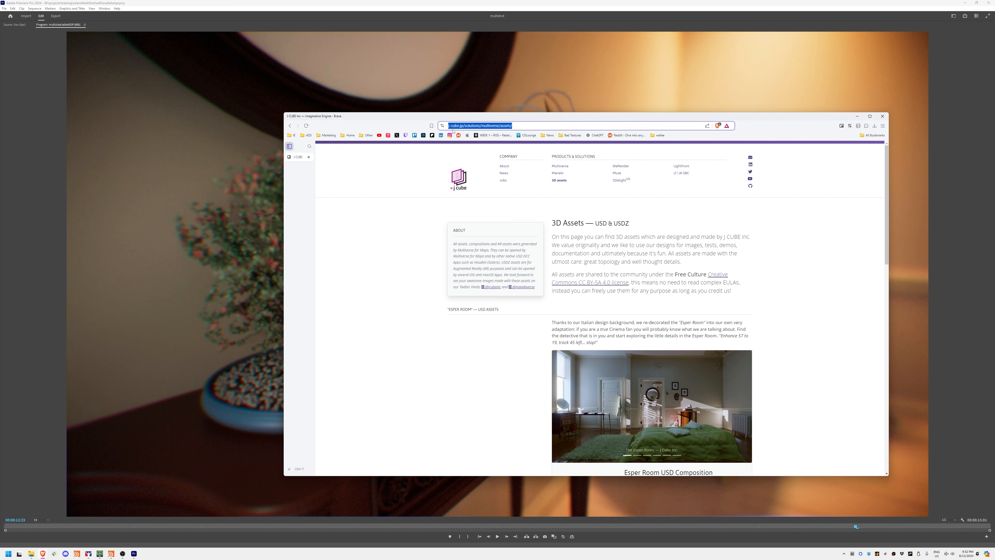
click(801, 281)
scroll(800, 266, down, 4)
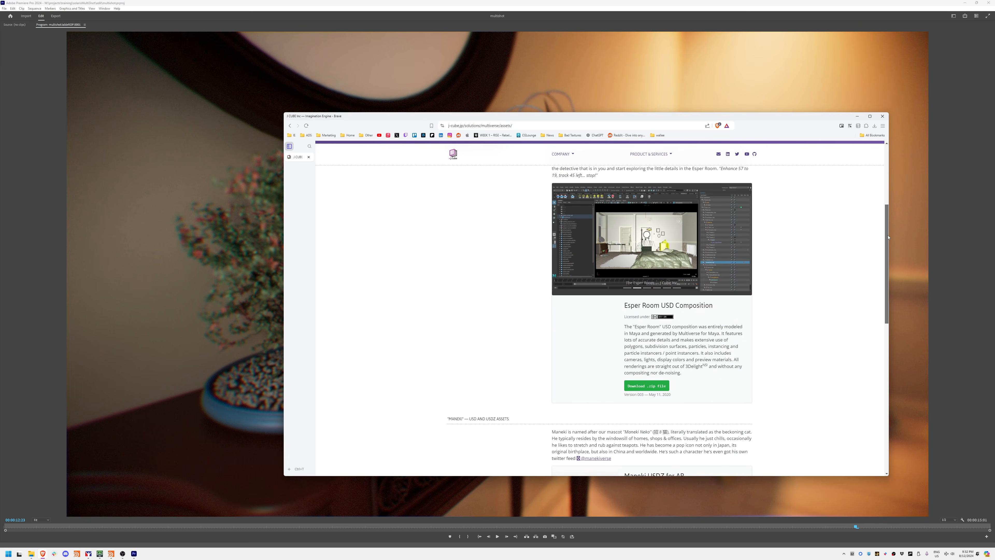
drag(888, 237, 834, 135)
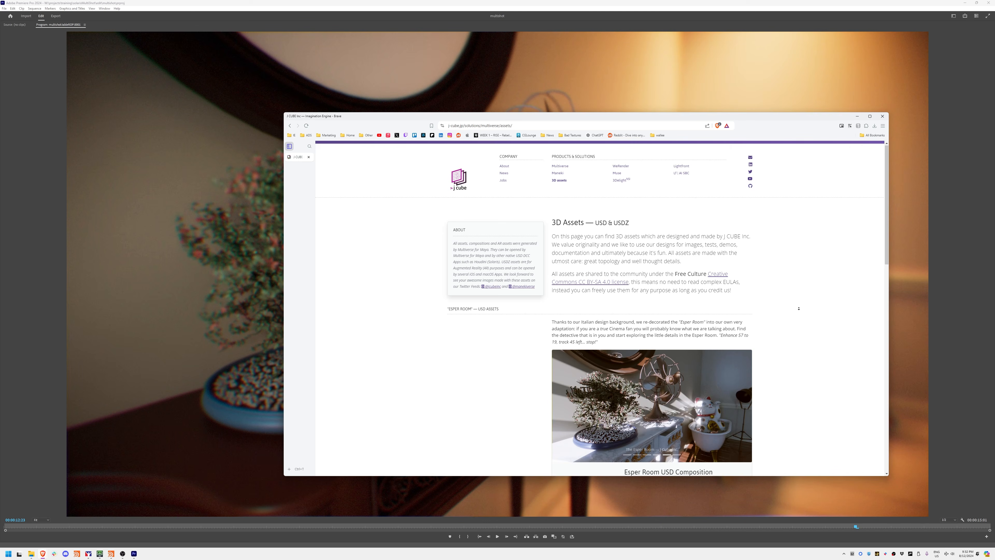
scroll(826, 178, down, 3)
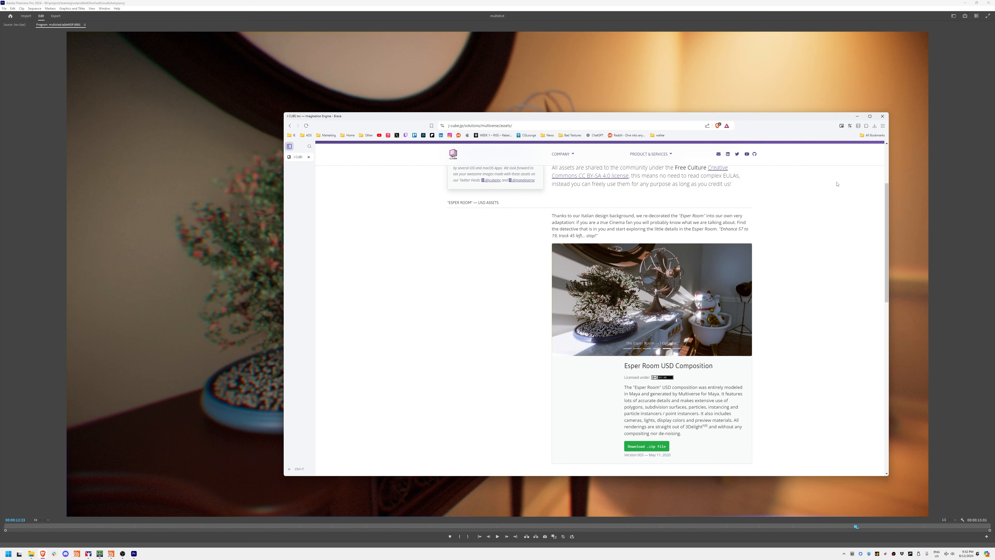
Step: Switch back to Premiere Pro and scrub the sequence to the shot of the maneki cat in the bathtub
click(857, 116)
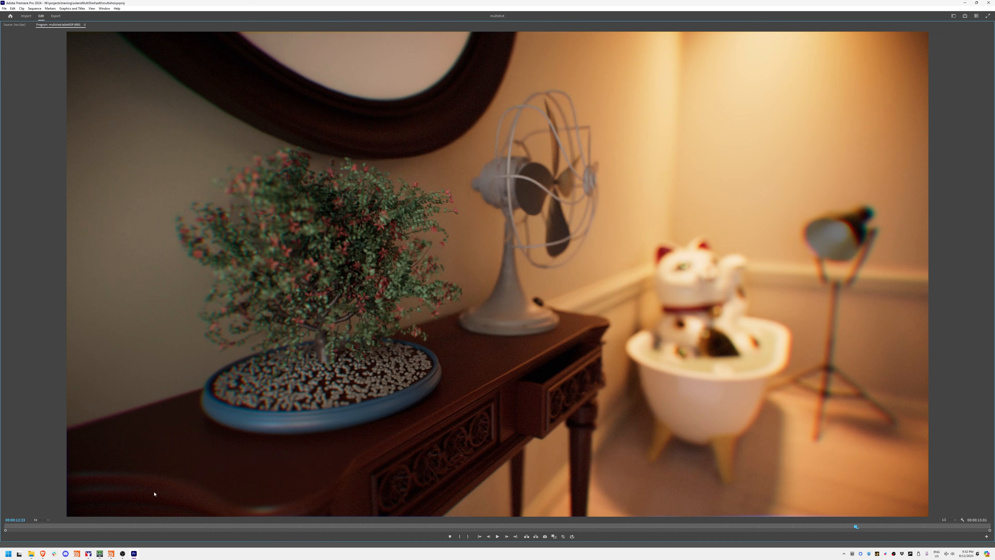
drag(117, 527, 234, 535)
drag(378, 530, 711, 533)
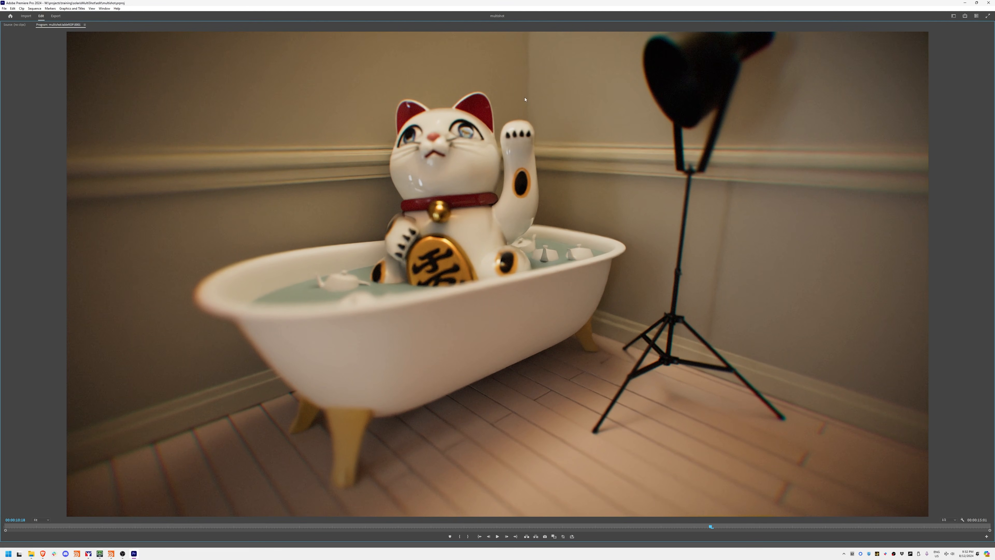
Step: Switch to Houdini and widen the network editor by shrinking the scene view and the parameter pane
click(965, 3)
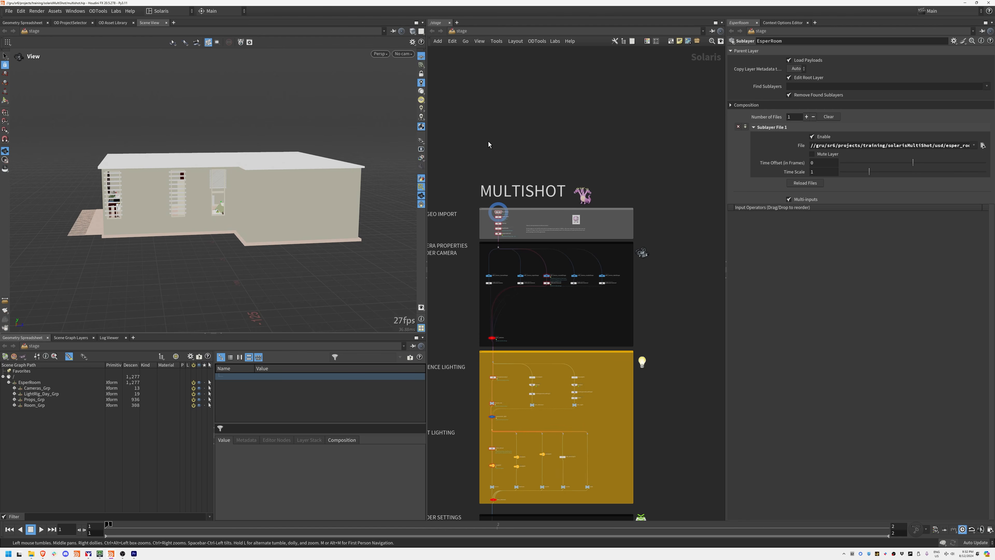
drag(427, 269, 150, 254)
middle_drag(503, 348, 573, 228)
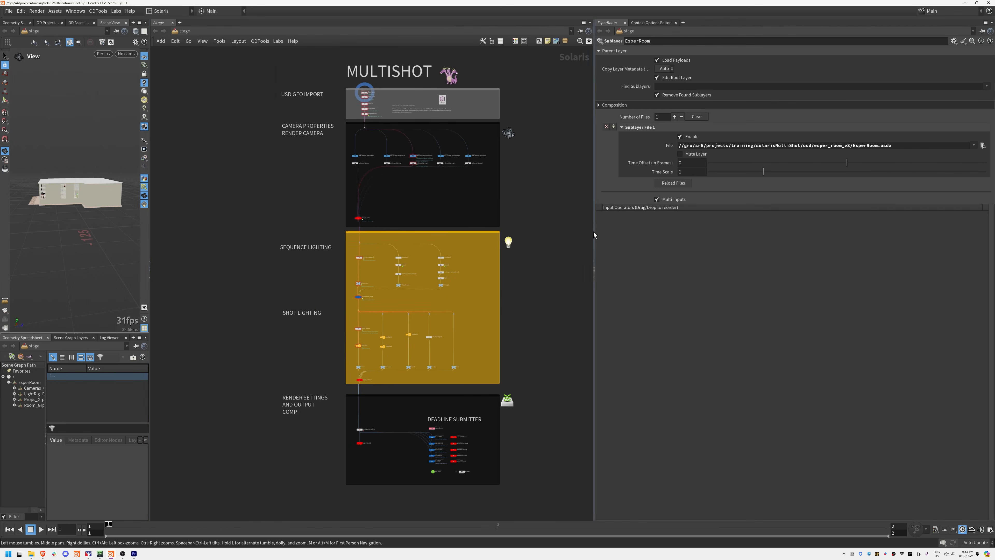
drag(595, 241, 668, 237)
Step: Examine the MULTISHOT network from the USD geo import through the render camera branches to the lighting sections
scroll(627, 114, up, 14)
middle_drag(462, 135, 627, 250)
scroll(625, 250, down, 4)
middle_drag(568, 345, 654, 311)
middle_drag(640, 422, 653, 149)
middle_drag(621, 431, 645, 184)
middle_drag(599, 517, 567, 250)
mouse_move(506, 188)
middle_down()
mouse_move(440, 492)
mouse_move(509, 472)
middle_up()
middle_drag(436, 173, 438, 365)
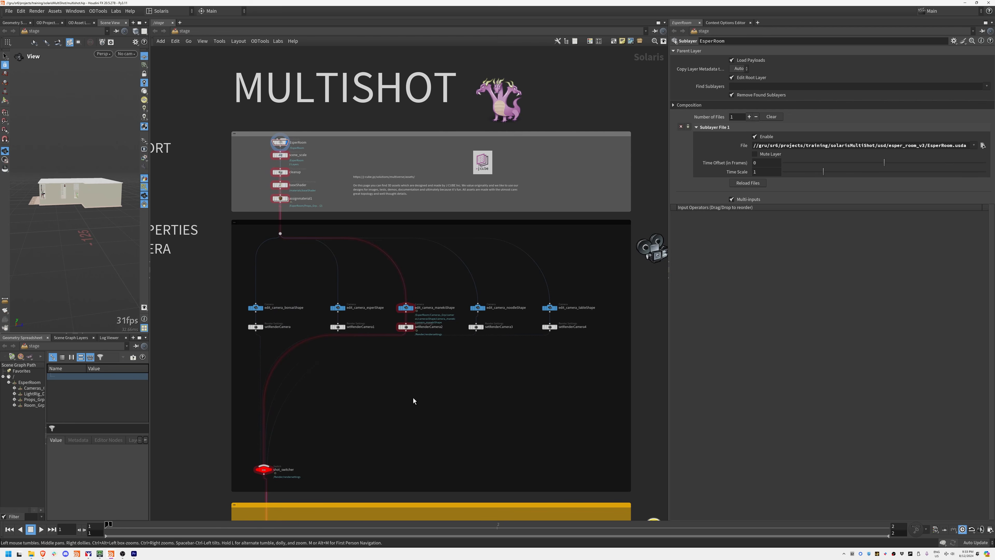
scroll(466, 345, down, 6)
scroll(528, 337, up, 6)
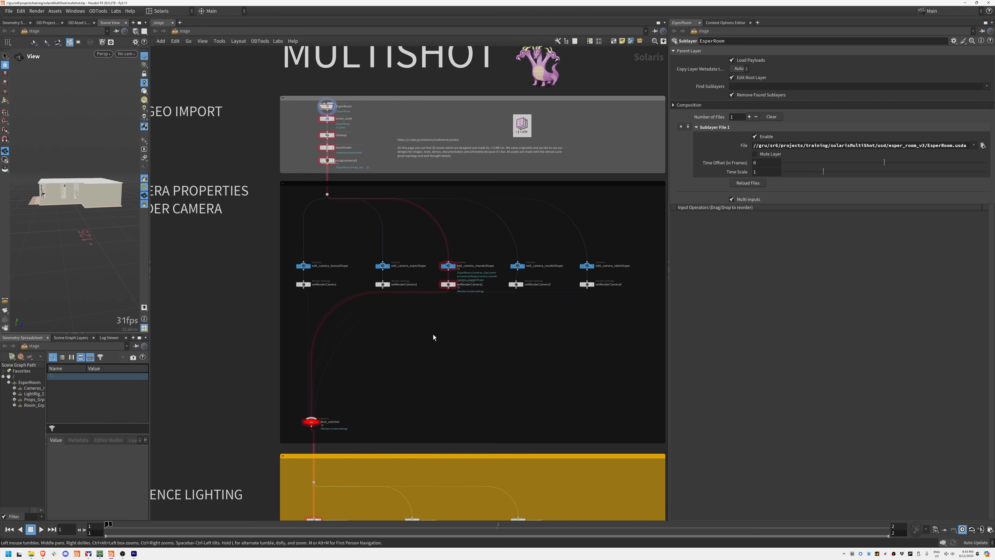
middle_drag(460, 395, 466, 215)
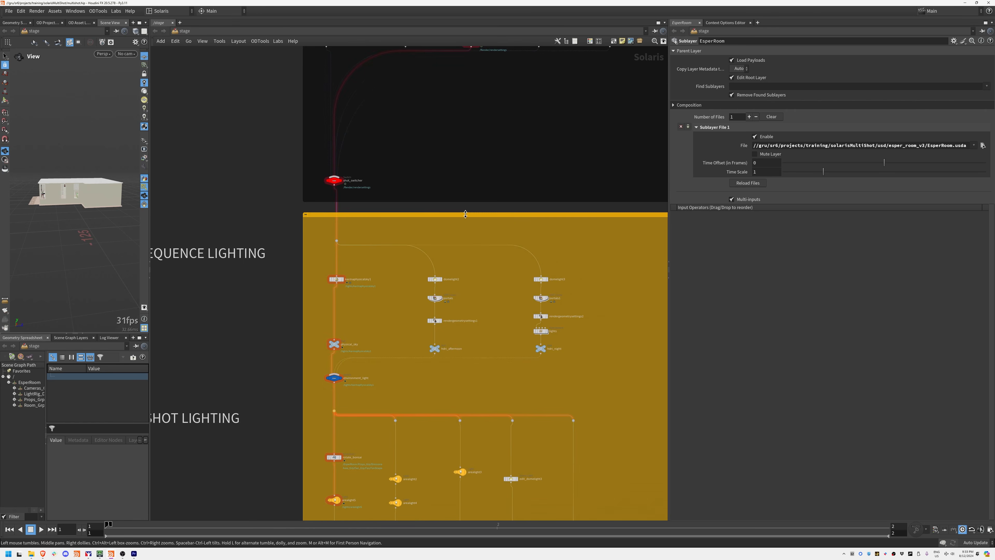
scroll(450, 301, up, 2)
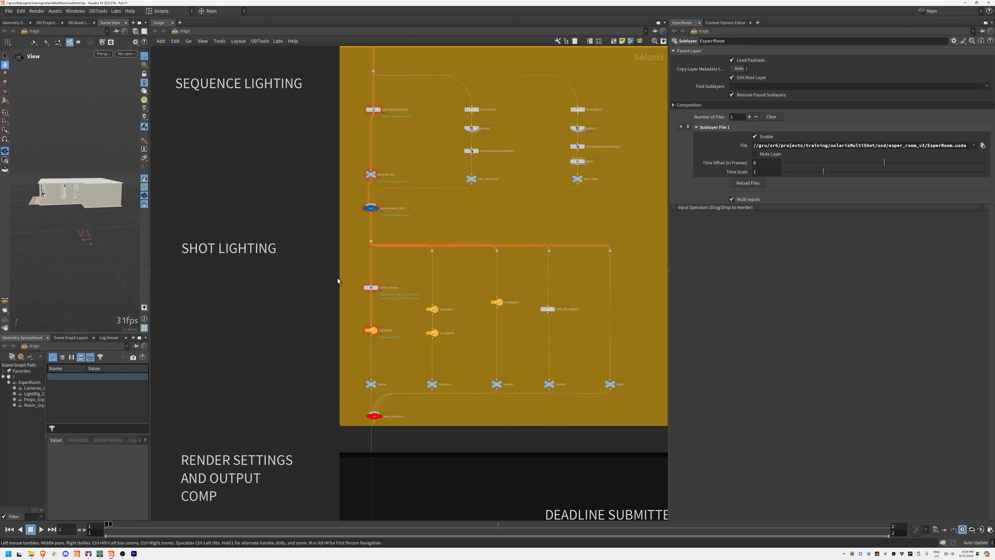
Step: Select the sequence lighting nodes and the shot lighting nodes in turn to point out the two lighting levels
middle_drag(315, 159, 311, 243)
drag(321, 311, 665, 157)
middle_drag(517, 430, 523, 299)
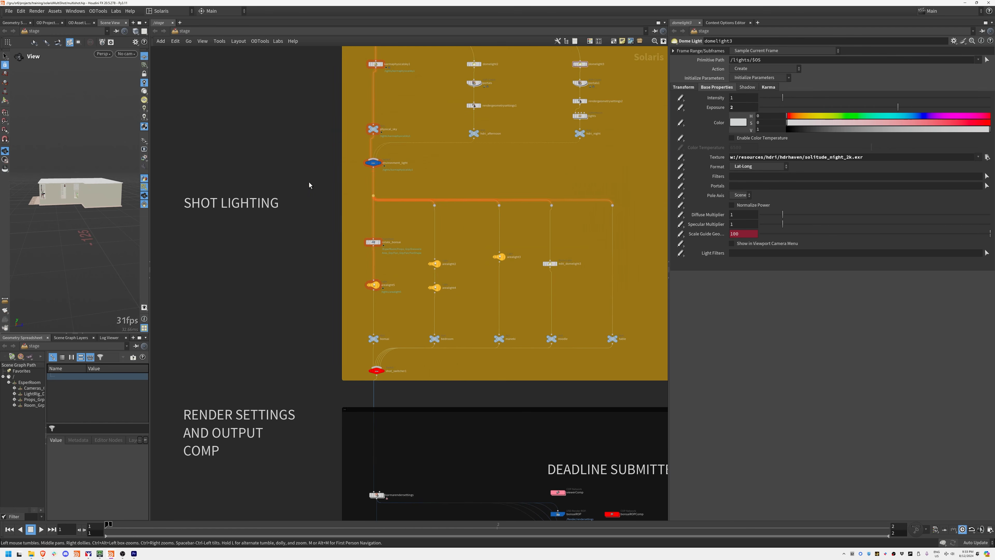
drag(305, 178, 626, 372)
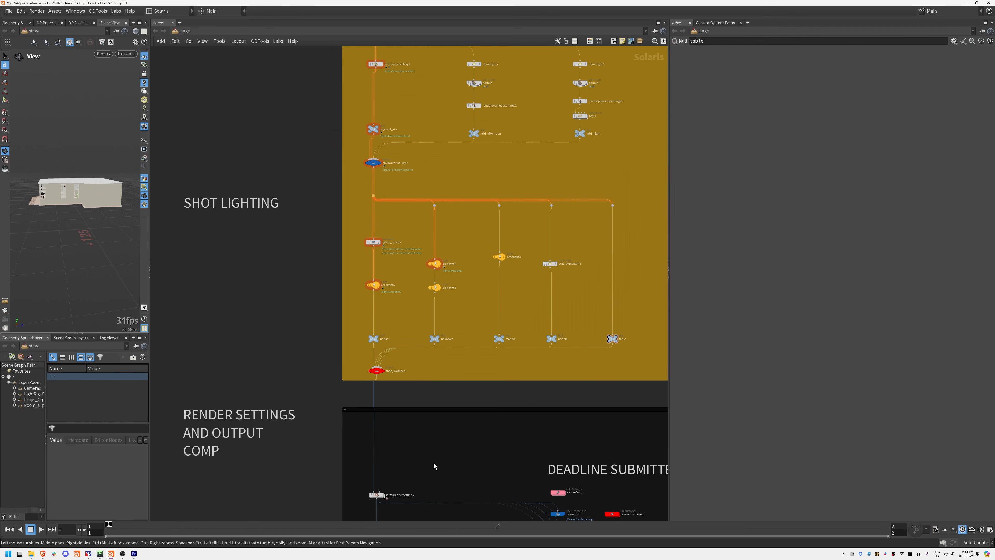
Step: Inspect the Deadline Submitter nodes, look inside the bonsaiROPComp COP network and return to the stage level
middle_drag(434, 463, 444, 249)
middle_drag(446, 317, 400, 313)
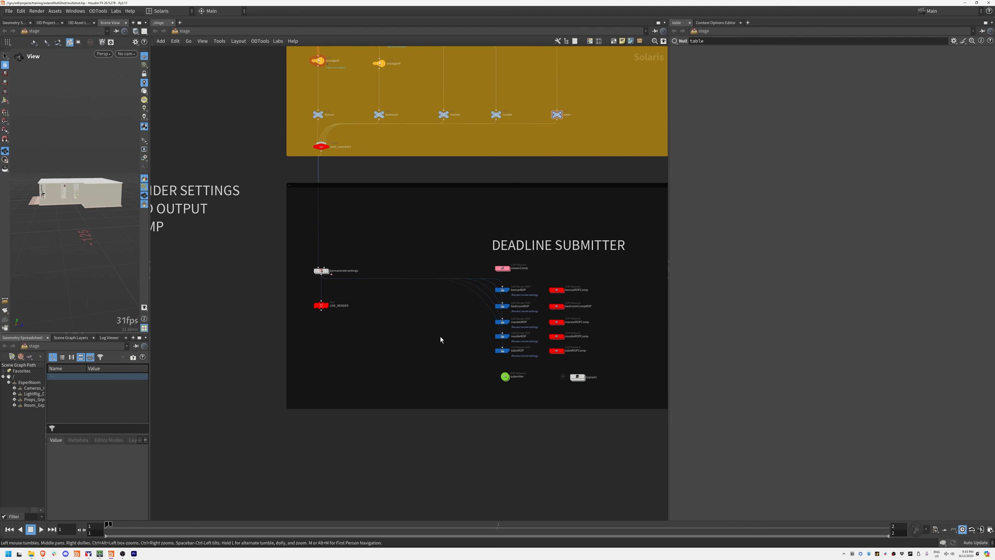
scroll(441, 340, up, 5)
middle_drag(473, 338, 270, 356)
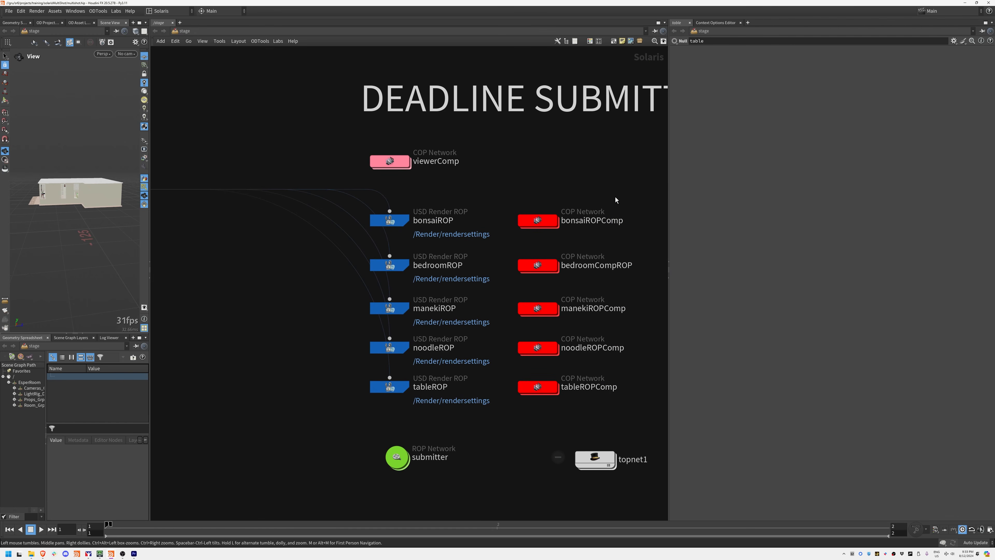
double_click(528, 220)
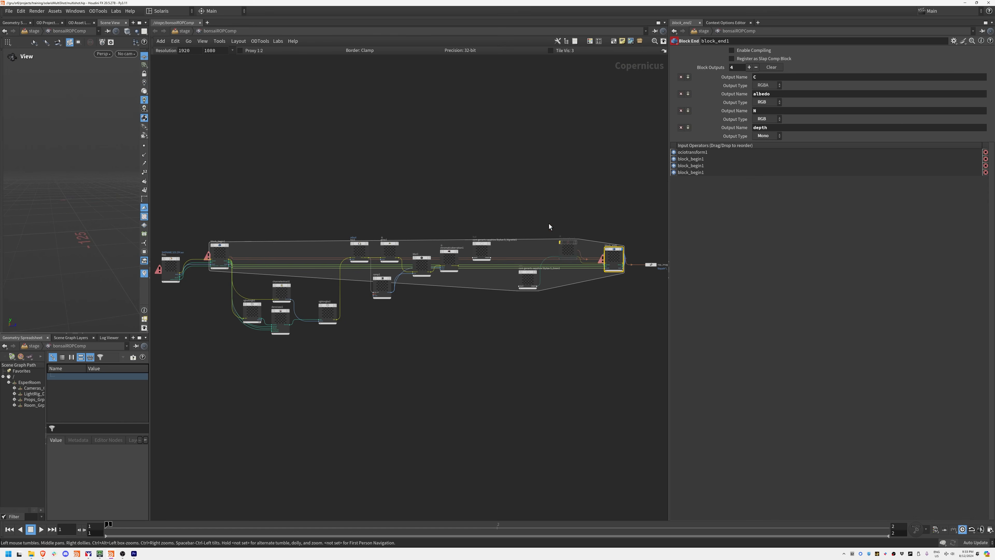
click(183, 31)
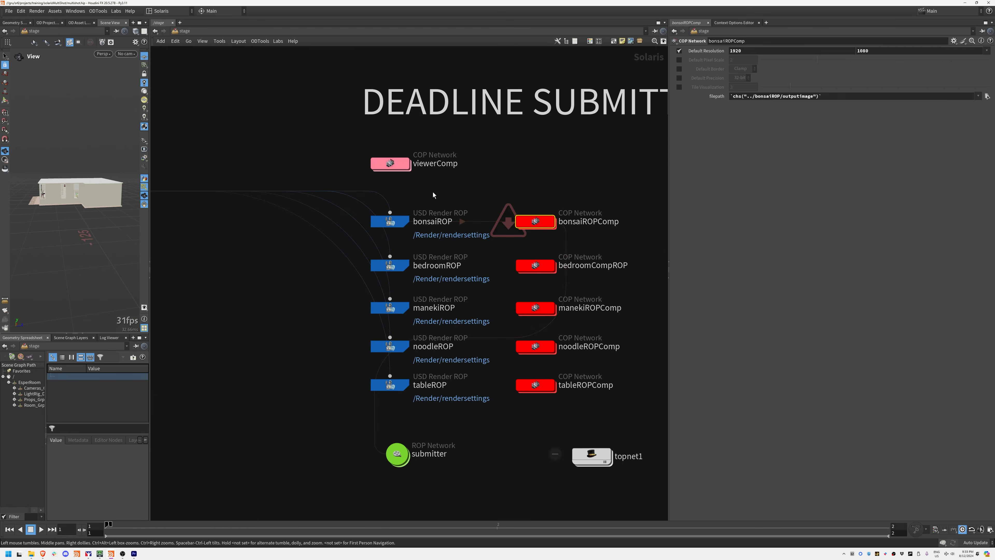
Step: Review the network back up from the render settings through the lighting sections to the USD geo import section
scroll(246, 309, down, 7)
middle_drag(245, 309, 335, 347)
scroll(335, 346, up, 4)
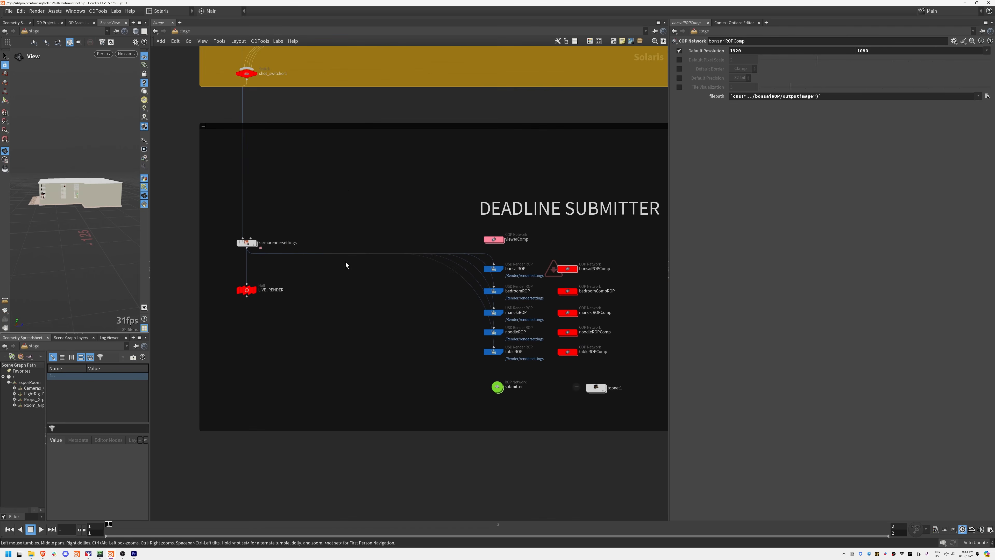
middle_drag(335, 168, 359, 352)
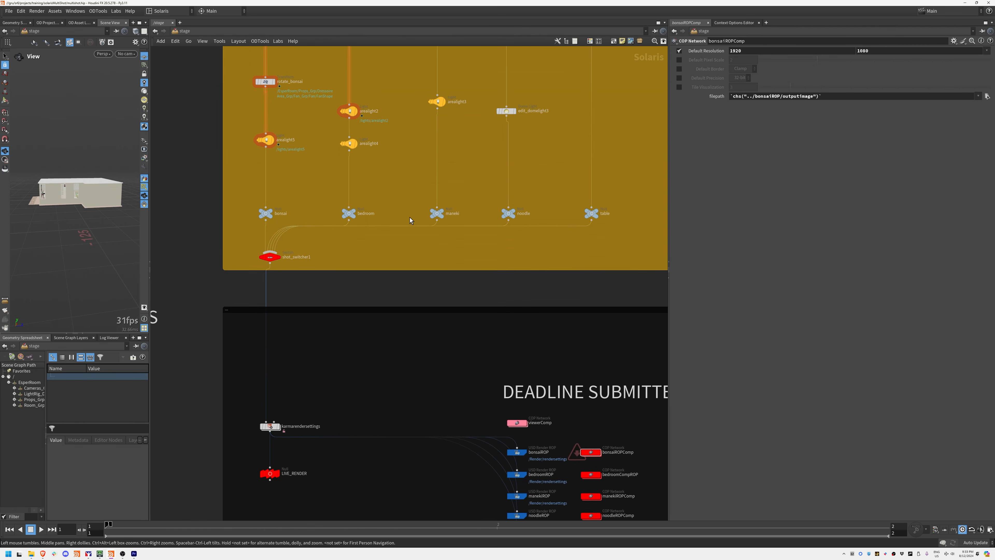
middle_drag(389, 138, 432, 265)
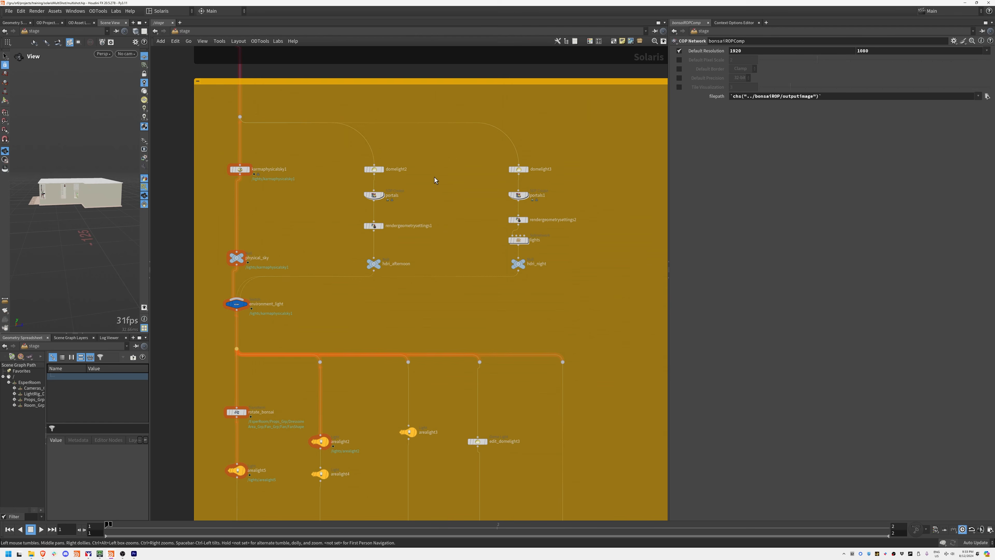
middle_drag(443, 160, 443, 440)
middle_drag(434, 239, 464, 486)
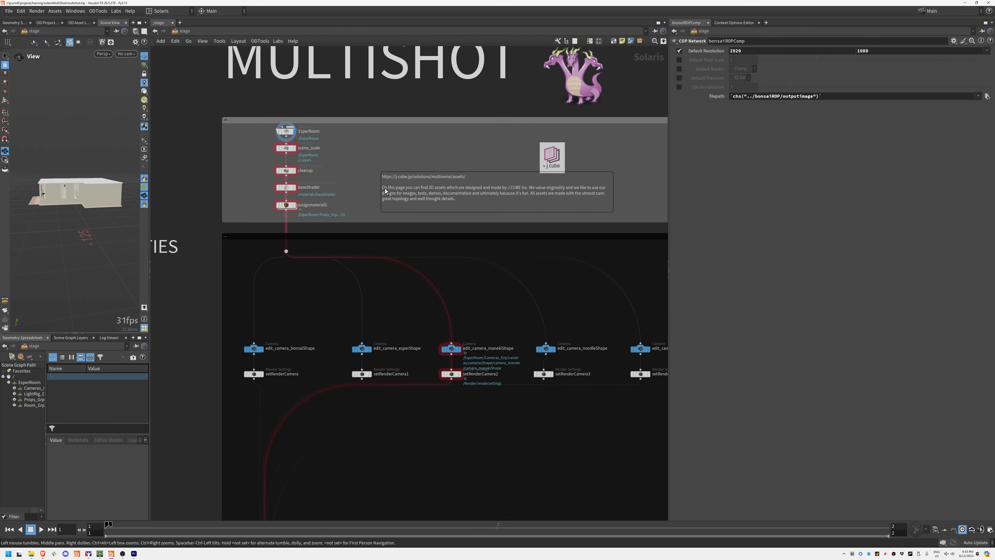
Step: Widen the scene view and show the parameters of the EsperRoom sublayer node in the import section
drag(151, 223, 332, 222)
scroll(427, 195, up, 5)
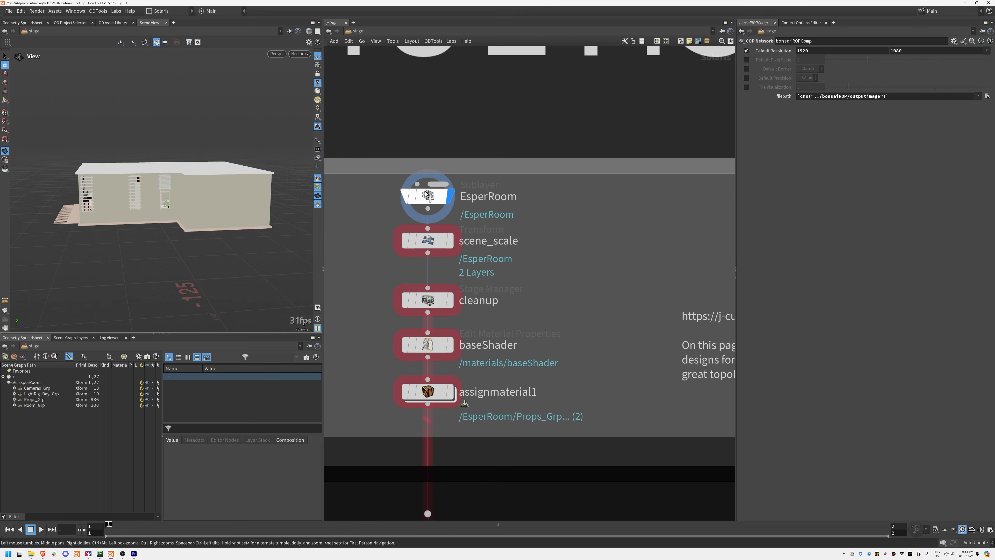
click(427, 195)
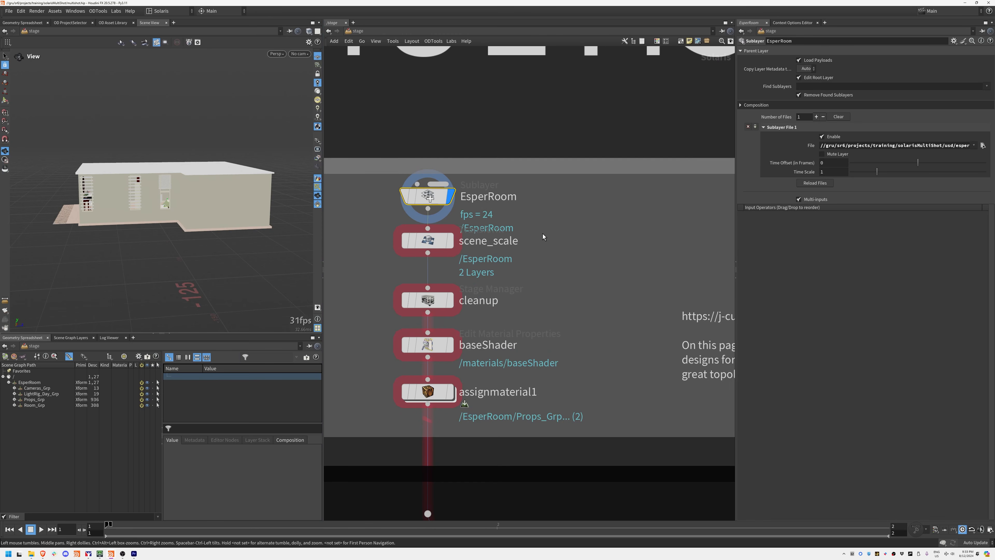
middle_drag(558, 348, 545, 297)
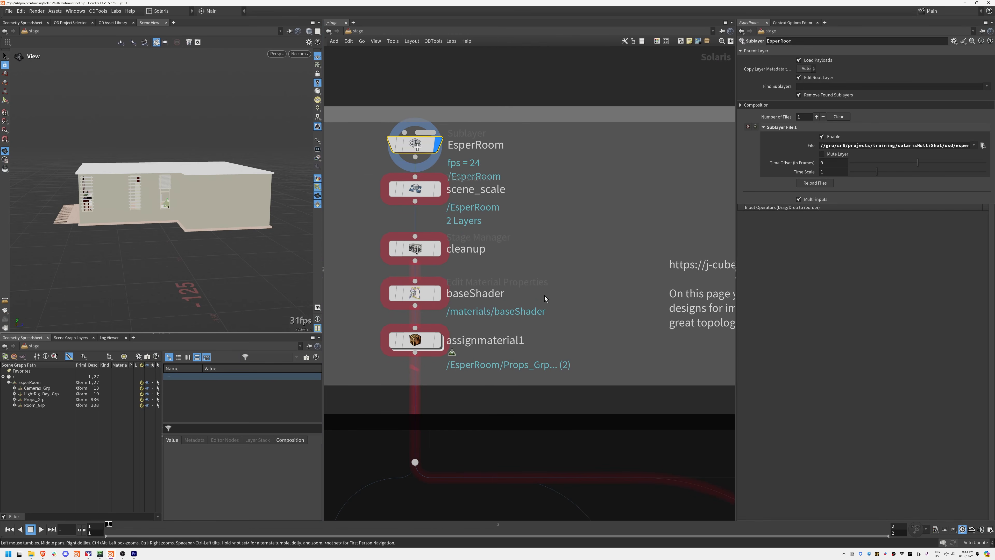
middle_drag(562, 426, 577, 196)
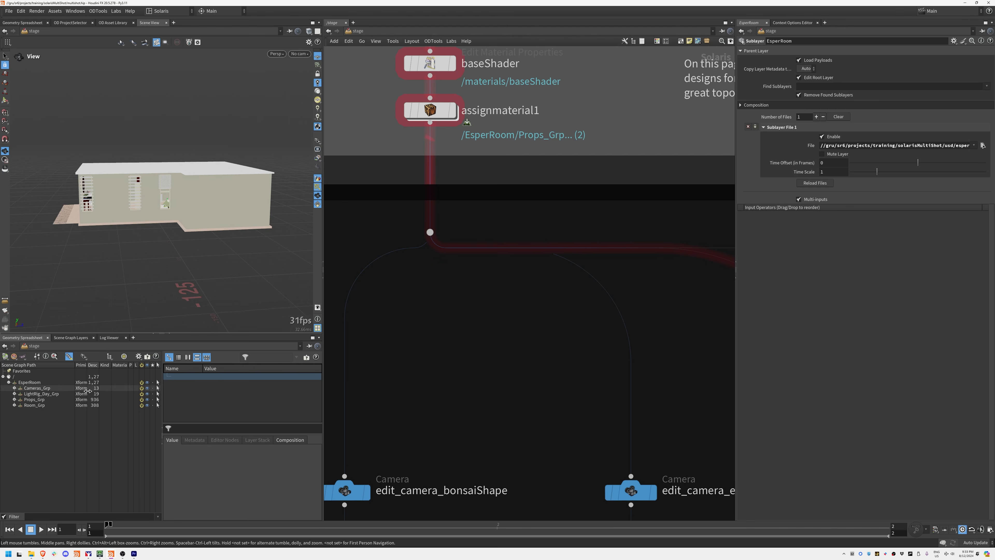
Step: Widen the scene graph and expand Cameras_Grp down to the camera shapes of the bonsai, esper, maneki and noodle cameras
click(14, 388)
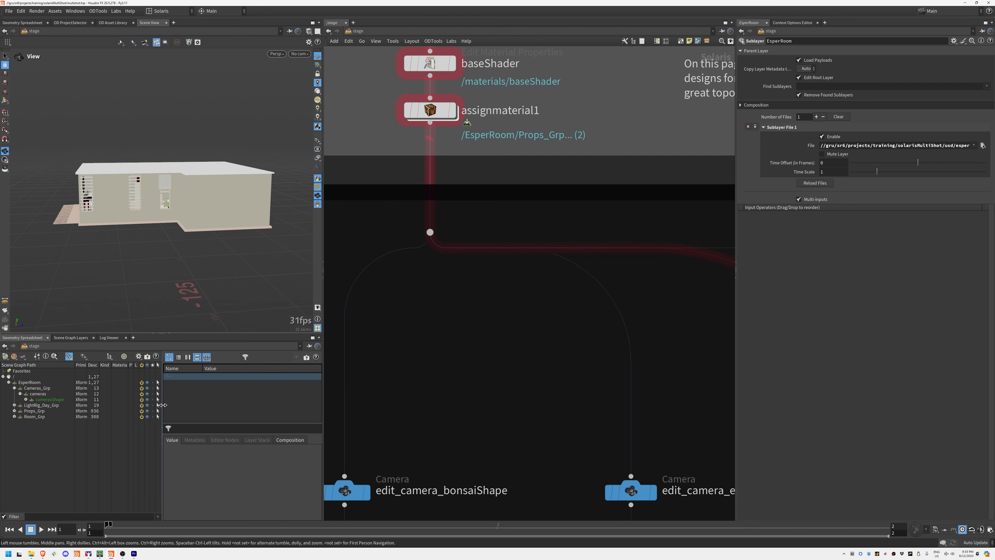
drag(163, 404, 223, 400)
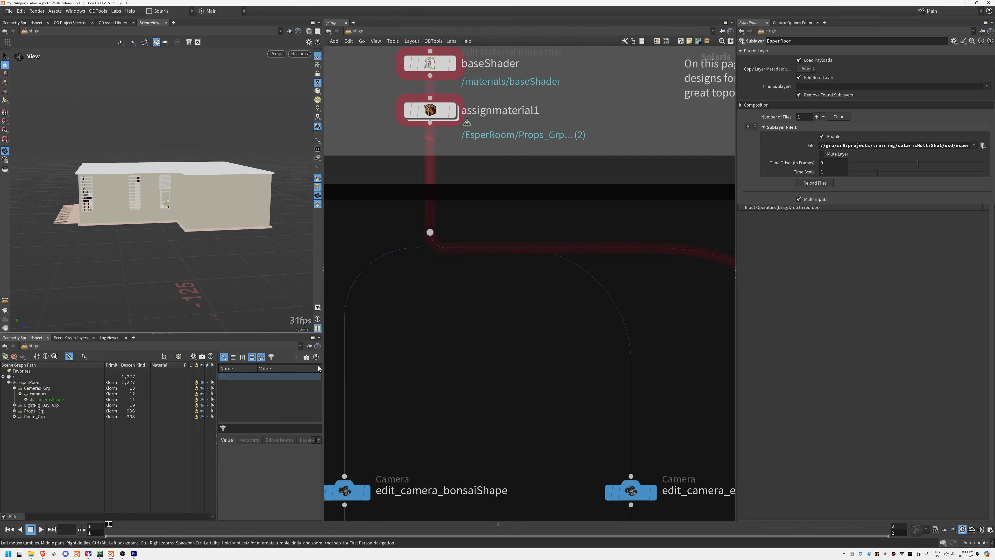
drag(324, 362, 483, 361)
click(26, 399)
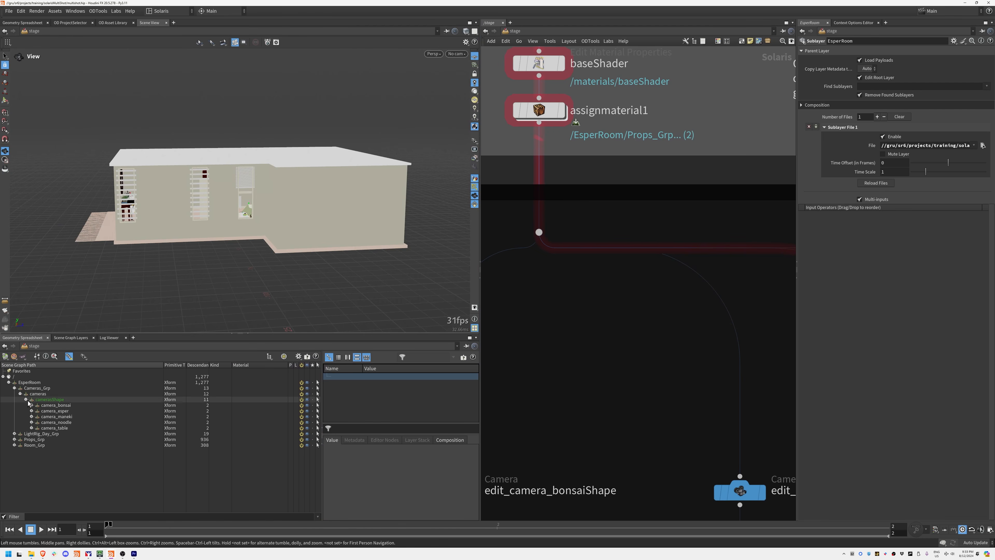
click(31, 405)
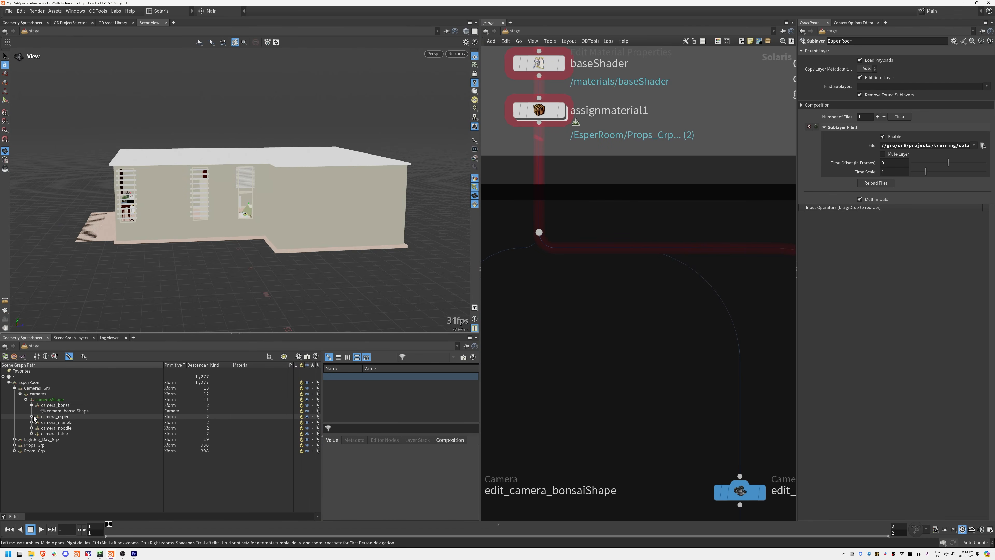
click(32, 417)
click(32, 428)
click(32, 439)
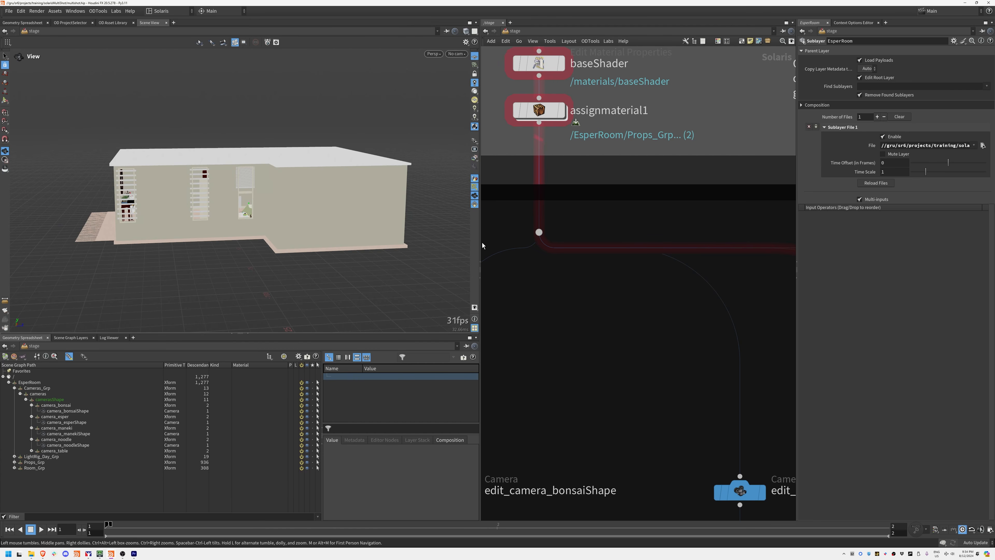
Step: Widen the network view and bring the EsperRoom to assignmaterial1 node chain of the import section into view
drag(481, 244, 416, 247)
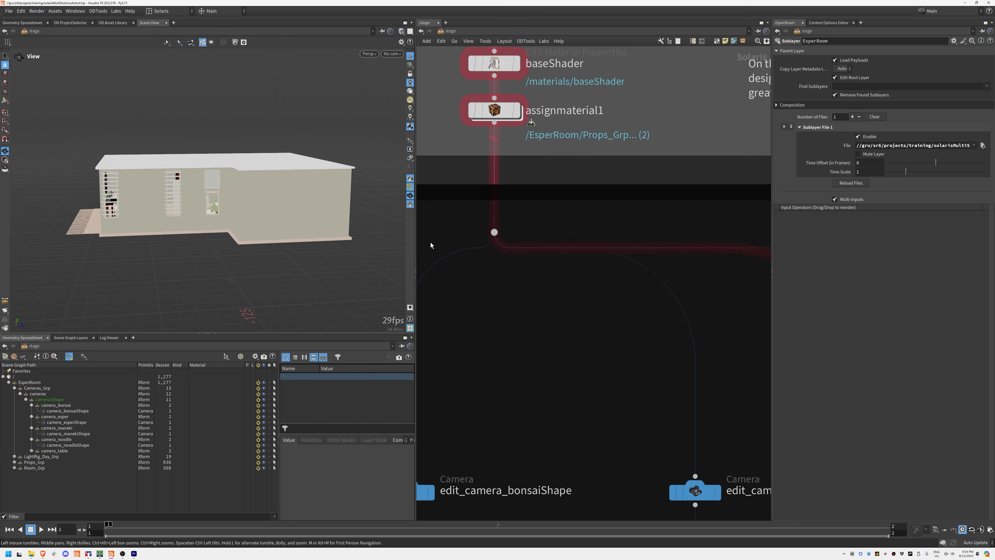
middle_drag(488, 193, 502, 393)
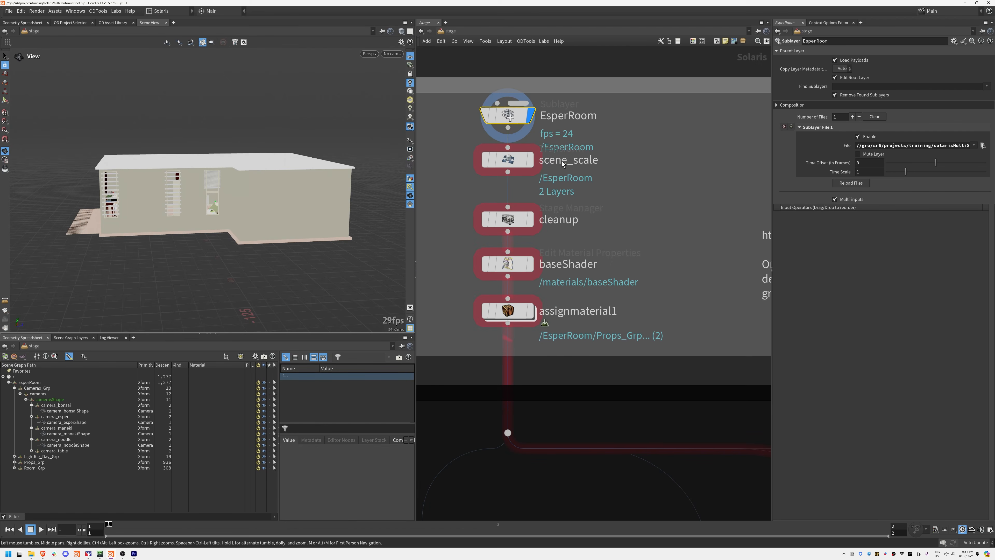
mouse_move(510, 114)
mouse_move(515, 171)
middle_drag(602, 189, 636, 228)
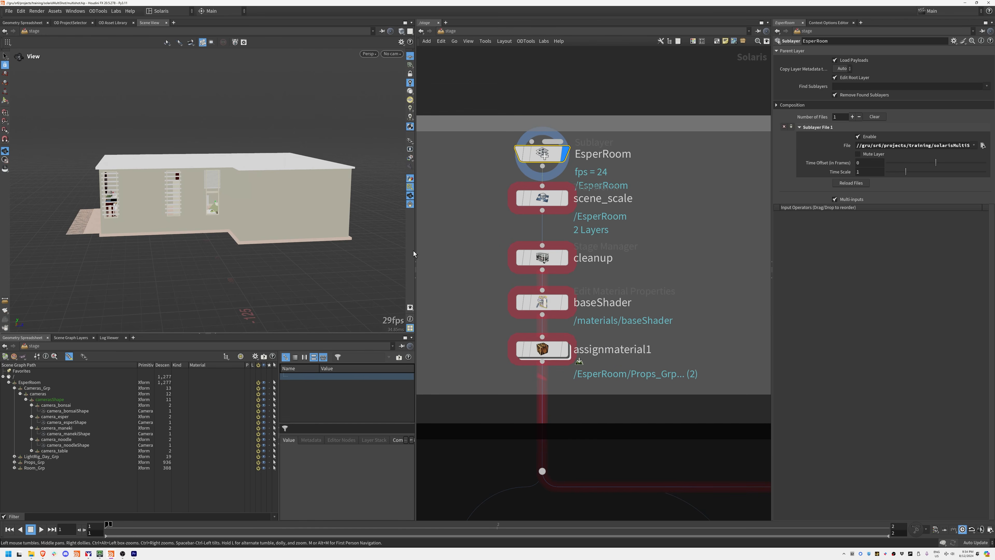
Step: Switch the scene view to wireframe over shaded display and view the Esper Room house from outside
drag(284, 192, 337, 205)
right_drag(337, 205, 317, 204)
drag(317, 204, 296, 201)
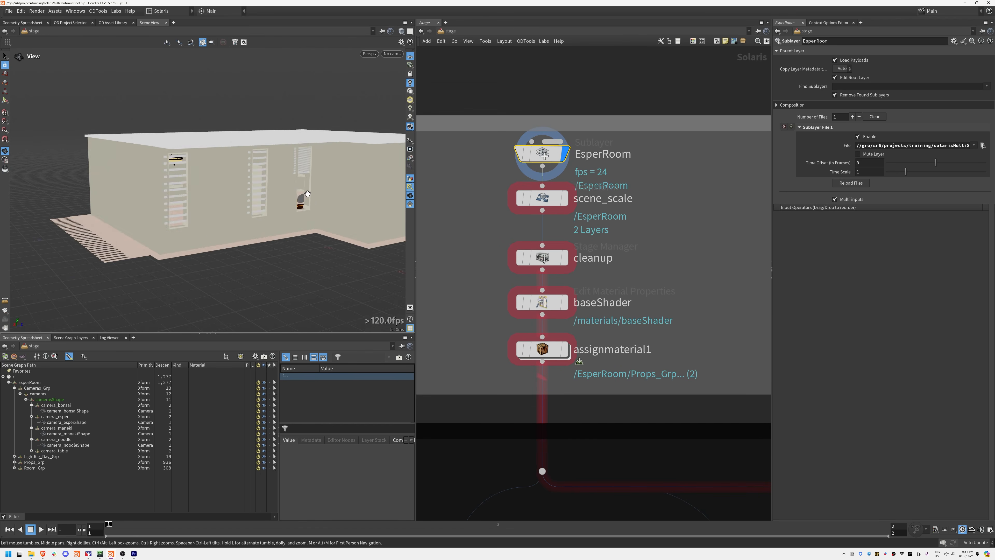
key(shift+w)
right_drag(269, 194, 278, 191)
drag(278, 191, 297, 190)
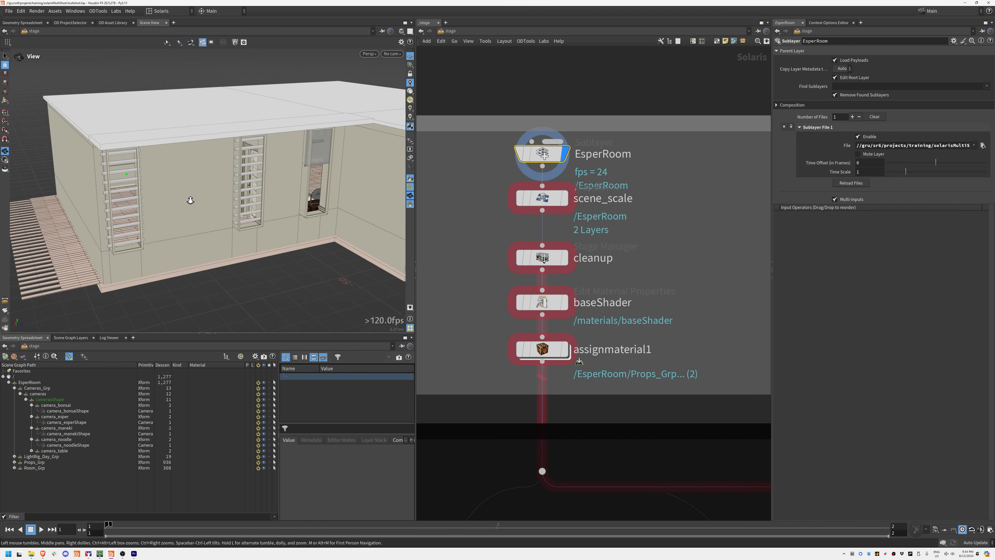
right_drag(190, 200, 494, 168)
key(ctrl+s)
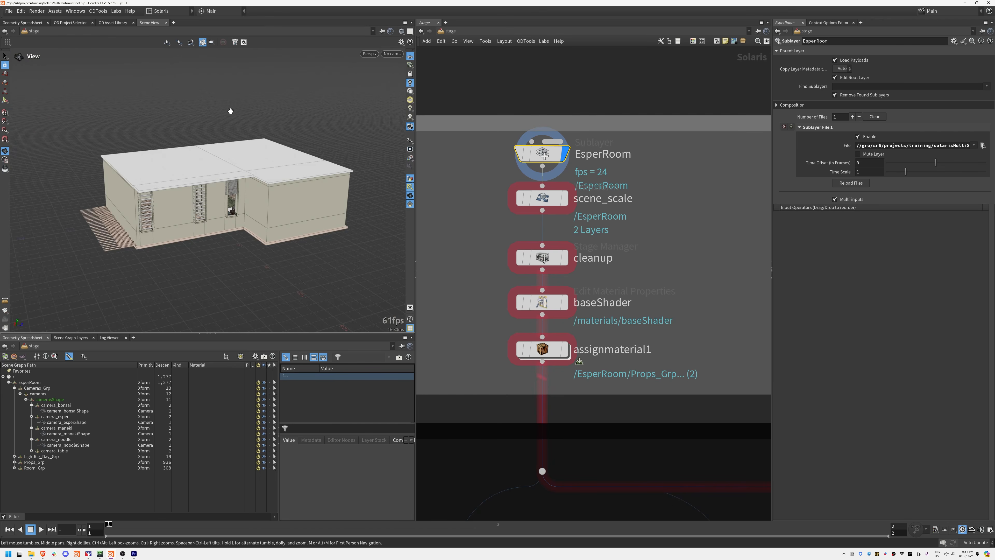
Step: Examine the interior of the Esper Room, from the bed and radiator across to the maneki cat in the bathtub
drag(121, 214, 173, 200)
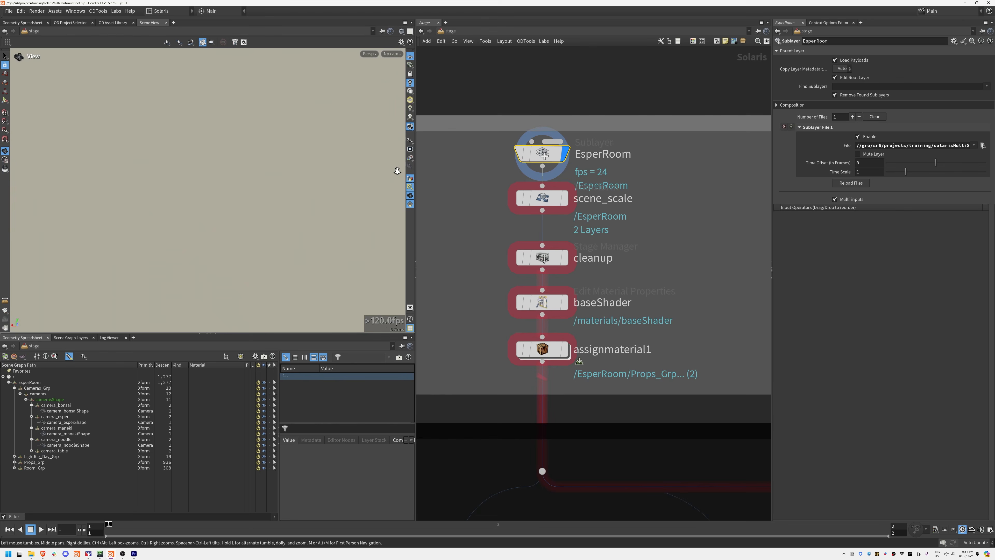
right_drag(397, 171, 427, 173)
drag(426, 174, 188, 184)
right_drag(188, 184, 232, 238)
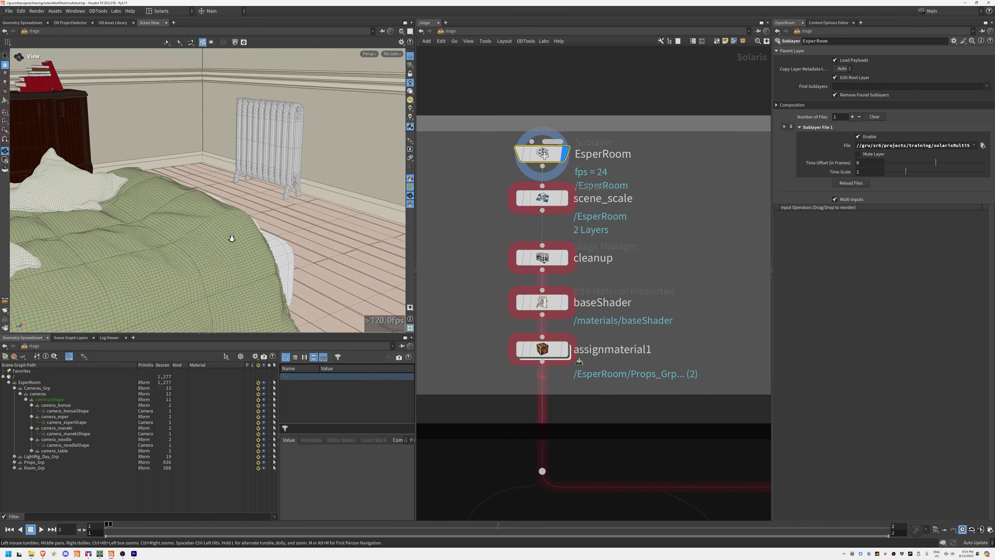
drag(231, 238, 313, 235)
middle_drag(313, 235, 135, 173)
drag(135, 173, 235, 196)
middle_drag(235, 196, 164, 184)
drag(165, 185, 290, 160)
middle_drag(290, 160, 242, 309)
drag(243, 308, 211, 231)
right_drag(144, 199, 190, 187)
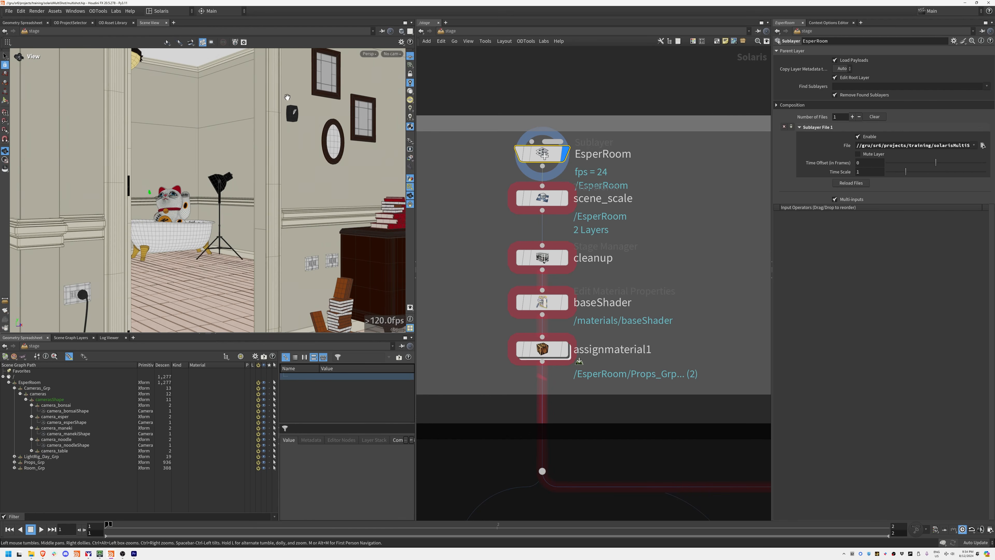
Step: Look at the scene through the bonsai camera and the maneki camera
click(392, 54)
click(450, 62)
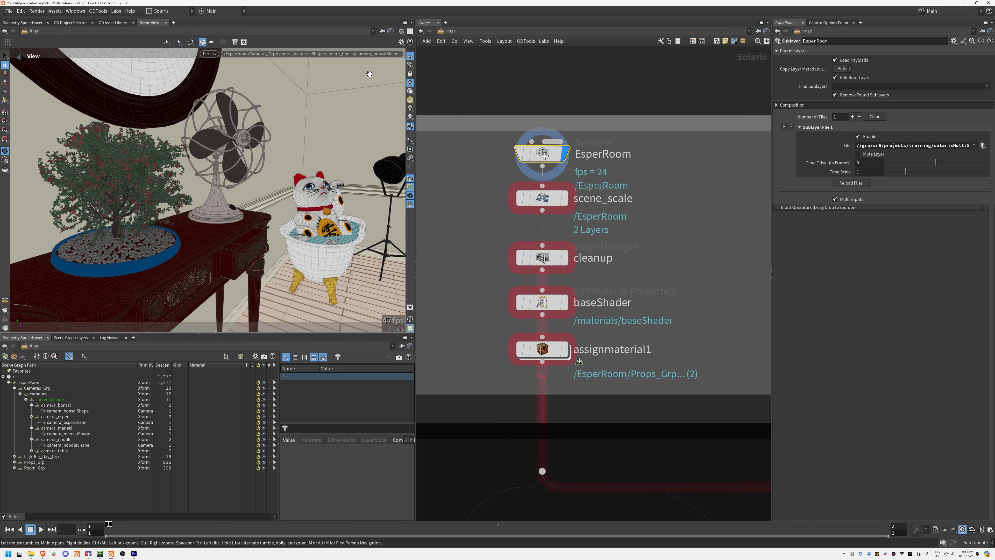
click(400, 53)
click(386, 80)
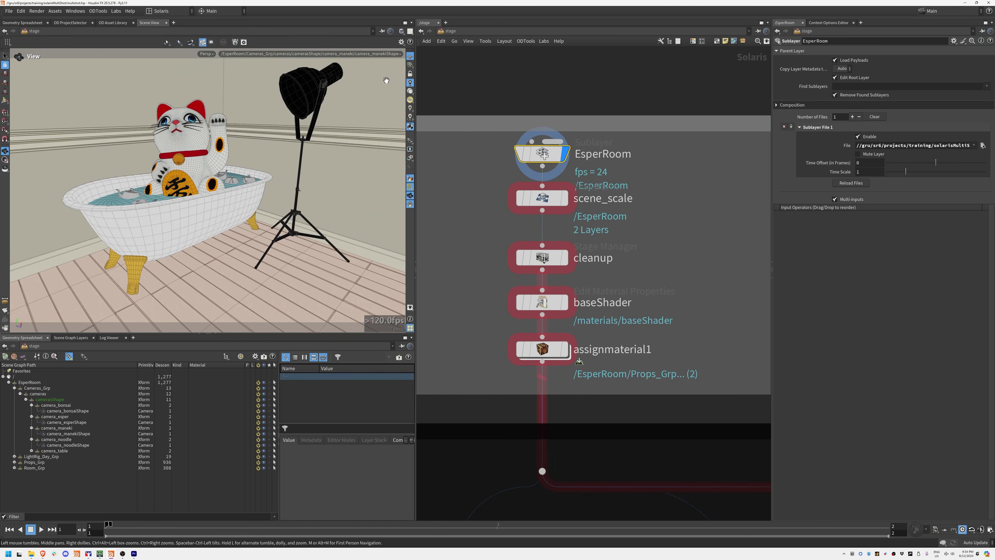
Step: Display the scene_scale transform node and frame the whole house in the scene view
click(542, 198)
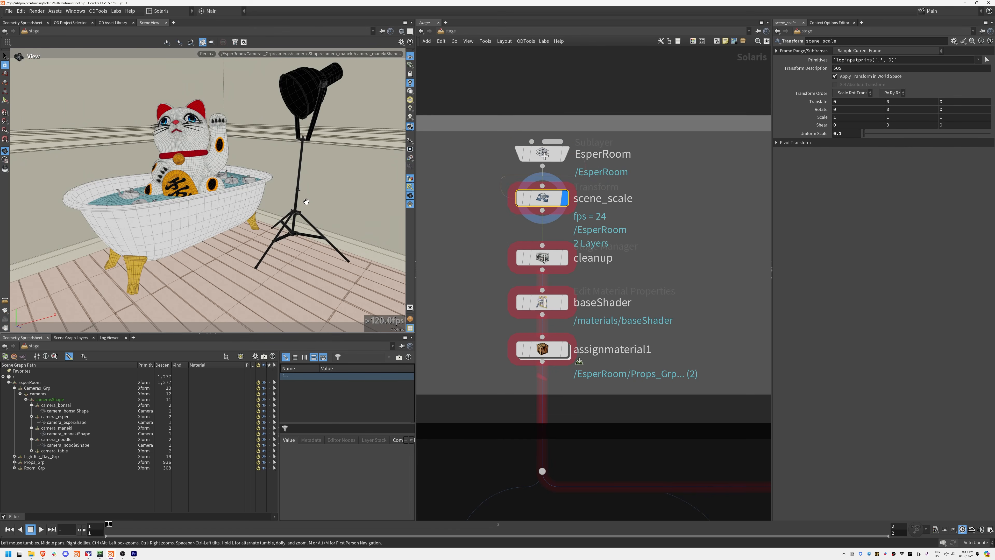
right_drag(305, 199, 135, 245)
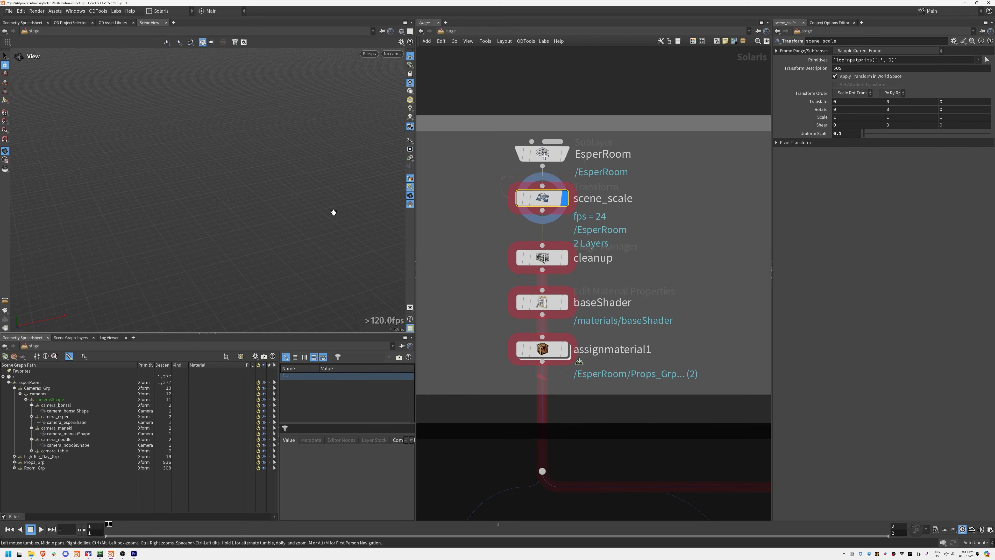
key(space+g)
right_drag(254, 169, 300, 167)
drag(300, 167, 298, 204)
Step: Display the cleanup Stage Manager node and examine EsperRoom in its scene graph
click(542, 257)
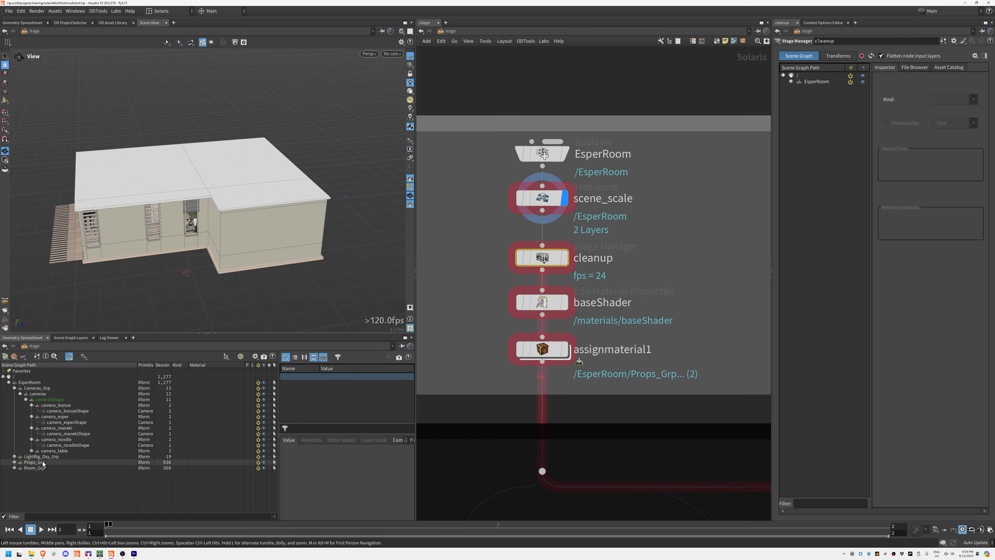
click(564, 257)
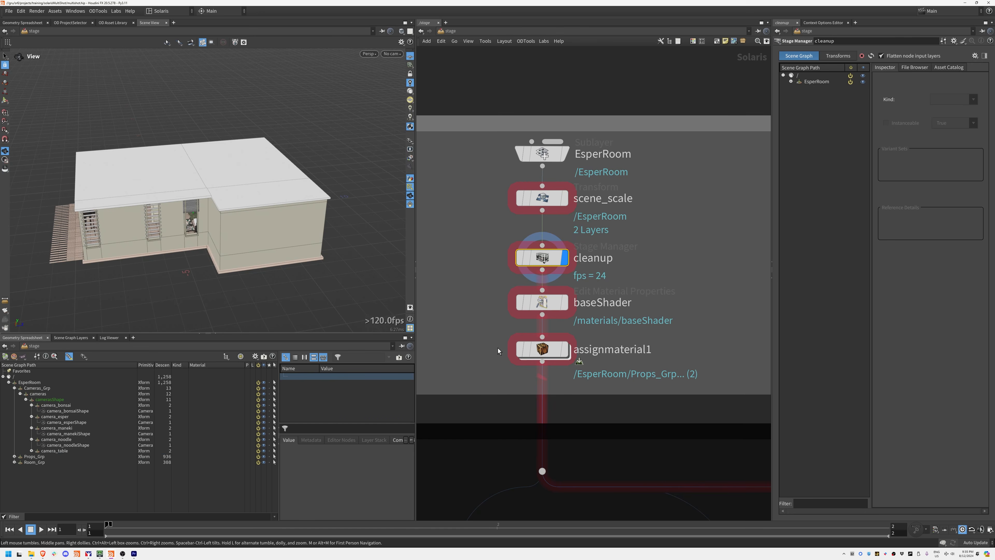
click(791, 81)
Step: Show the baseShader node's material parameters and highlight its Color Primvar entry, displayColor
click(541, 235)
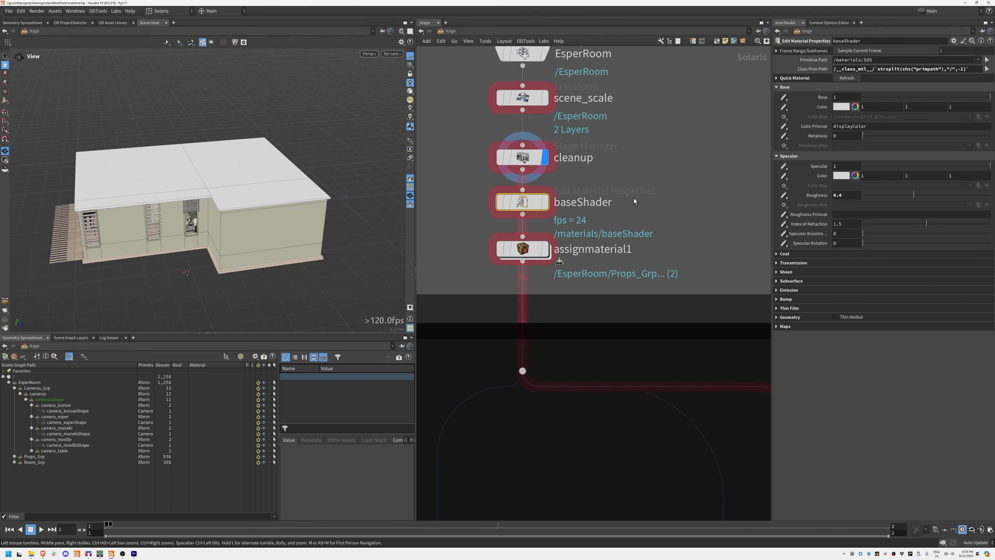
mouse_move(508, 208)
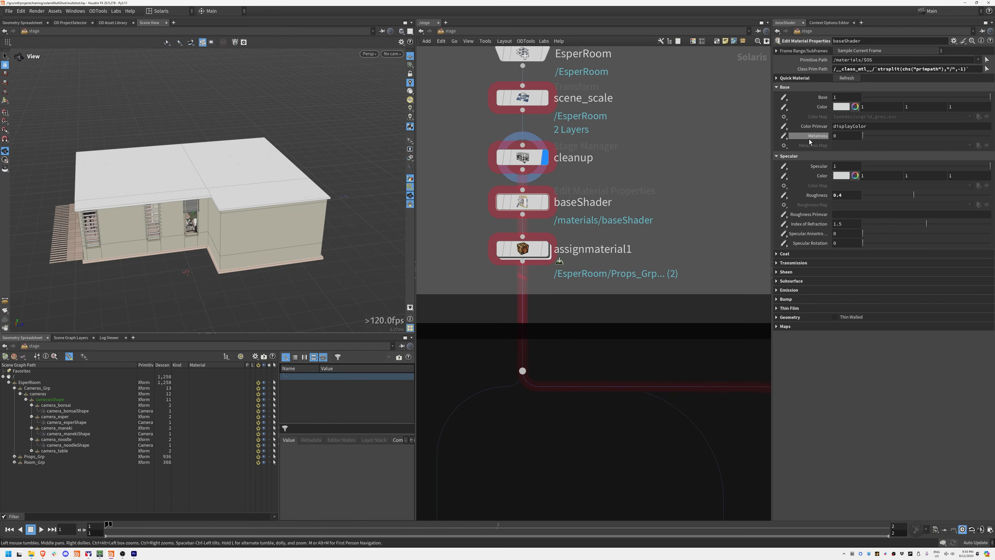
double_click(836, 126)
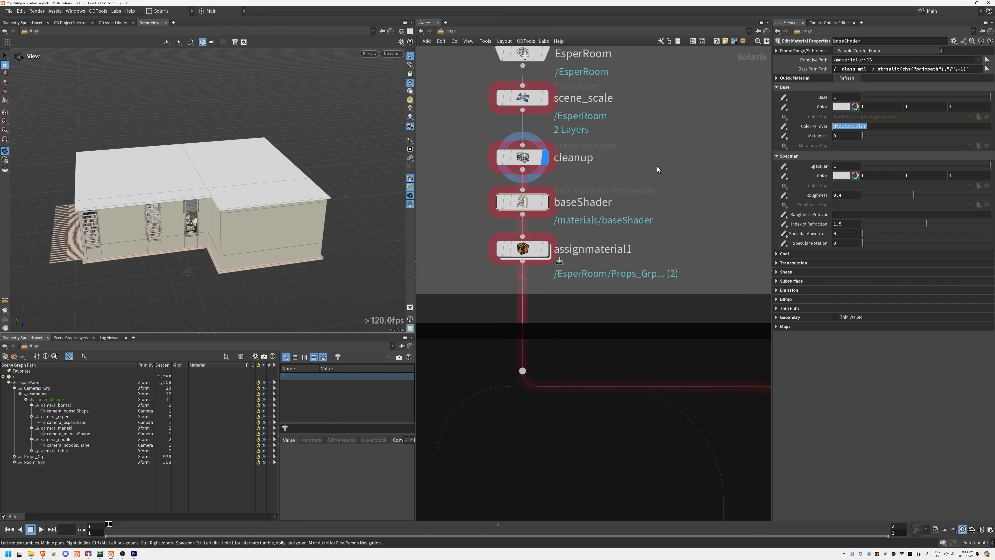
Step: Show the assignmaterial1 node's parameters and check its Material Binding options
middle_drag(454, 238, 480, 200)
click(549, 211)
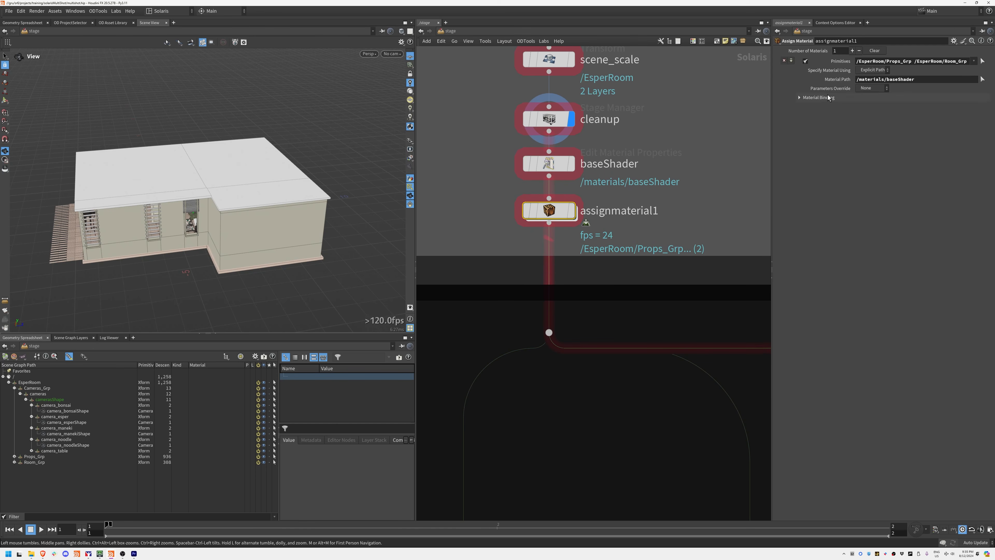
click(810, 96)
click(809, 98)
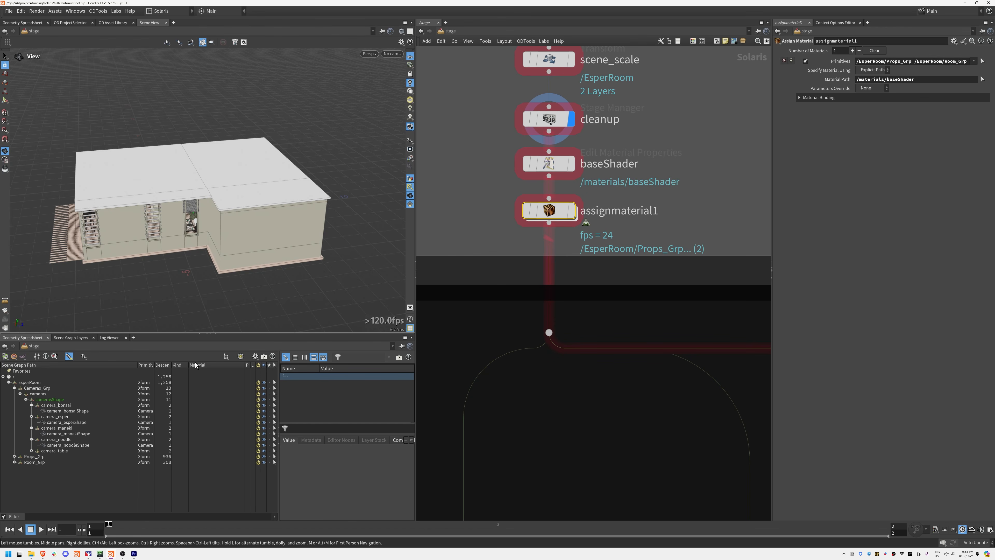
Step: Expand Props_Grp in the scene graph and display assignmaterial1 to check the materials bound to the prop groups
click(14, 457)
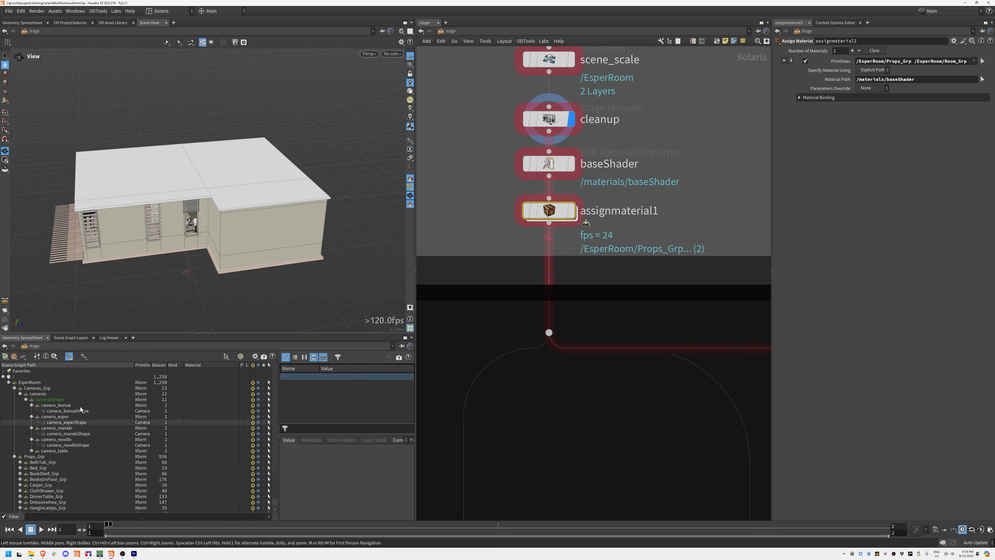
click(571, 210)
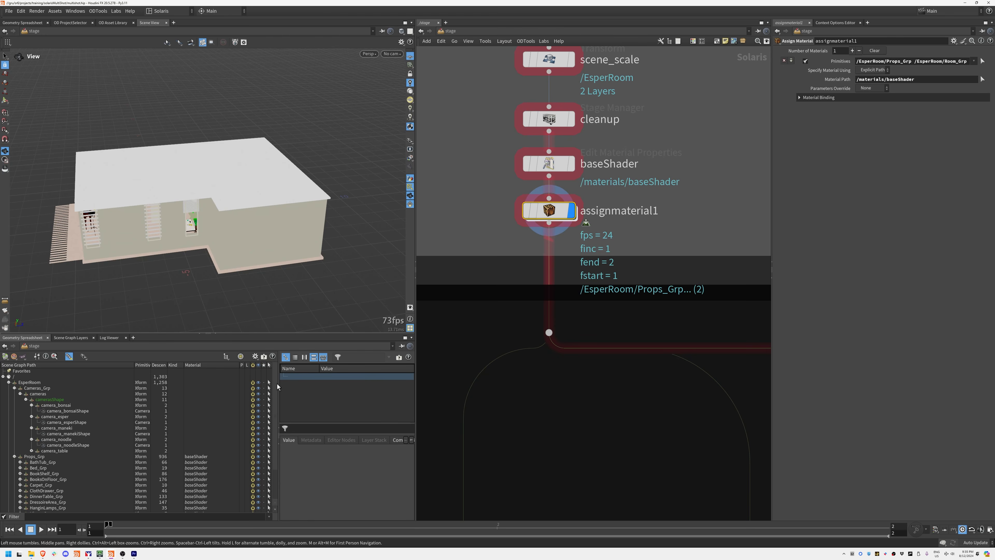
scroll(278, 369, down, 2)
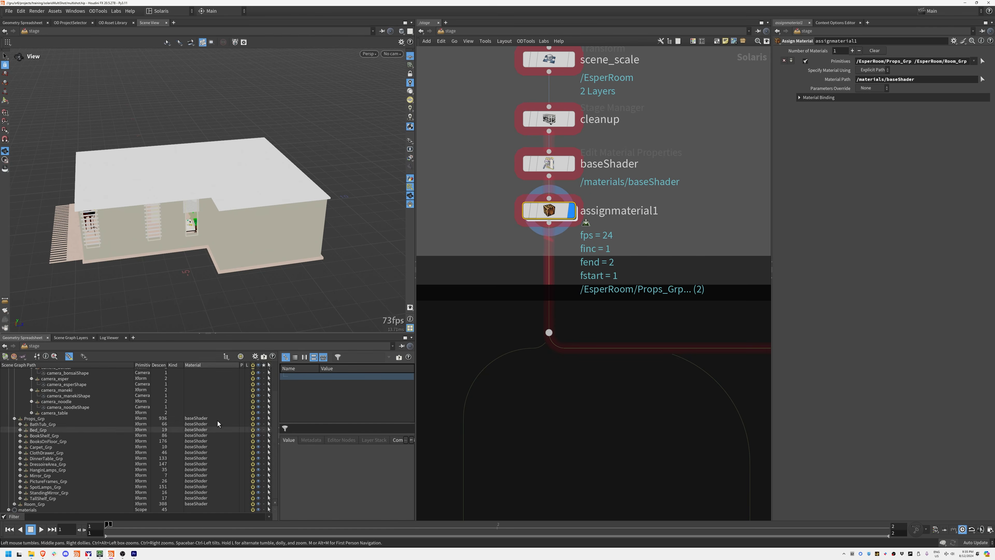
drag(276, 391, 276, 369)
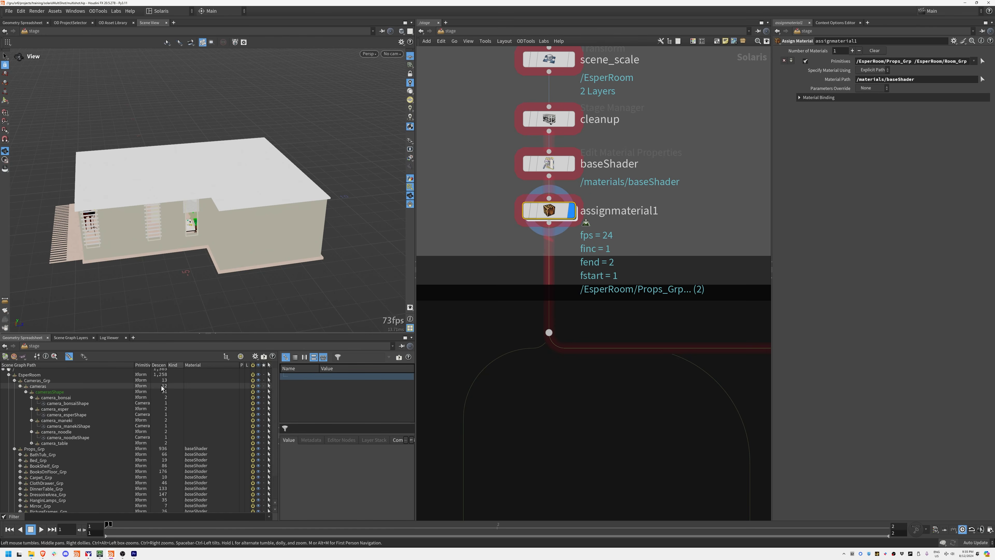
Step: Select the cameras prim in the scene graph and show the network's camera section, from the edit_camera nodes to shot_switcher
click(18, 386)
scroll(613, 412, down, 5)
middle_drag(645, 436, 578, 249)
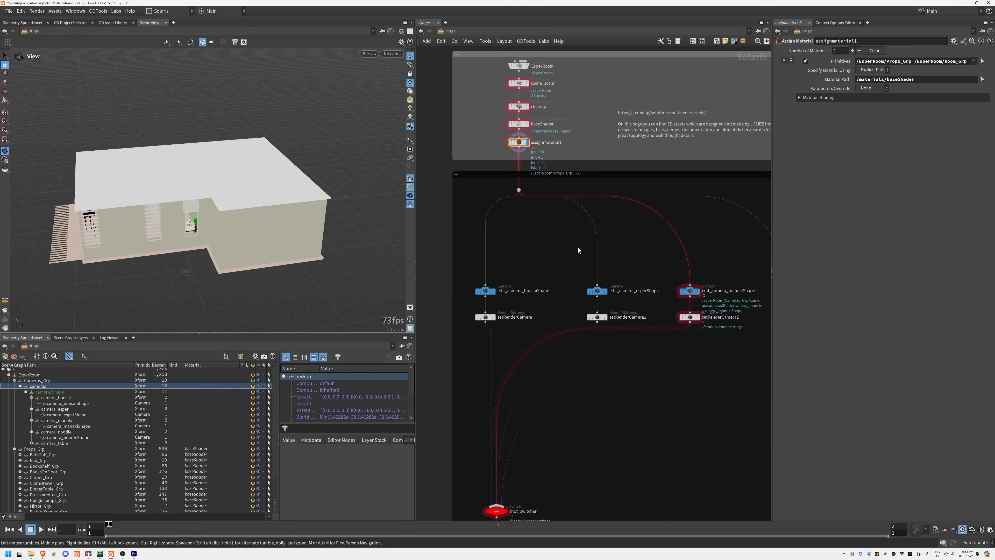
middle_drag(656, 372, 621, 310)
scroll(640, 337, down, 2)
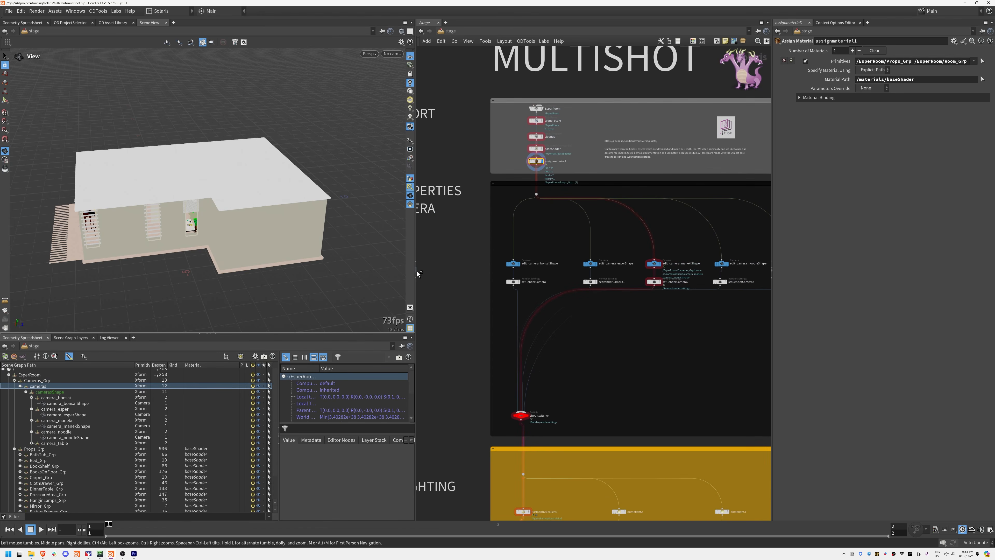
drag(417, 272, 400, 272)
middle_drag(628, 365, 595, 327)
Step: Add a Context Options Editor pane beside the Log Viewer
click(133, 337)
mouse_move(157, 353)
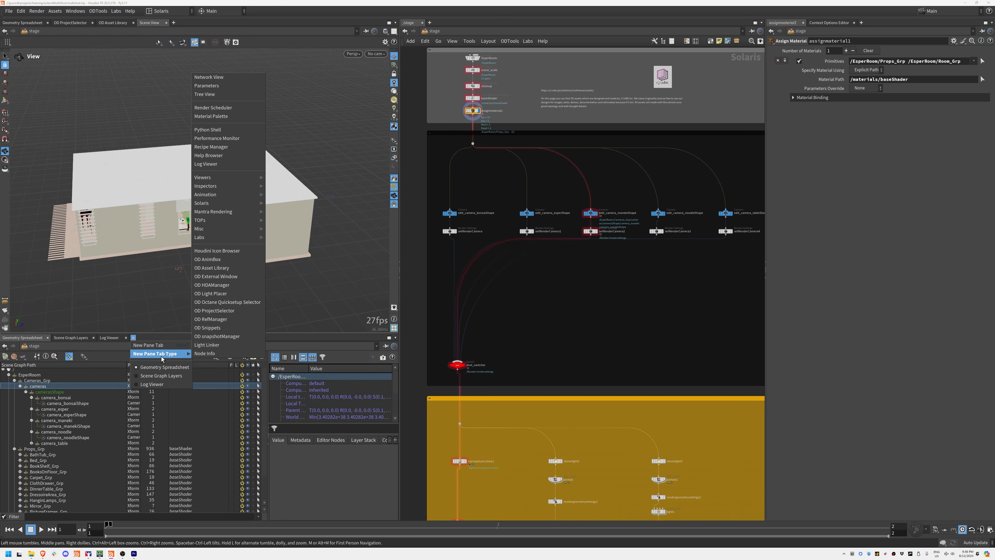
mouse_move(241, 204)
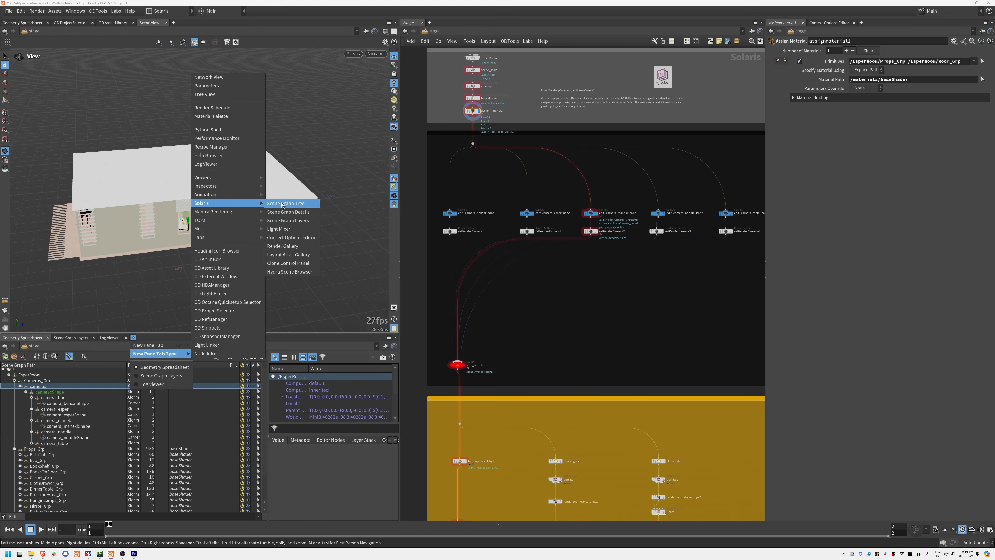
click(292, 241)
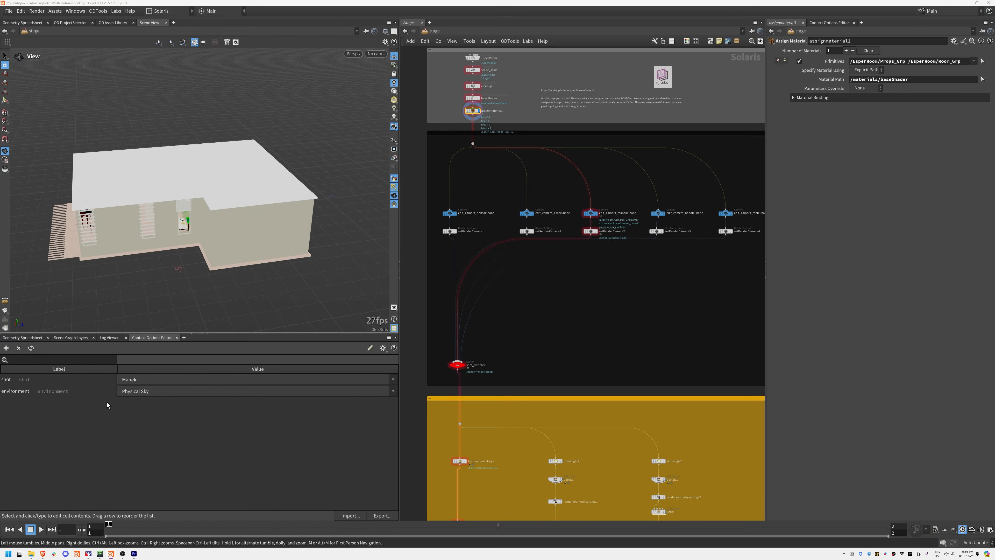
Step: Review the available choices of the environment and shot context options, leaving them on Physical Sky and Maneki
click(137, 392)
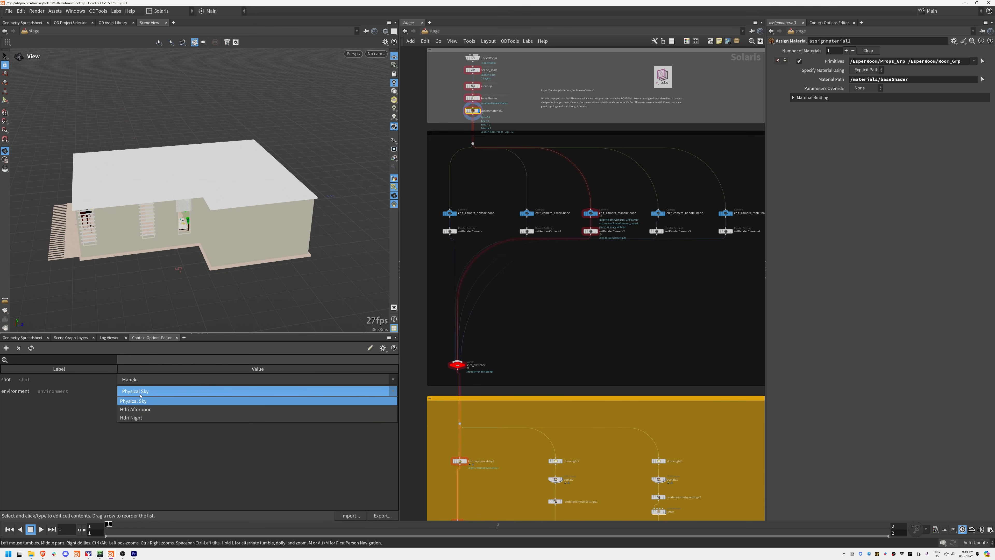
click(129, 452)
click(143, 382)
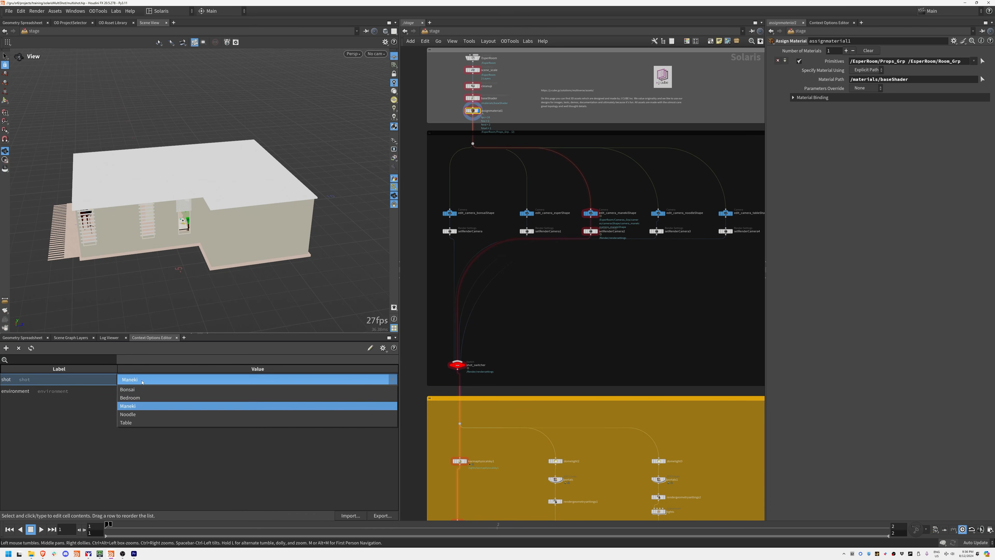
click(132, 461)
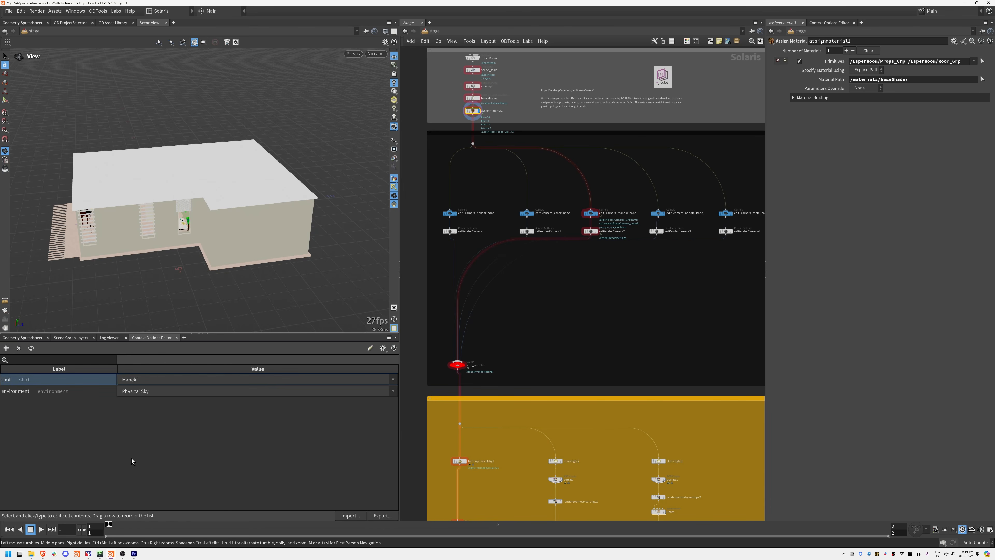
Step: Inspect the focus settings of the edit_camera_bonsaiShape and edit_camera_esperShape nodes, and bring back the scene graph with the camera prims
scroll(548, 240, up, 10)
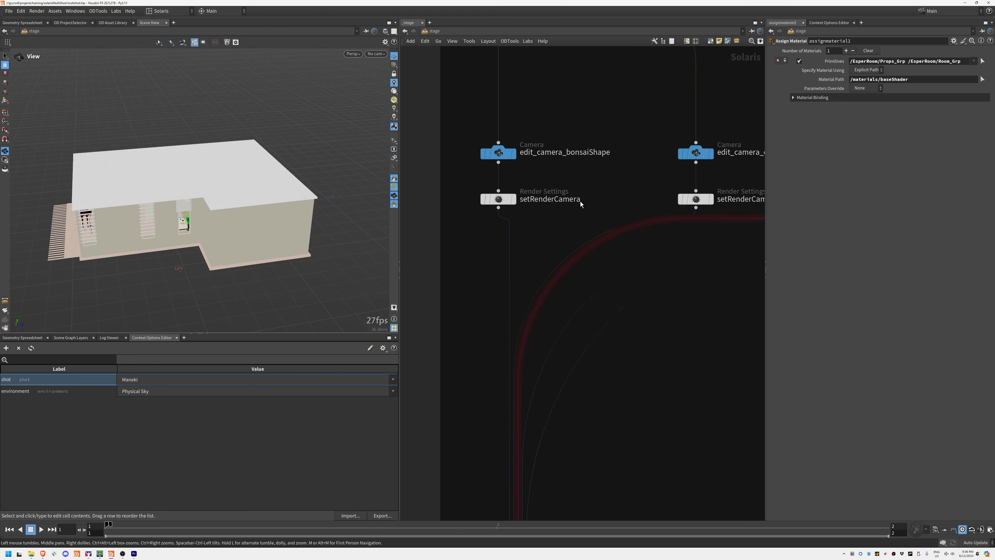
click(513, 204)
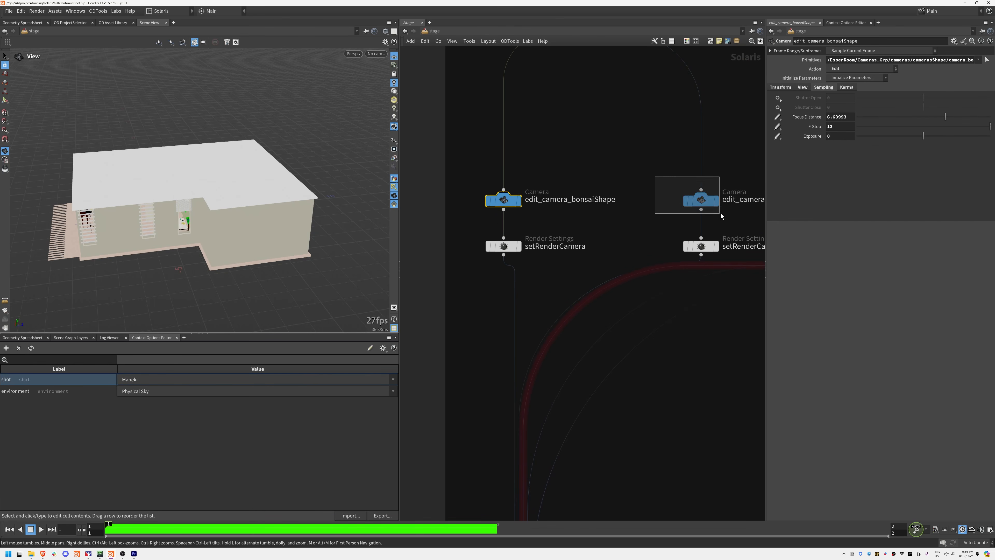
click(701, 200)
click(22, 337)
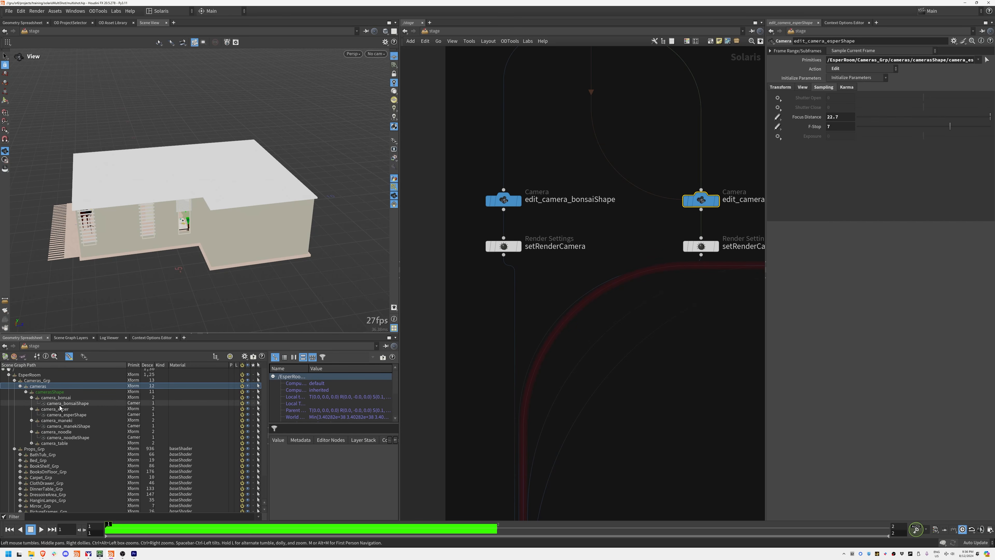
Step: Select the camera_bonsaiShape prim, display edit_camera_bonsaiShape, look through the bonsai camera and render the viewport with Karma XPU
click(67, 402)
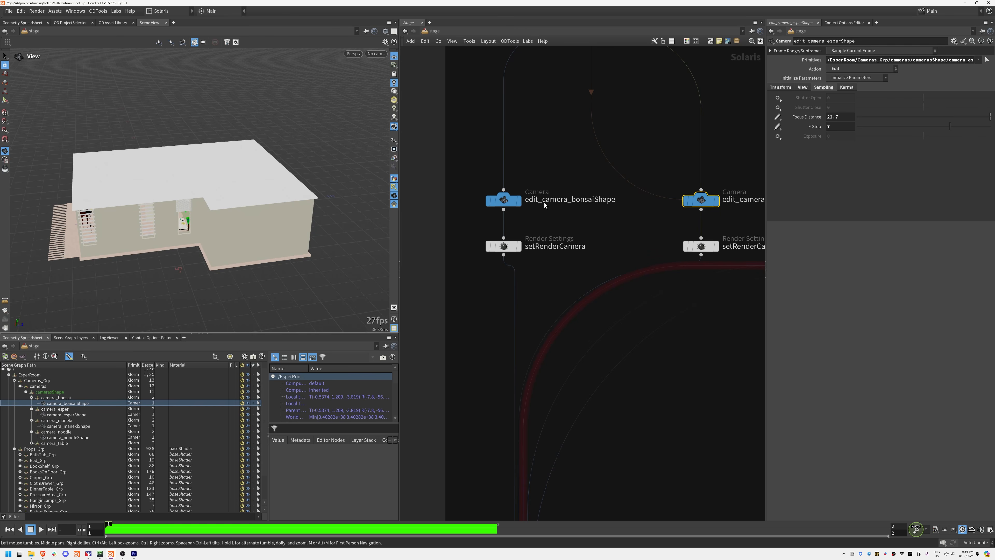
click(518, 201)
click(376, 54)
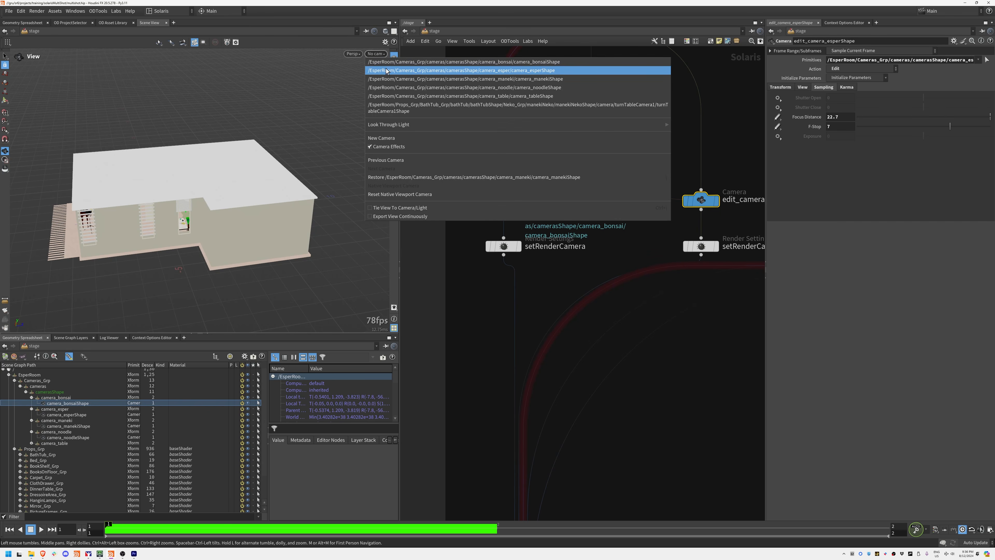
click(385, 63)
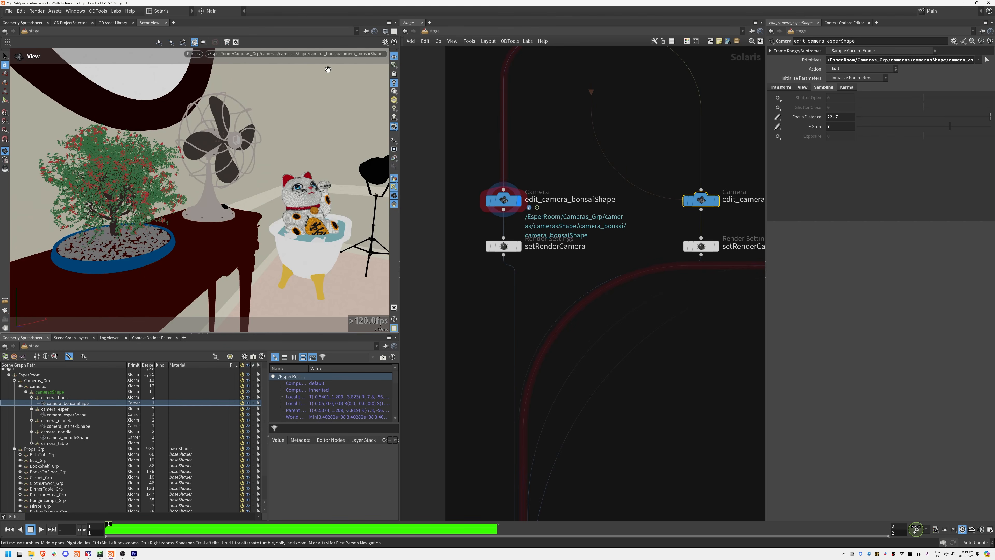
click(199, 55)
click(222, 103)
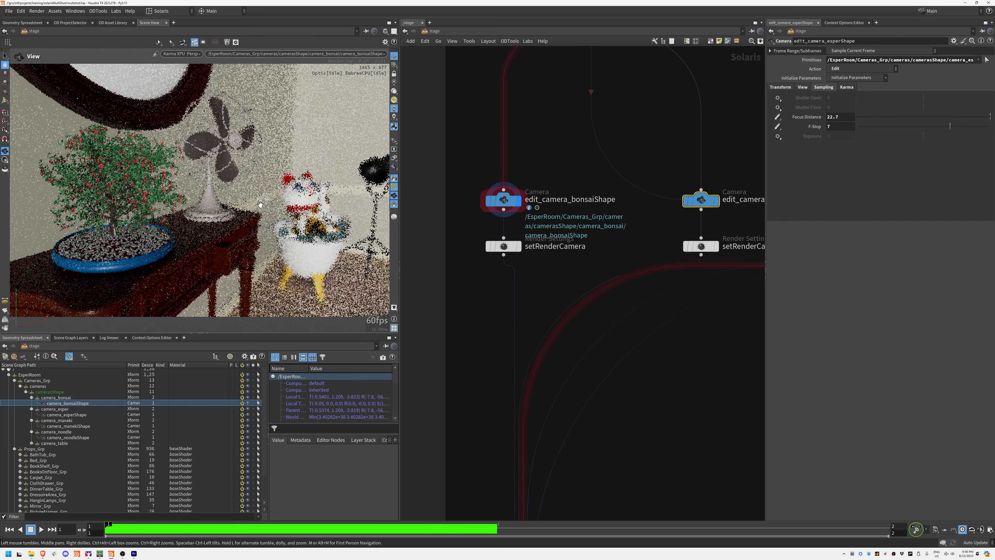
Step: Refocus edit_camera_bonsaiShape with the Camera tool, setting its focus distance to 7.21 against the focus plane overlay, and hide the overlay
click(498, 202)
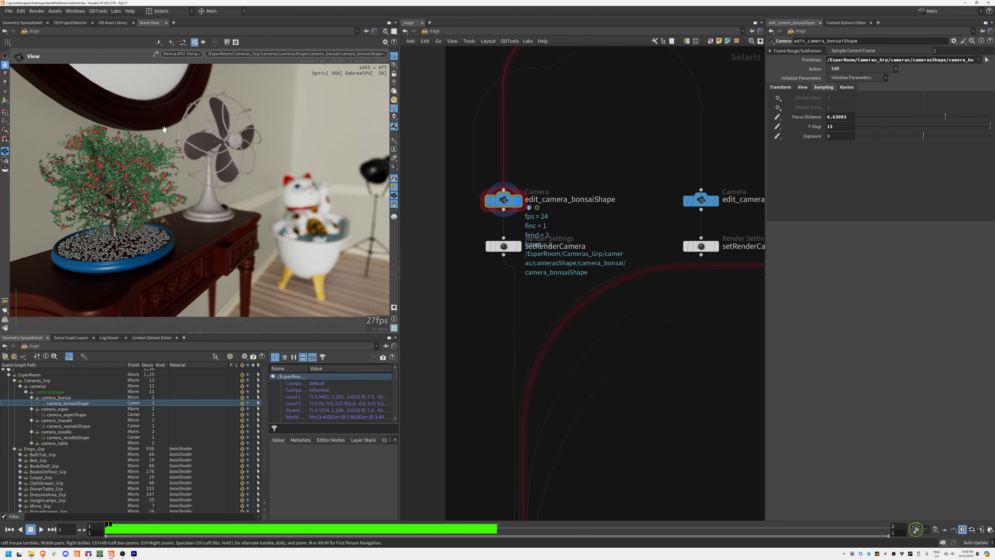
key(Return)
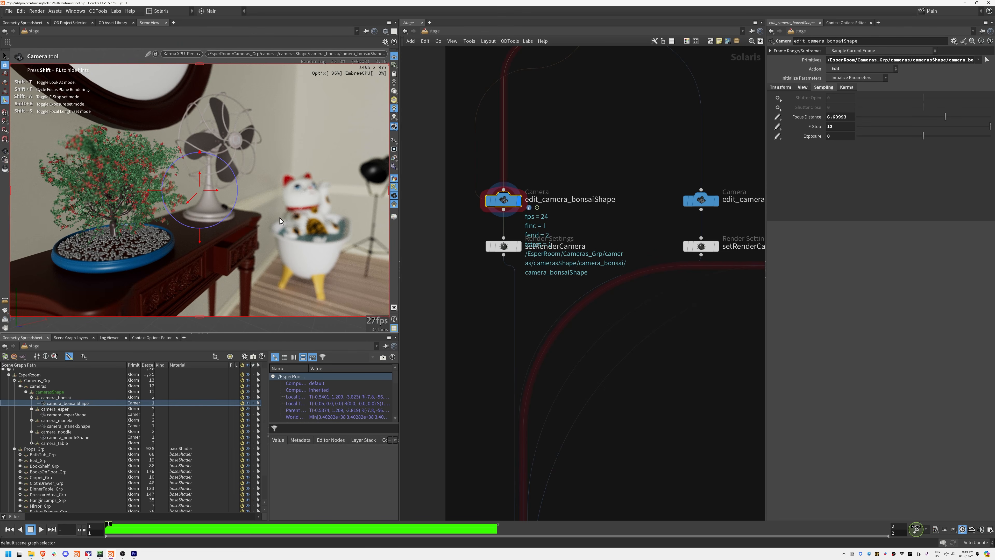
click(303, 195)
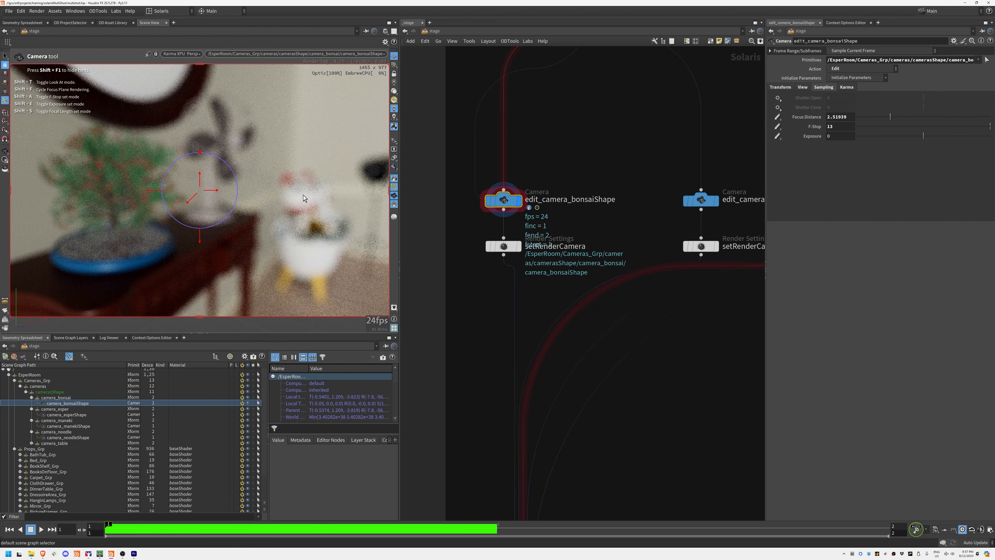
click(304, 197)
click(296, 256)
click(136, 269)
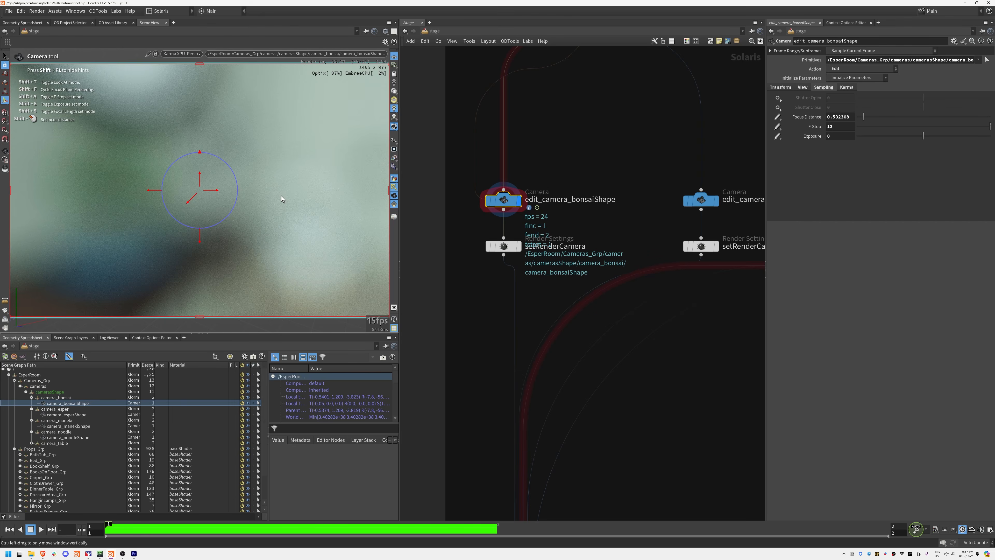
click(281, 197)
shift+click(283, 207)
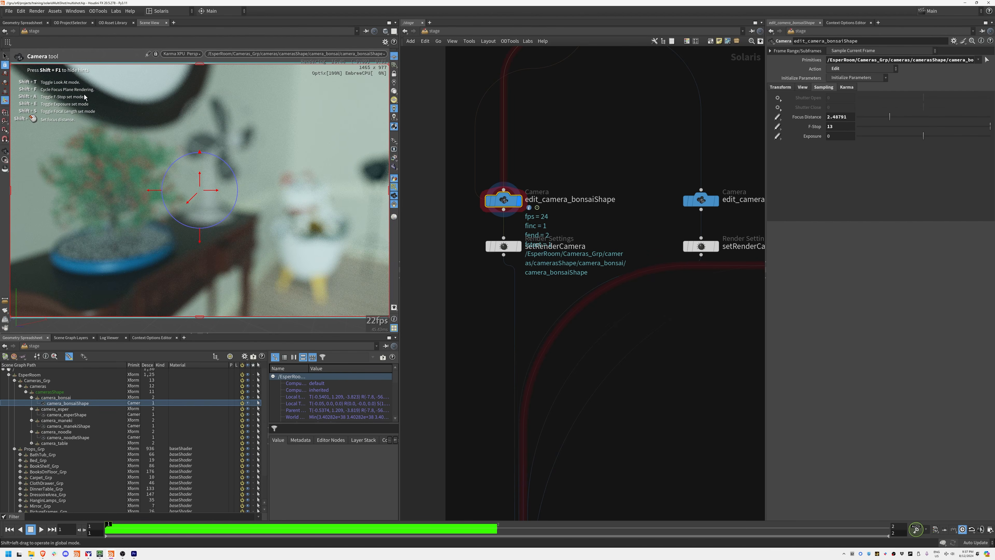
drag(889, 116, 872, 139)
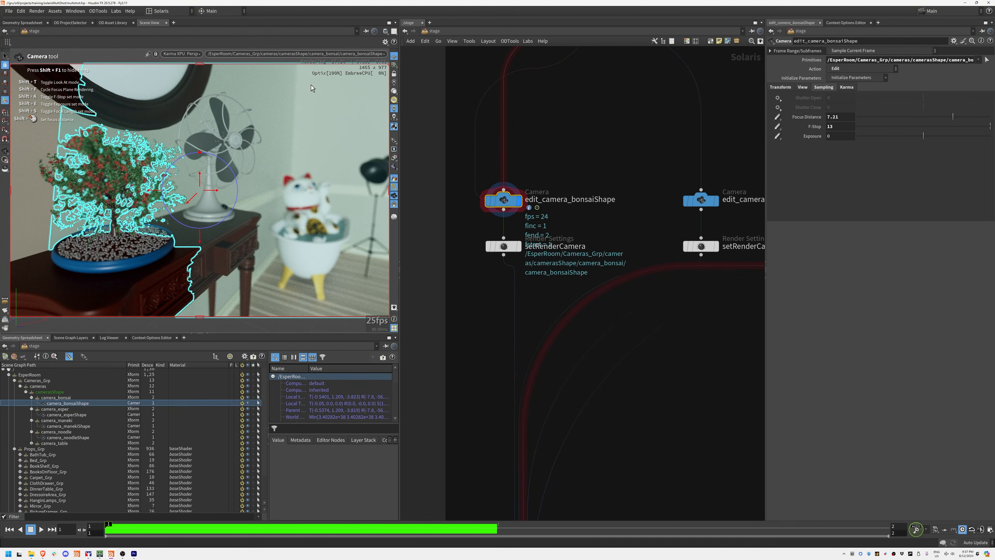
key(shift+f)
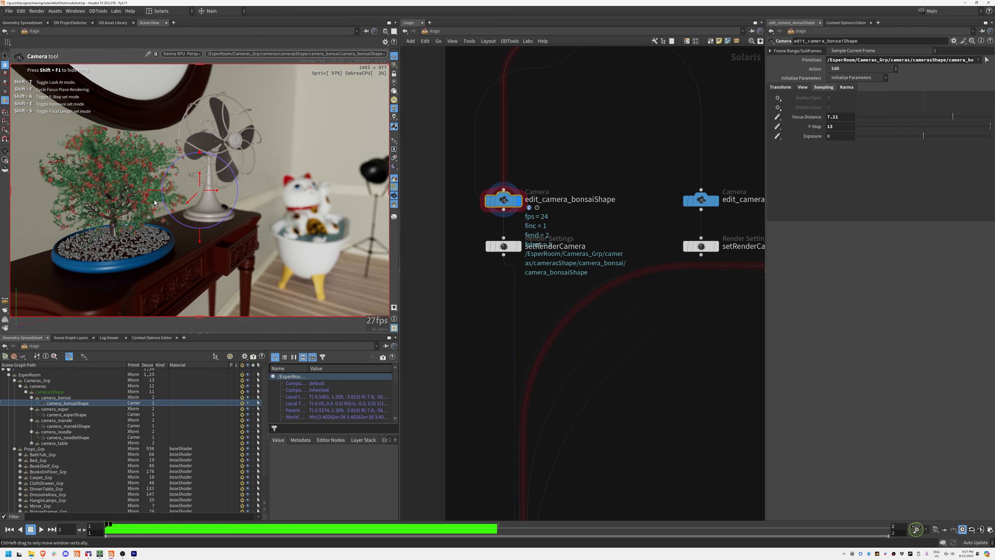
Step: Show the transform parameters of edit_camera_bonsaiShape and switch the viewport renderer to Houdini VK
middle_drag(647, 191, 467, 182)
middle_drag(735, 159, 830, 152)
middle_drag(597, 144, 689, 116)
click(780, 87)
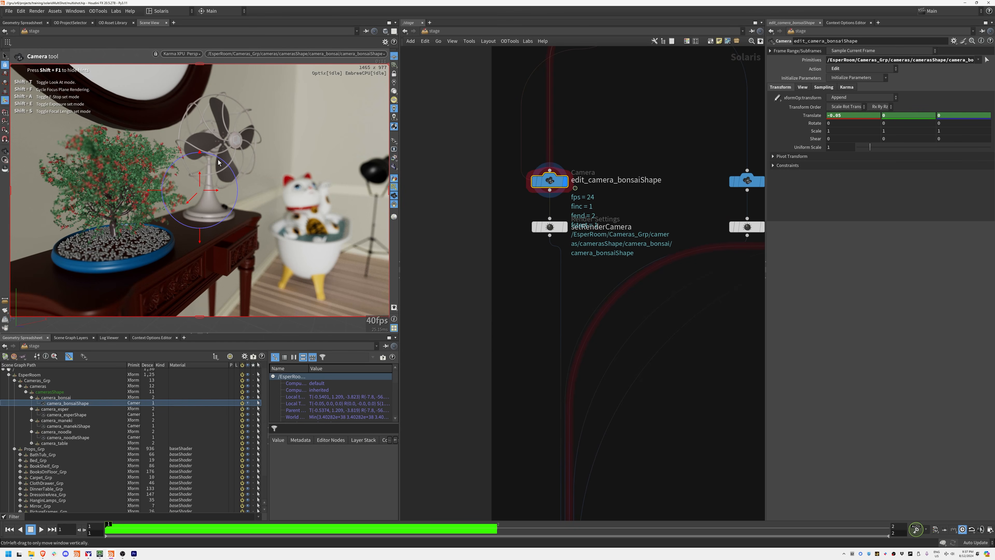
click(186, 55)
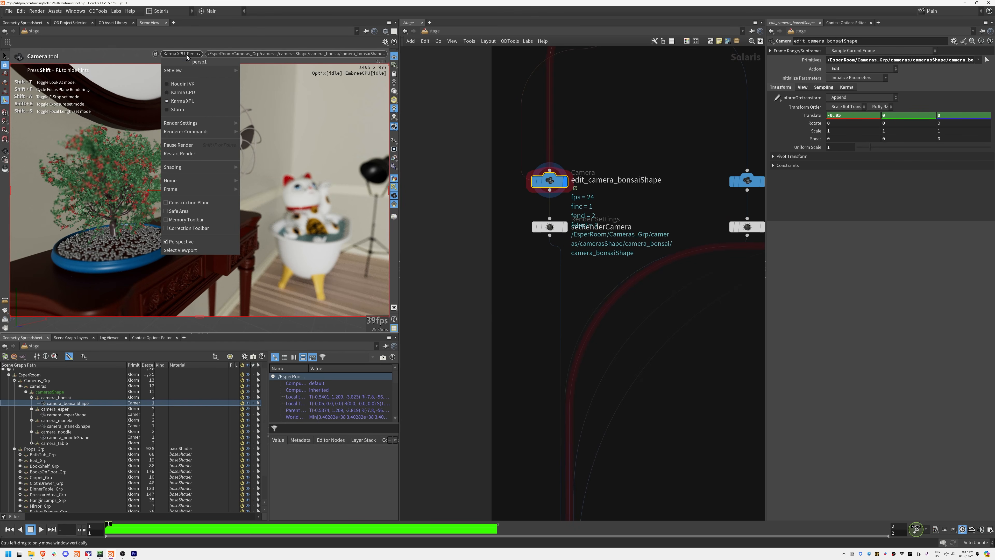
click(182, 84)
Step: Save the scene and extend the timeline's end frame to 72
key(ctrl+s)
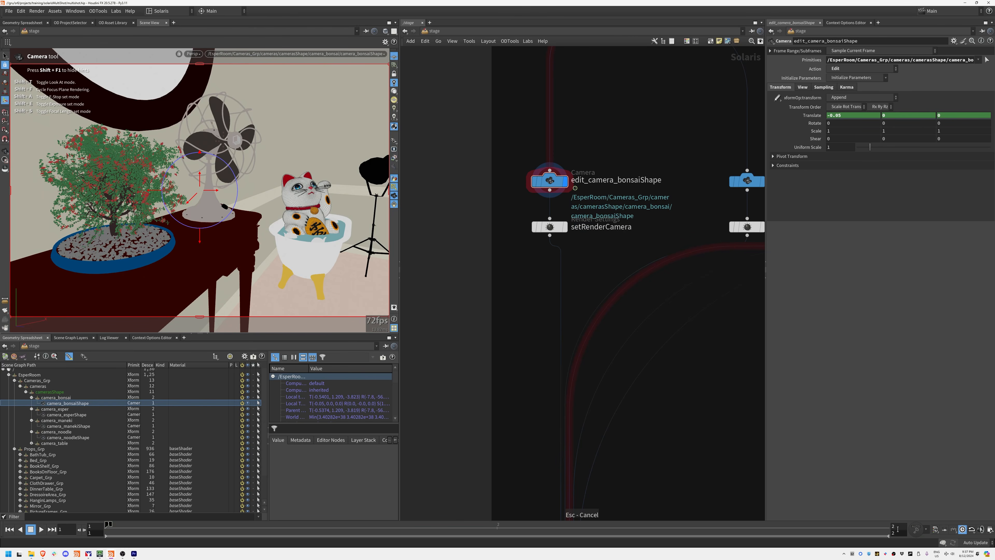
drag(897, 533, 881, 537)
click(549, 180)
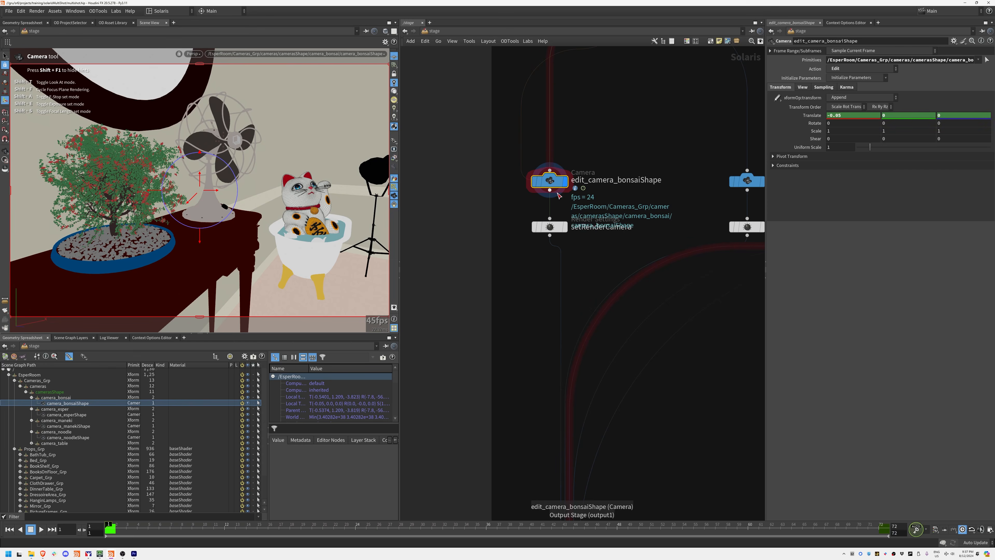
drag(521, 527, 250, 436)
click(664, 141)
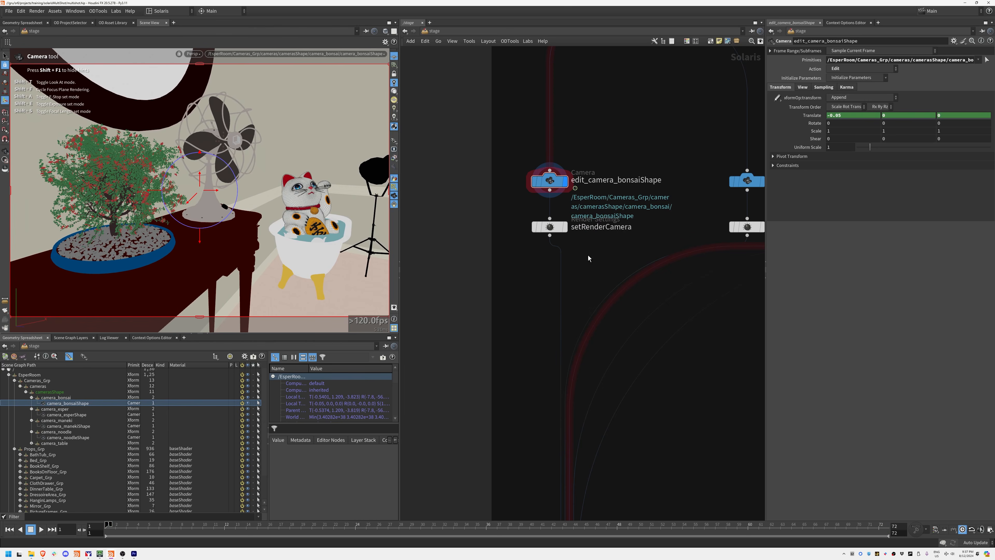
Step: Add a Render Settings node beside setRenderCamera and connect it to the output of edit_camera_bonsaiShape
click(549, 226)
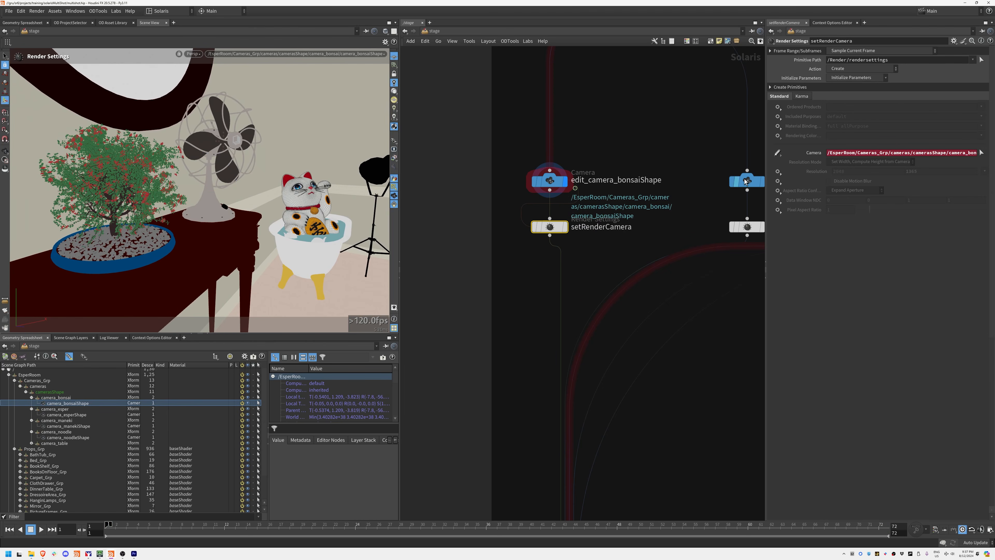
click(526, 271)
middle_drag(527, 271, 552, 270)
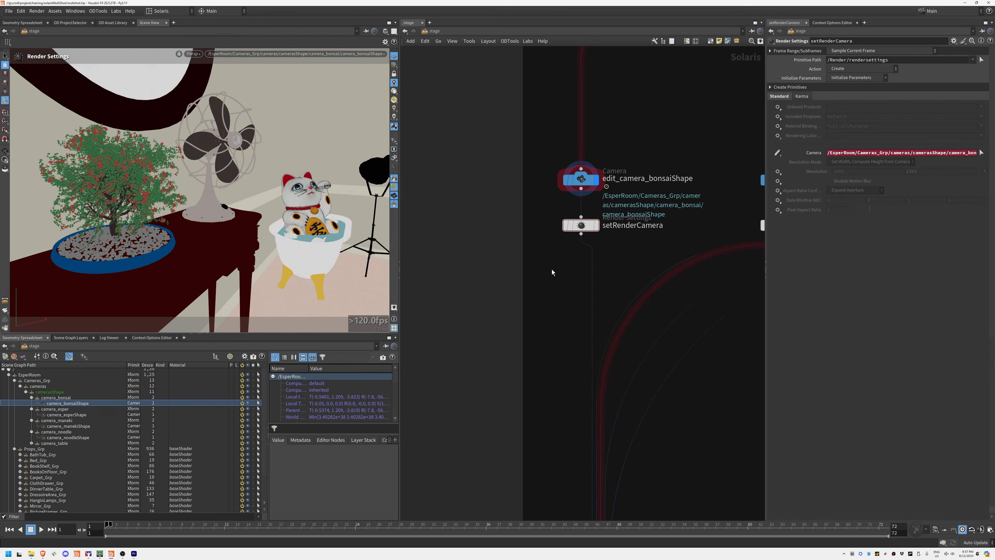
key(Tab)
text(render)
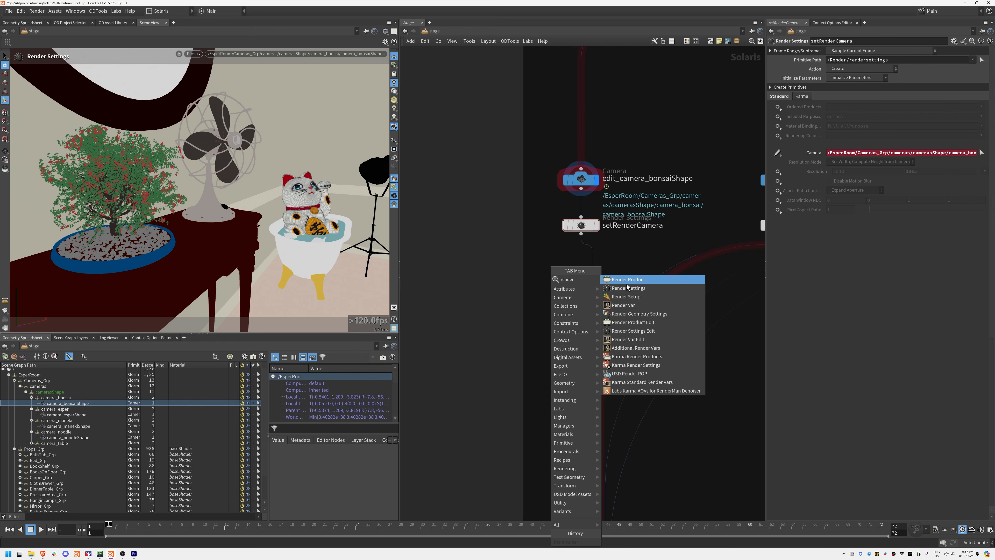
click(627, 287)
click(470, 231)
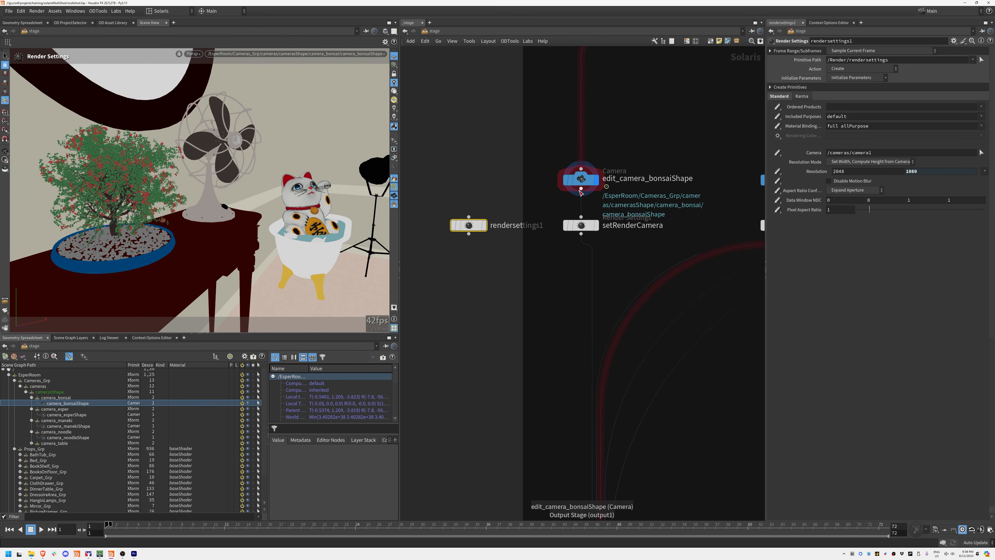
mouse_move(585, 202)
drag(580, 188, 468, 217)
Step: Initialize all parameters of the rendersettings1 node to do nothing, as on setRenderCamera
click(583, 228)
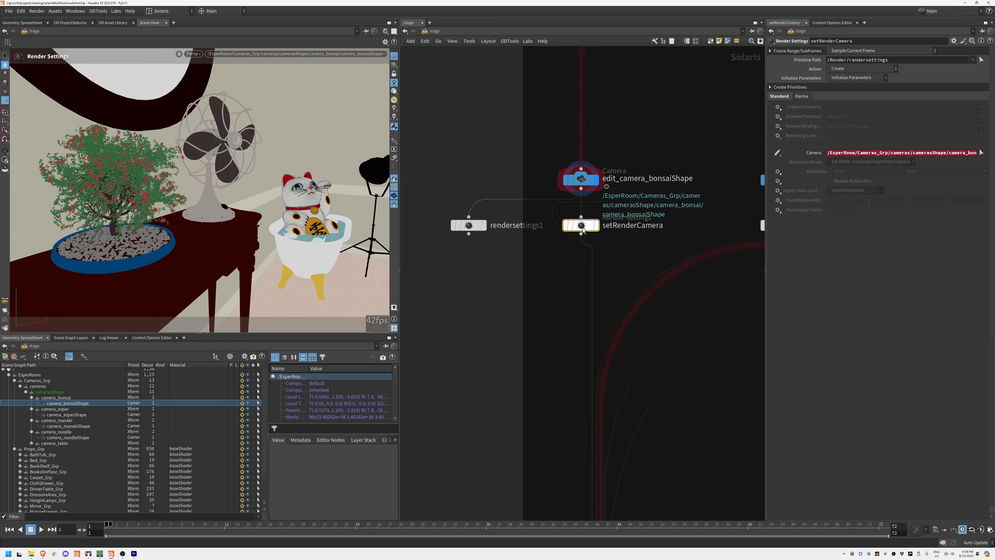
click(484, 226)
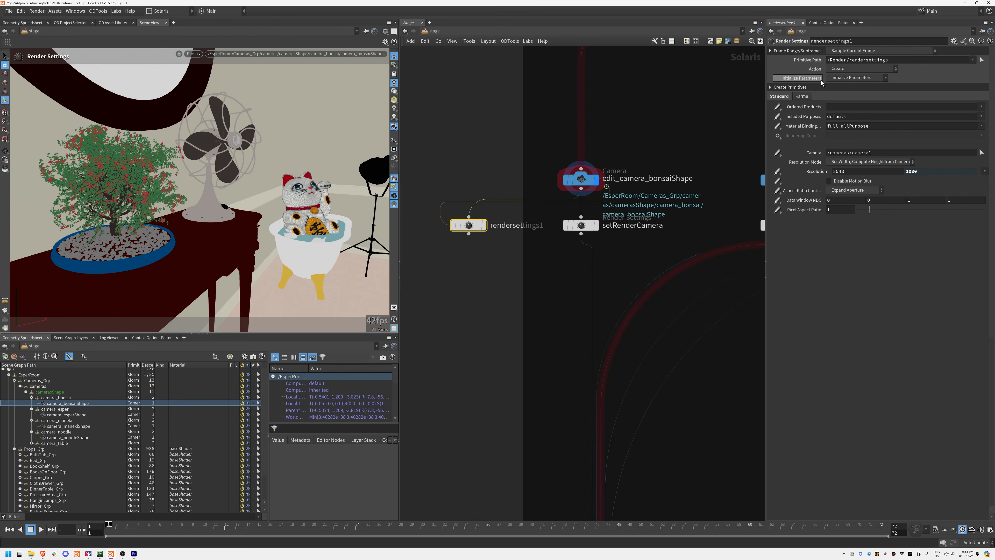
click(851, 78)
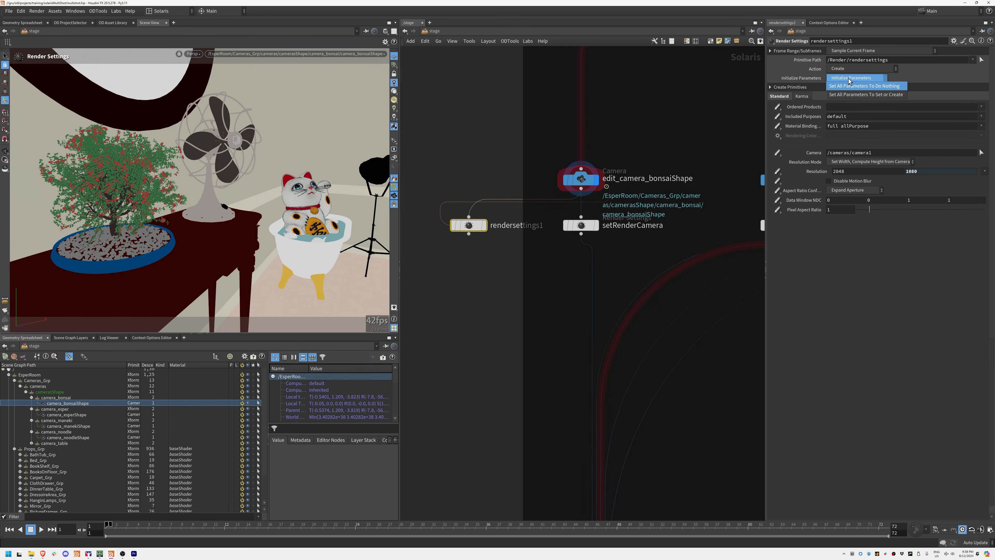
click(845, 87)
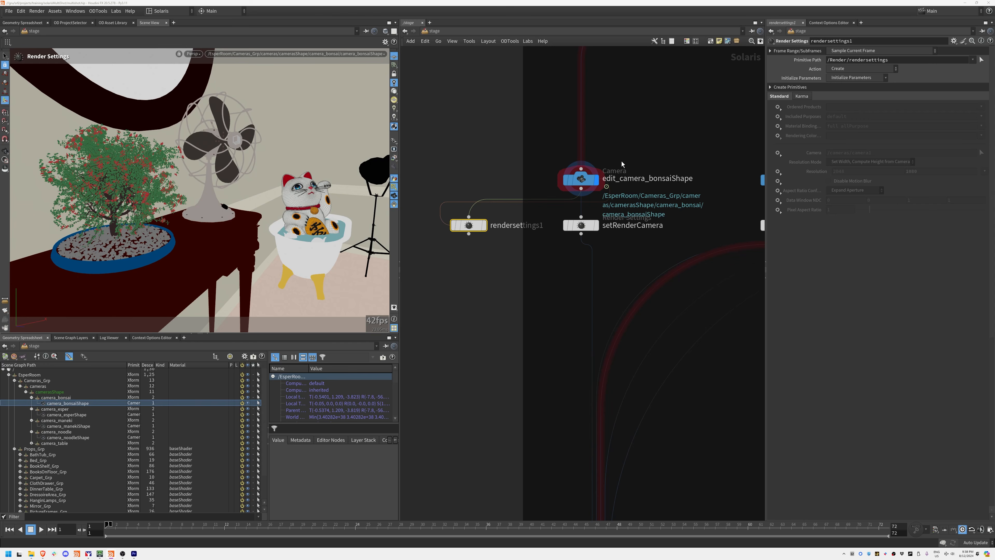
Step: Check the camera override on setRenderCamera and delete the extra rendersettings1 node
click(584, 224)
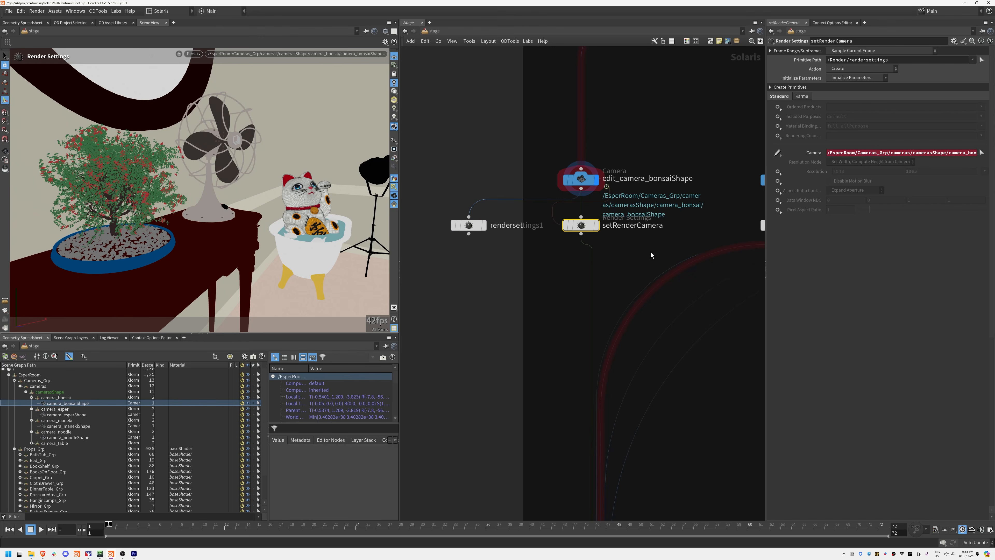
middle_drag(650, 271, 608, 224)
scroll(607, 221, down, 4)
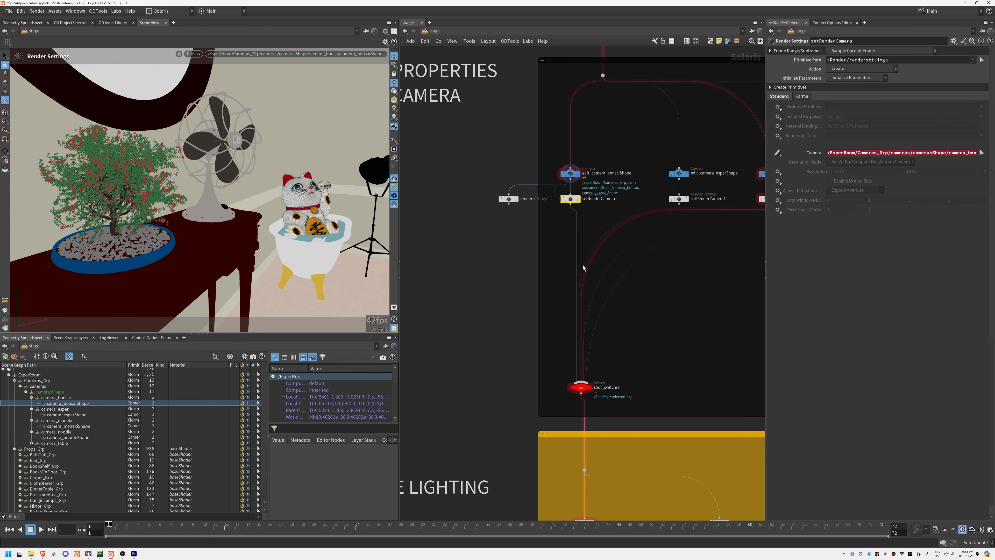
drag(465, 158, 506, 215)
key(Delete)
Step: Display and select the shot_switcher node, and set the viewport to look through the Render Settings Camera
middle_drag(633, 332, 589, 307)
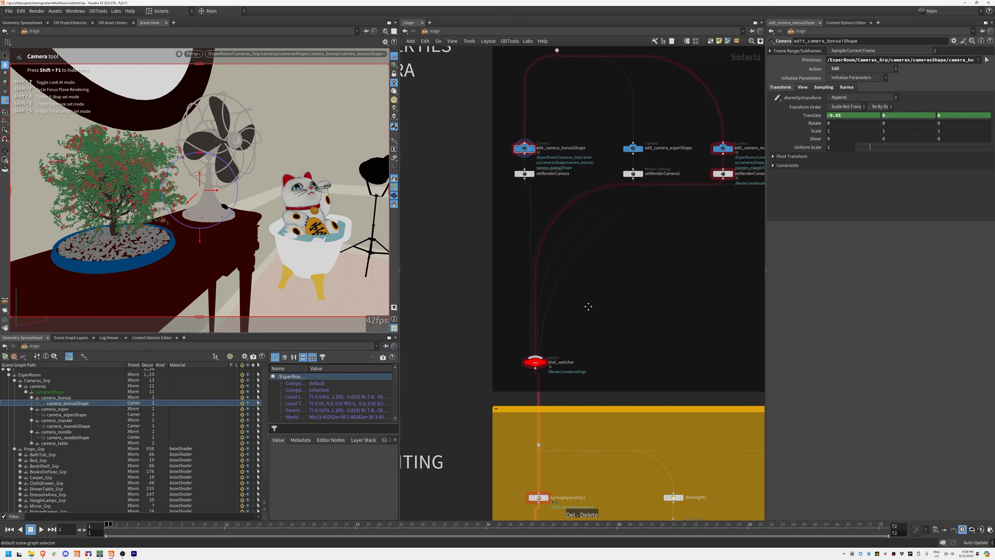
scroll(555, 385, up, 5)
click(523, 330)
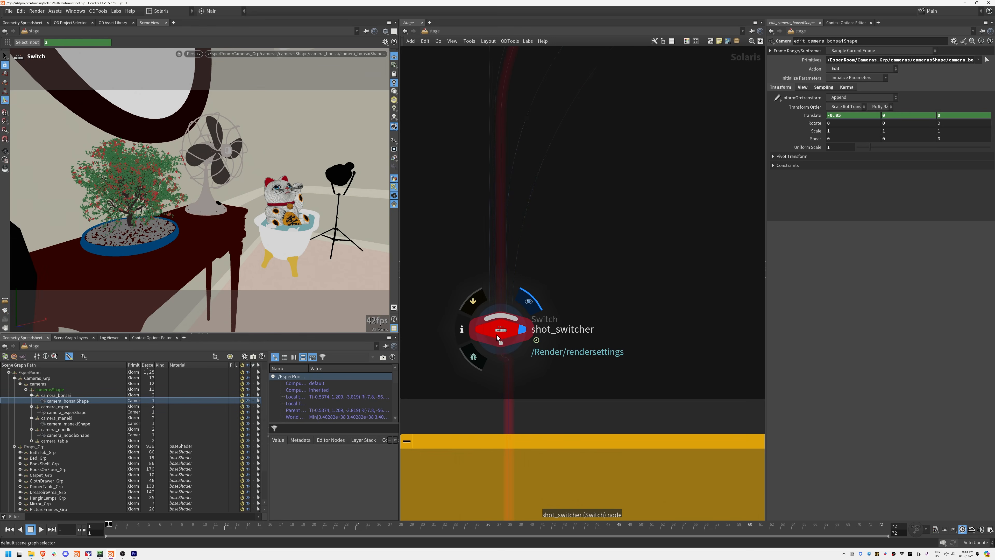
click(506, 332)
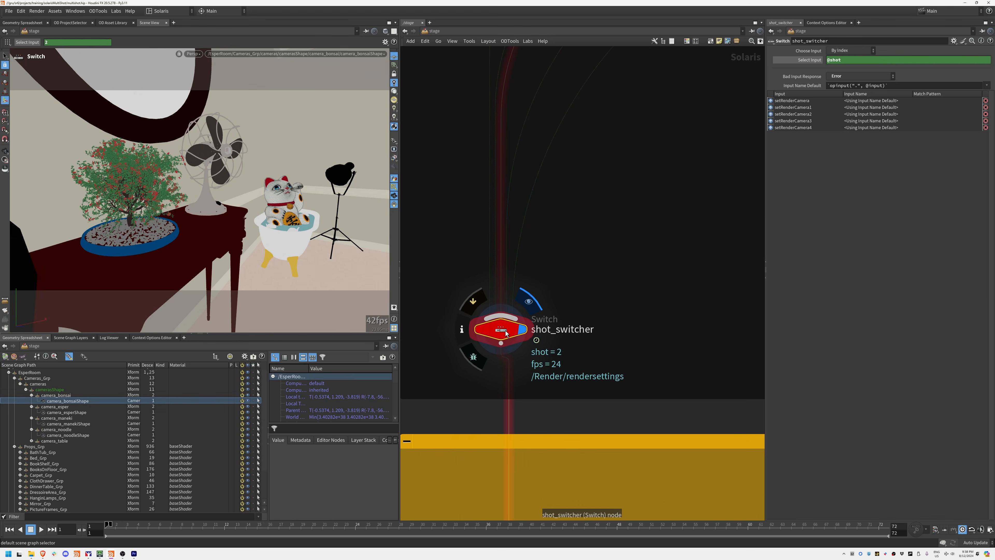
click(310, 52)
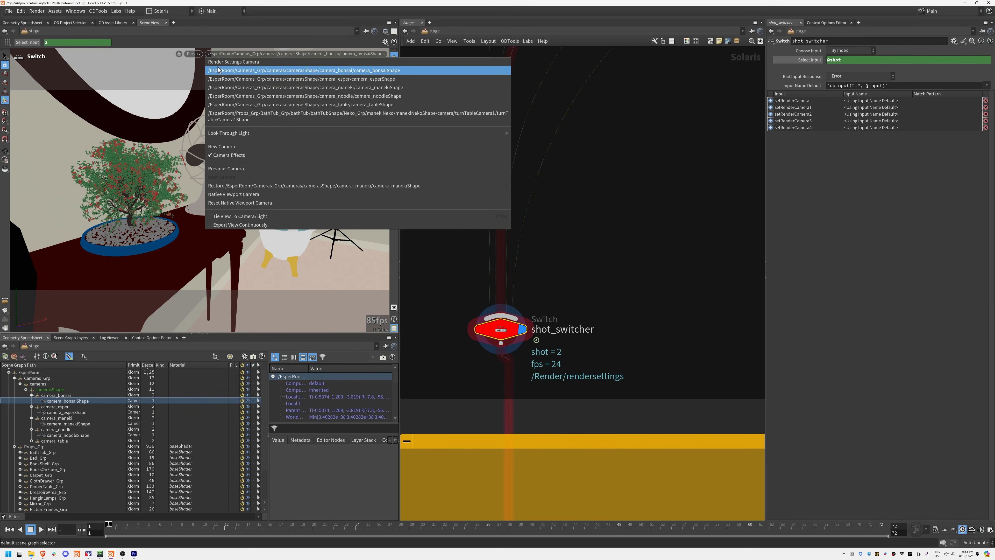
click(238, 63)
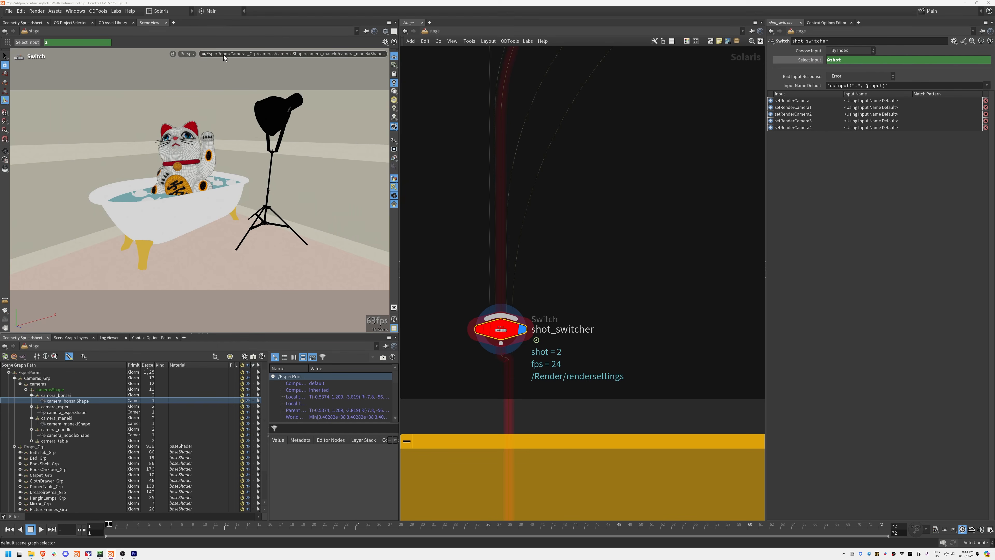
Step: Open the context options and switch the shot option to Bonsai, followed by Noodle, checking the camera change in the viewport
middle_drag(646, 192, 577, 436)
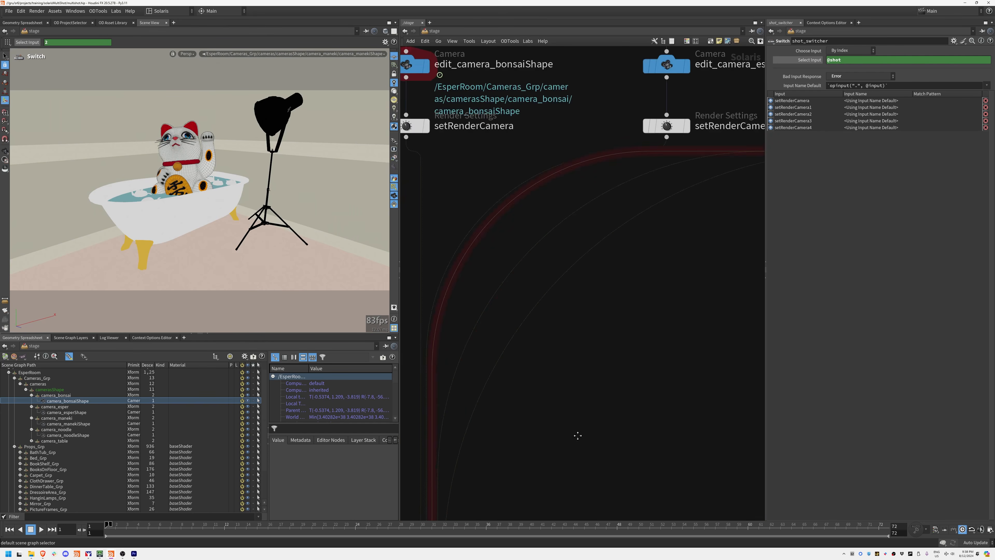
scroll(578, 436, down, 2)
middle_drag(713, 334, 681, 227)
middle_drag(571, 339, 638, 287)
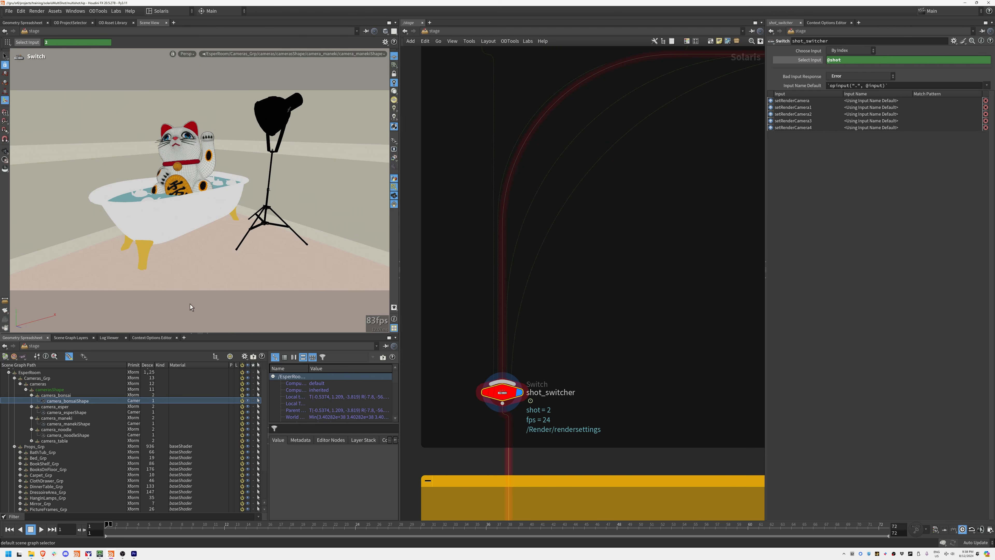
click(149, 338)
click(129, 379)
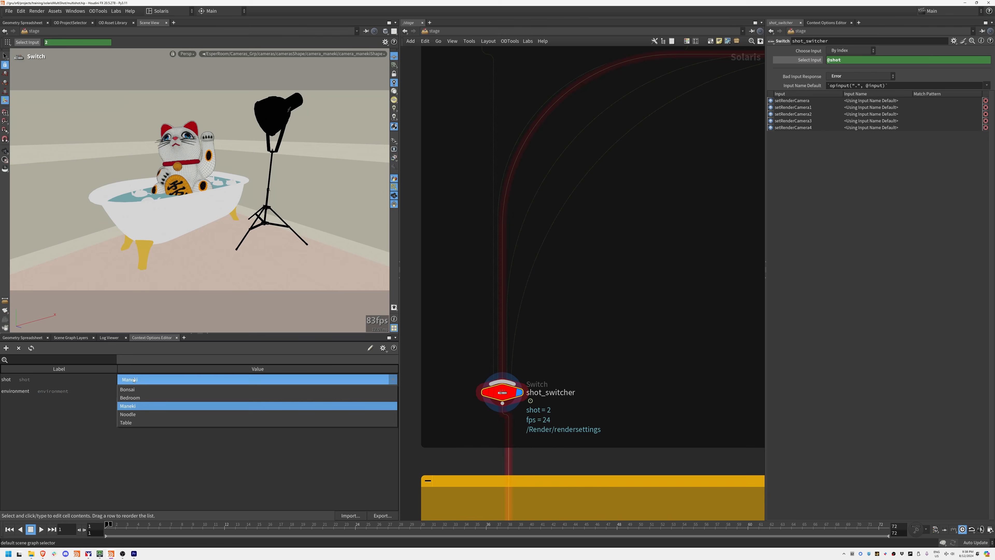
click(127, 389)
click(136, 379)
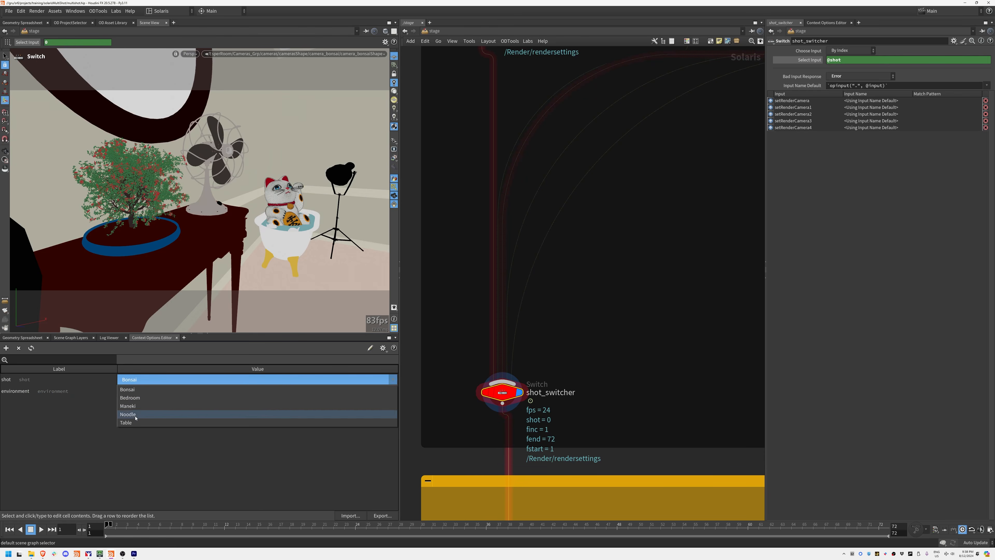
click(127, 414)
click(141, 391)
click(141, 407)
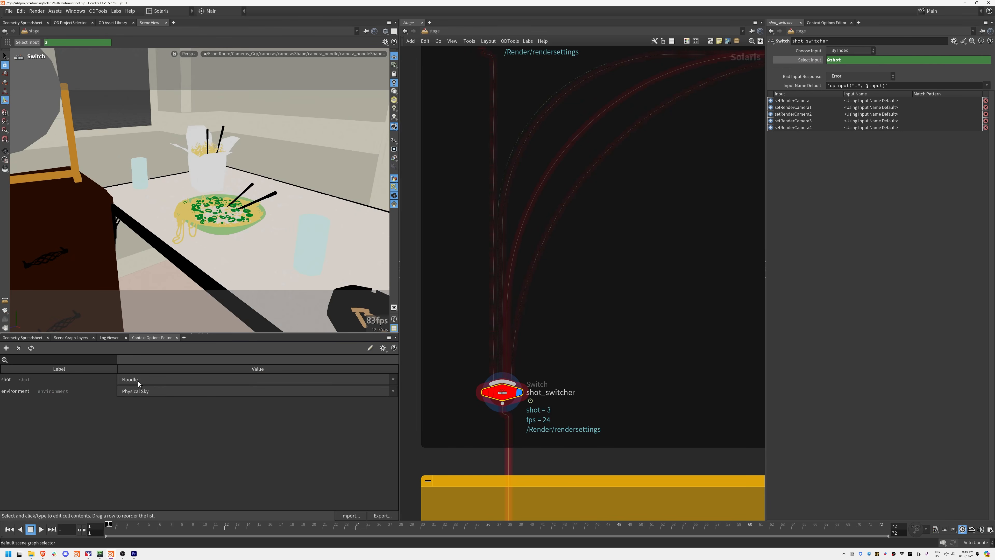
Step: Cycle the shot context option through Maneki and Bedroom, and set it back to Bonsai
click(138, 381)
click(134, 406)
click(139, 380)
click(138, 396)
click(138, 382)
click(137, 392)
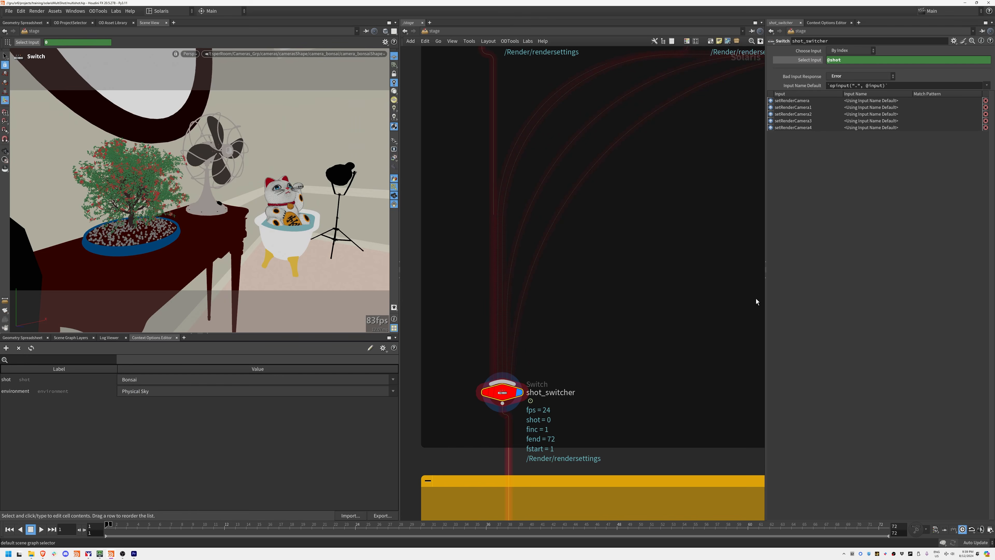
Step: Add a String Menu context option and label it trainingShot
middle_drag(645, 319, 632, 347)
click(615, 335)
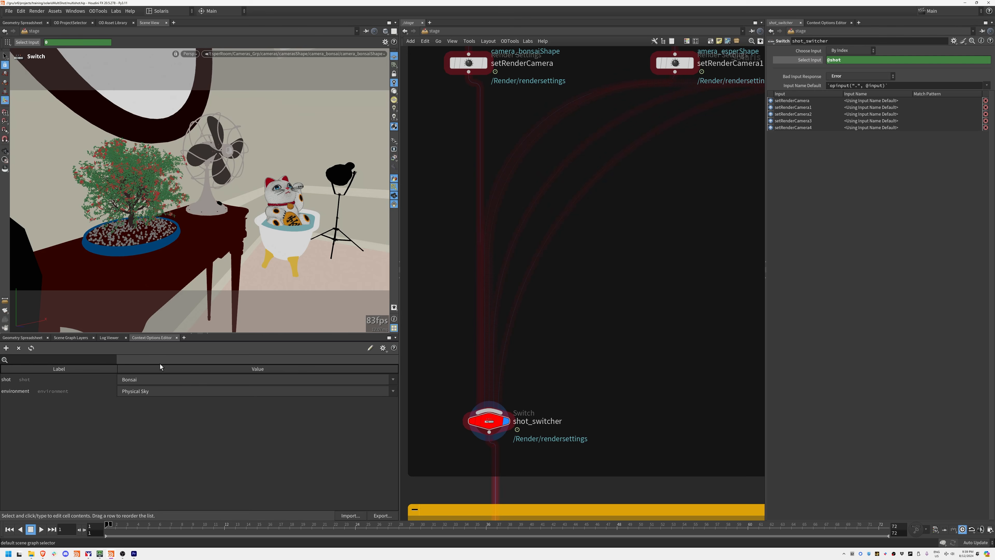
click(6, 348)
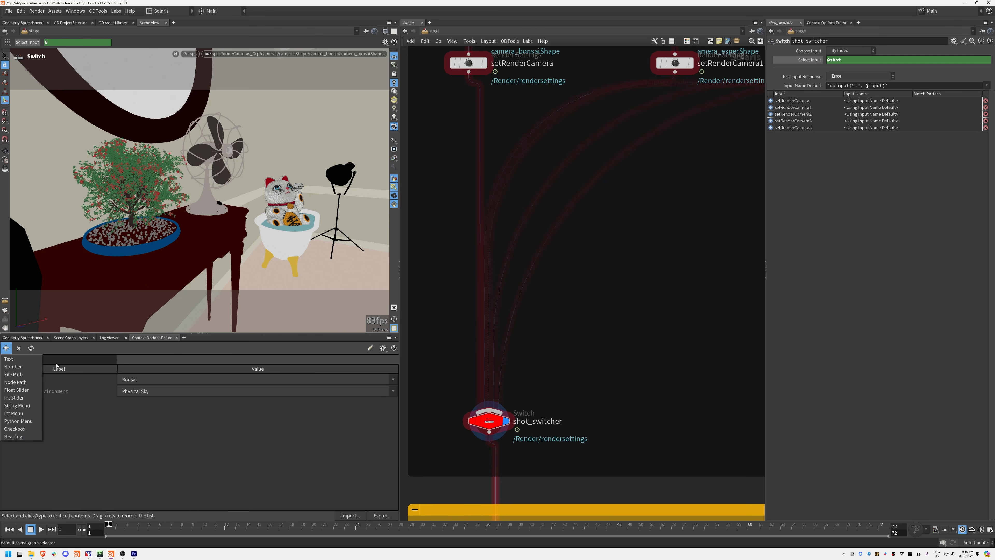
click(24, 406)
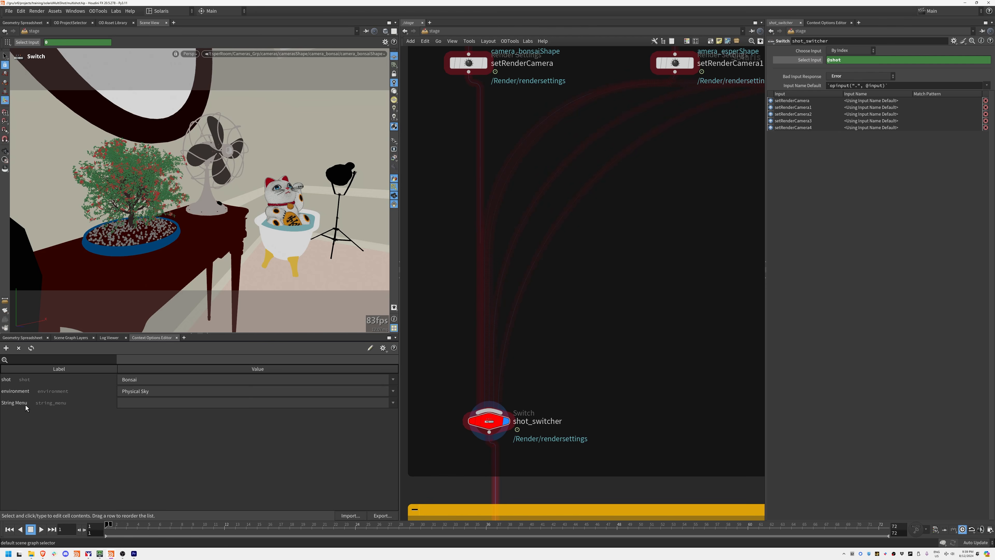
double_click(22, 403)
text(trainingShot)
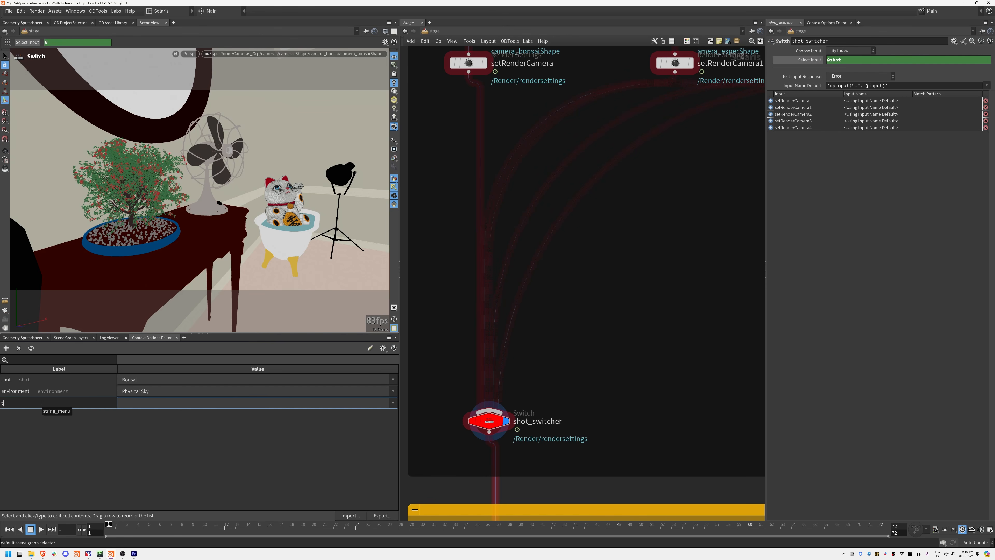
key(Return)
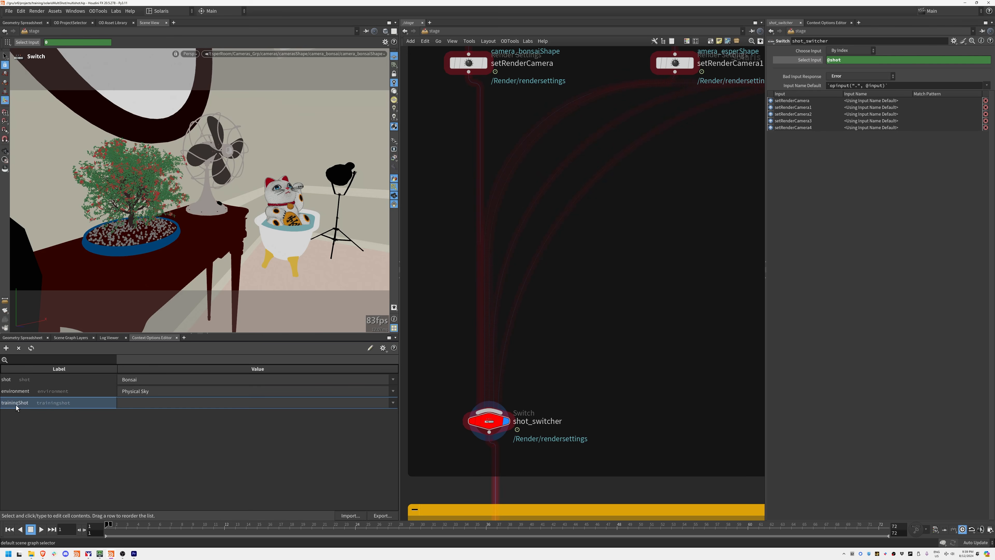
Step: Check the default menu items of trainingShot and open the option's definition for editing
click(274, 400)
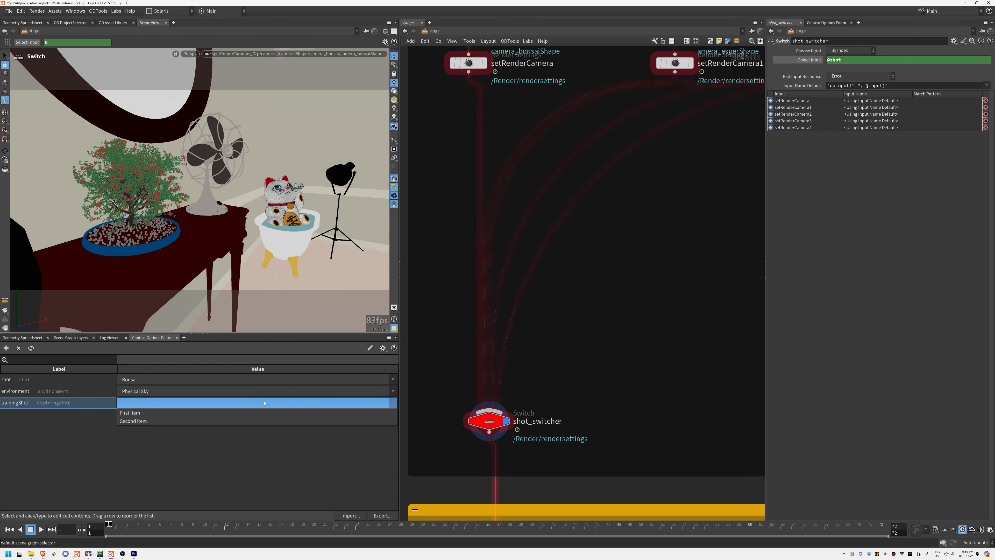
click(251, 423)
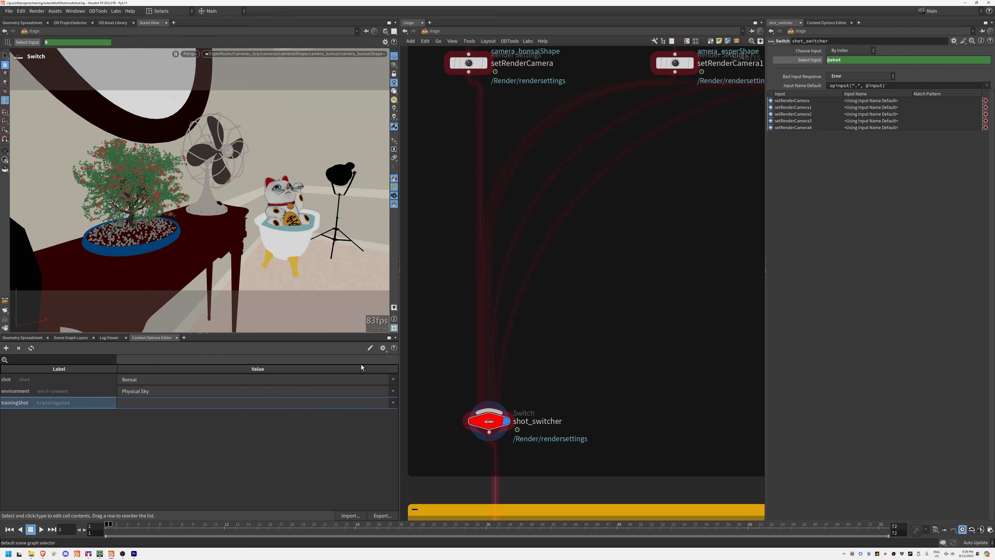
click(383, 348)
click(379, 349)
click(370, 347)
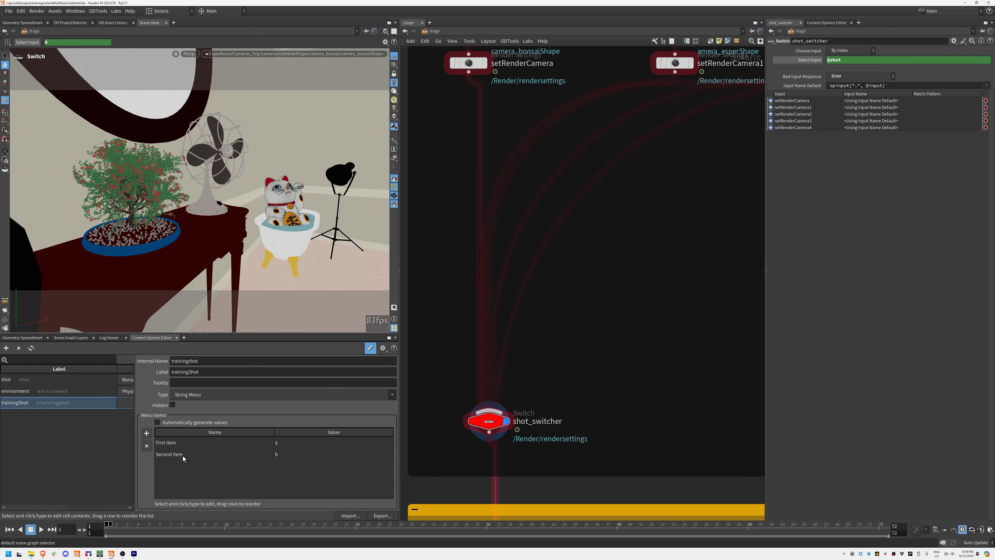
Step: Rename the two trainingShot menu items as SHOTA and SHOTB
double_click(183, 443)
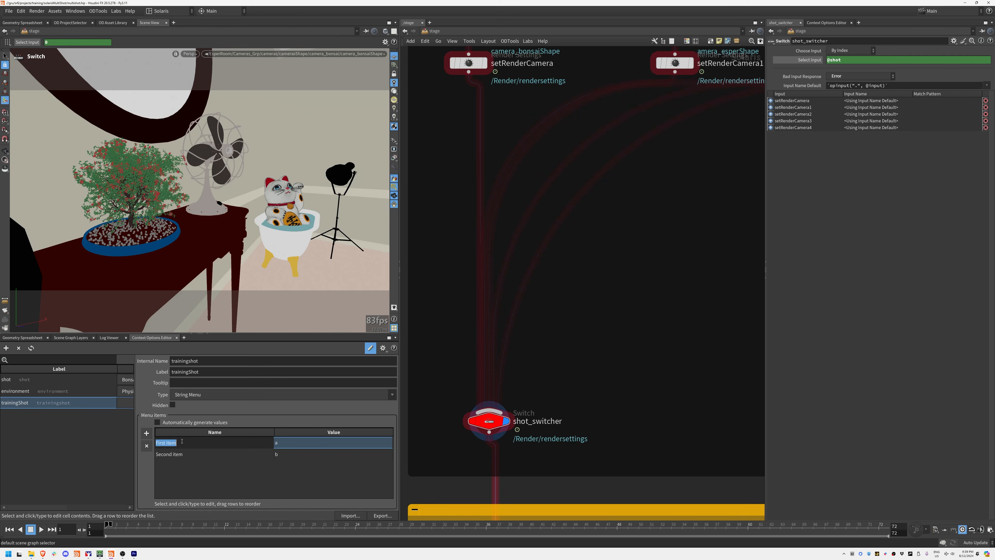
text(SHOTA)
key(Tab)
key(Tab)
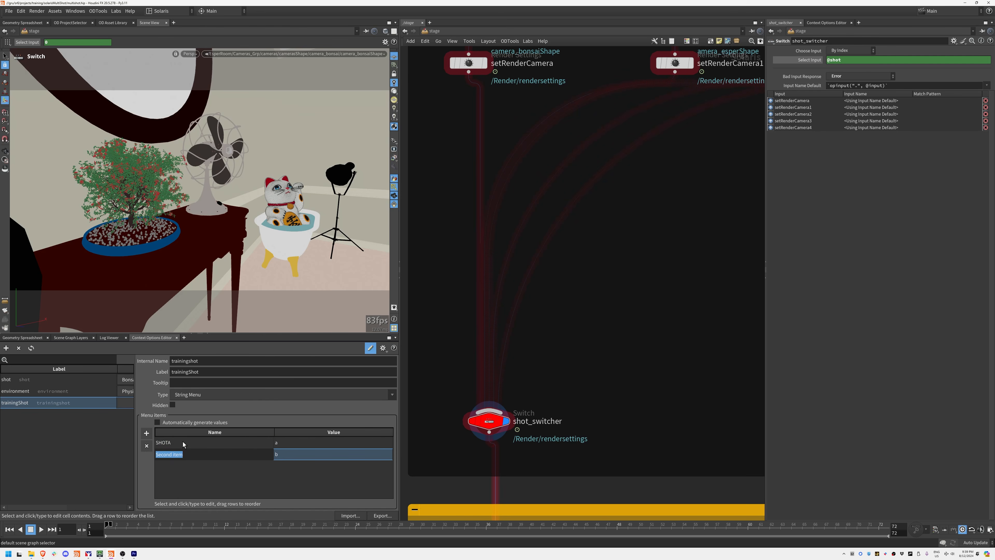
text(SHOTB)
key(Tab)
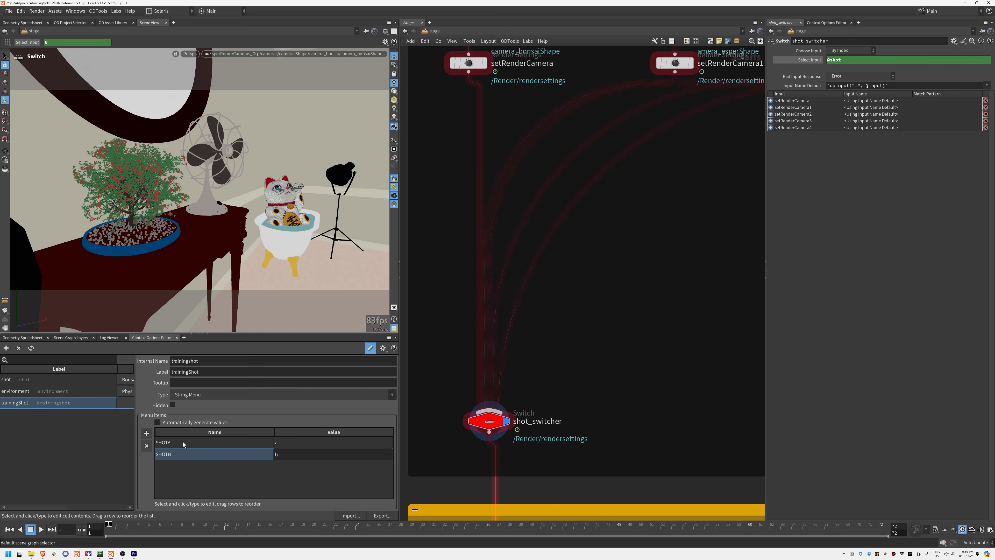
key(Return)
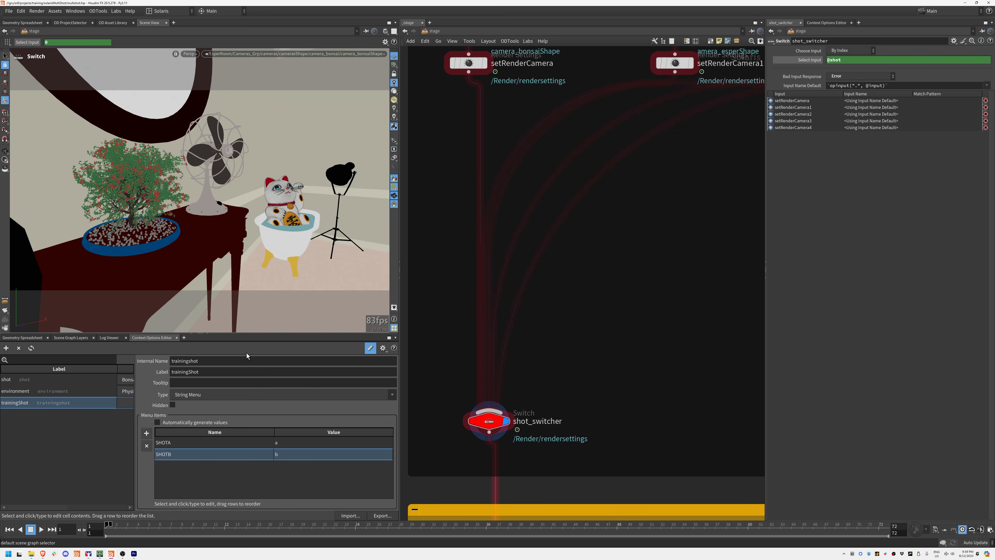
Step: Check the shot option's menu values and set the trainingShot values to 0 for the first item and 1 for the second
click(47, 379)
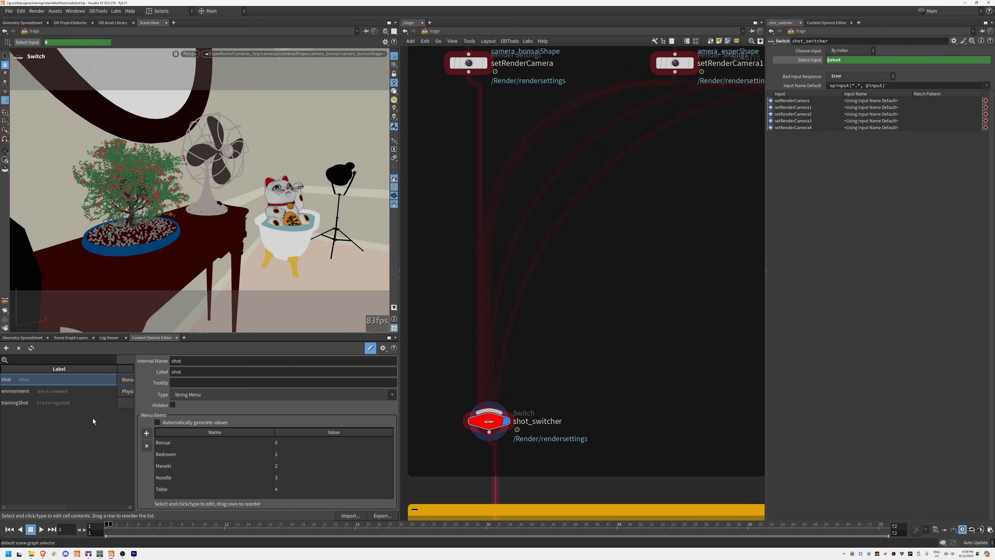
click(64, 403)
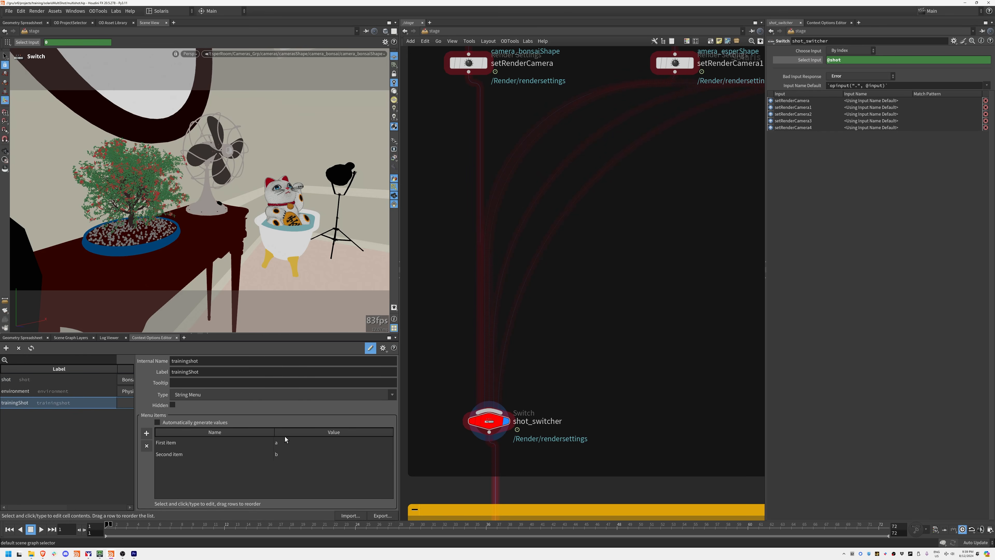
double_click(290, 441)
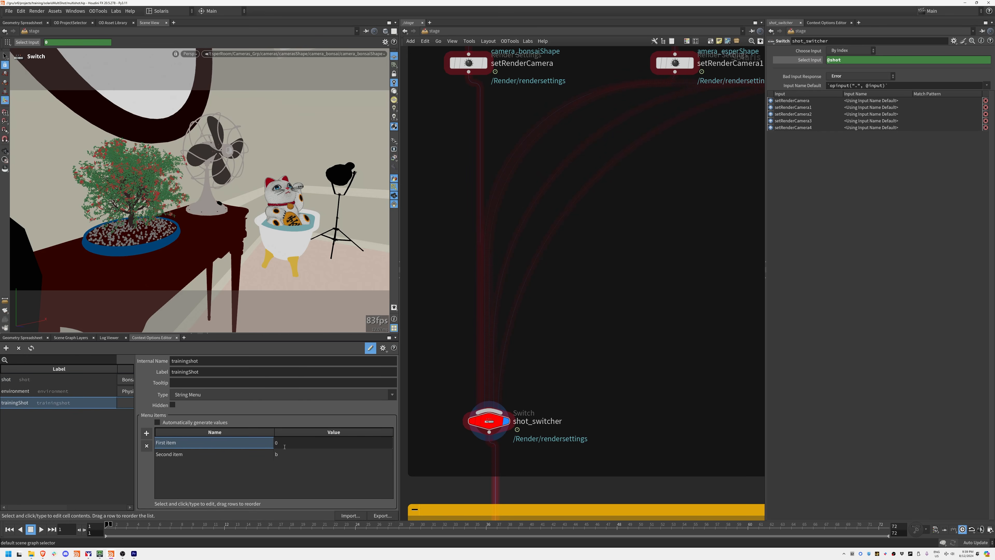
double_click(294, 454)
key(Return)
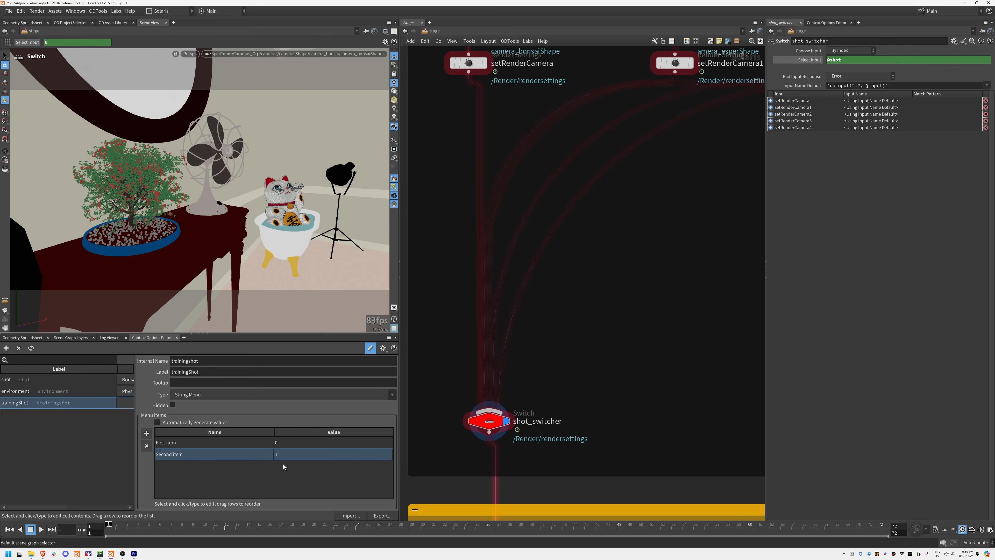
Step: Close the option editing settings and set trainingShot to First item
click(371, 348)
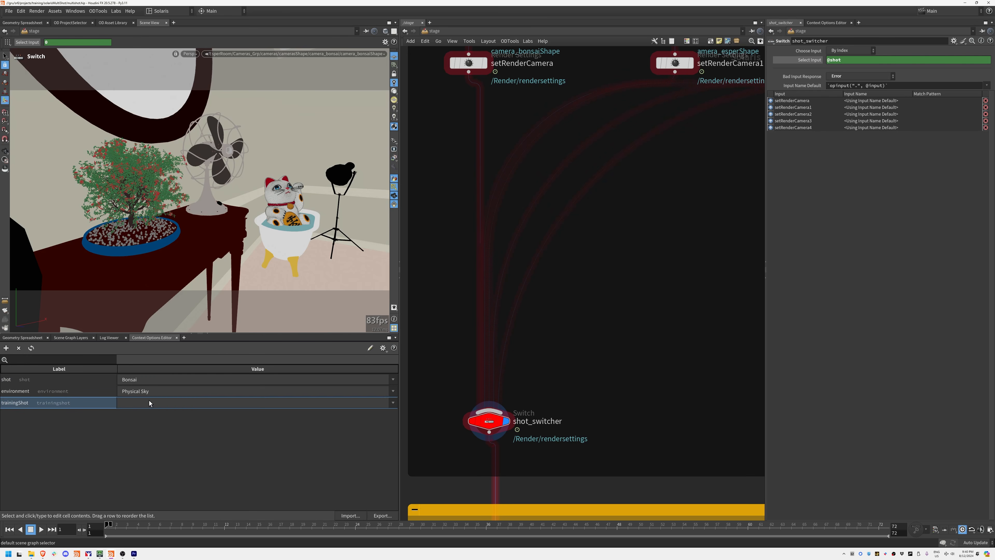
click(149, 400)
click(147, 411)
click(153, 403)
click(275, 392)
Step: Rename the trainingShot menu items as A and B, and check them in the option's value list
click(370, 348)
double_click(190, 443)
text(A)
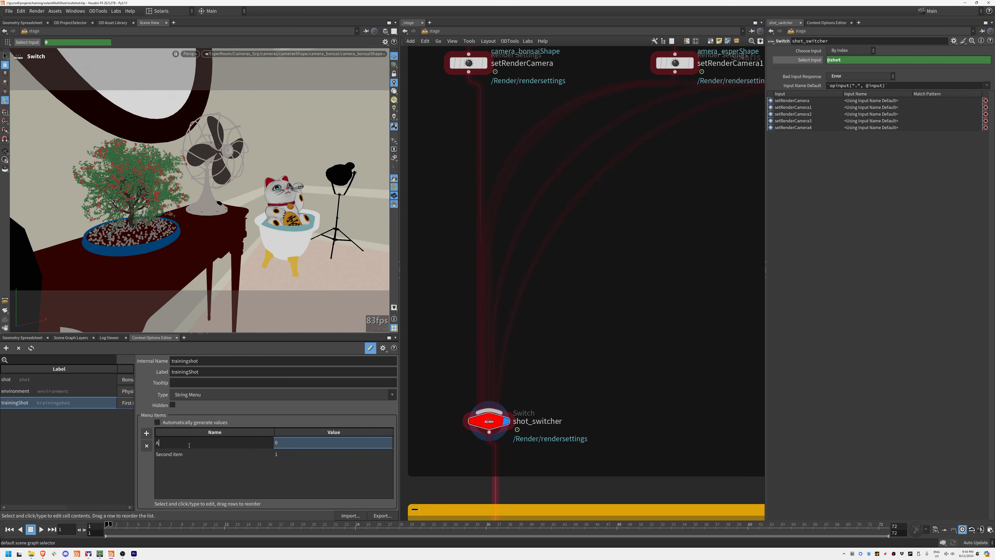
double_click(187, 453)
text(B)
key(Return)
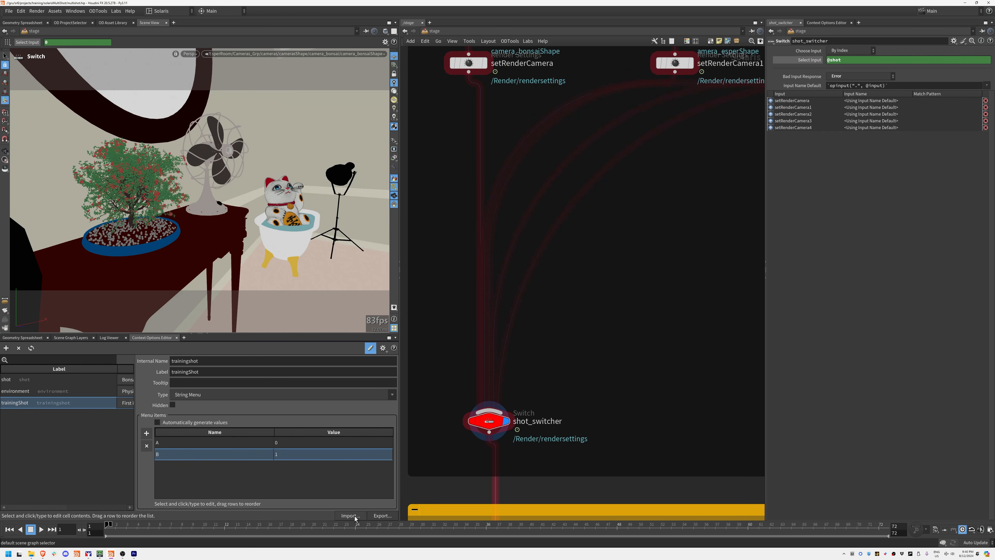
click(370, 348)
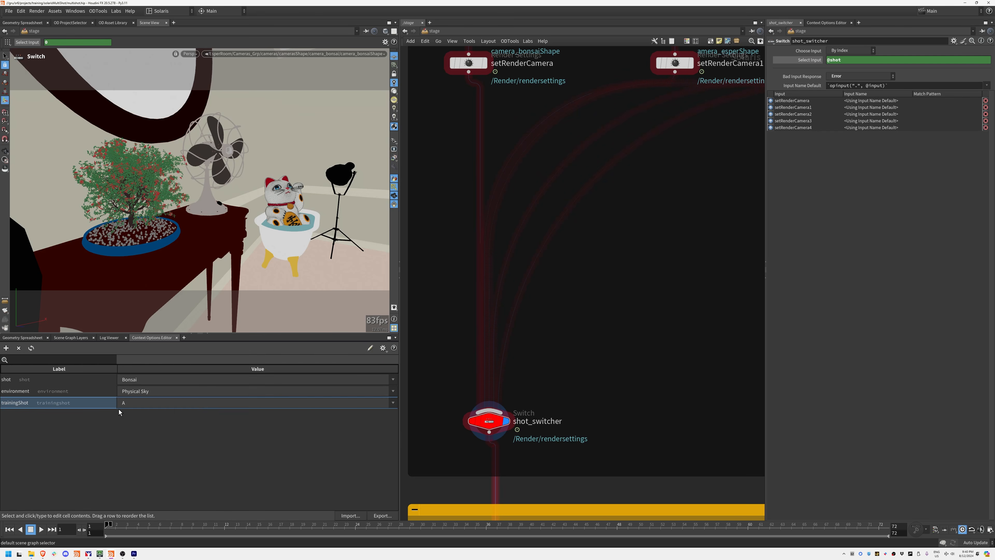
click(137, 404)
click(138, 417)
click(146, 404)
click(99, 441)
Step: Add a Switch node in the empty network area beside shot_switcher
middle_drag(620, 358, 593, 339)
key(Tab)
text(sw)
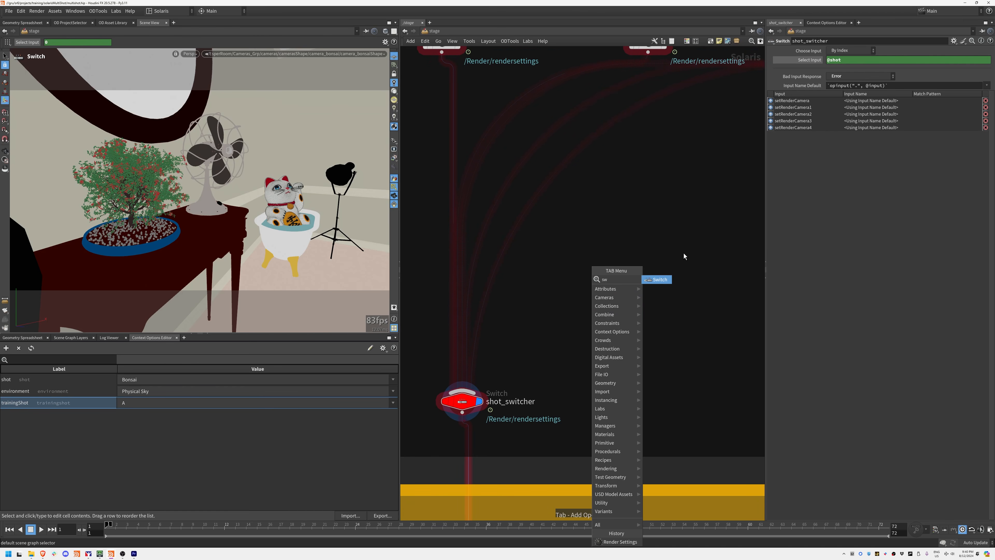
key(Return)
click(637, 329)
Step: Connect setRenderCamera and setRenderCamera1 to the inputs of switch1, display the node and move it slightly clear of the wires
middle_drag(463, 105, 458, 210)
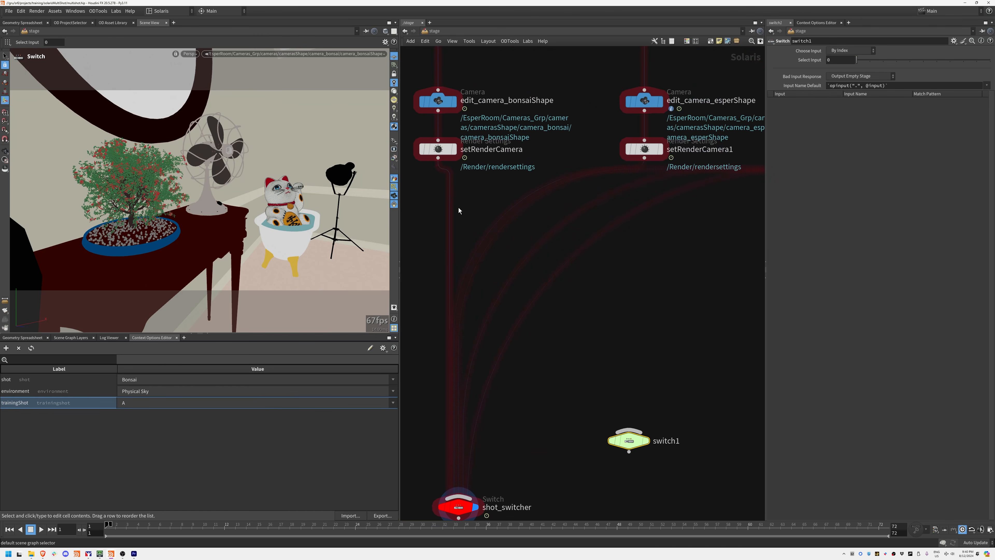
drag(438, 158, 627, 432)
drag(644, 159, 629, 431)
middle_drag(637, 447, 627, 423)
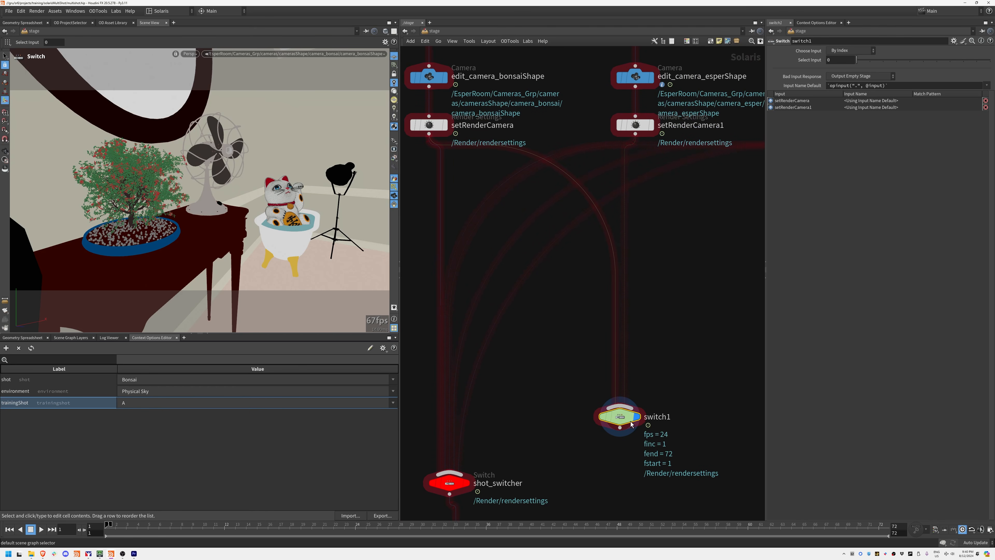
drag(625, 424, 609, 411)
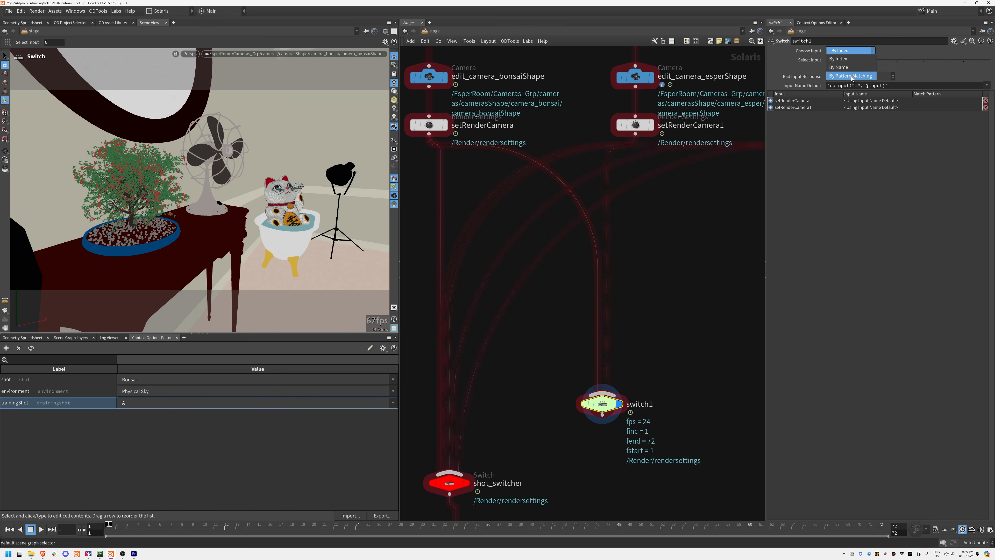
click(847, 60)
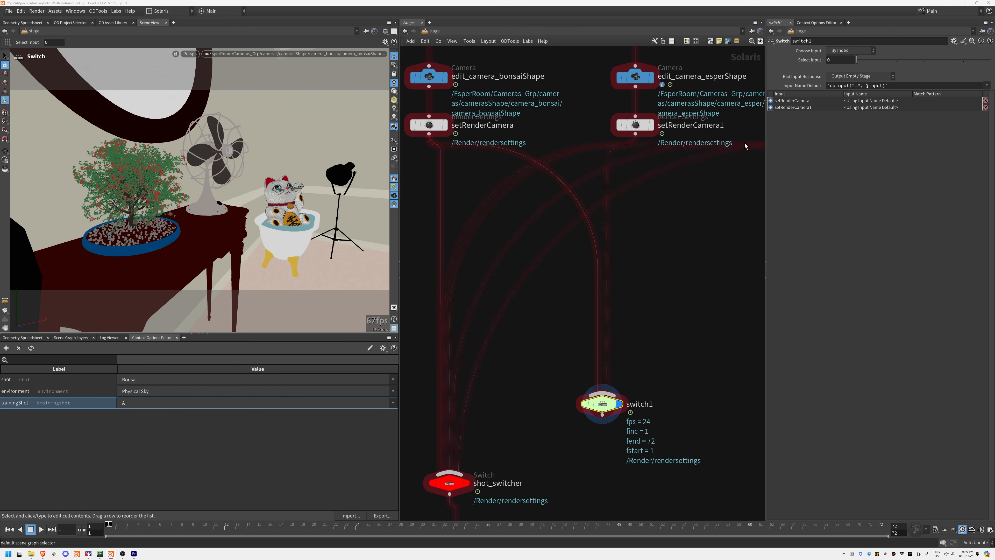
drag(838, 61, 817, 62)
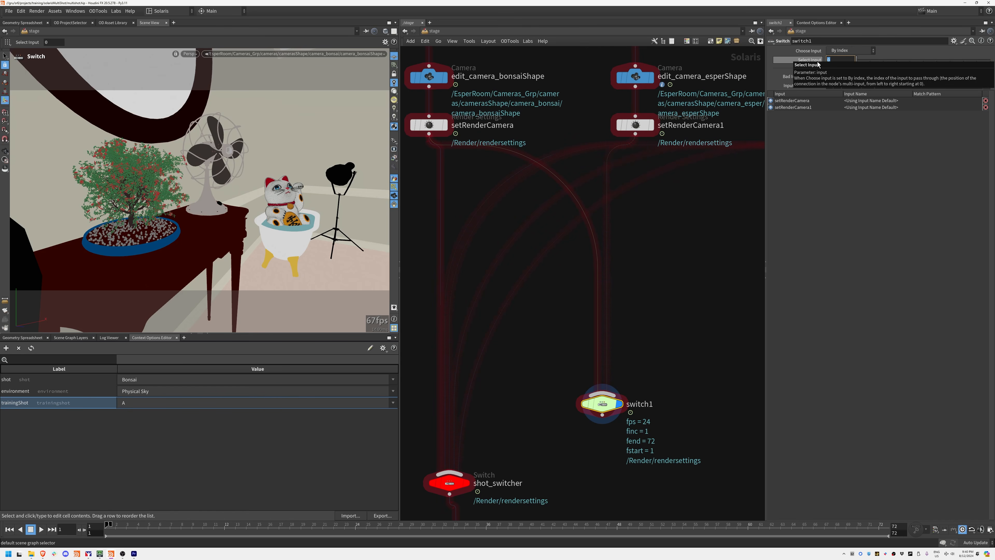
text(@training)
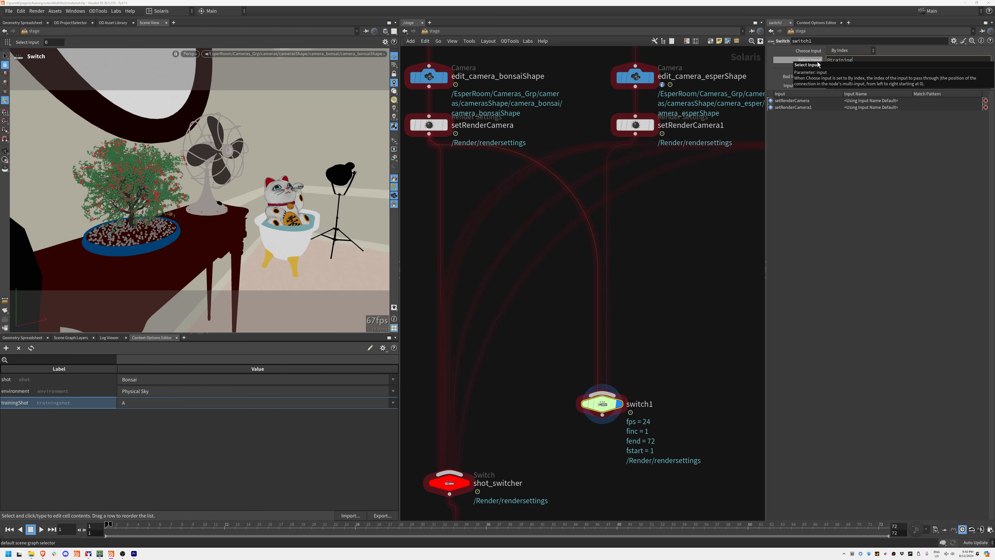
text(Shot)
key(Return)
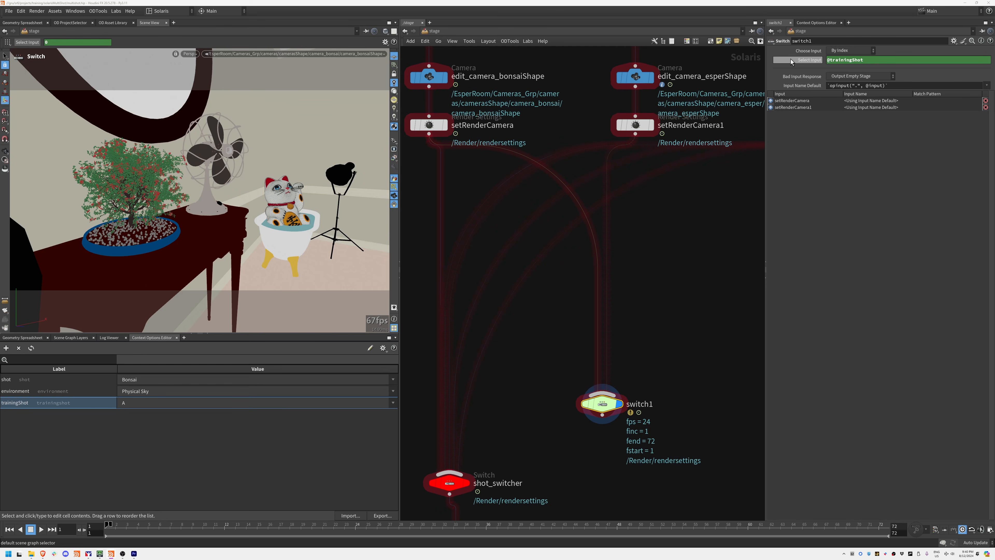
click(799, 60)
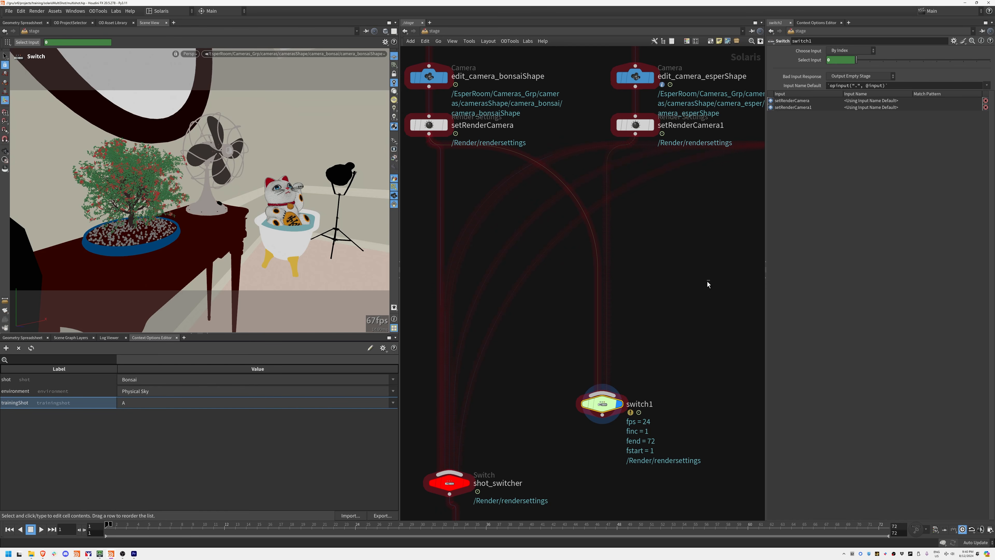
Step: Compare with shot_switcher's Select Input expression, inspect switch1's node info for its warning, and save the scene
click(494, 449)
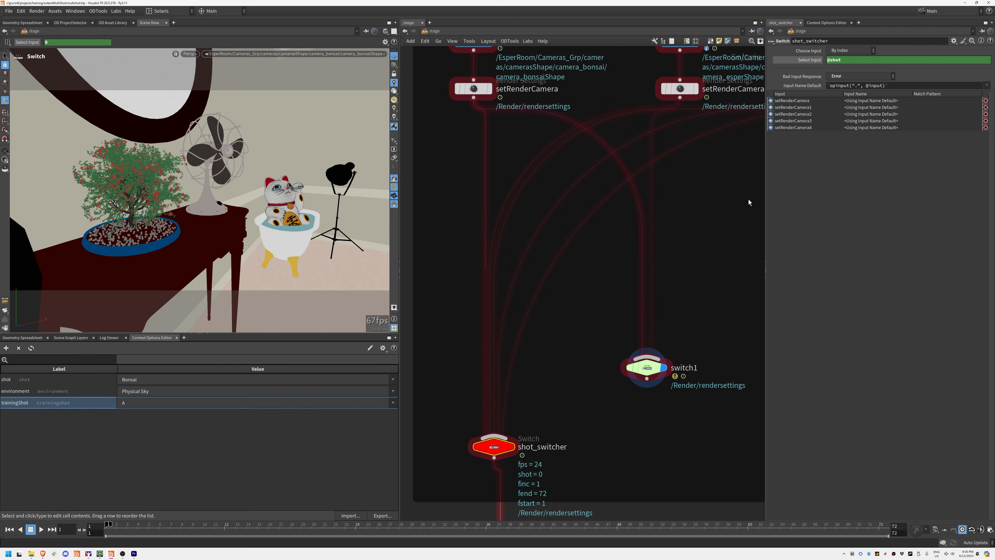
middle_click(652, 375)
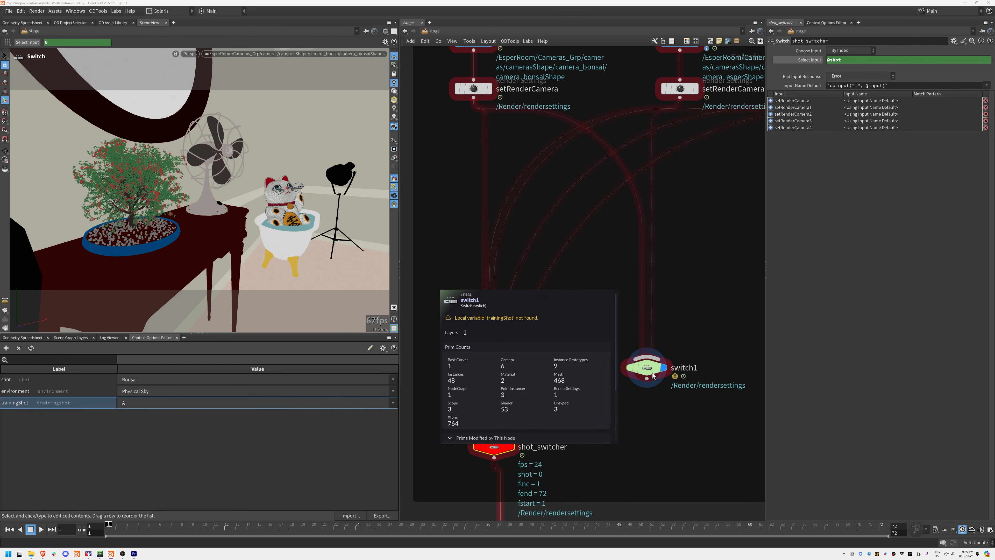
key(ctrl+s)
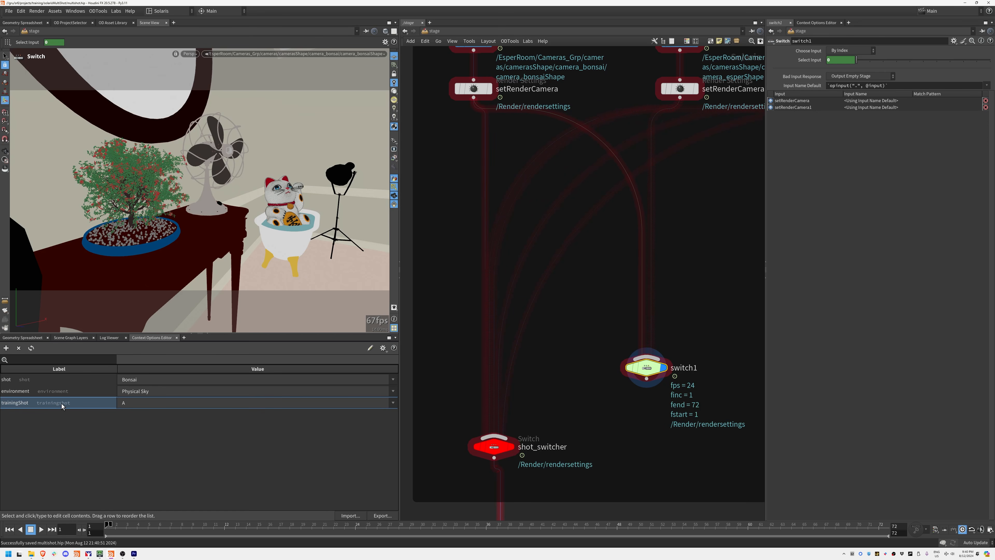
click(814, 61)
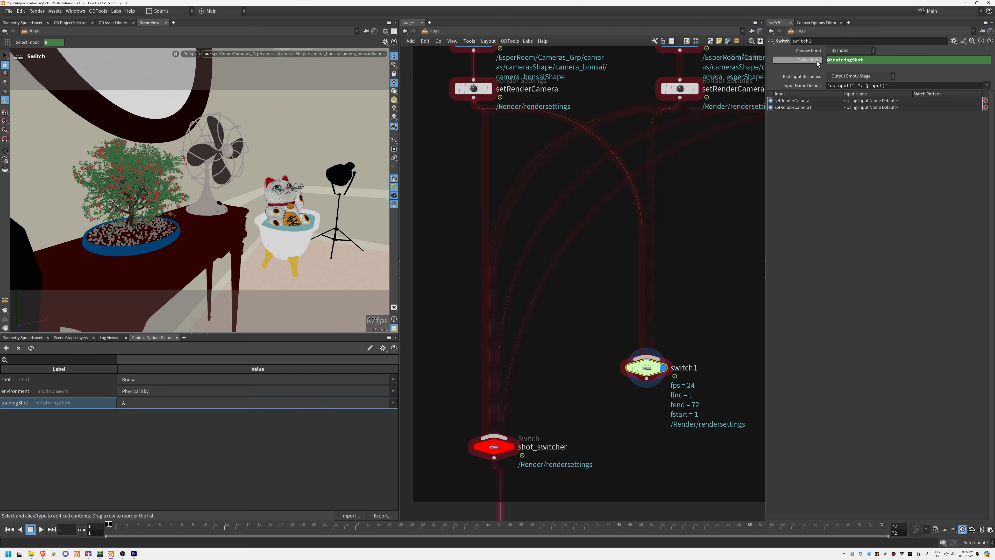
click(851, 60)
text(s)
key(Return)
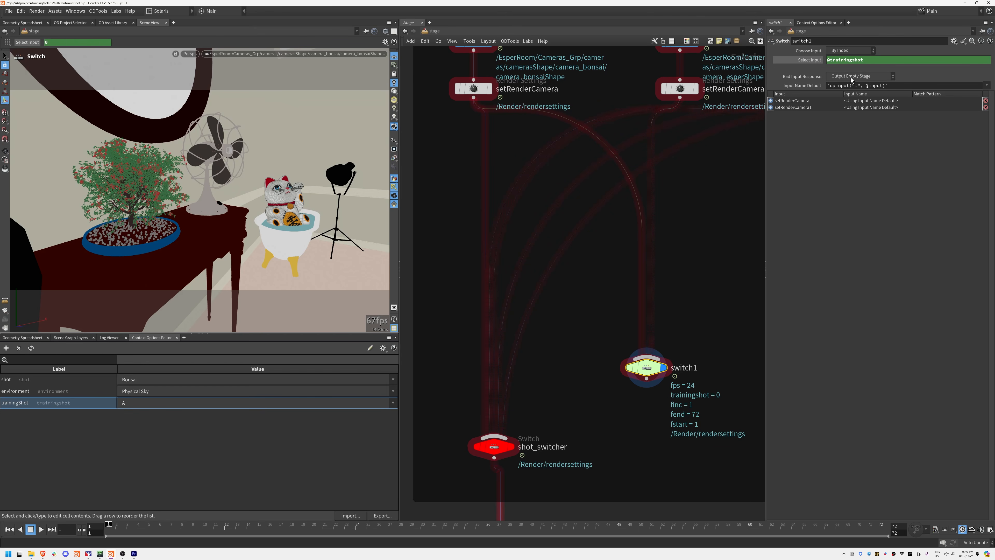
click(813, 61)
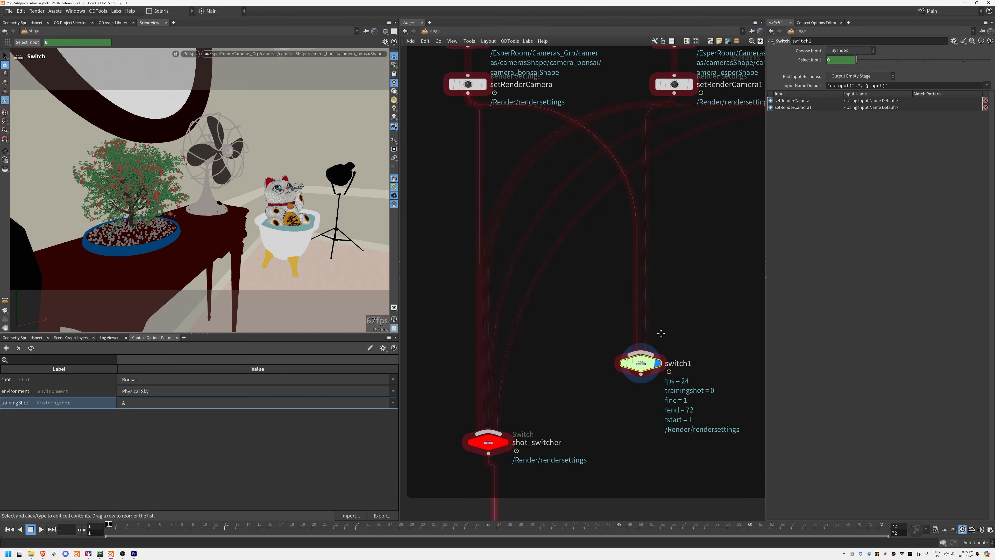
Step: Test the camera switching by setting the trainingShot option to B, back to A, and to B again
click(160, 402)
click(146, 418)
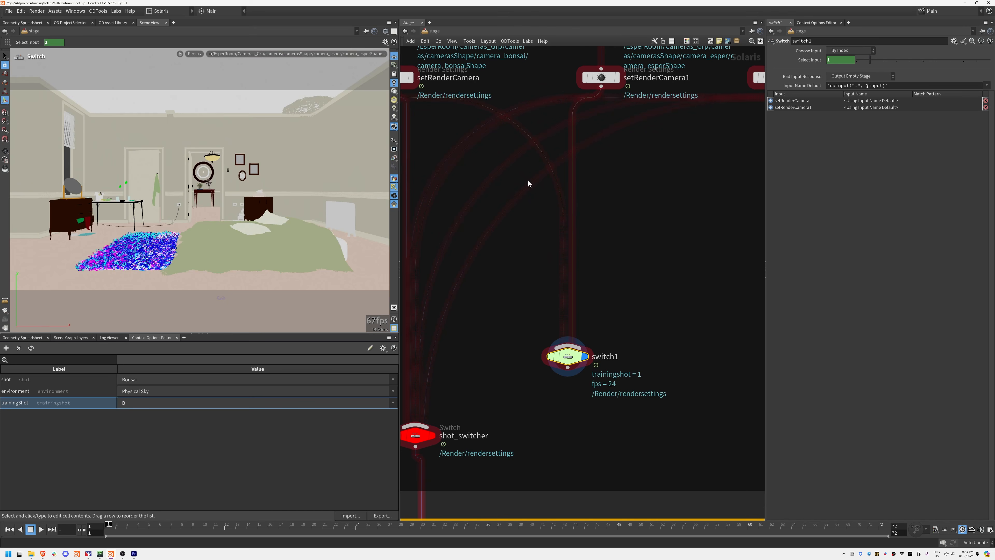
click(133, 406)
click(134, 413)
click(137, 405)
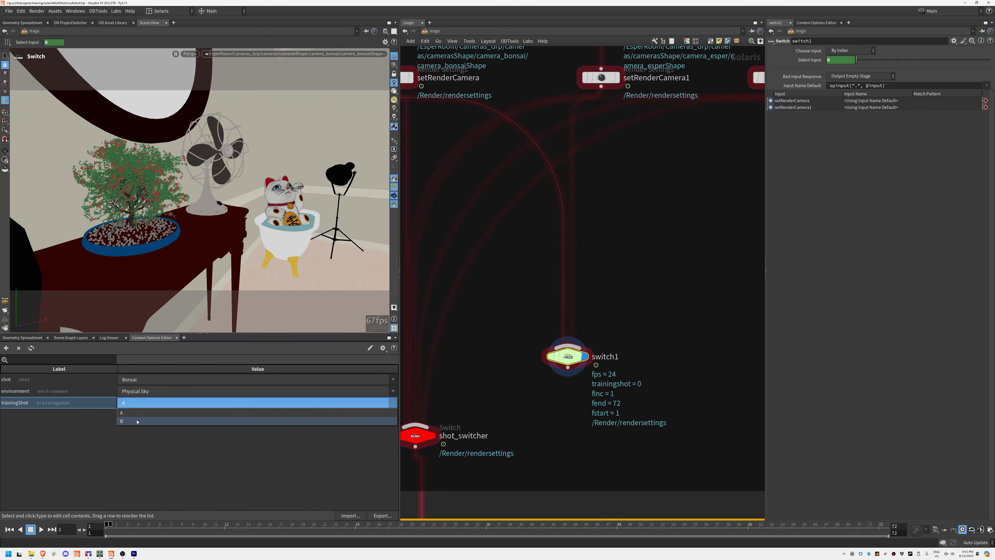
click(137, 421)
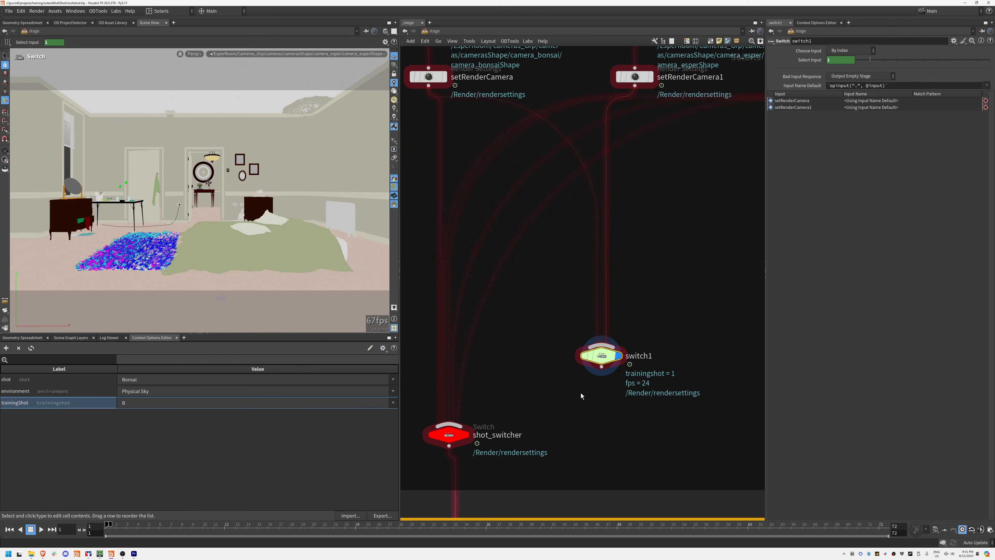
Step: Delete the switch1 node and the trainingShot context option, and check the environment option's value list
key(Delete)
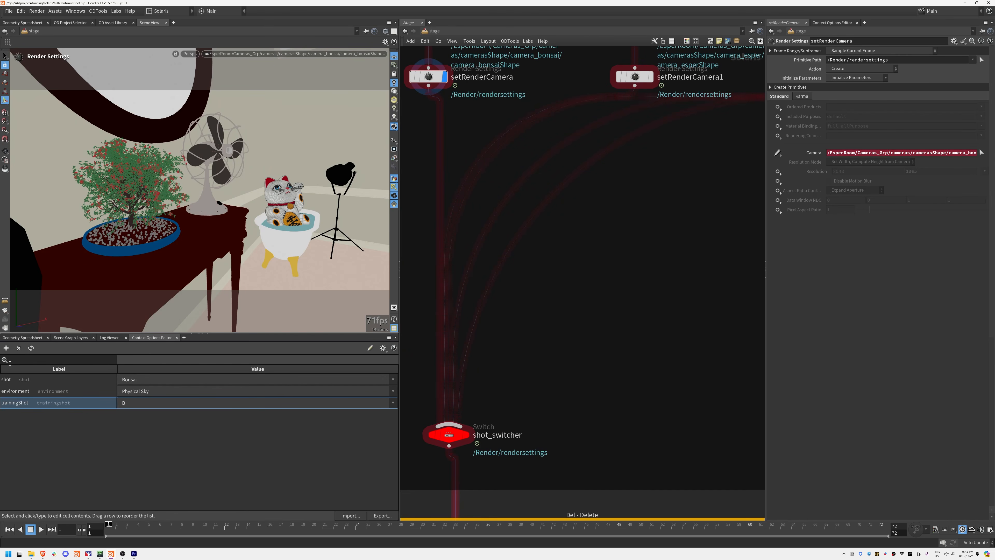
click(18, 348)
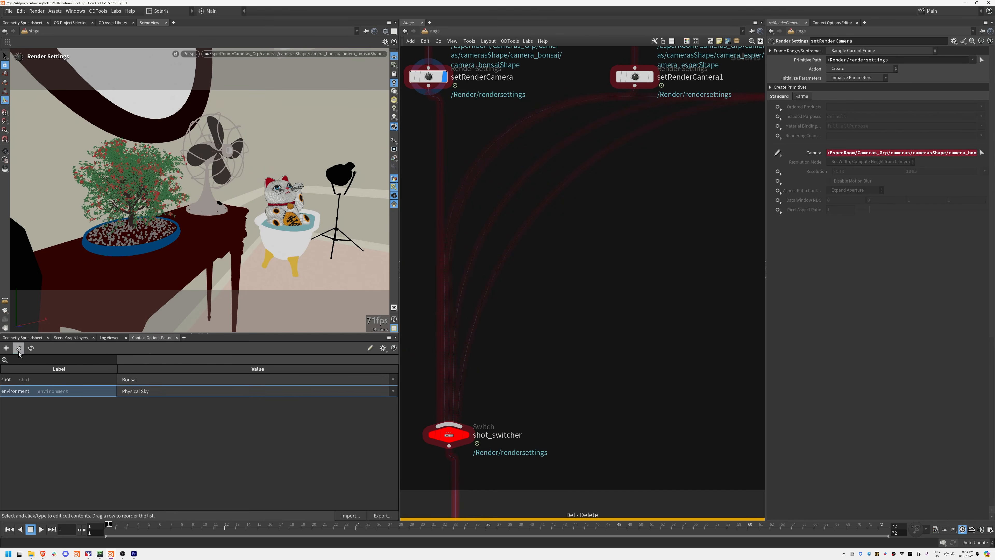
click(147, 391)
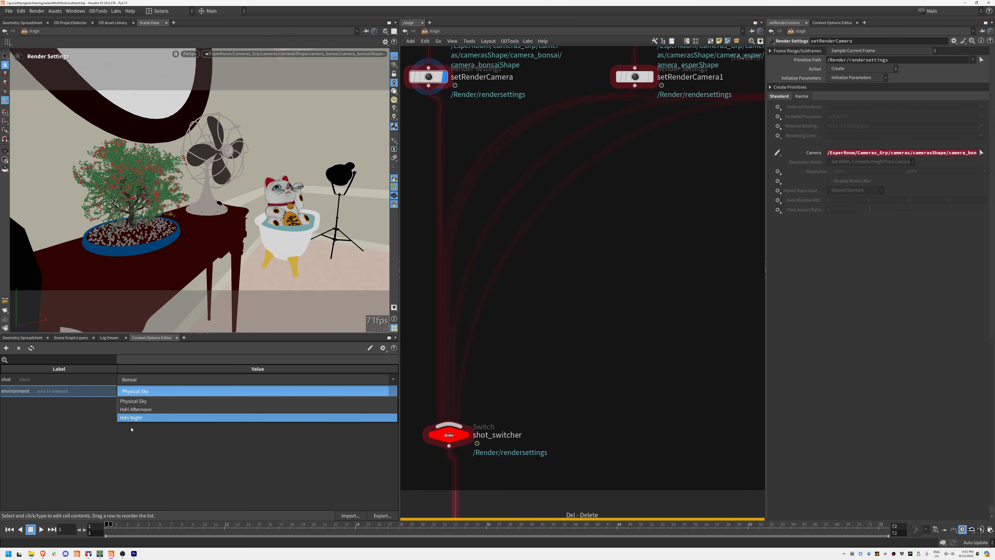
click(165, 449)
Step: Add a Sublayer node in the empty network area outside the camera network box
middle_drag(640, 328, 631, 378)
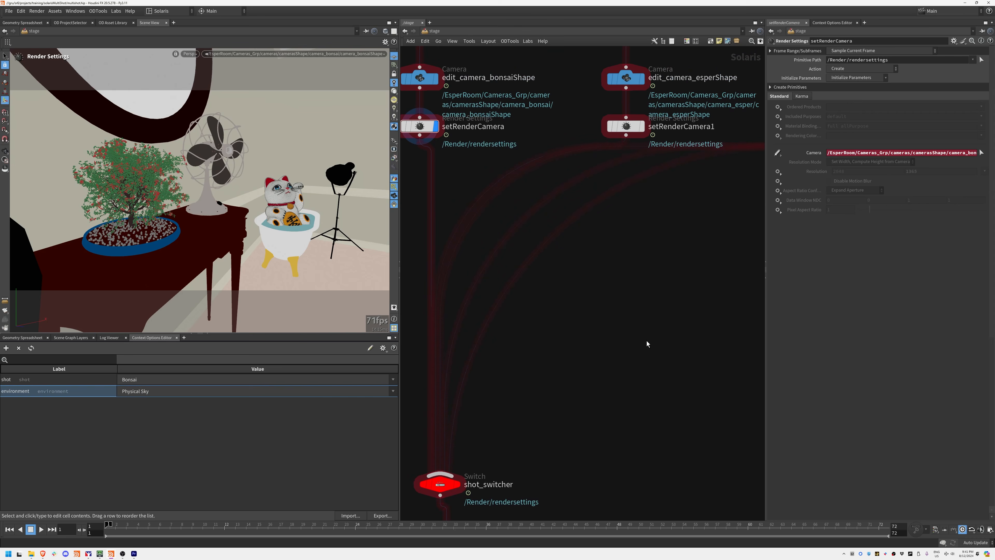
scroll(647, 340, down, 10)
middle_drag(646, 341, 560, 360)
scroll(578, 330, up, 6)
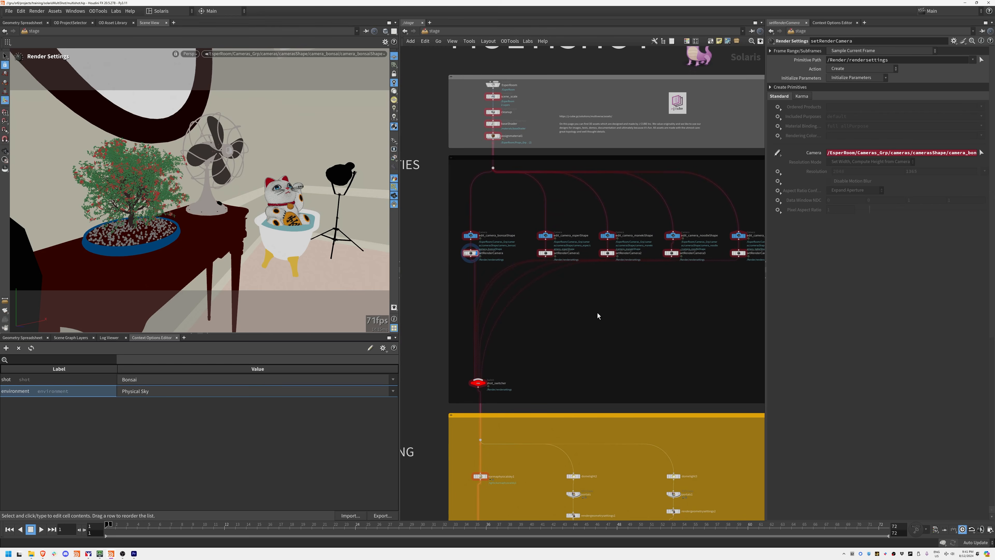
drag(461, 234, 695, 280)
middle_drag(432, 301, 493, 295)
key(Tab)
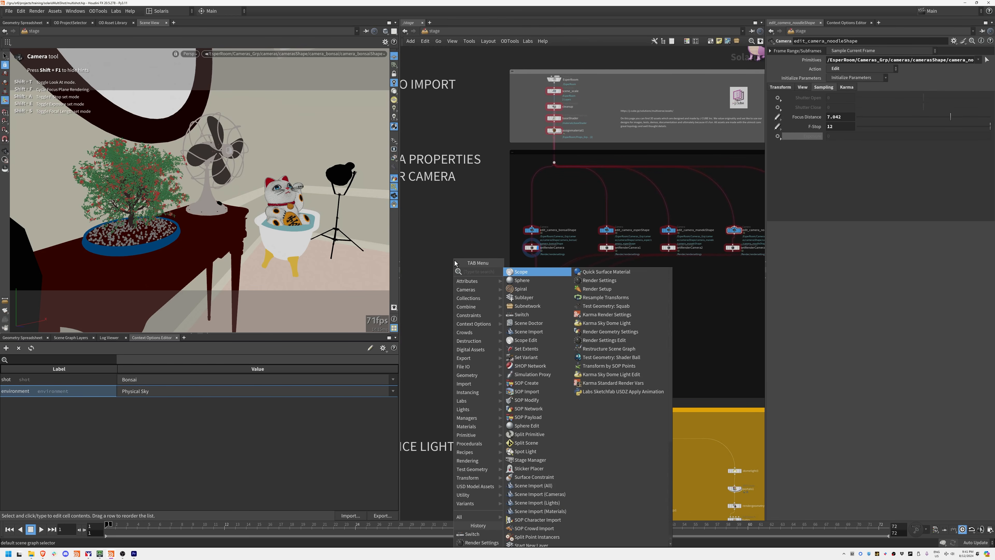
text(sub)
click(525, 272)
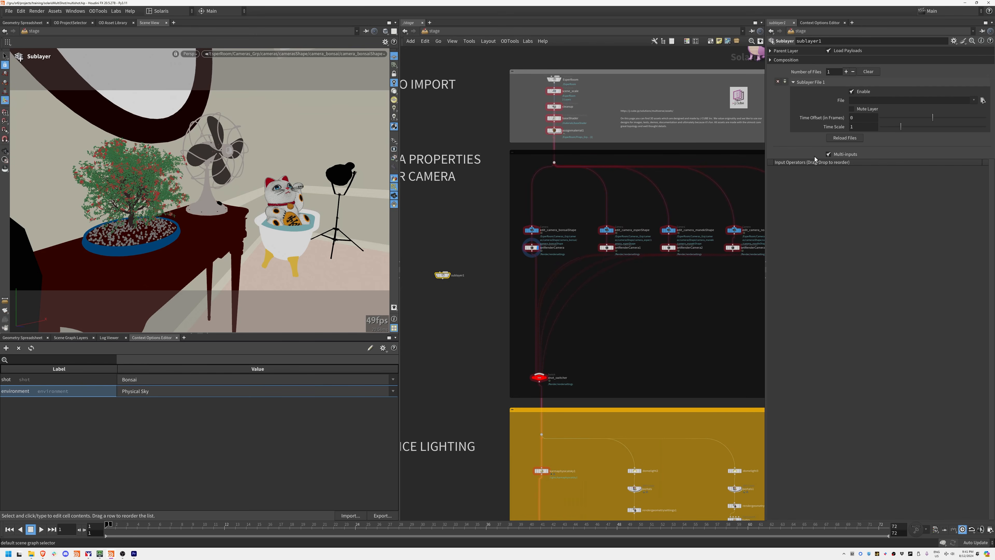
Step: Enter /DATA/SHOW/SHOT/CAMERA/rendercamera.usd as the Sublayer node's file path
click(858, 102)
text(/DATA)
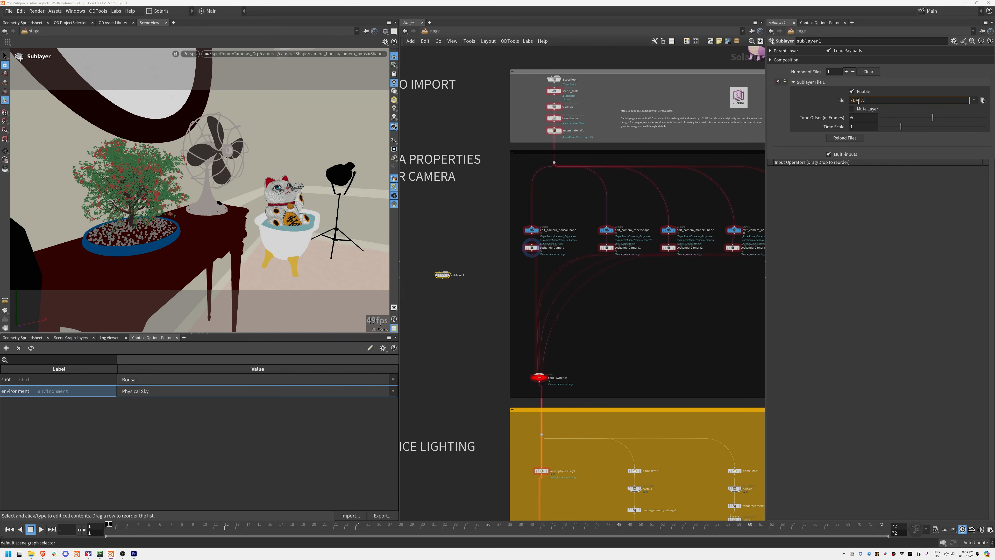
text(/)
text(SHOW?)
text(SHOT/CAMERA)
text(/shot)
key(BackSpace)
key(BackSpace)
key(BackSpace)
key(BackSpace)
text(renb)
Step: Turn the show and shot folders into variables so the file path reads /DATA/$SHOW/$SHOT/CAMERA/rendercamera.usd
text($)
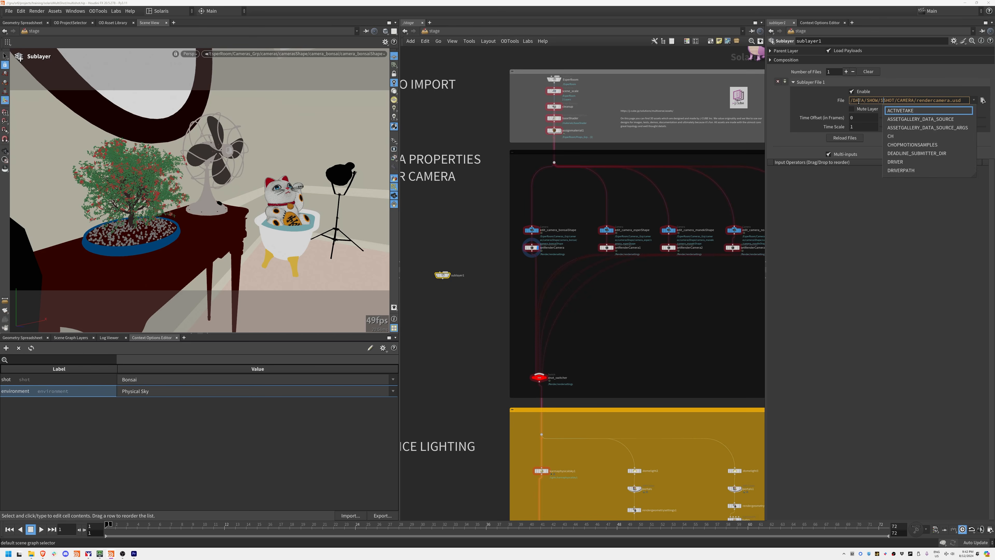
key(Escape)
text($)
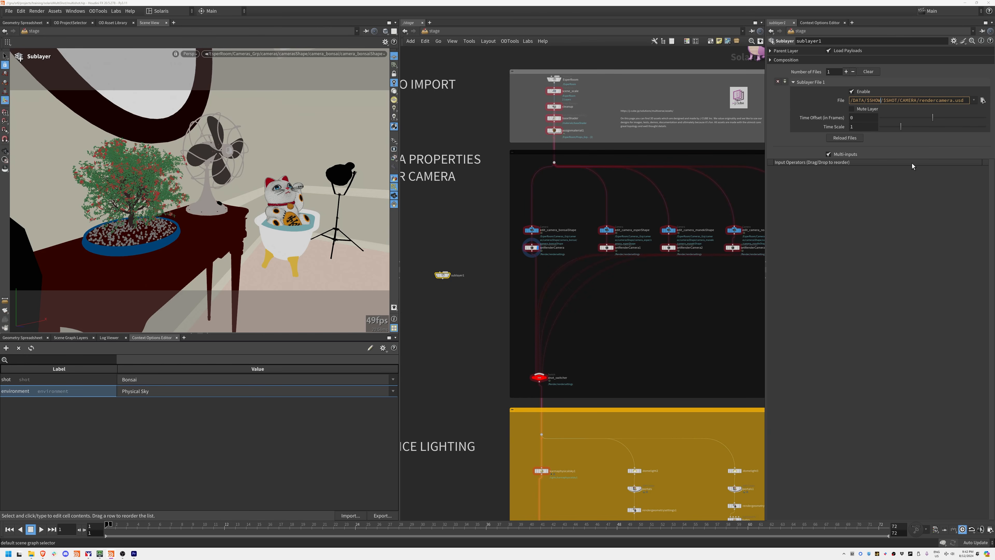
double_click(889, 100)
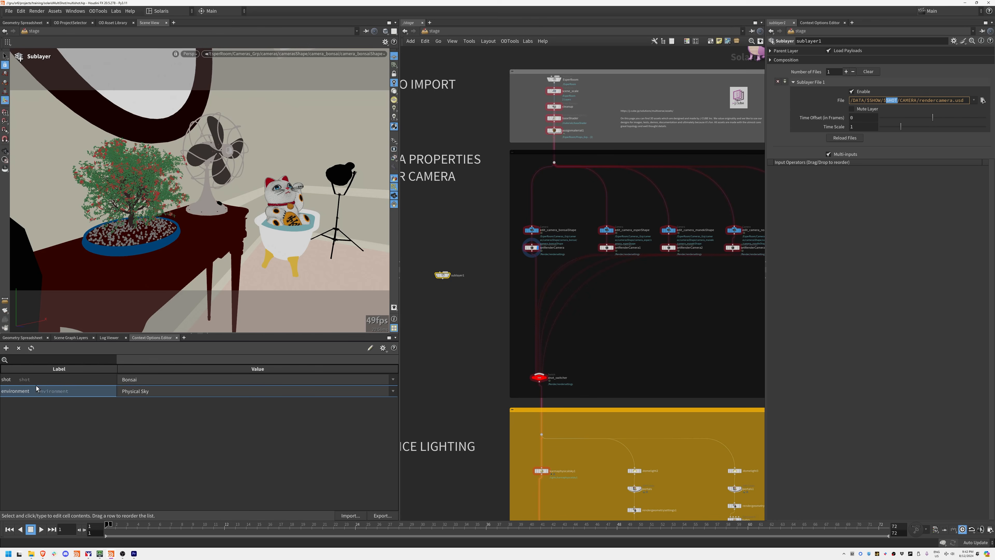
drag(917, 100, 944, 101)
click(481, 275)
Step: Delete the example Sublayer node from beside the camera network box
middle_drag(635, 328, 474, 311)
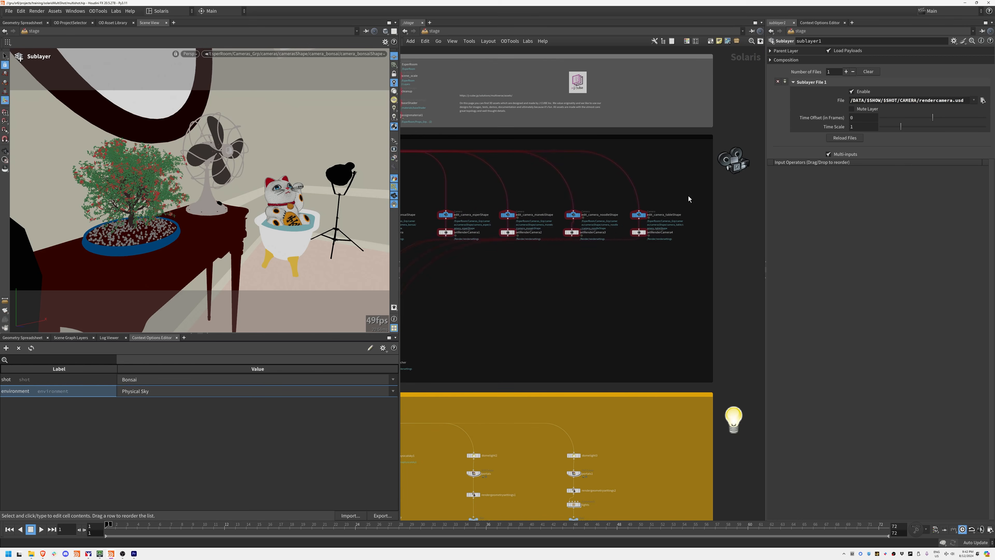
drag(681, 189, 435, 254)
middle_drag(435, 258, 592, 244)
drag(435, 205, 478, 283)
key(Delete)
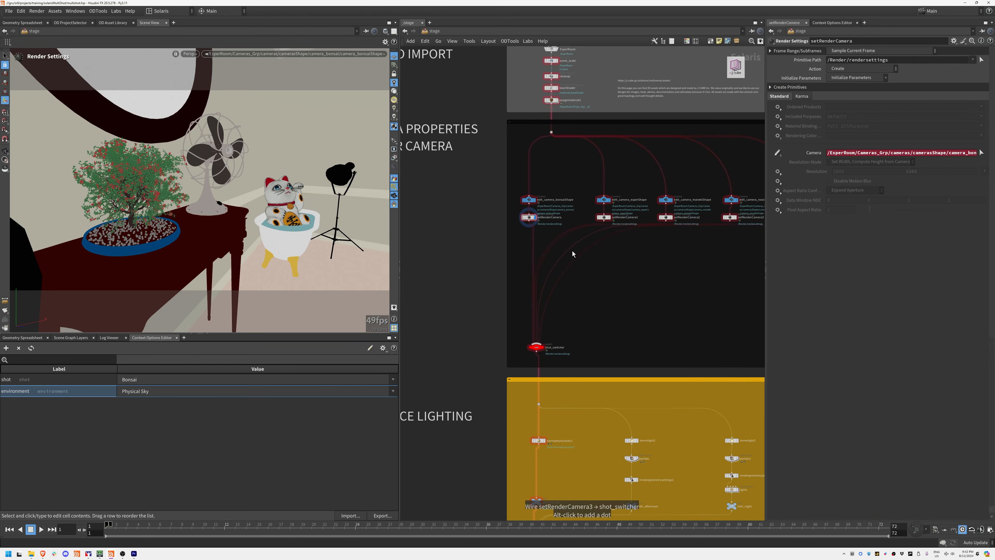
Step: Examine the cameras in the EsperRoom scene graph and the settings of the EsperRoom Sublayer node that imports them
middle_drag(567, 165, 563, 195)
scroll(602, 302, up, 3)
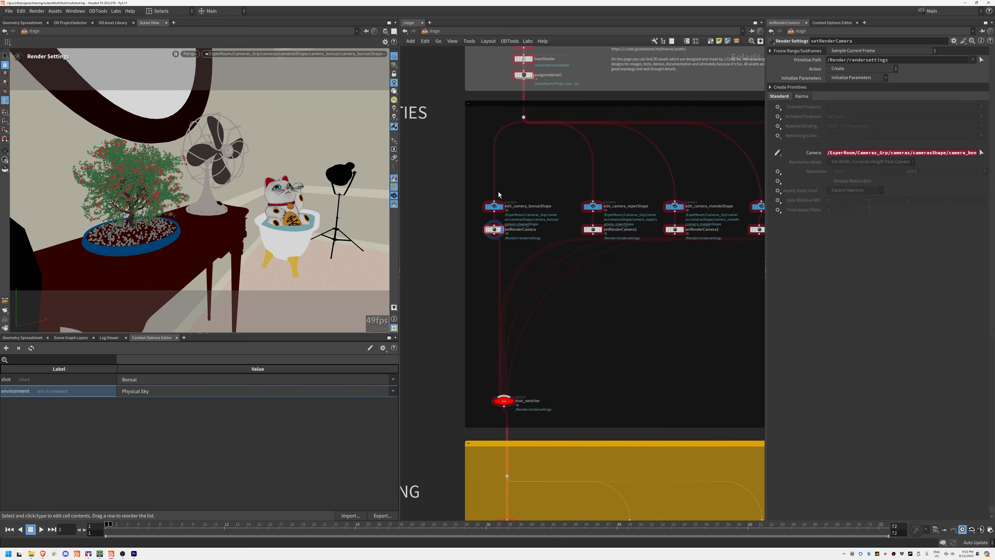
click(22, 337)
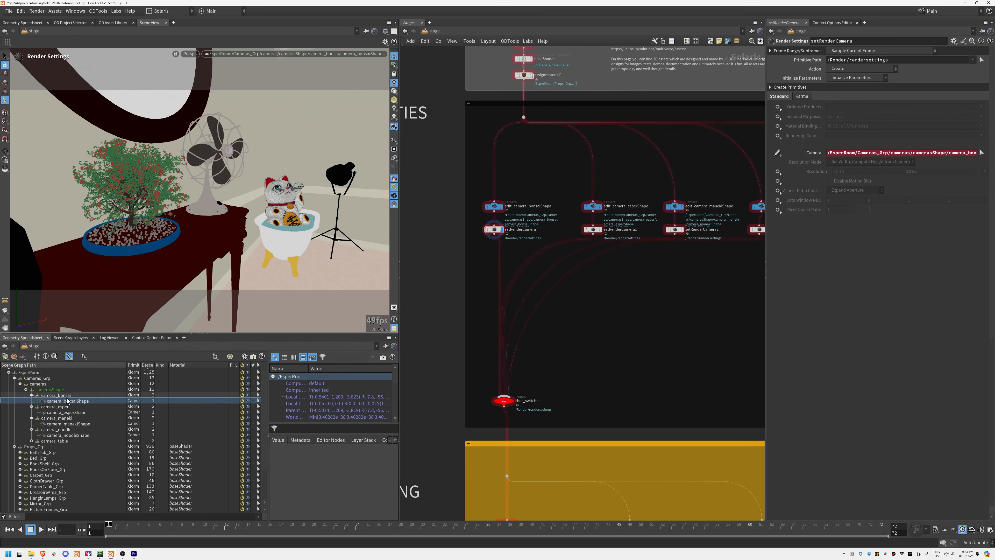
middle_drag(659, 289, 625, 422)
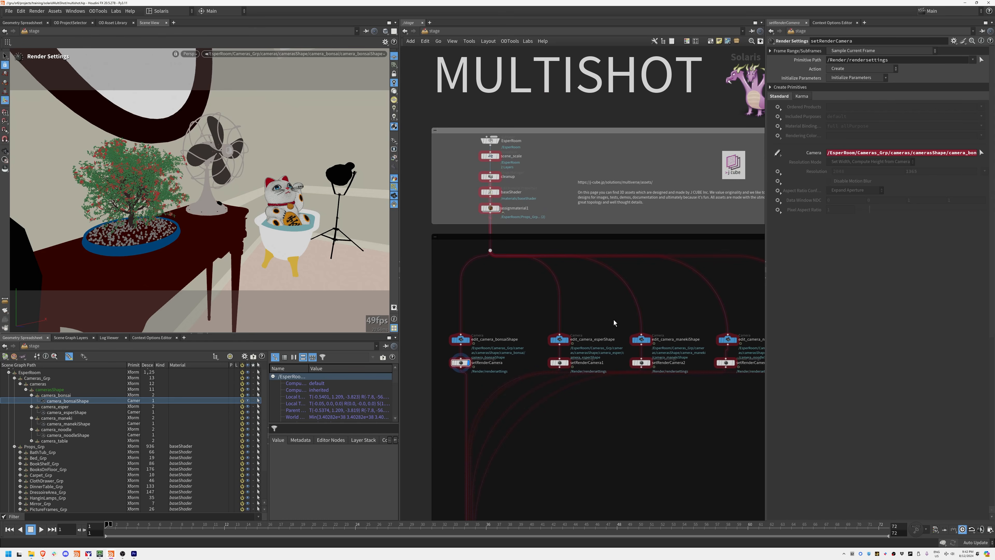
click(490, 141)
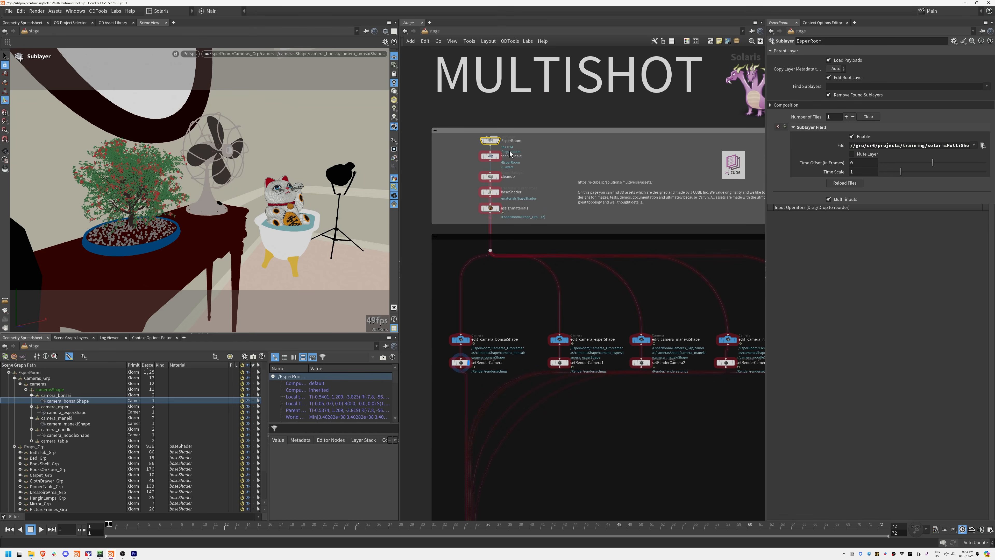
Step: Examine the lighting section of the network and show the Karma Physical Sky node's settings
middle_drag(578, 462, 672, 211)
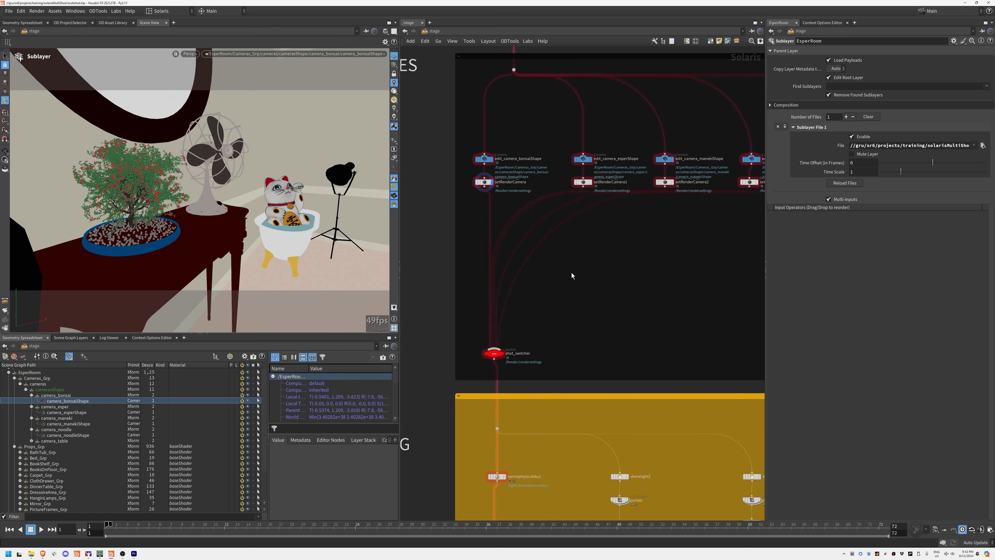
middle_drag(547, 425, 554, 225)
middle_drag(582, 425, 629, 368)
scroll(629, 368, down, 5)
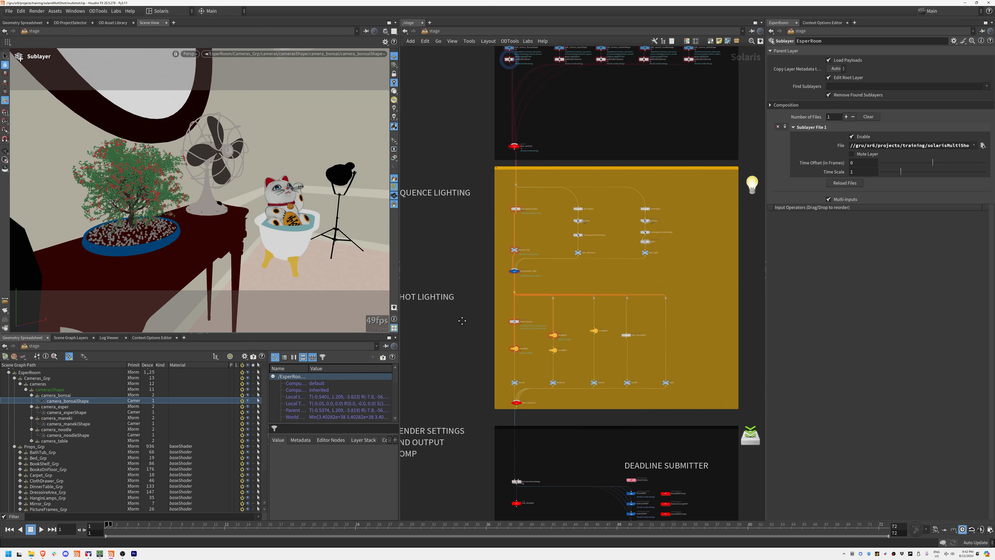
middle_drag(440, 345, 401, 384)
scroll(450, 332, up, 1)
scroll(519, 297, up, 4)
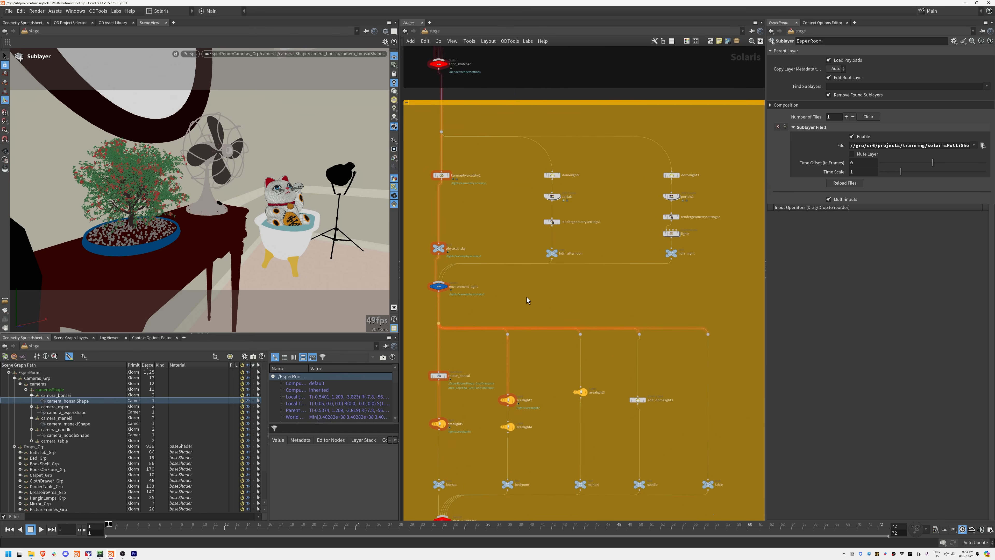
middle_drag(526, 297, 596, 322)
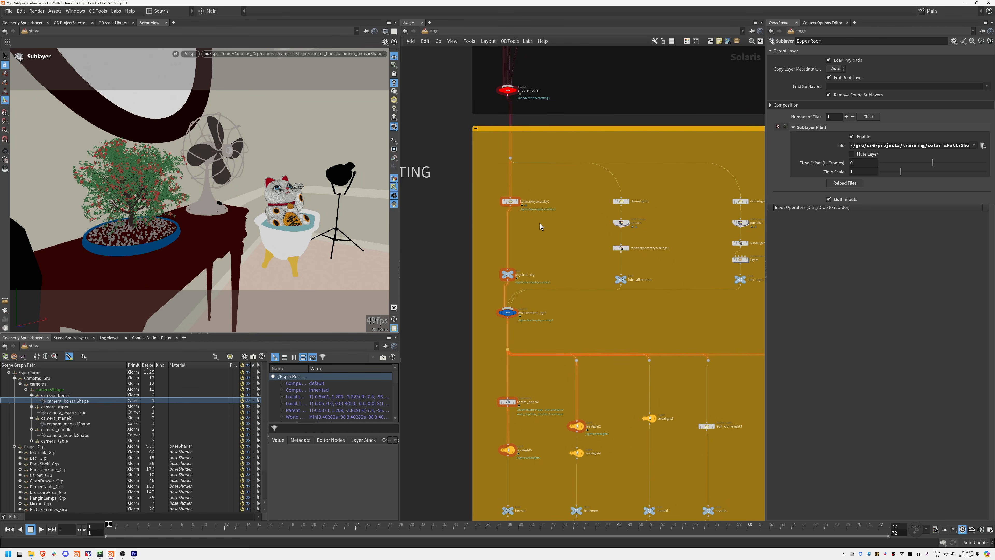
click(509, 201)
Step: Show the settings of the dome lights in the hdri_afternoon and hdri_night branches
middle_drag(562, 242, 515, 241)
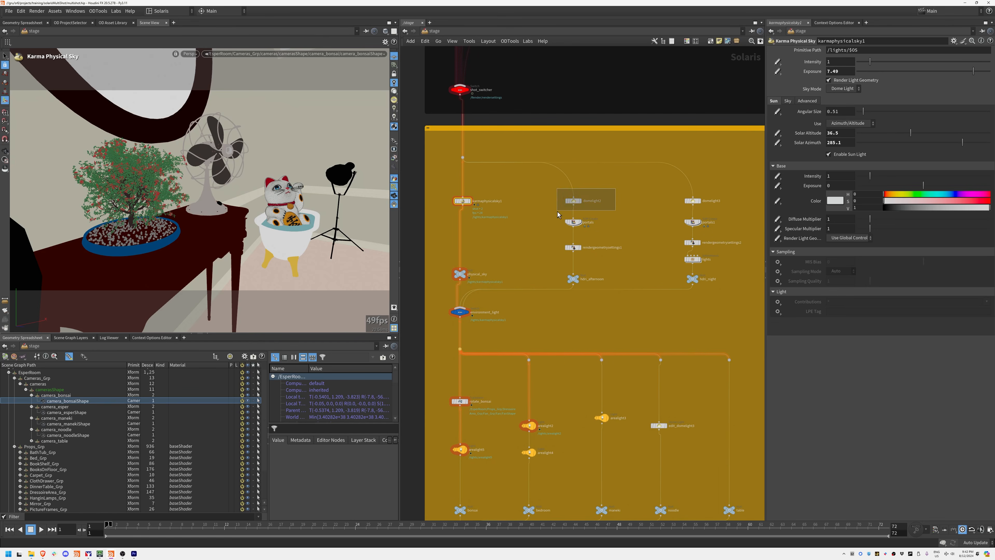
drag(557, 211, 558, 212)
middle_drag(643, 229, 541, 231)
drag(631, 181, 597, 207)
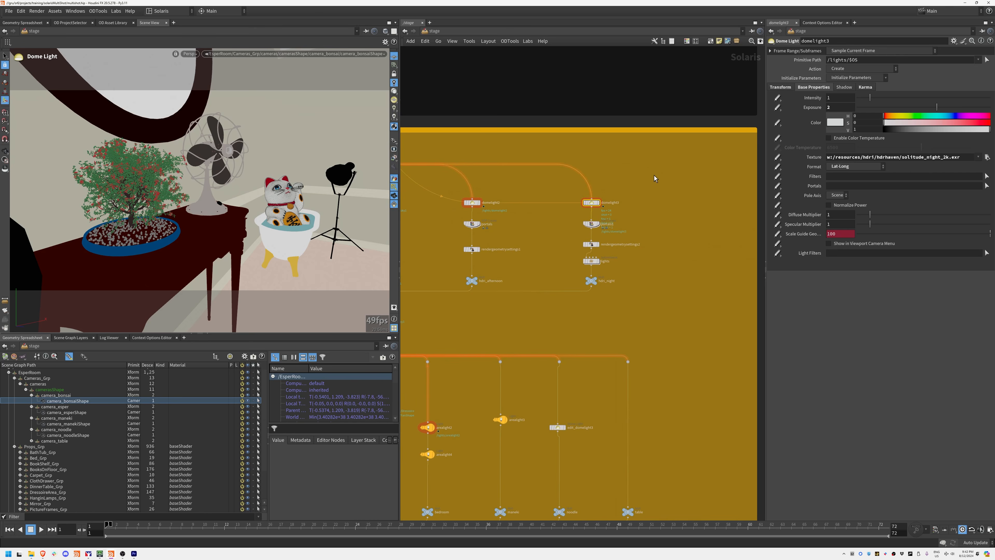
Step: Look inside the lights subnetwork of the hdri_night branch and return to the stage network
double_click(592, 261)
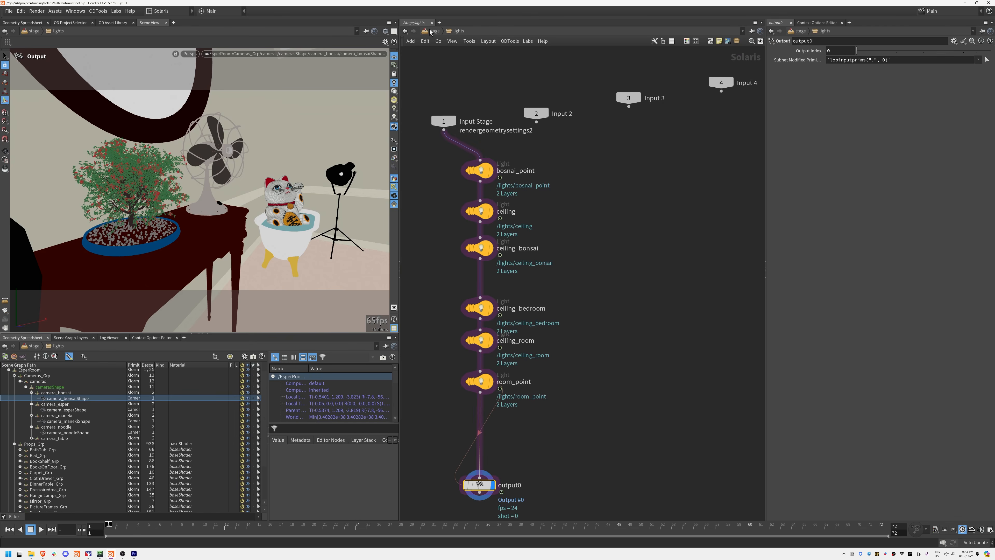
click(430, 31)
scroll(625, 280, up, 3)
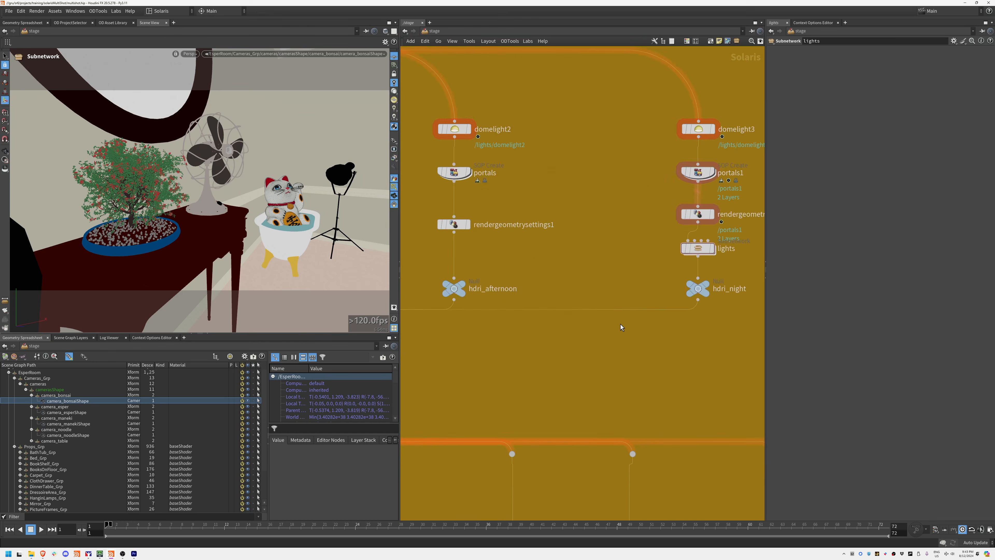
scroll(584, 321, down, 5)
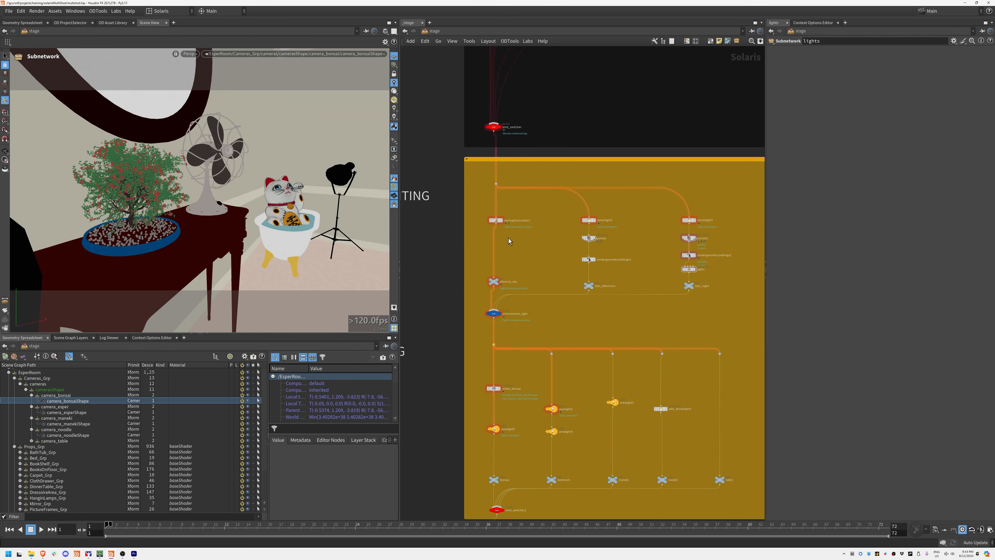
Step: Examine the environment_light switch's settings and its place in the network alongside the context options
click(493, 314)
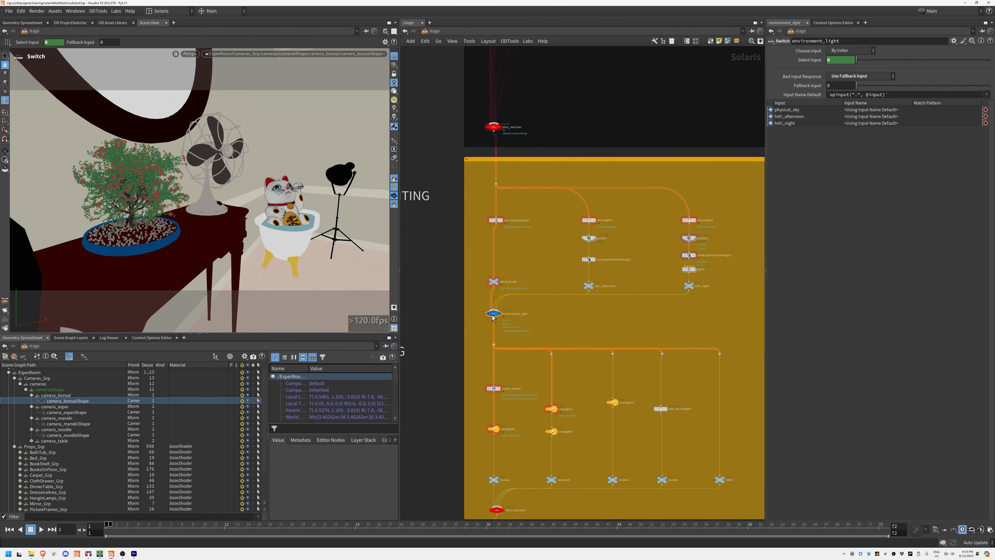
click(809, 61)
click(154, 338)
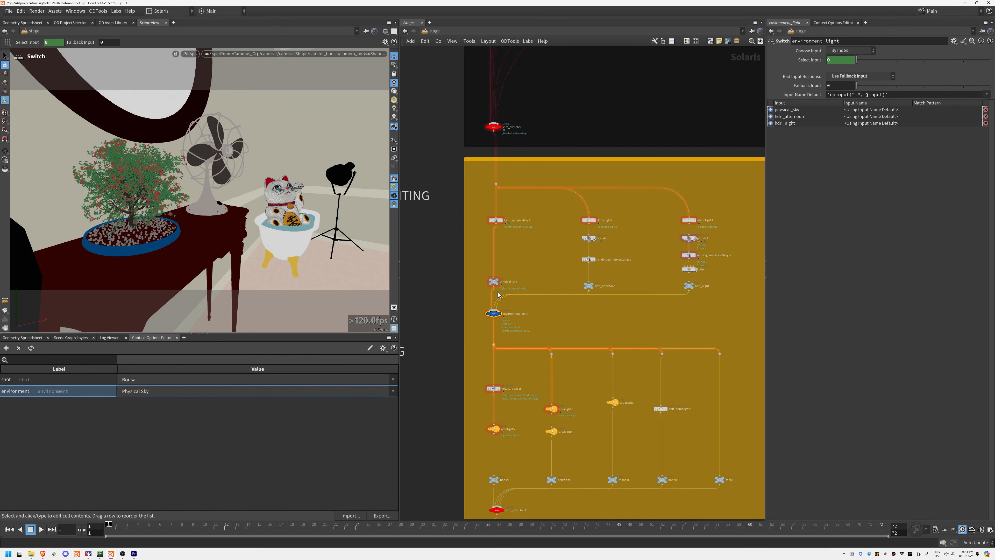
scroll(488, 323, up, 5)
middle_drag(488, 323, 542, 290)
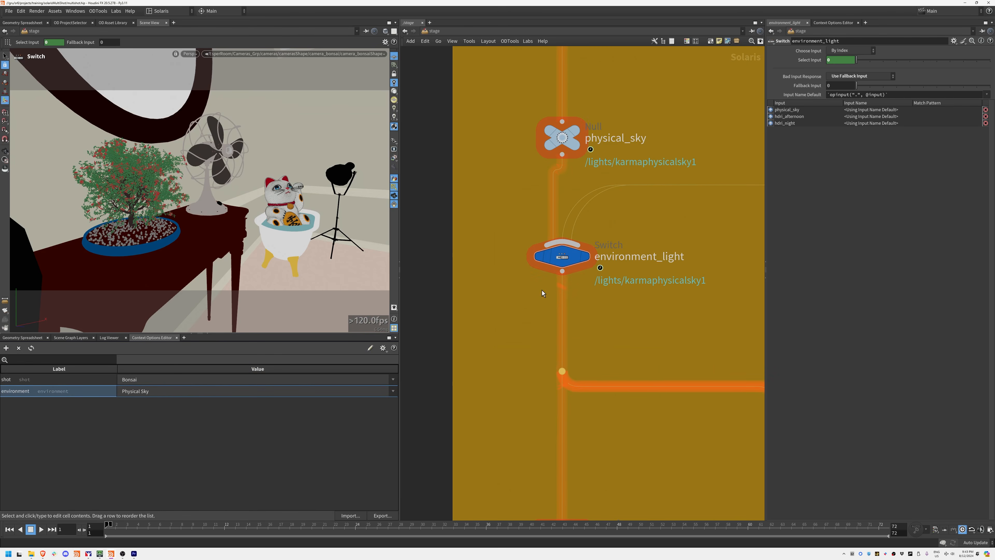
click(585, 257)
scroll(653, 301, down, 2)
middle_drag(650, 301, 561, 331)
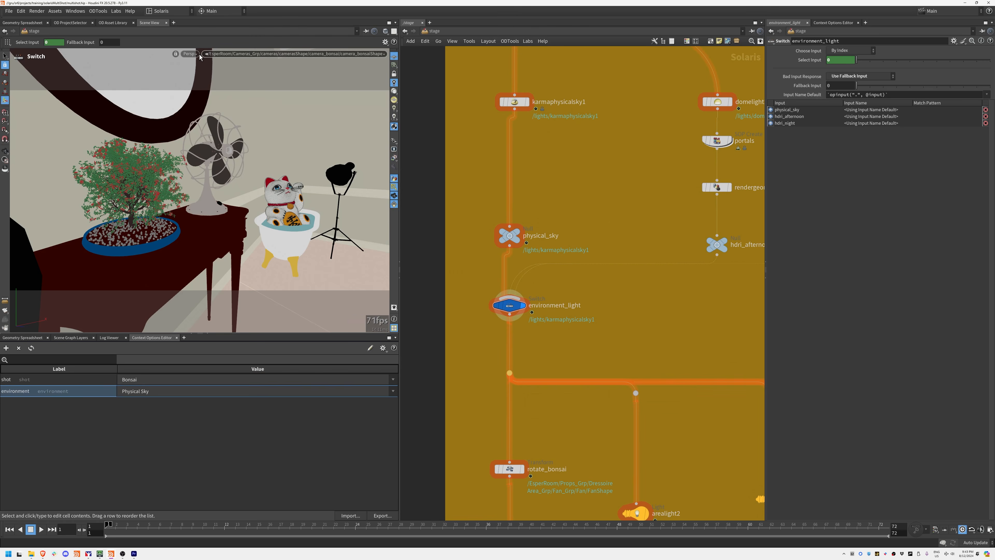
Step: Set the shot context option to Bedroom and render the viewport with Karma XPU
click(189, 54)
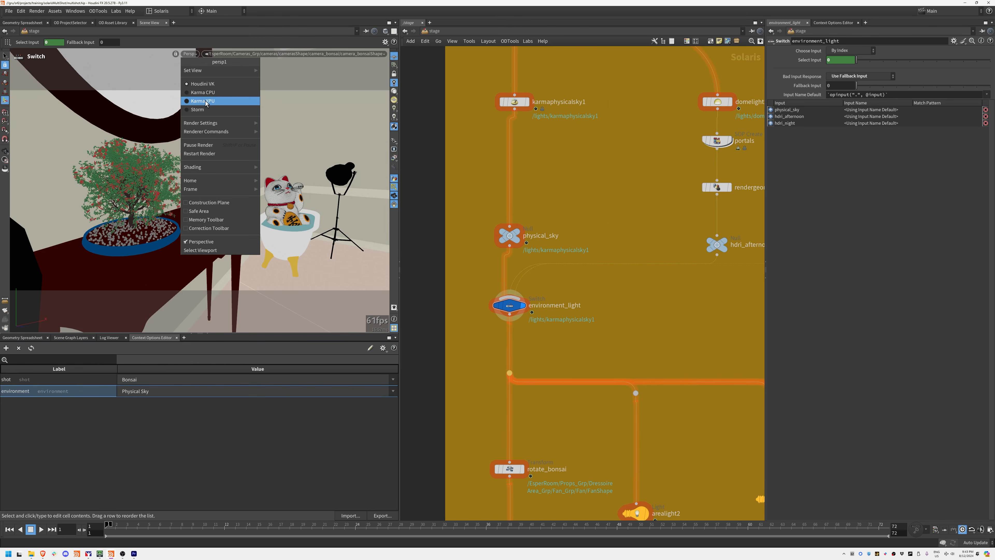
click(122, 436)
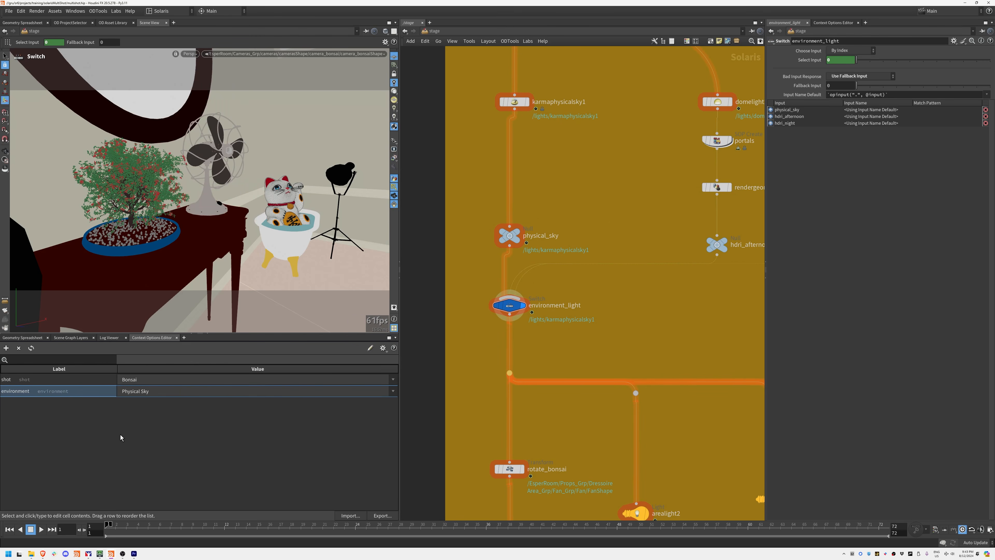
click(141, 382)
click(133, 390)
click(192, 54)
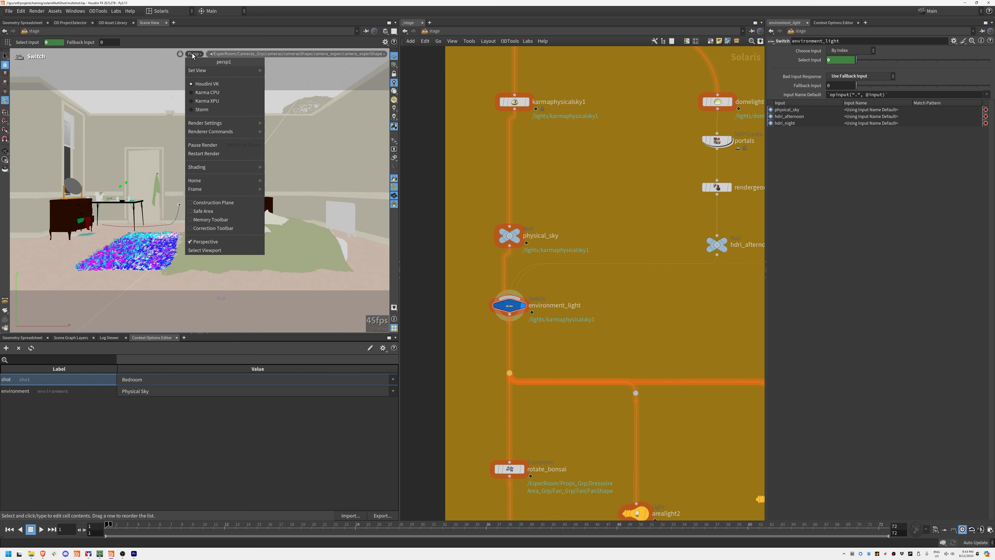
click(206, 101)
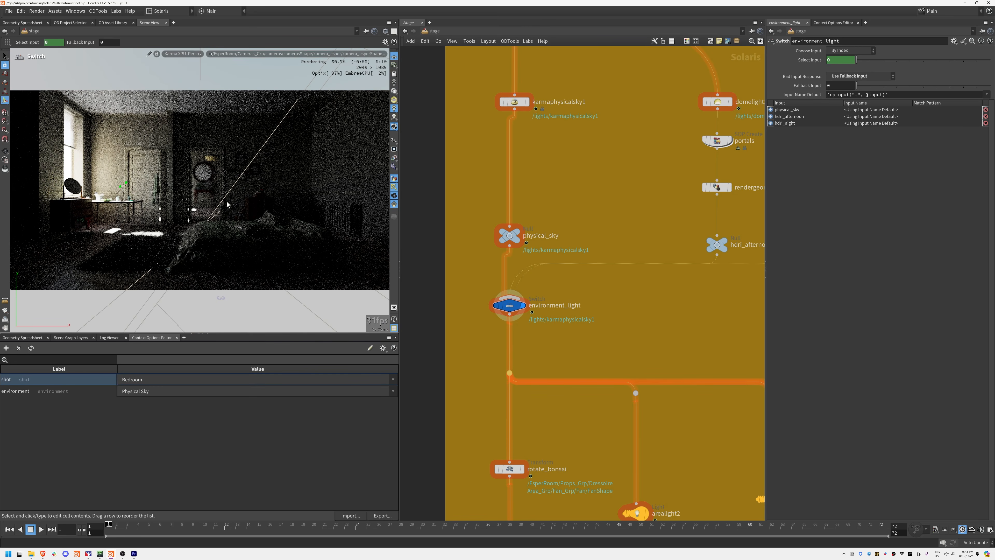
Step: Open the viewport's display options and set the Karma XPU render settings prim to Viewport Settings
key(d)
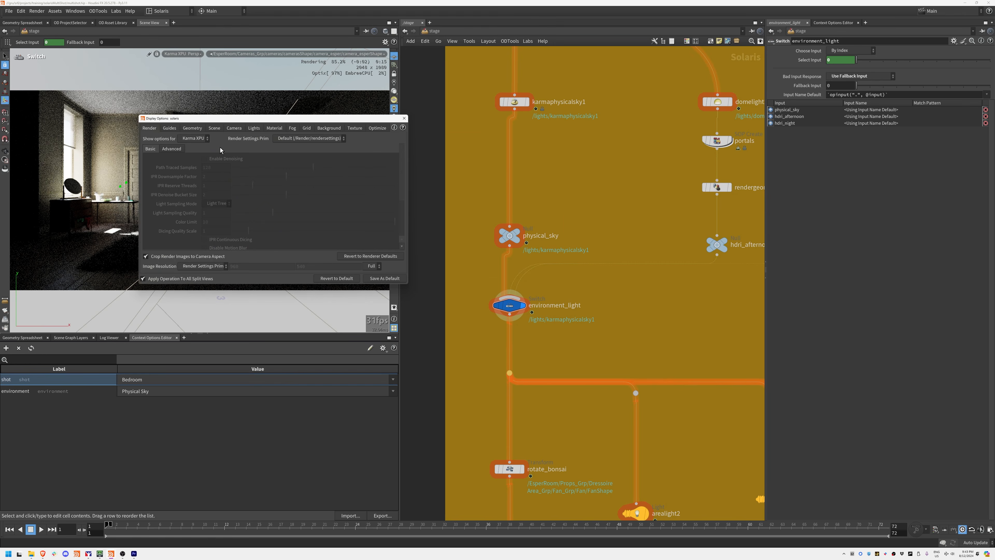
drag(206, 116, 578, 122)
click(680, 142)
click(664, 164)
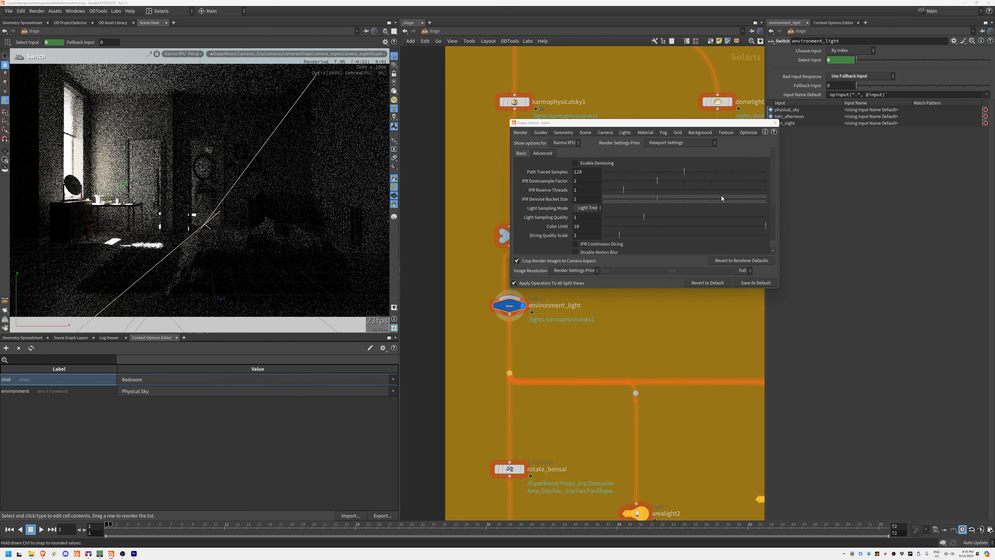
Step: Set the viewport render's diffuse limit to 8 and both the reflection and refraction limits to 3
drag(774, 194, 773, 230)
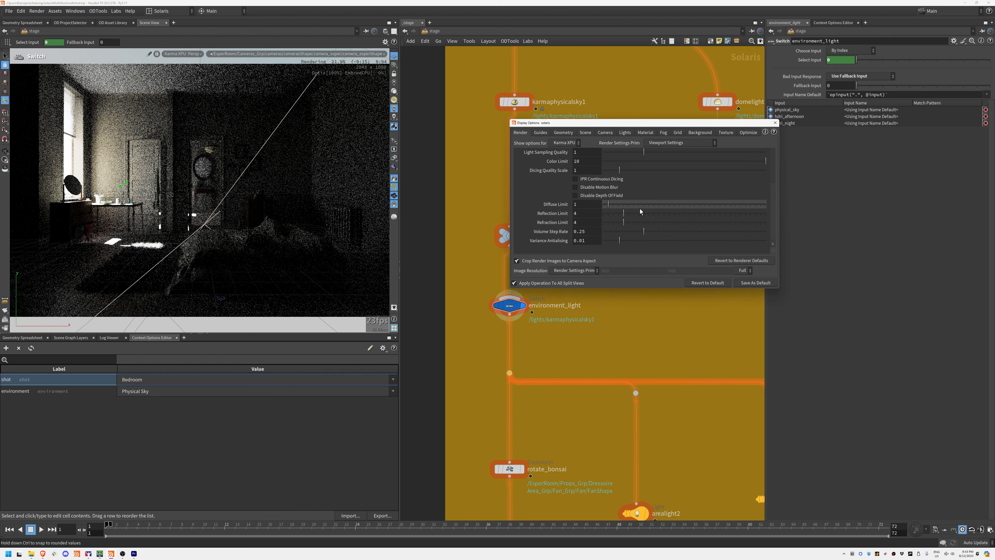
click(658, 205)
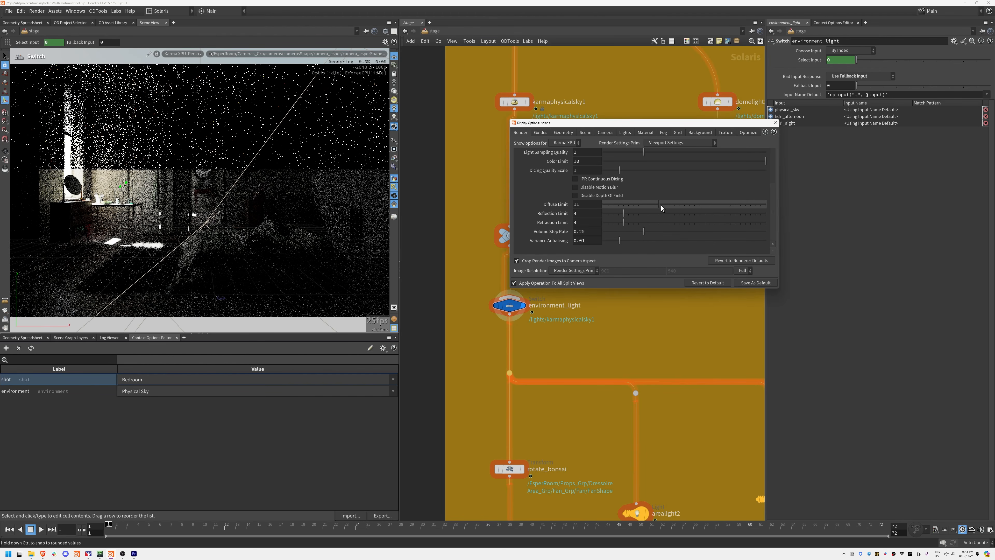
click(644, 204)
click(619, 214)
click(618, 222)
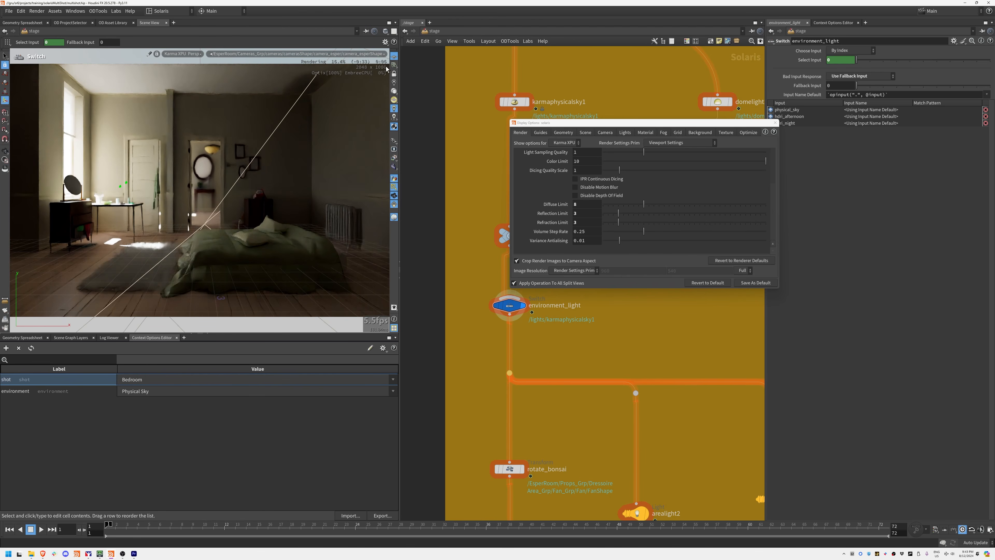
Step: Set the environment context option to Hdri Night and save the scene file
click(142, 391)
click(141, 417)
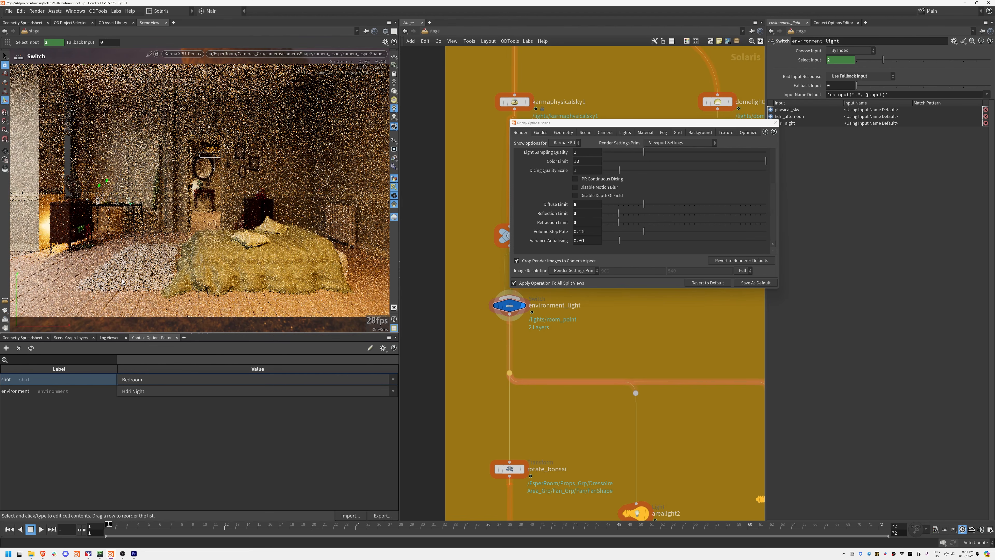
key(ctrl+s)
click(150, 391)
click(148, 448)
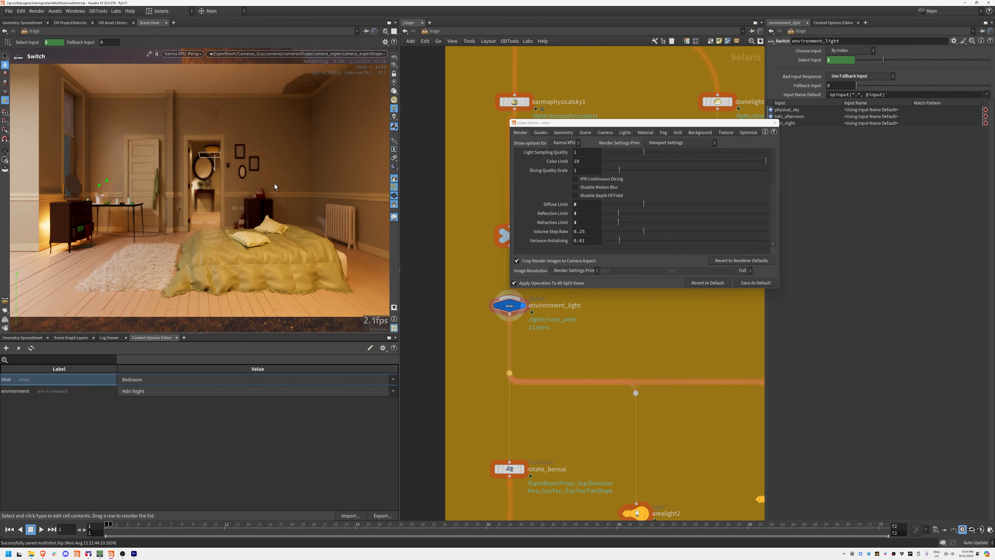
Step: Set the environment context option to Hdri Afternoon and, with the display options closed, return the viewport to the Houdini VK renderer
click(153, 391)
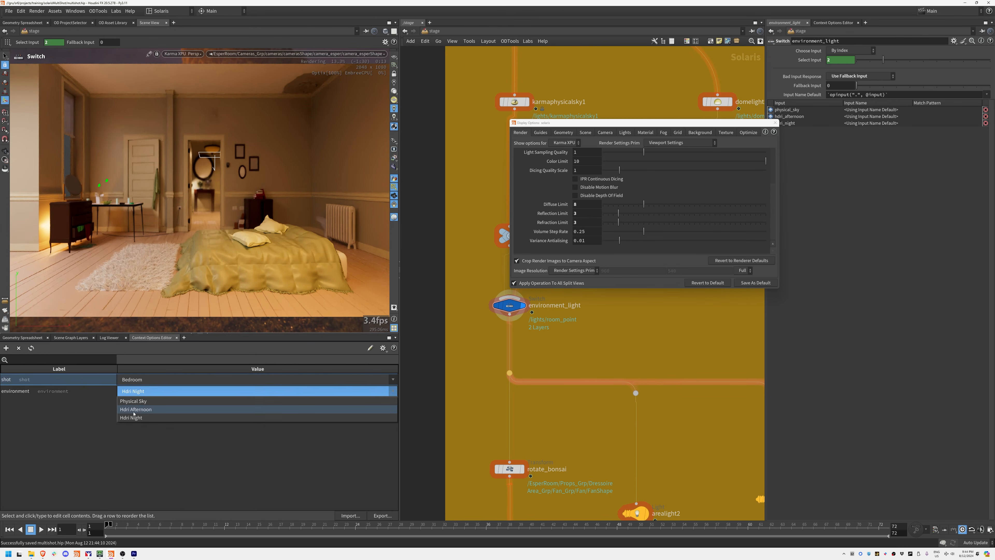
click(177, 409)
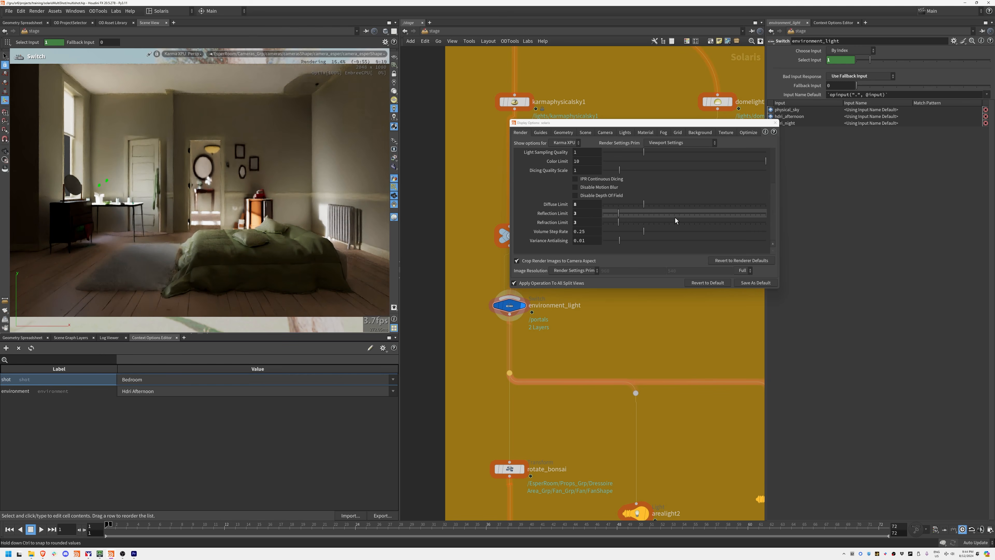
click(774, 122)
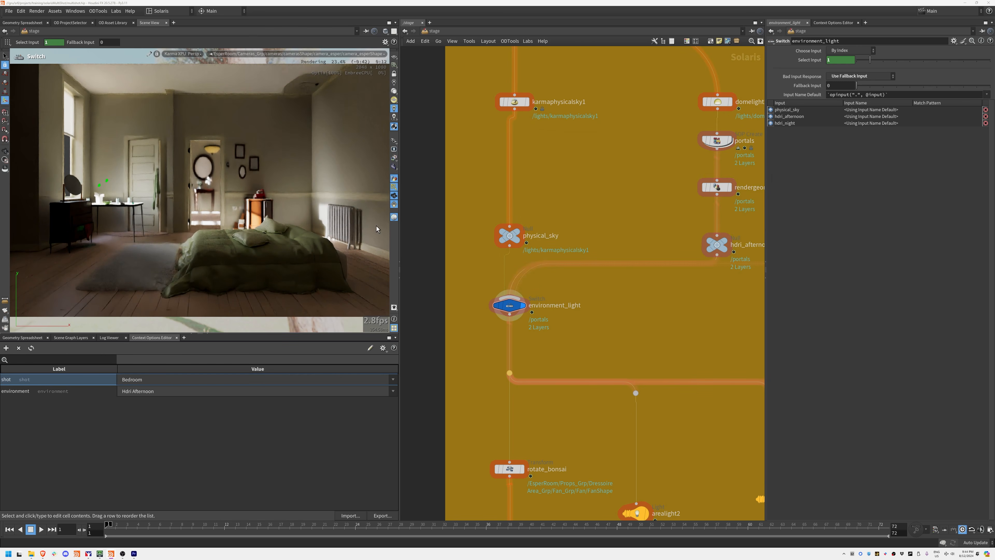
click(183, 54)
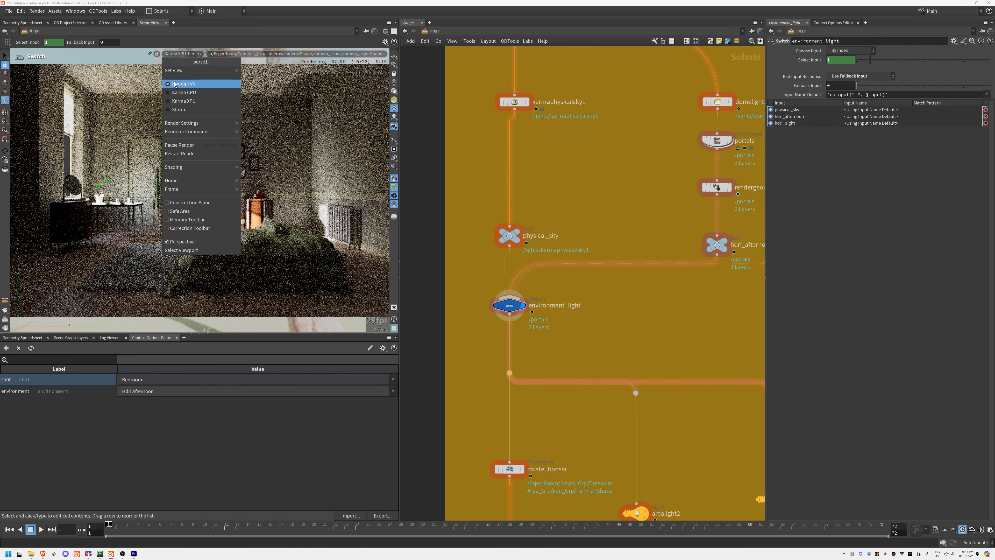
click(196, 84)
Step: Display the shot_switcher1 node at the end of the lighting section and show its settings
scroll(547, 222, down, 5)
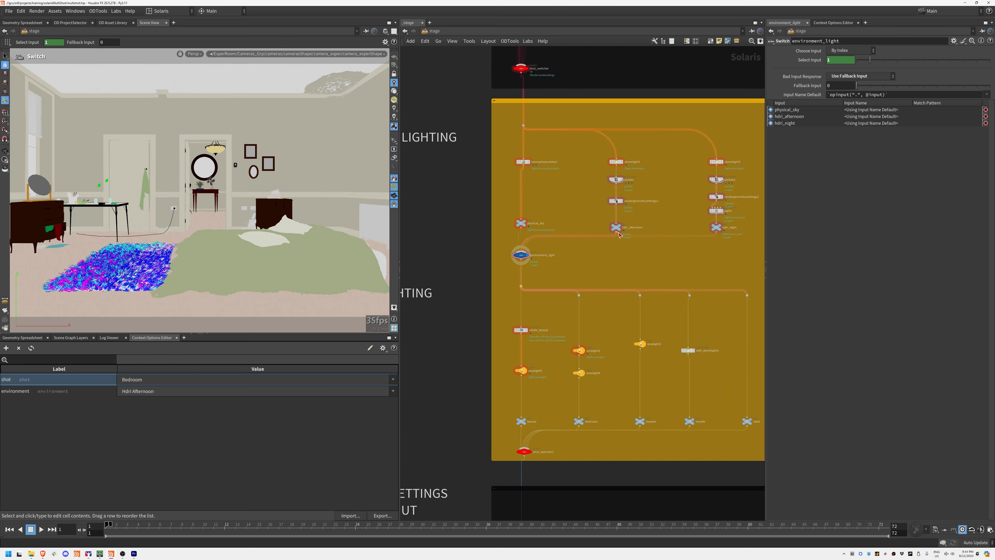
middle_drag(577, 463, 576, 388)
scroll(576, 387, up, 5)
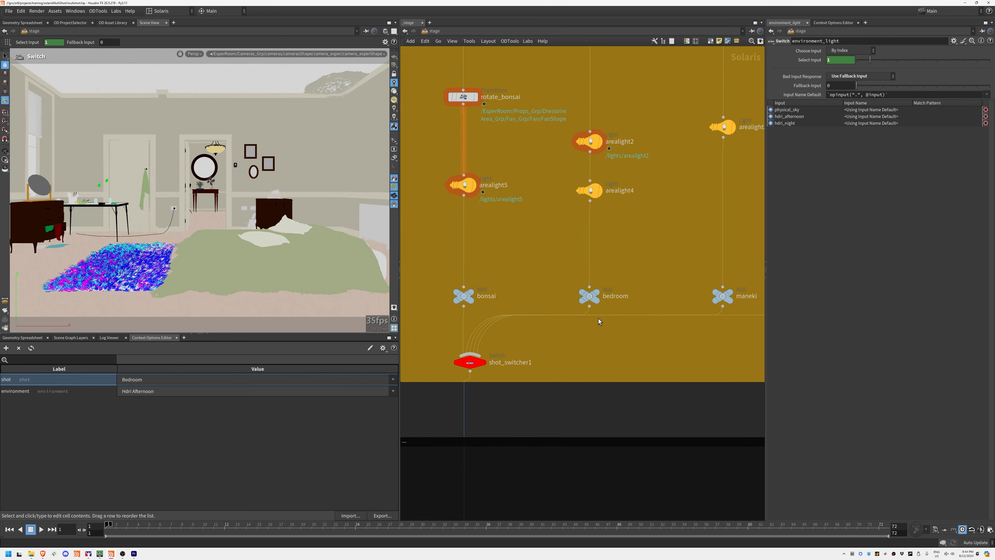
middle_drag(492, 238, 517, 253)
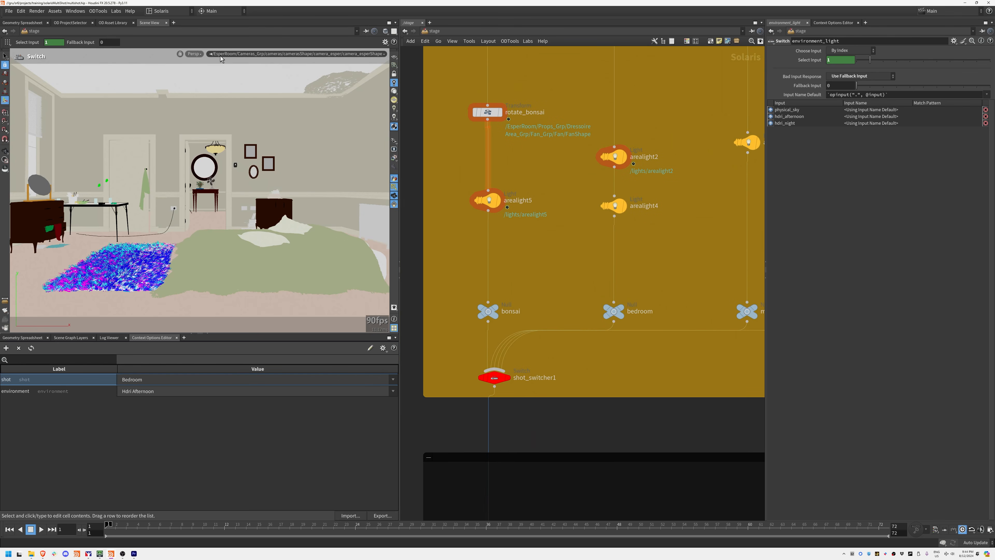
click(507, 378)
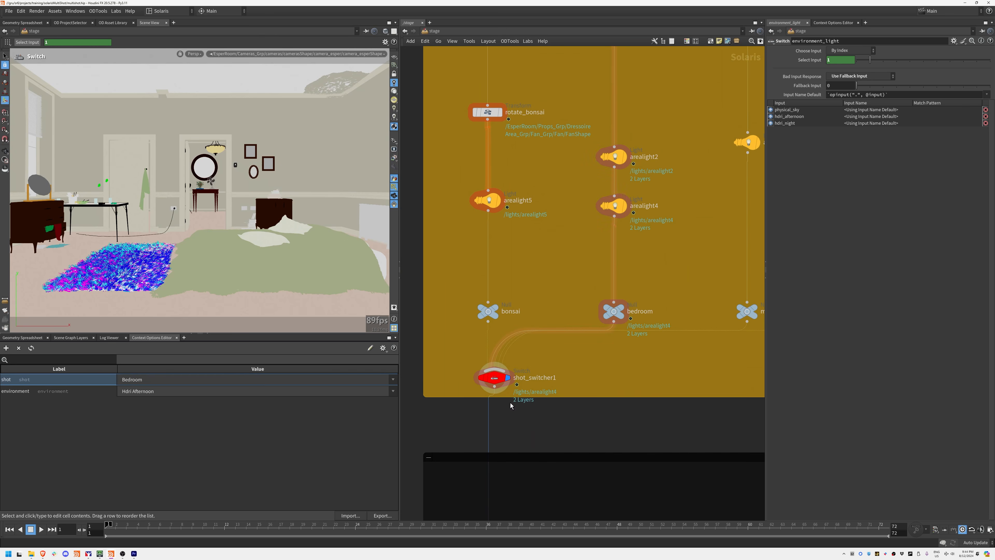
click(495, 377)
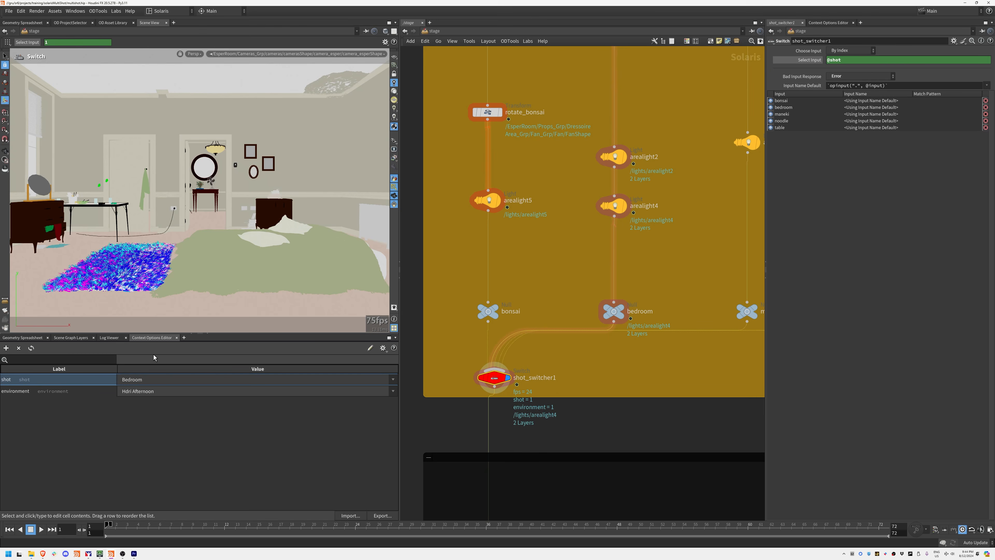
Step: Set the shot context option to Bonsai and the environment context option to Physical Sky
click(143, 379)
click(143, 397)
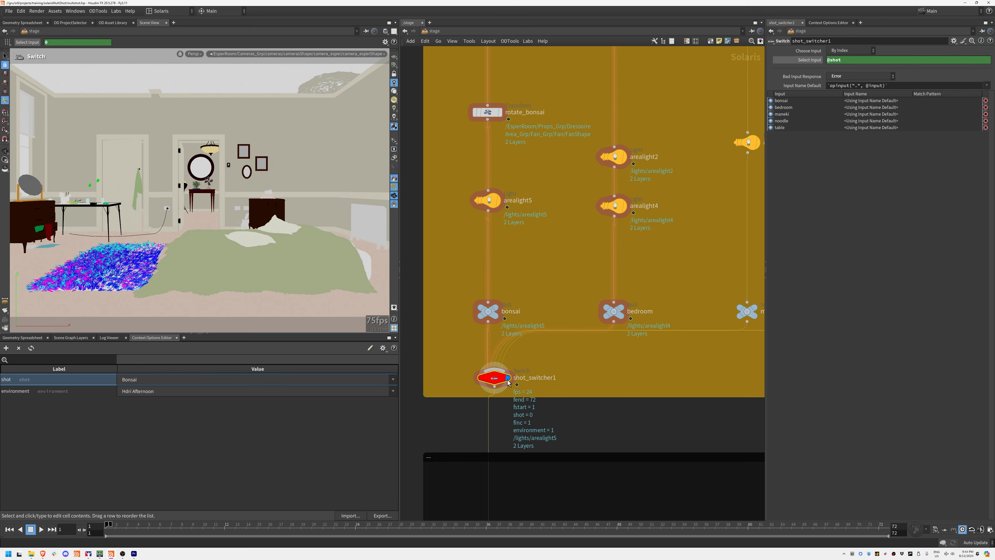
click(142, 391)
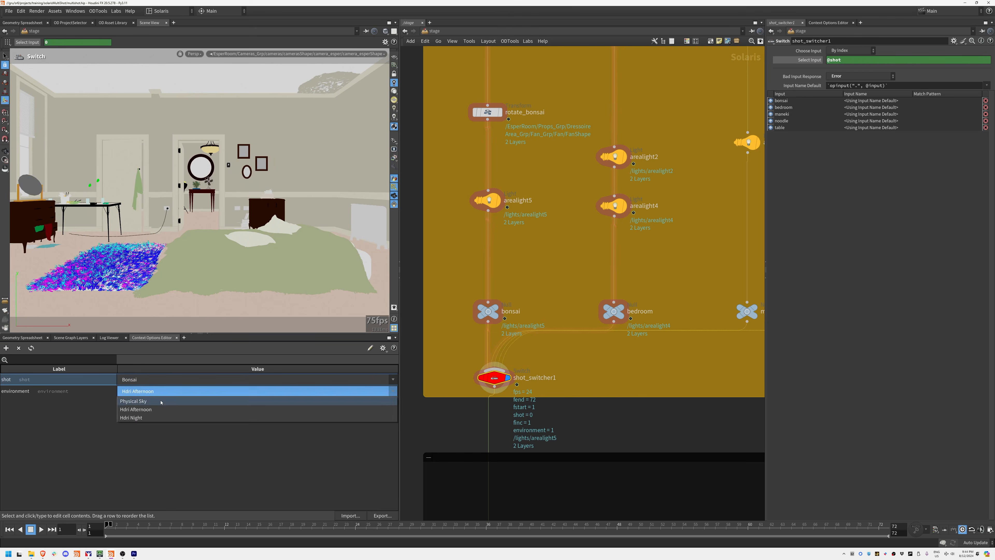
click(141, 403)
Step: Look through camera_bonsaiShape in the viewport
click(246, 54)
click(241, 58)
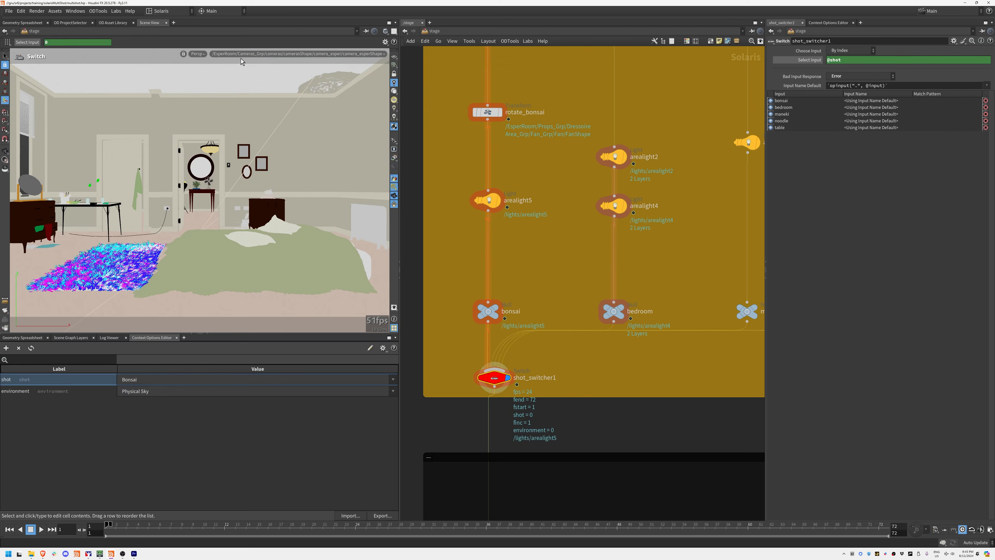
click(246, 54)
click(251, 61)
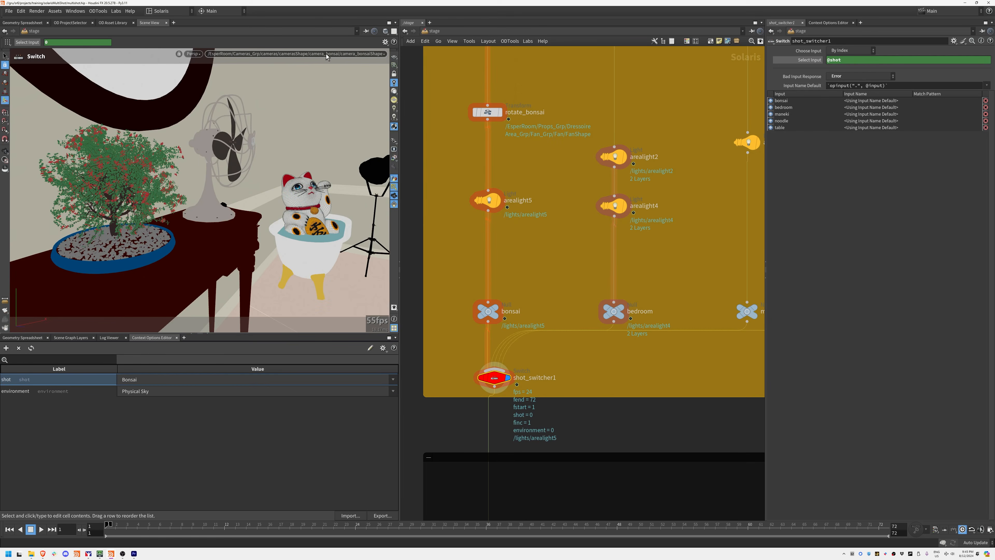
click(324, 53)
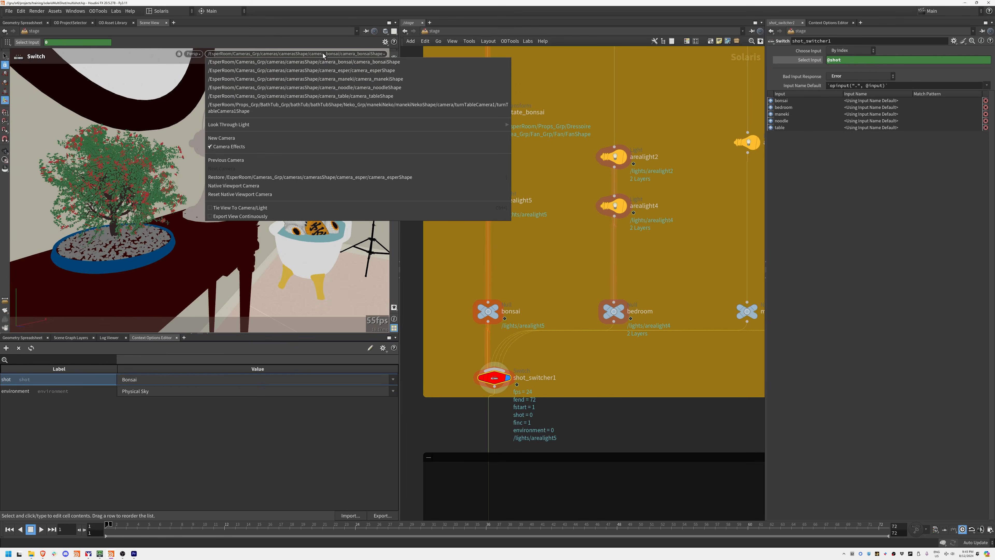
click(192, 54)
mouse_move(245, 124)
click(279, 133)
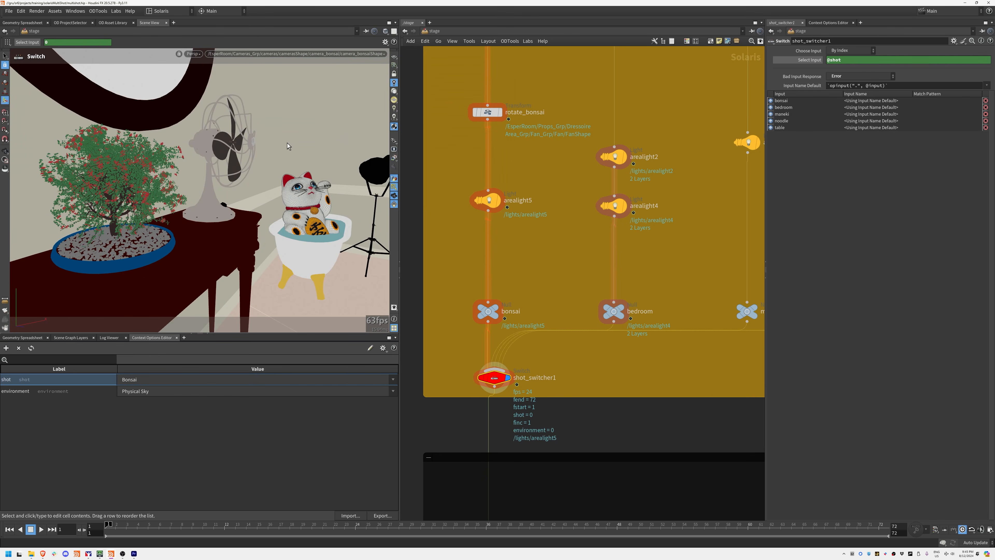
Step: Examine the bonsai branch by showing the settings of the rotate_bonsai transform and the arealight5 light
middle_drag(493, 212, 494, 294)
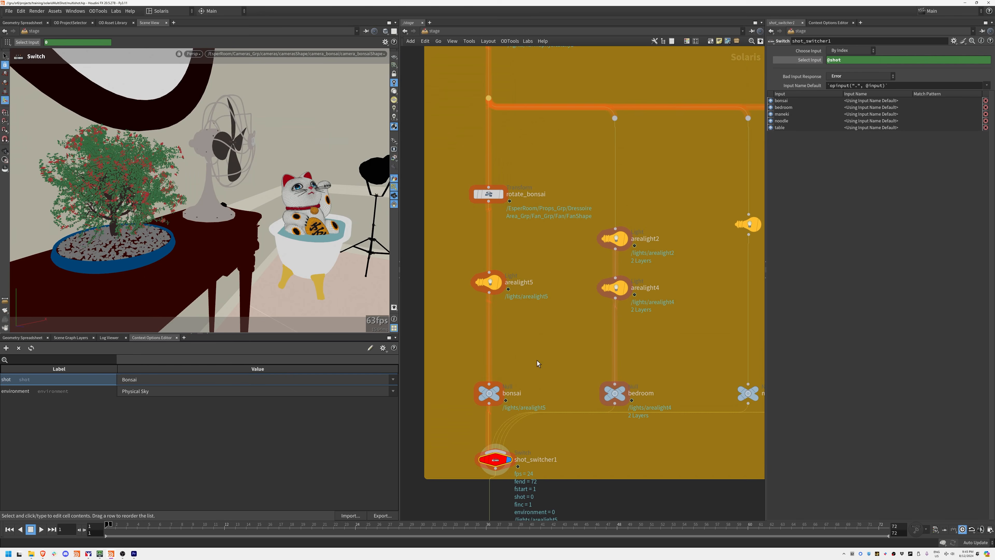
scroll(538, 364, down, 3)
click(502, 241)
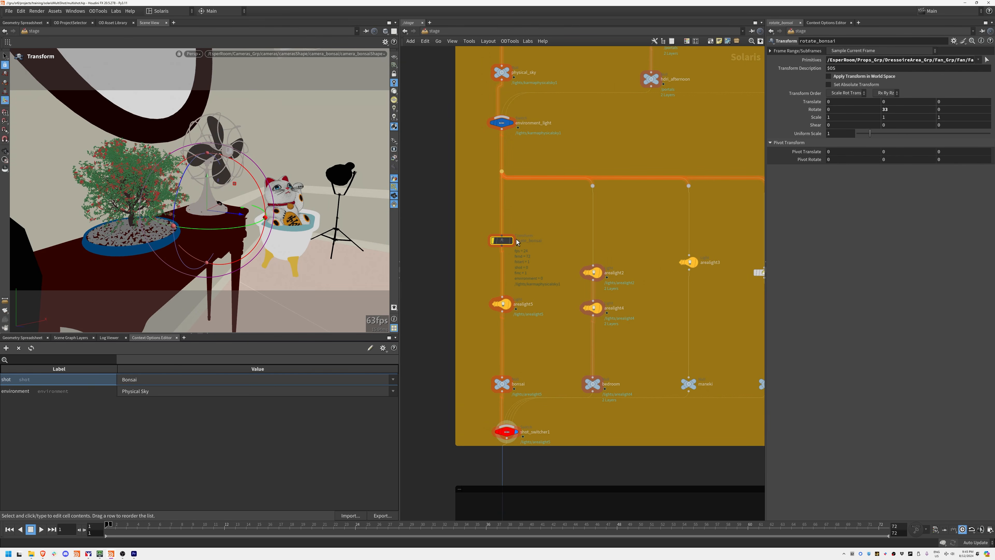
key(b)
click(549, 218)
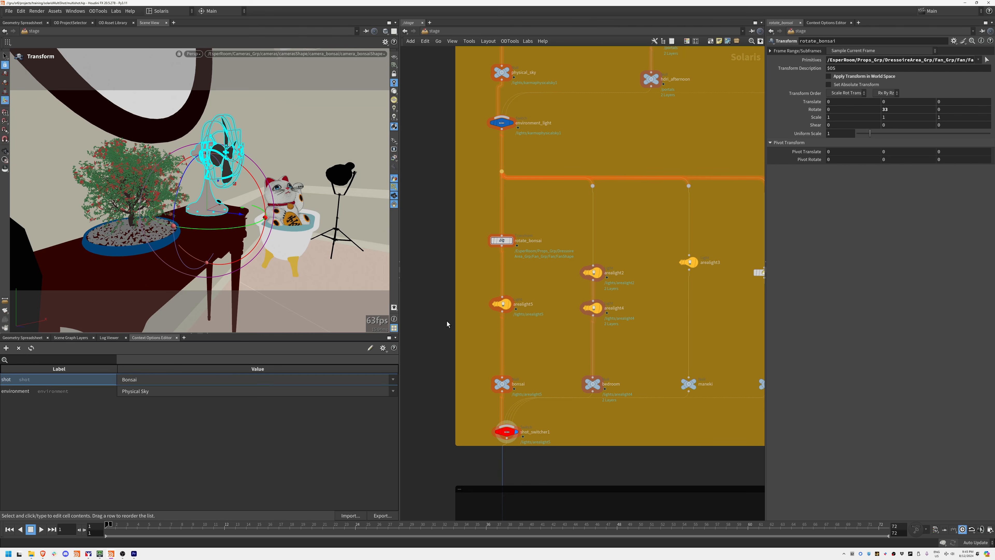
drag(476, 208, 551, 334)
middle_drag(646, 325, 608, 296)
Step: Turn on dimming of unused nodes in the network view and inspect the bonsai and bedroom lighting branches
click(453, 41)
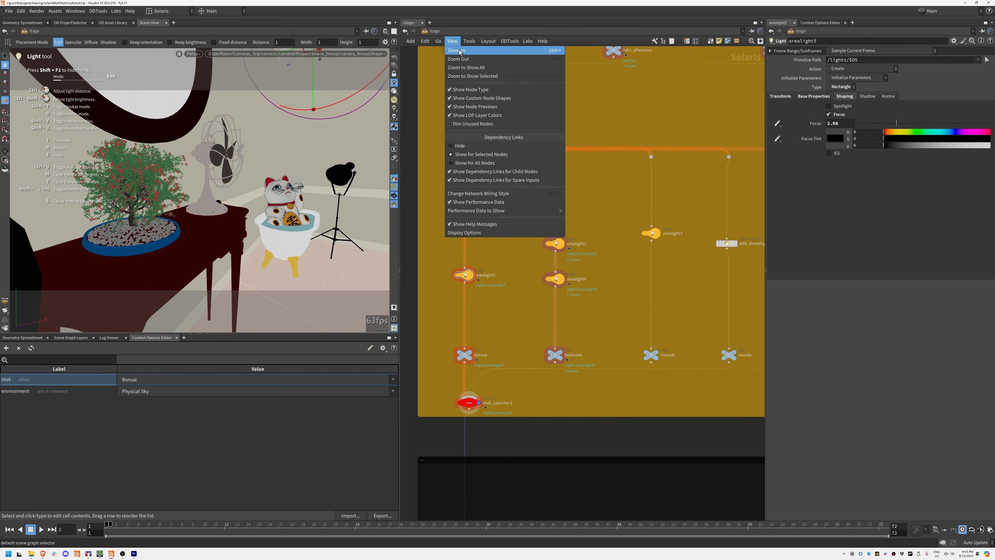
click(467, 125)
middle_drag(545, 378, 522, 459)
middle_drag(557, 413, 584, 349)
scroll(566, 260, down, 4)
middle_drag(560, 256, 554, 193)
middle_drag(533, 444, 529, 398)
scroll(527, 398, up, 5)
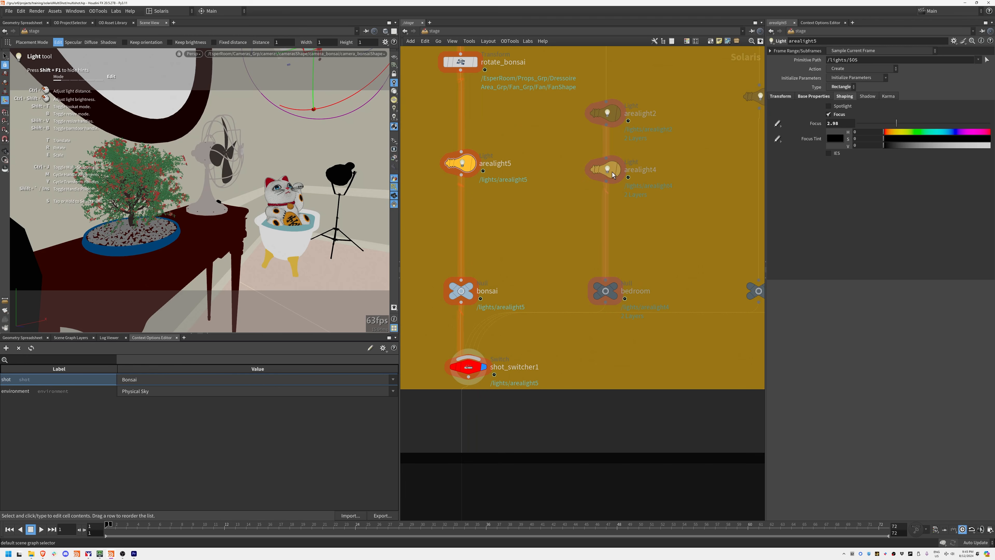
Step: Set the shot context option to Bedroom and look through camera_esperShape in the viewport
scroll(619, 262, down, 2)
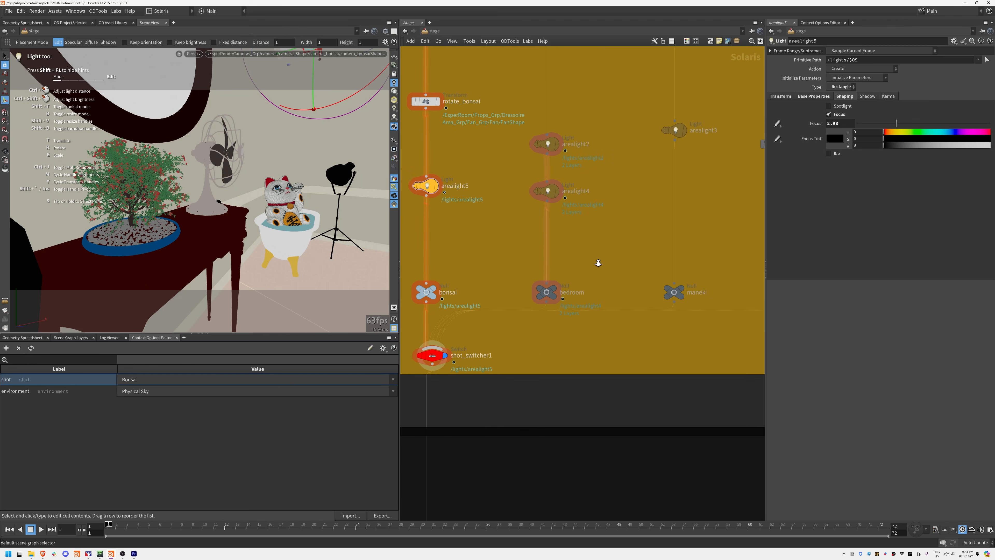
click(169, 379)
click(169, 394)
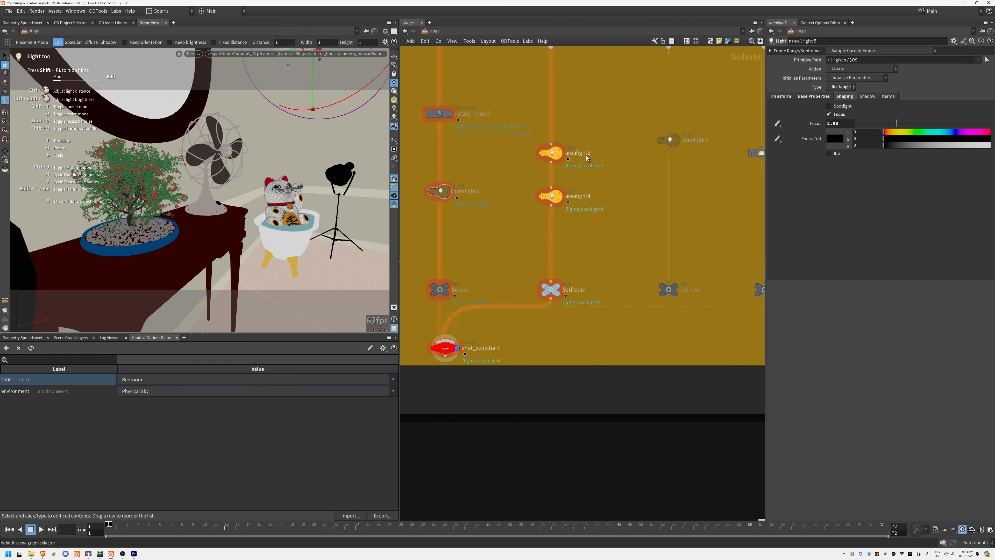
middle_drag(606, 162, 601, 216)
click(298, 54)
click(338, 95)
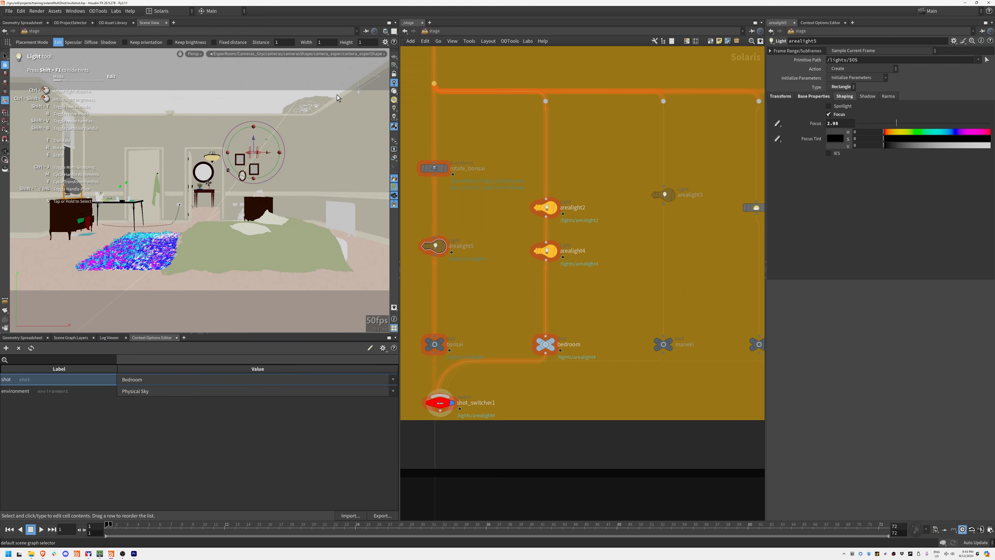
click(394, 118)
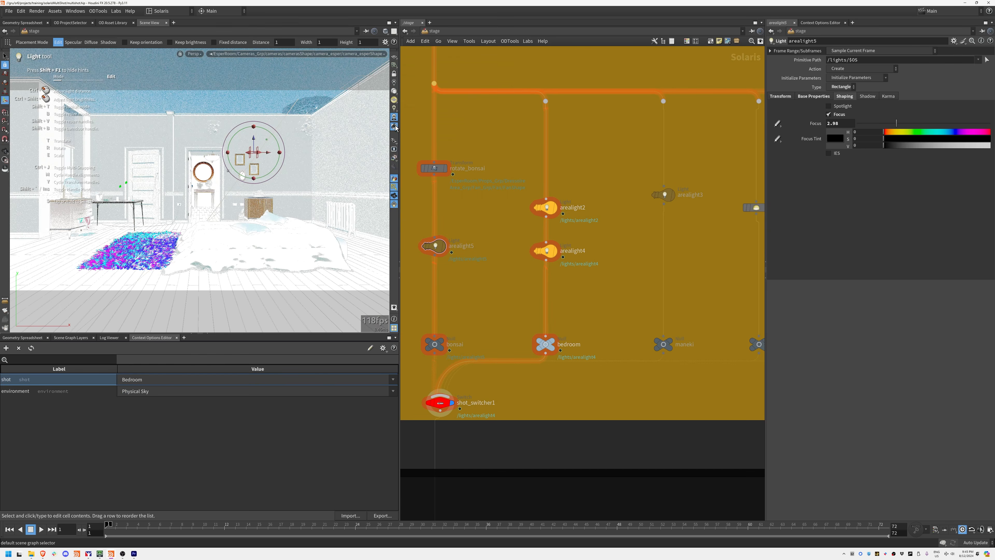
click(394, 83)
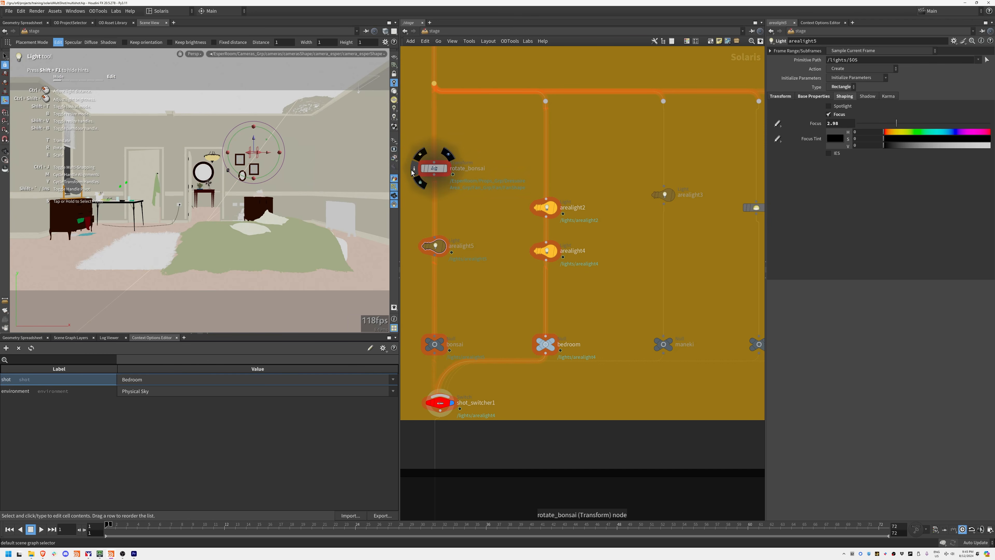
Step: Show the parameters of the karmarendersettings node in the render settings and output section
scroll(674, 336, down, 5)
middle_drag(649, 405, 631, 289)
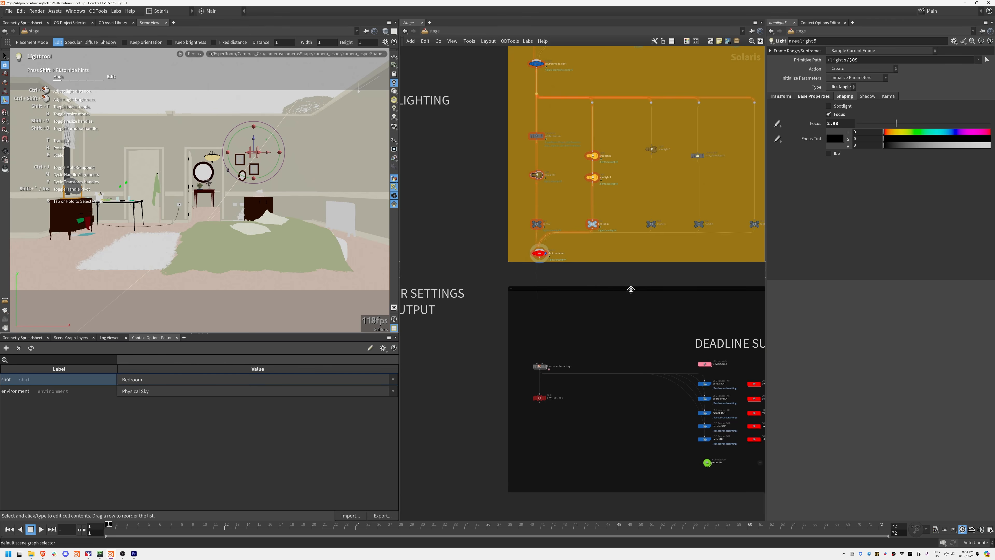
middle_drag(485, 375, 528, 322)
scroll(545, 349, up, 5)
middle_drag(604, 327, 509, 347)
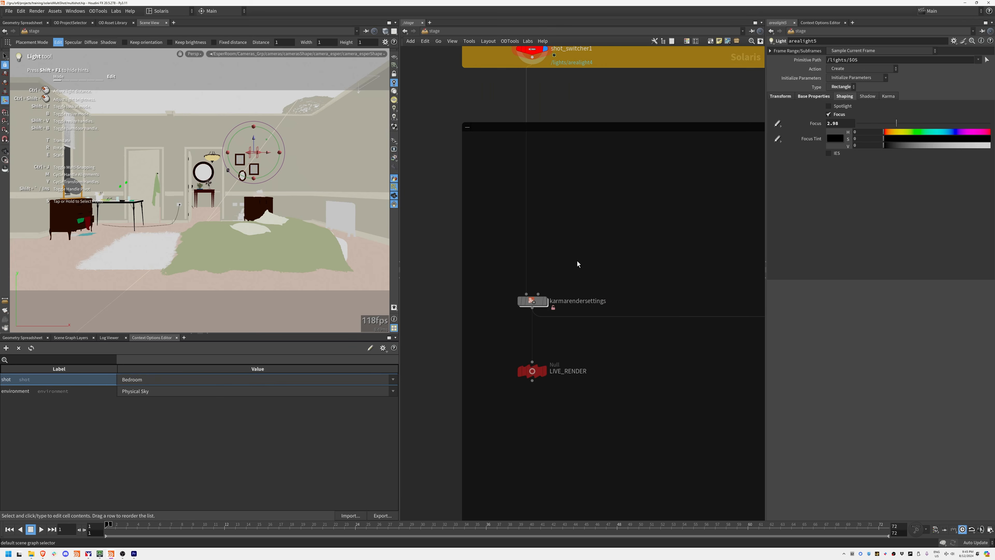
drag(576, 261, 539, 302)
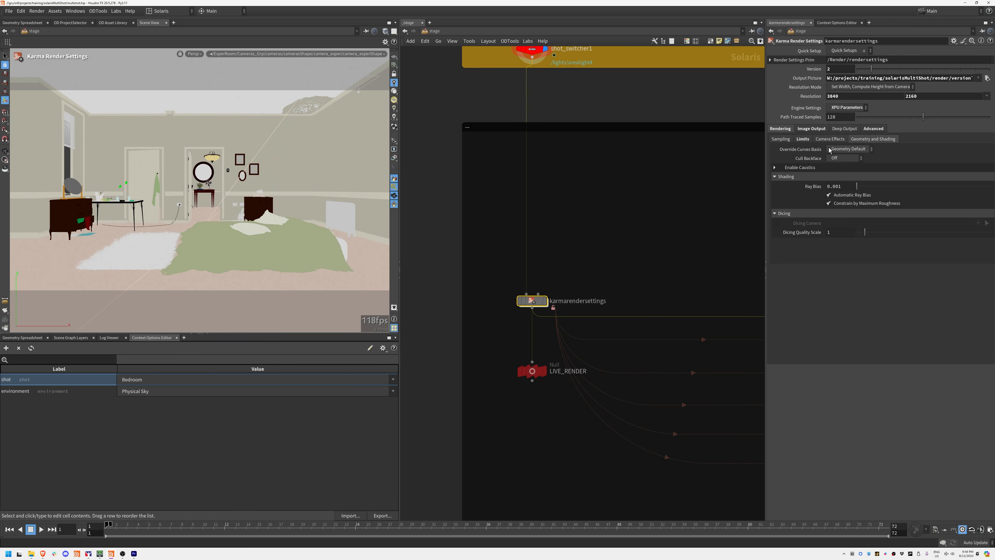
Step: Examine the Karma rendering, image output, AOV and advanced settings, plus the render nodes in the Deadline submitter section
click(811, 129)
click(780, 129)
click(802, 139)
click(811, 131)
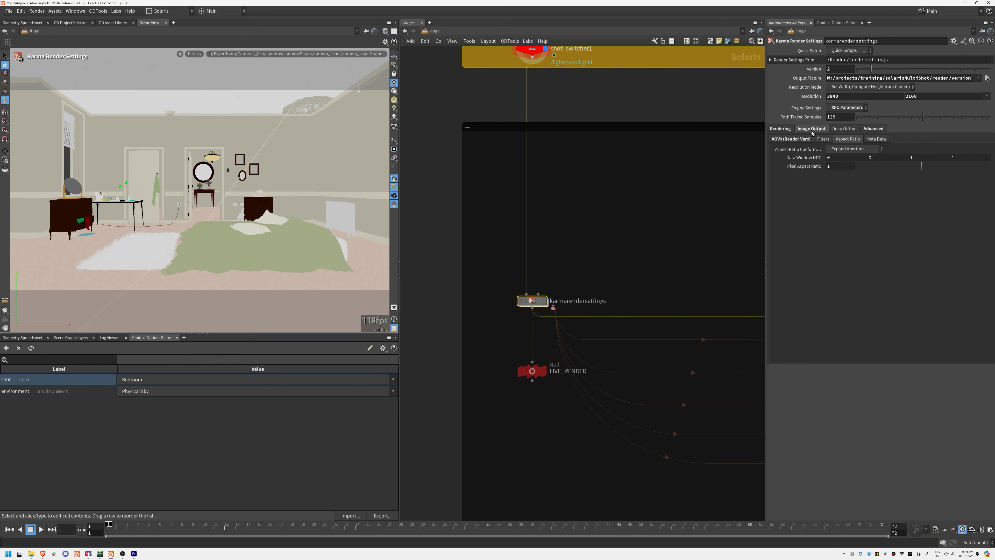
click(810, 138)
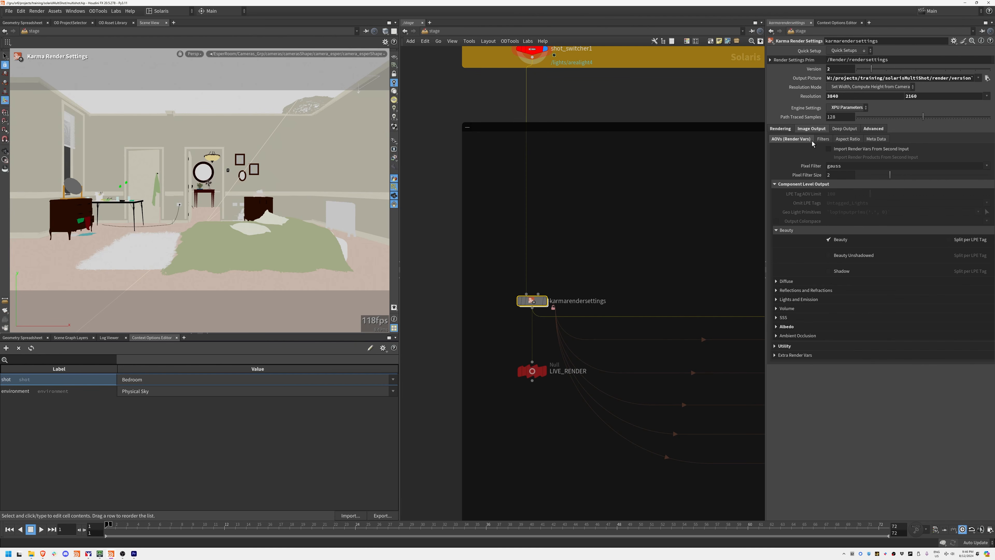
click(873, 128)
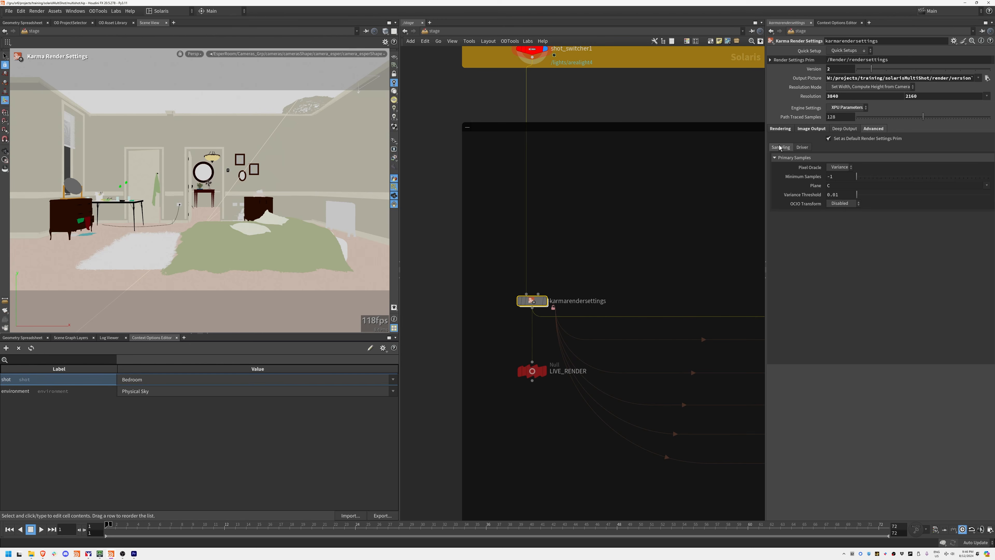
click(802, 147)
click(781, 147)
middle_drag(595, 272, 468, 304)
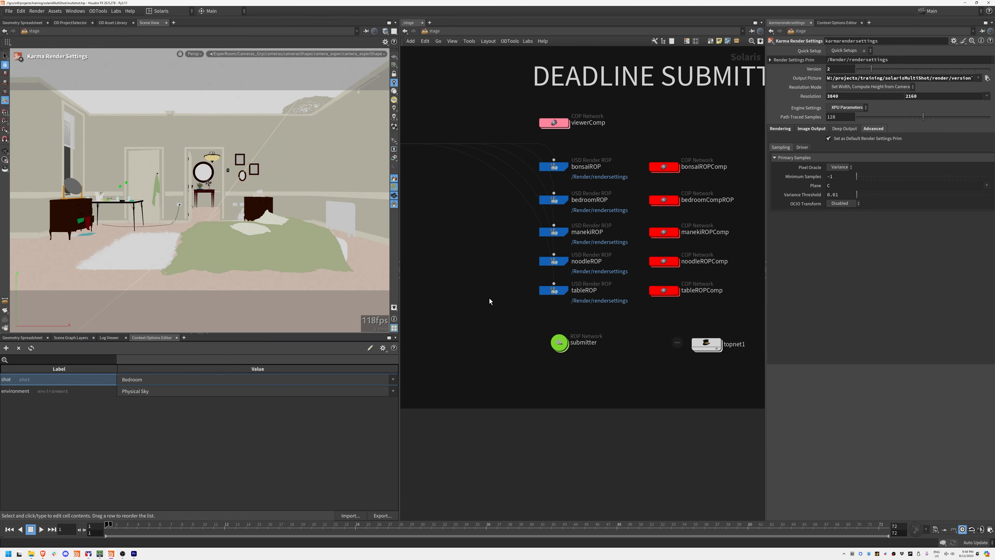
middle_drag(458, 247, 649, 346)
middle_drag(503, 310, 659, 303)
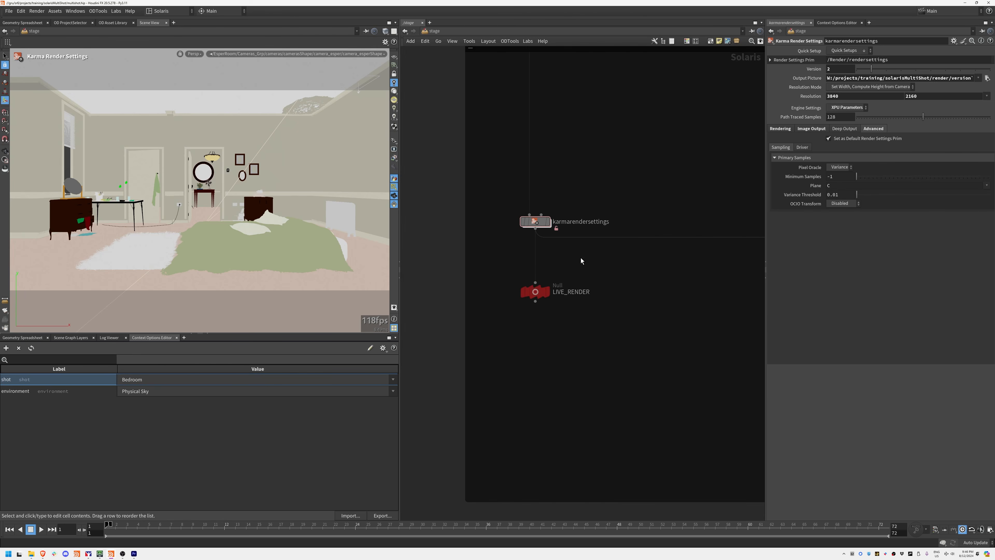
Step: Add a Clone Control Panel beside the Context Options Editor and enlarge its pane to view the clone columns
click(184, 337)
mouse_move(221, 354)
mouse_move(288, 206)
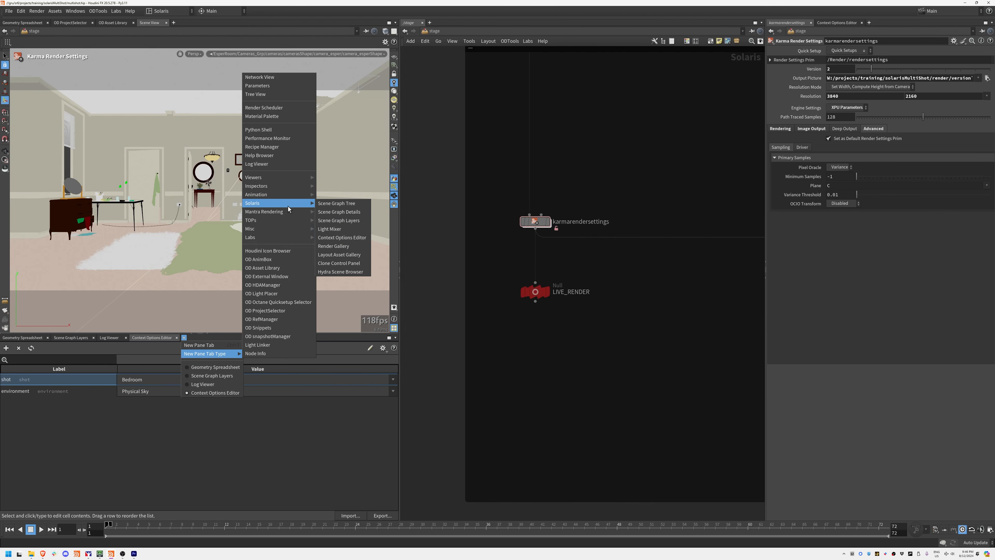
click(339, 262)
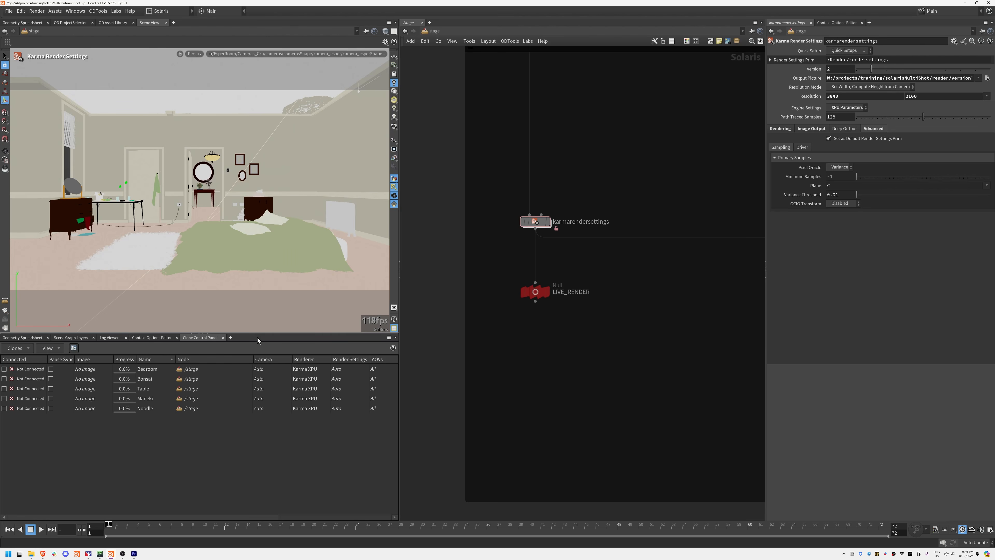
drag(257, 334, 258, 283)
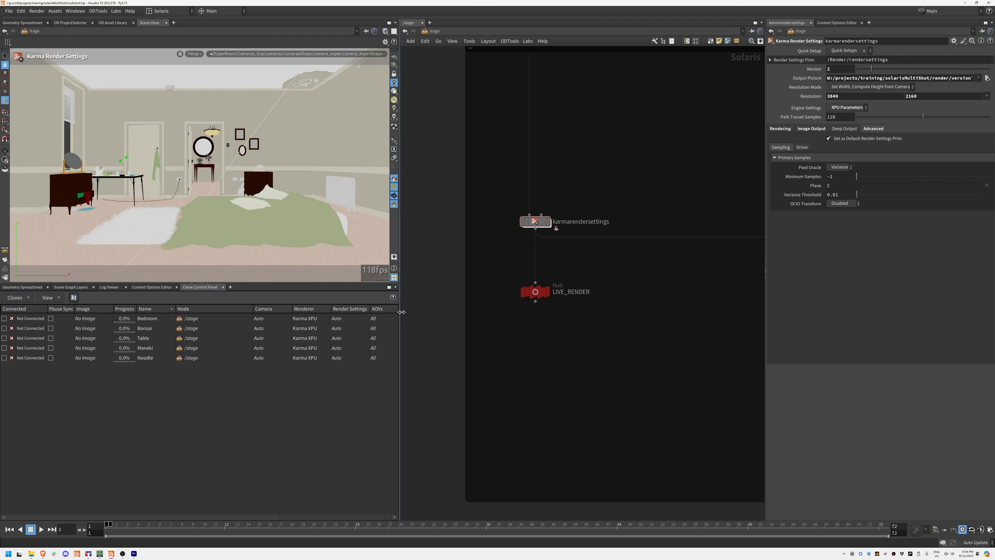
mouse_move(402, 312)
mouse_down()
mouse_move(641, 304)
mouse_move(598, 306)
mouse_up()
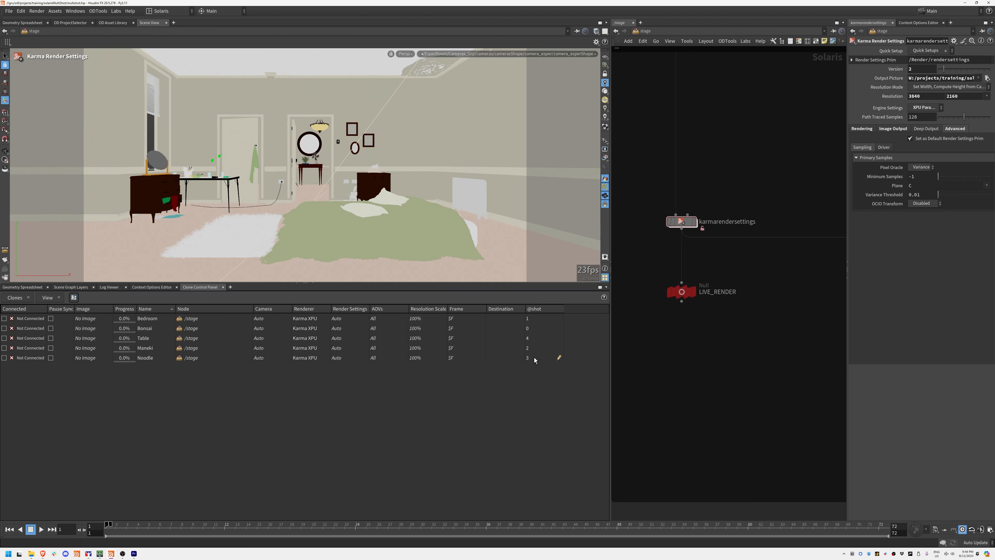
drag(609, 331, 418, 321)
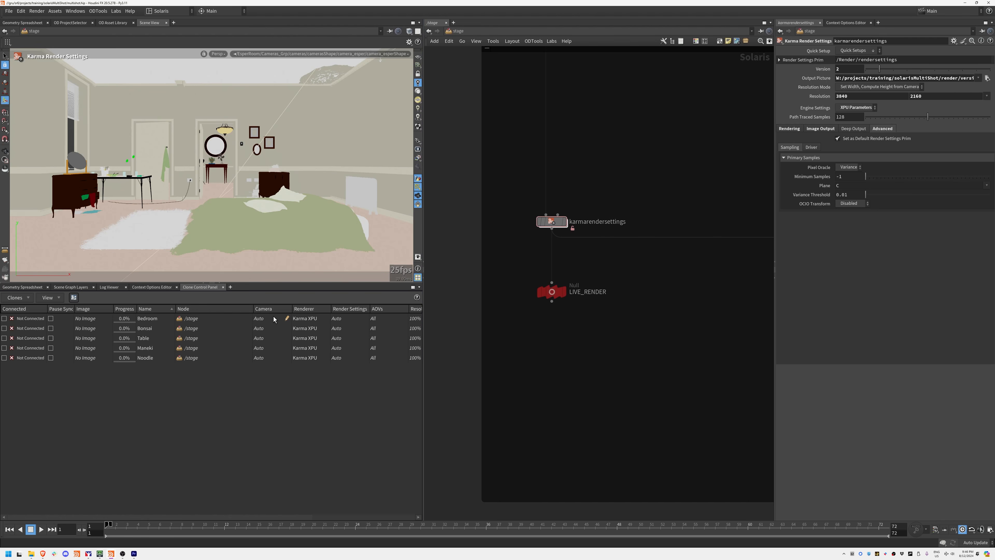
Step: Set the node of the Bedroom and Bonsai clones to /stage/LIVE_RENDER
click(248, 319)
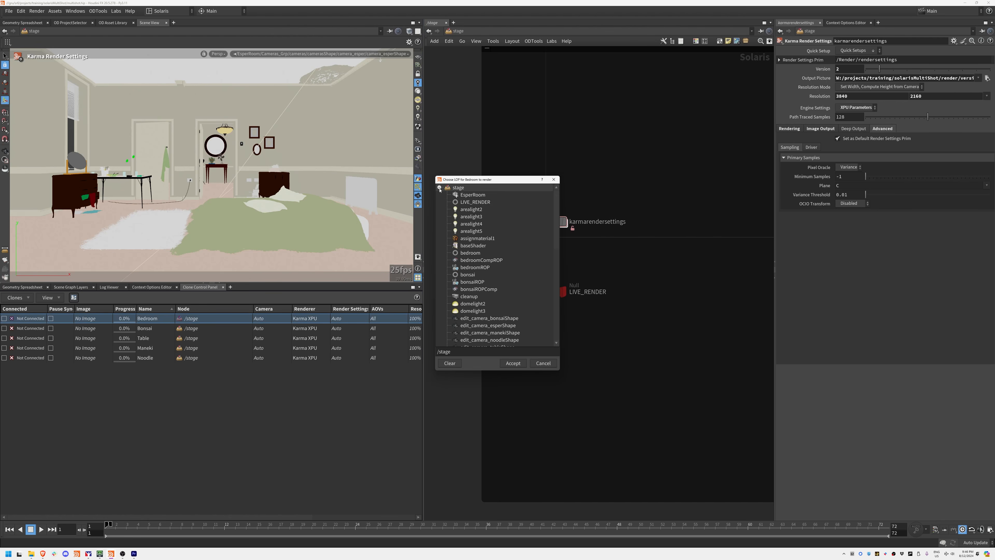
double_click(471, 210)
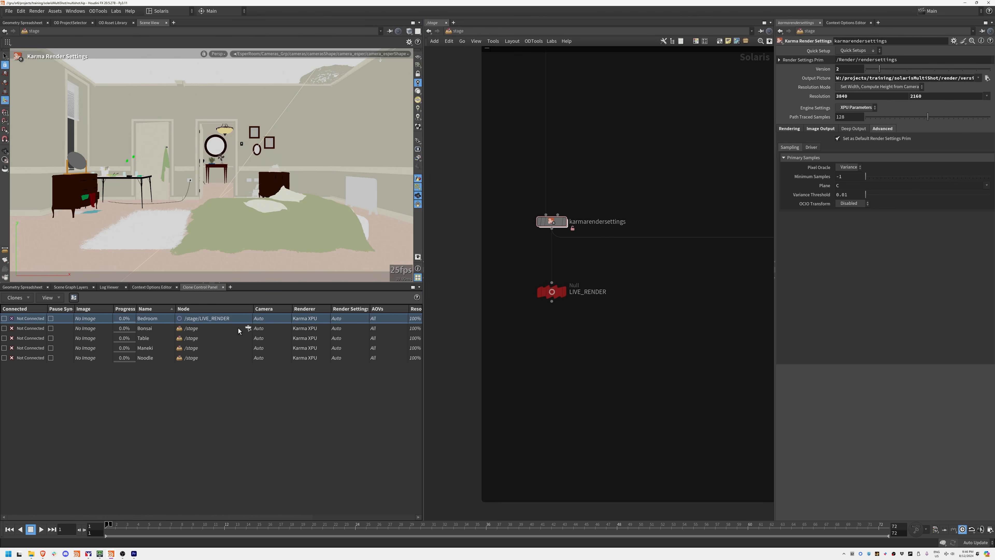
click(247, 328)
click(248, 328)
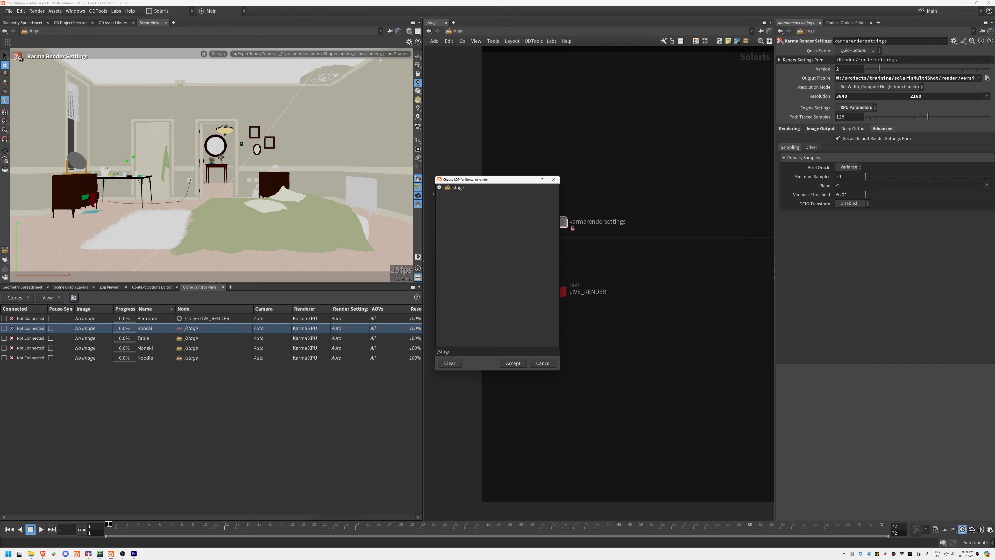
click(439, 188)
double_click(472, 210)
Step: Set the node of the Table, Maneki and Noodle clones to /stage/LIVE_RENDER
click(248, 338)
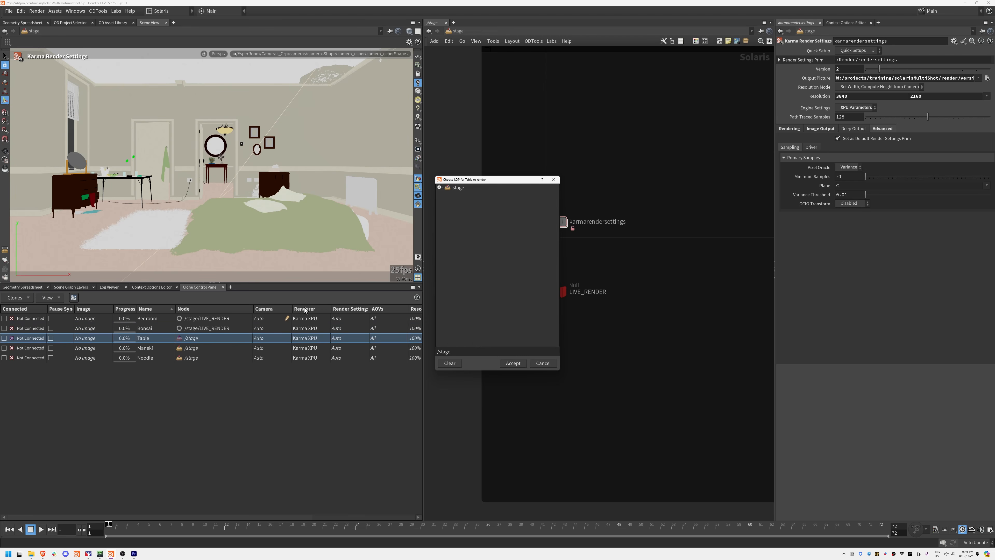
click(439, 187)
double_click(471, 202)
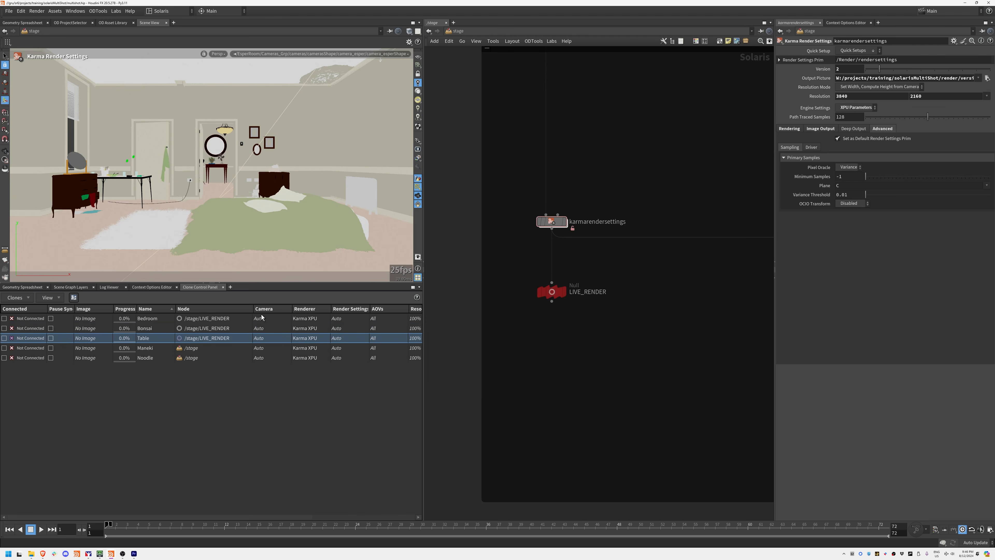
click(248, 348)
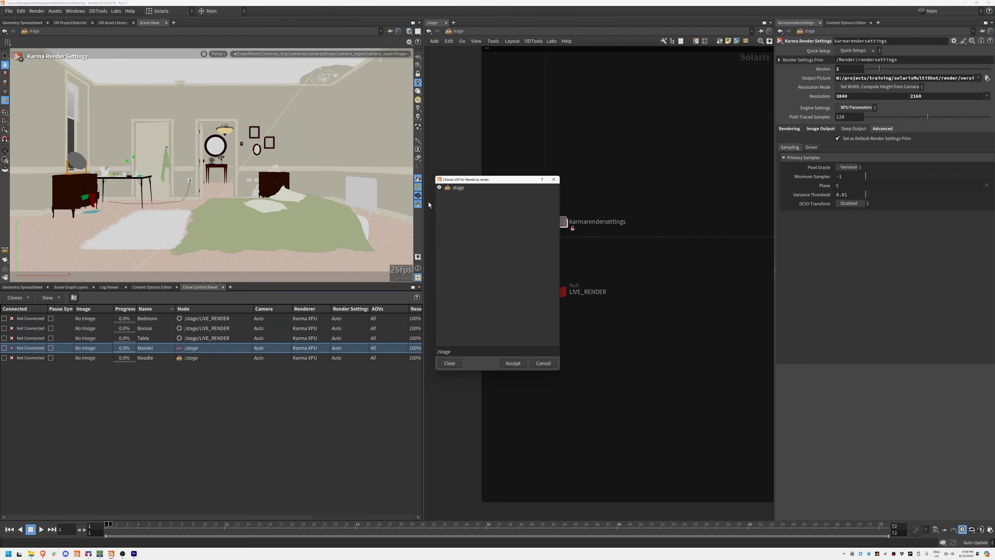
click(439, 188)
double_click(471, 202)
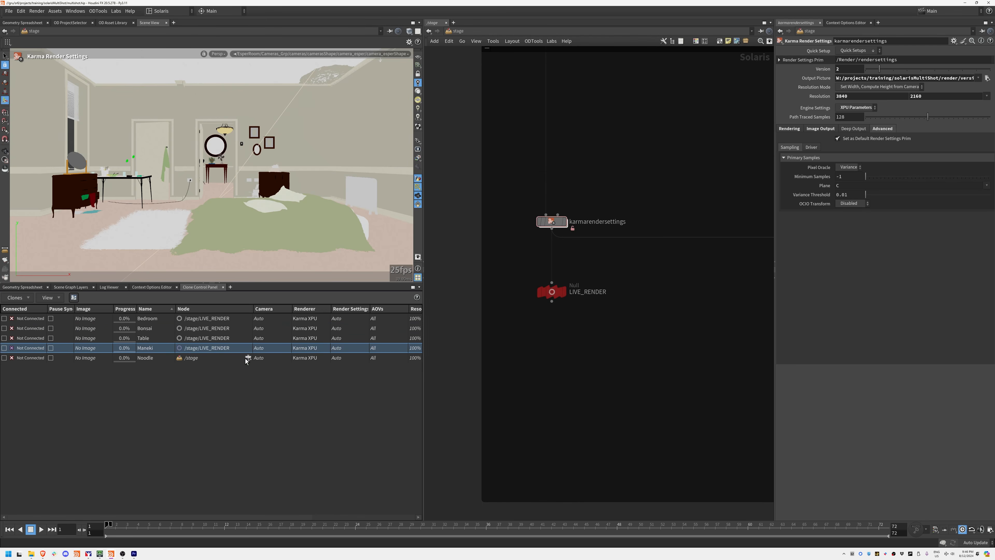
click(248, 357)
click(439, 187)
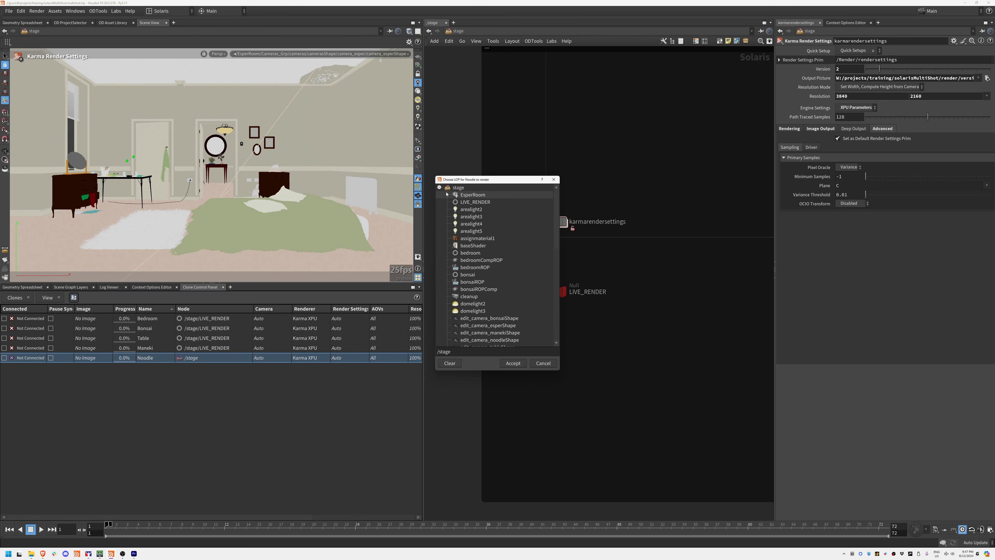
double_click(471, 201)
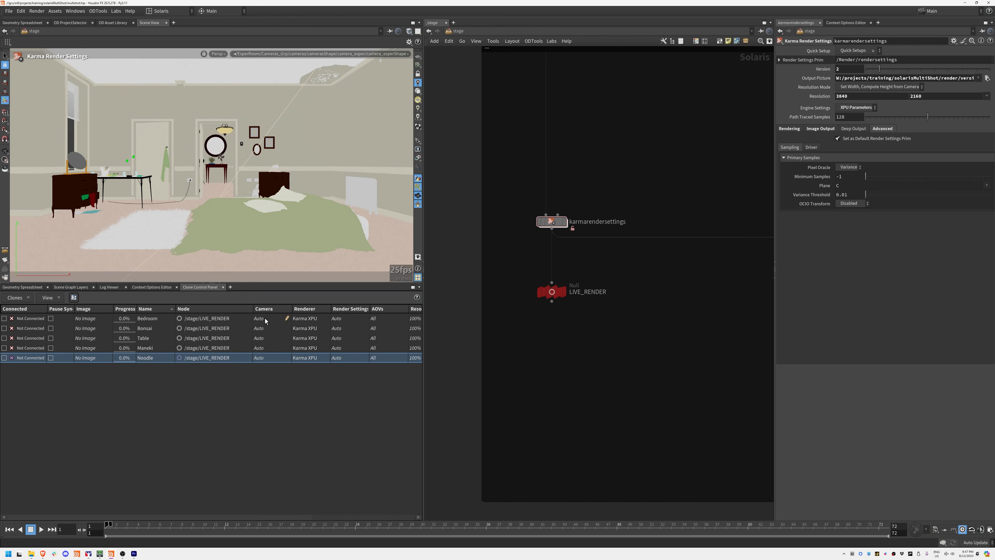
Step: Save the scene and set the Bedroom clone's resolution scale to 10%
click(311, 387)
scroll(233, 493, right, 5)
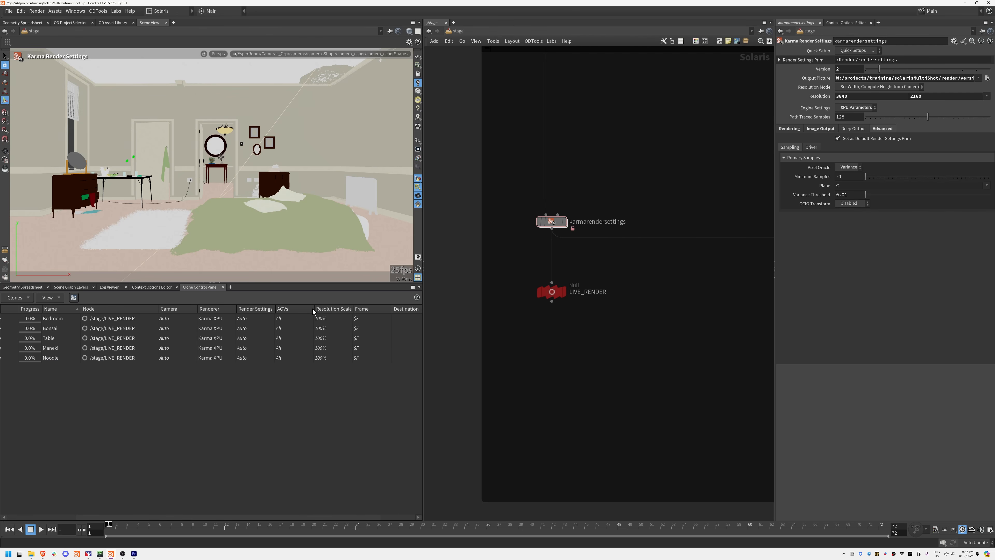
double_click(348, 318)
key(ctrl+s)
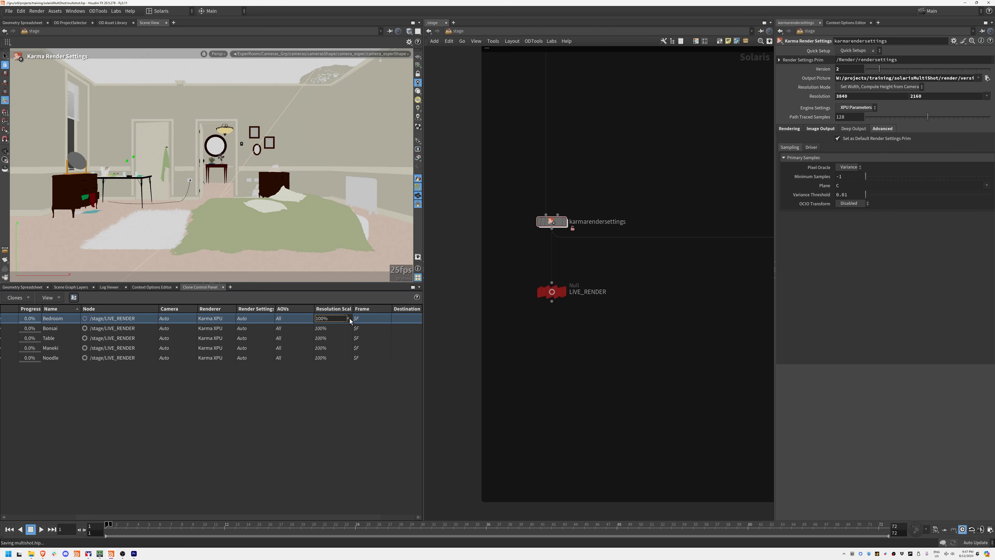
text(10)
key(Return)
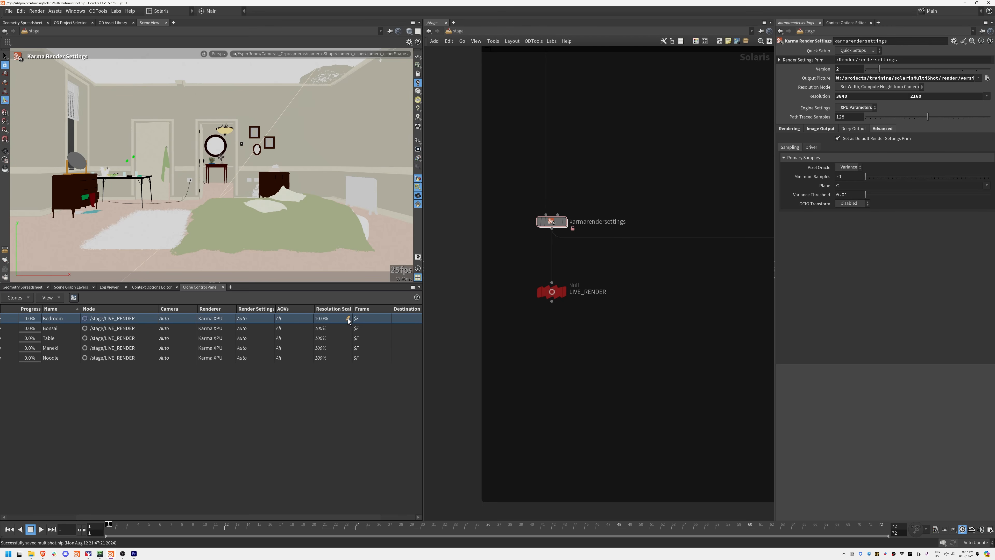
Step: Set the resolution scale of the Bedroom, Bonsai and Table clones to 1/4 (One Quarter Resolution)
double_click(347, 319)
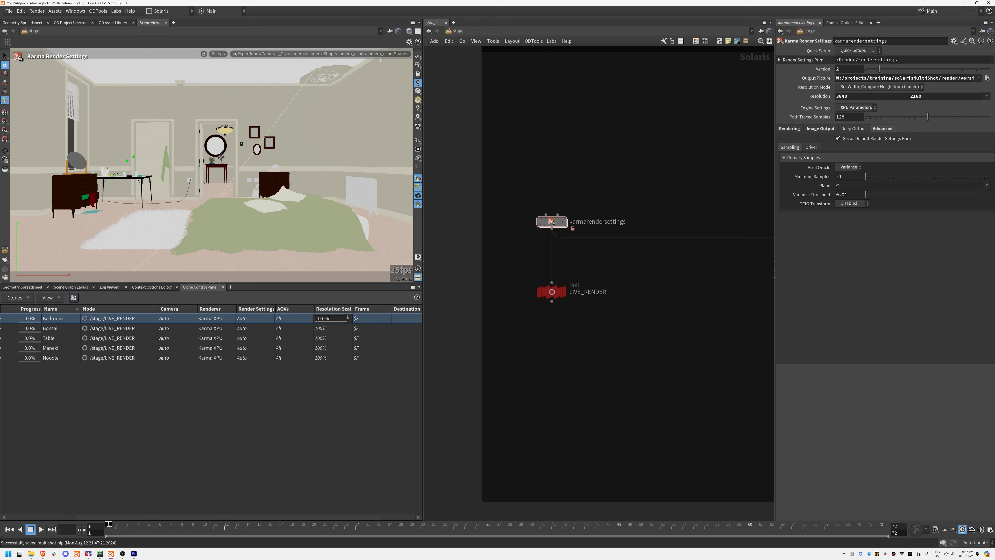
click(347, 319)
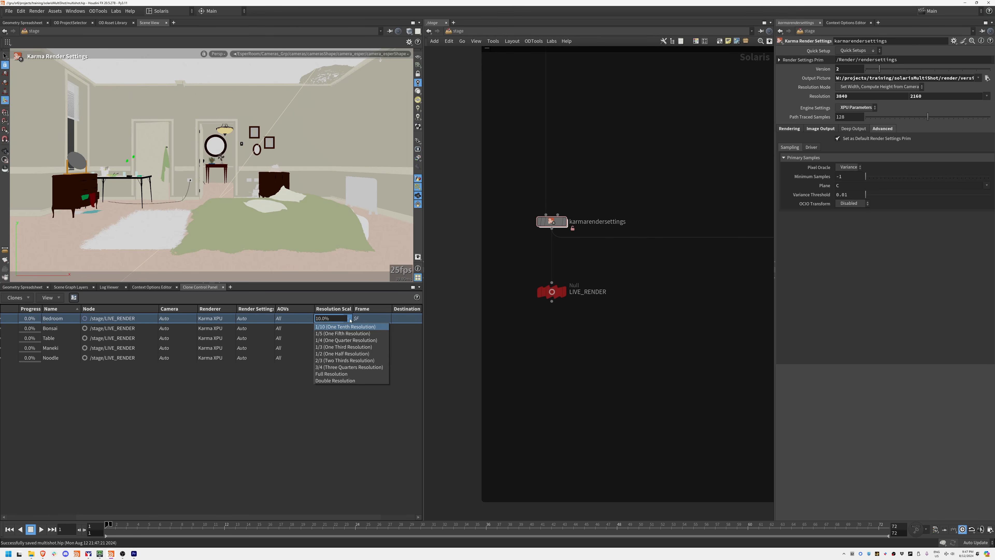
click(346, 340)
double_click(348, 329)
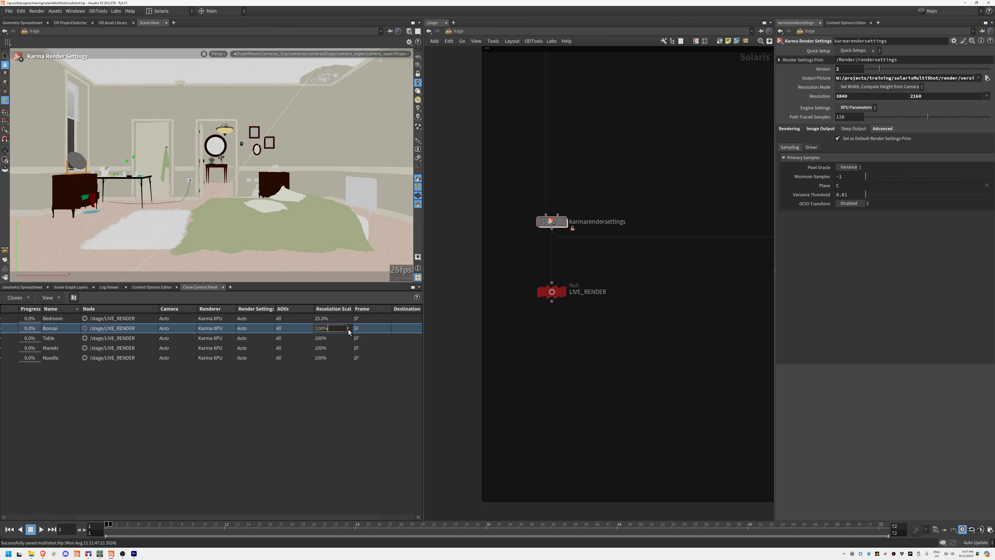
click(347, 328)
click(347, 350)
double_click(349, 339)
click(347, 338)
click(348, 360)
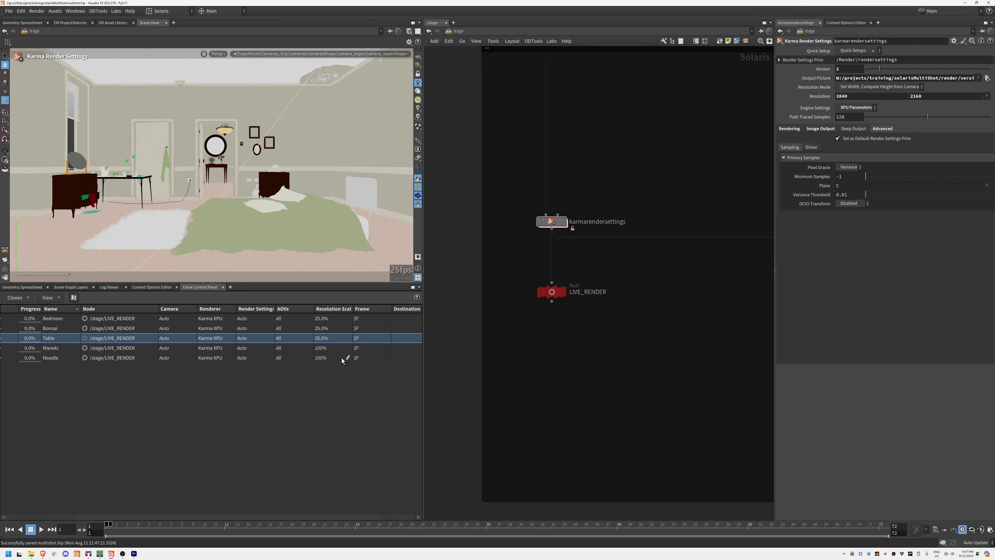
Step: Set the resolution scale of the Maneki and Noodle clones to 1/4 (One Quarter Resolution)
click(347, 347)
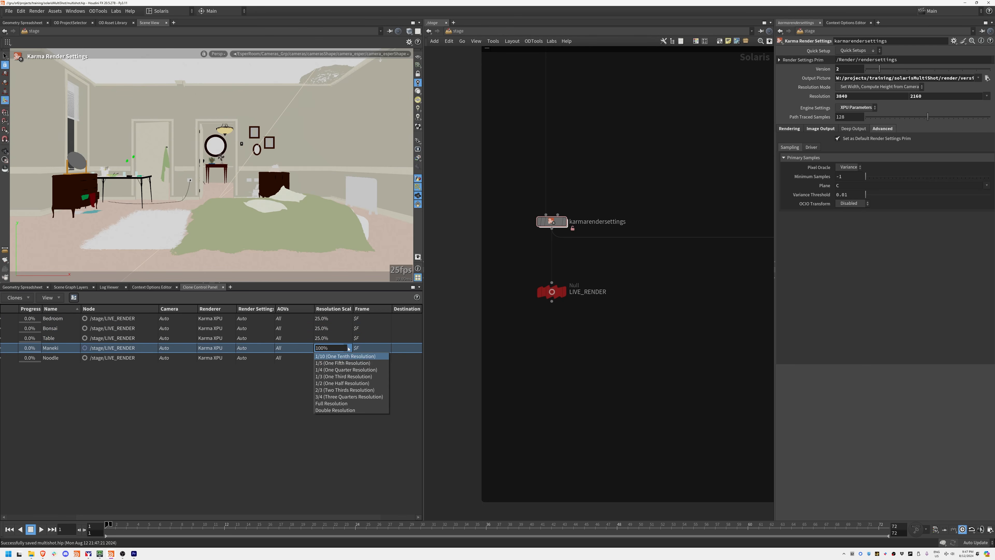
click(348, 369)
double_click(349, 357)
click(348, 358)
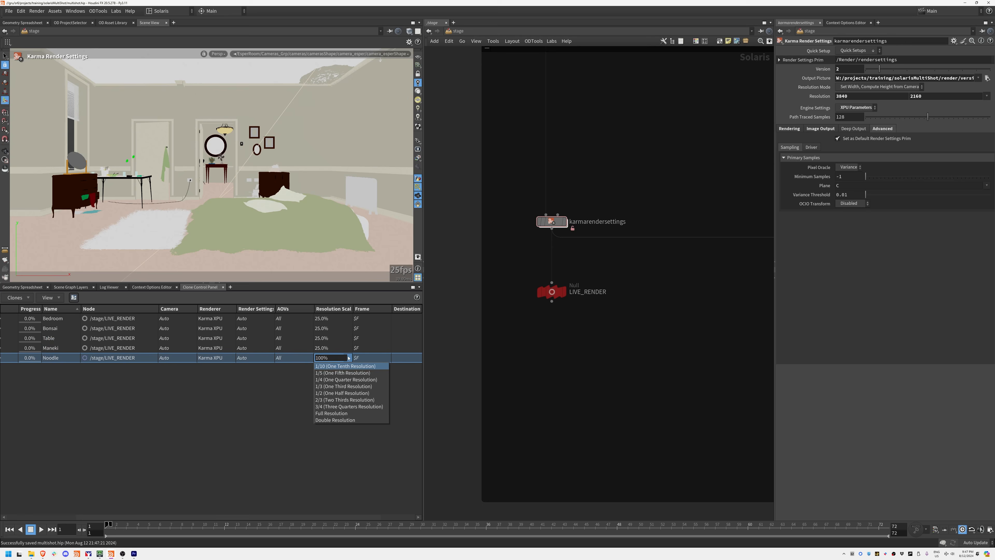
click(344, 381)
click(342, 379)
Step: Connect all five render clones, from Bedroom to Noodle, together
drag(113, 516, 9, 459)
click(28, 297)
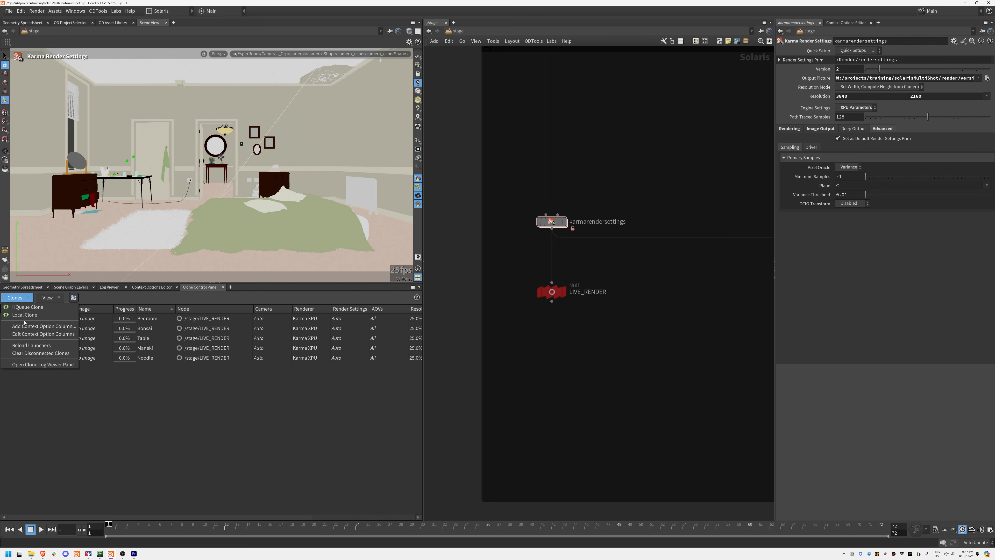
click(130, 321)
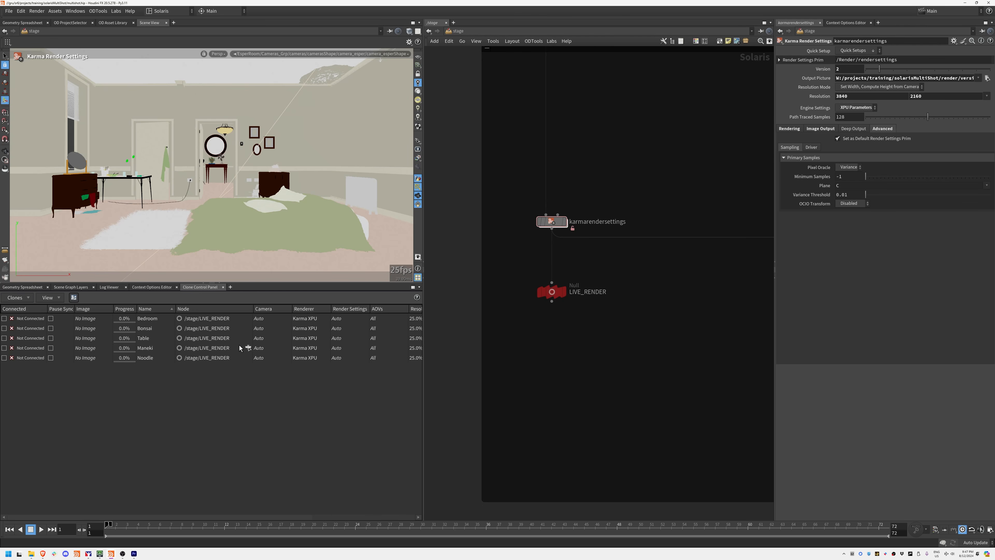
drag(26, 320, 27, 356)
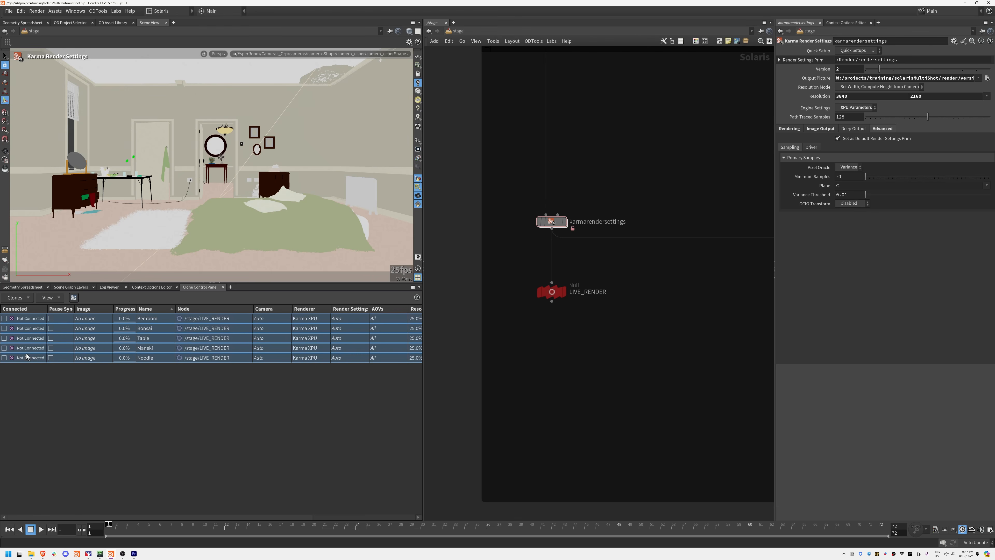
right_click(30, 319)
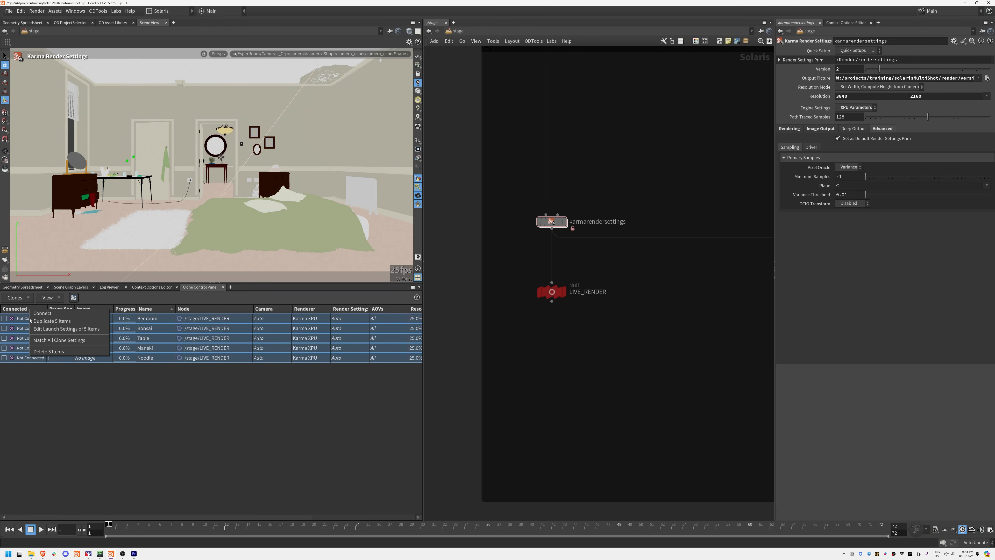
click(54, 314)
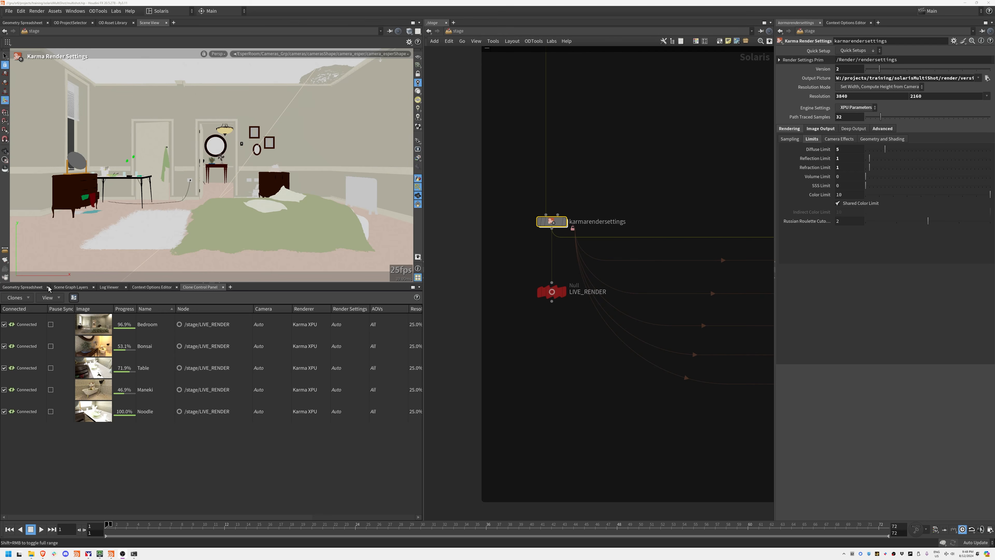
Step: Show the Bedroom clone's render in the Render Gallery and enlarge the gallery window
click(94, 318)
right_click(94, 314)
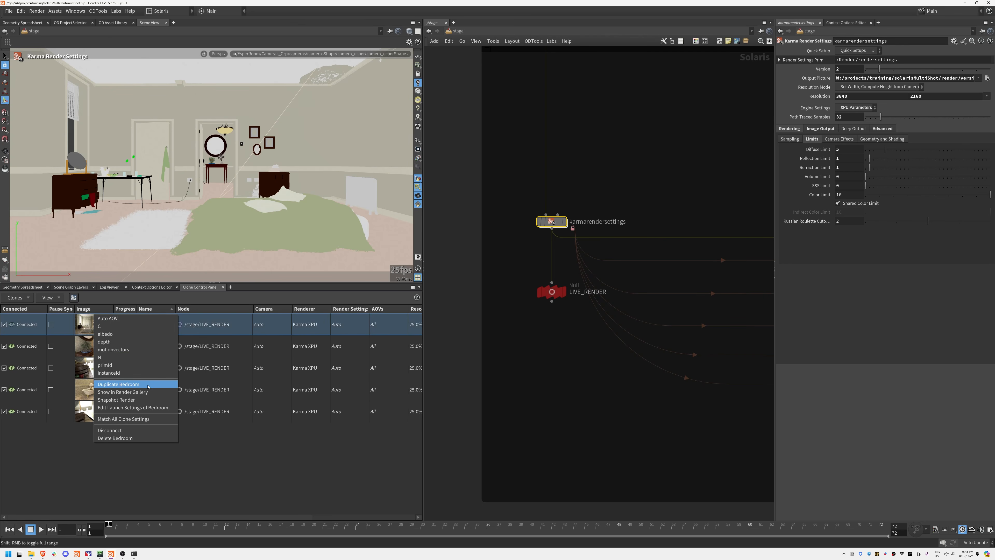
click(142, 391)
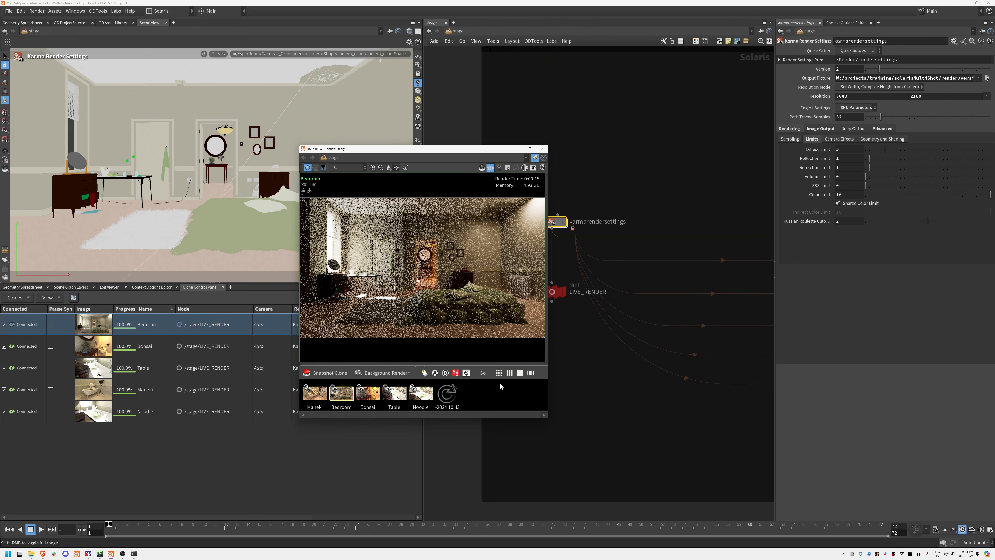
alt+right_drag(500, 386, 638, 427)
alt+drag(635, 429, 597, 405)
Step: Review the Maneki, Bedroom, Bonsai, Table and Noodle clone renders in the gallery and move the gallery lower
click(270, 407)
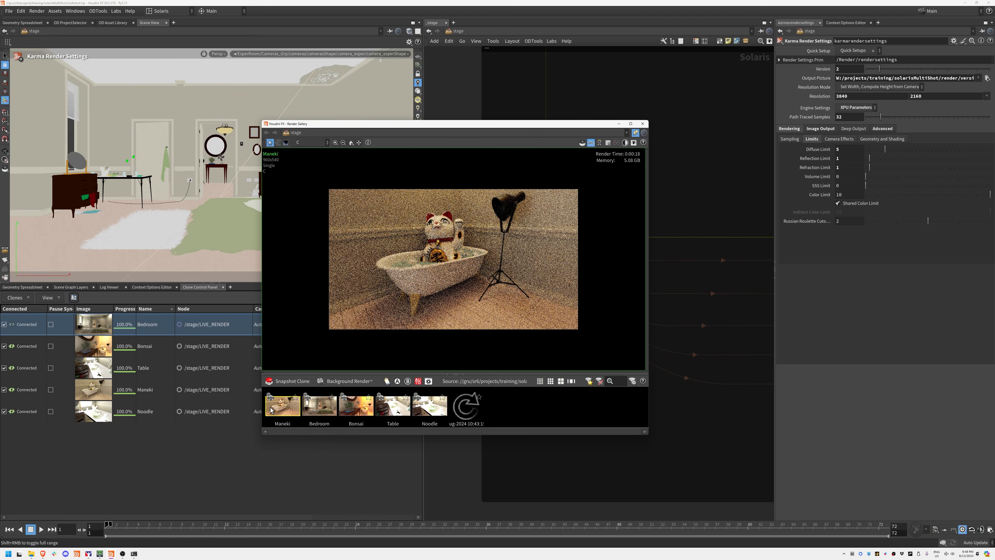
click(320, 406)
click(353, 412)
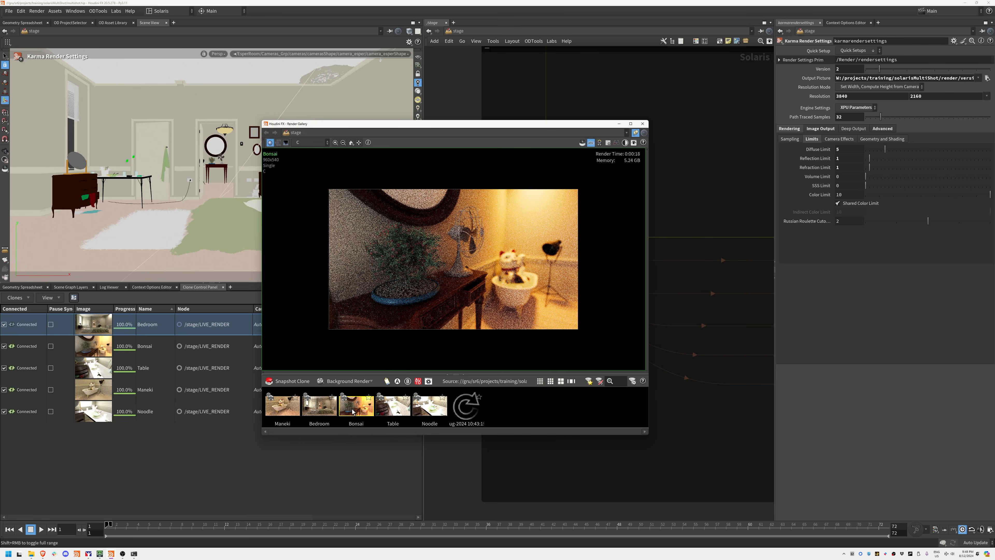
click(380, 409)
click(431, 410)
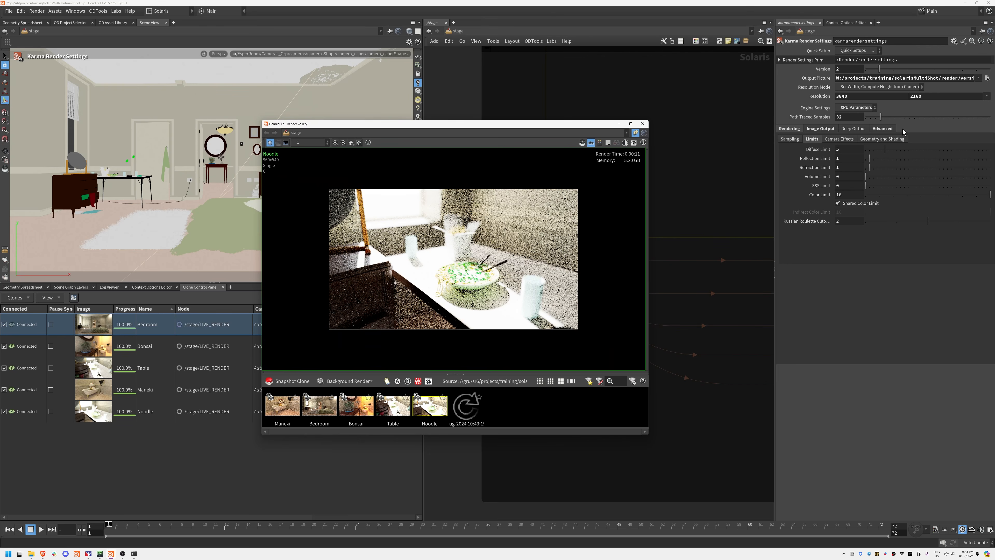
drag(590, 424, 526, 464)
Step: Set the image denoiser in the Karma render settings to nVidia Optix Denoiser
click(826, 129)
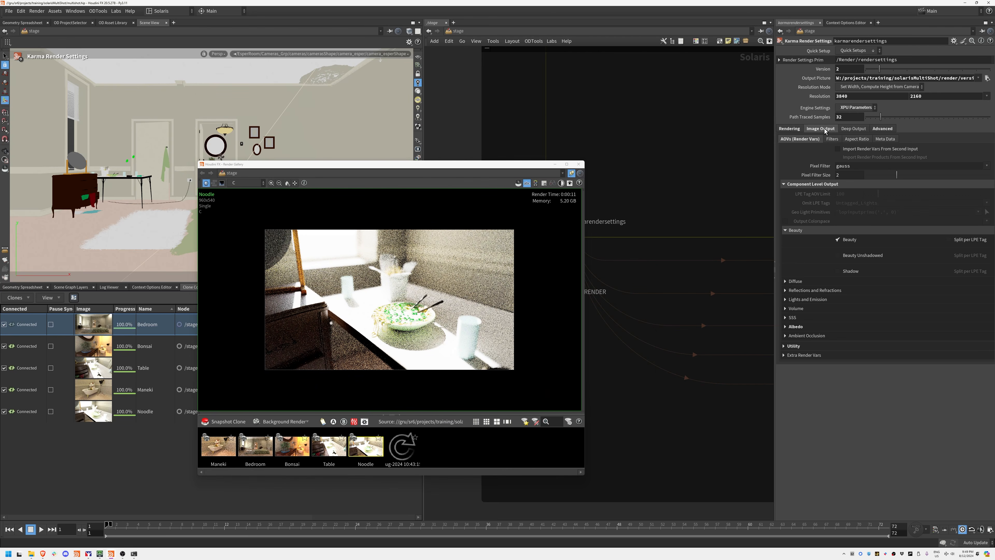
click(831, 139)
click(851, 160)
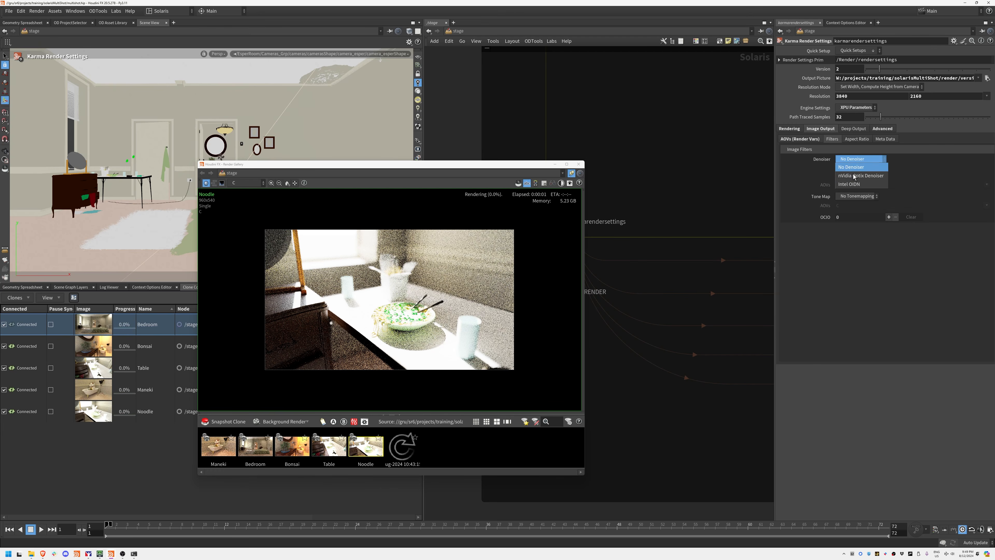
click(854, 176)
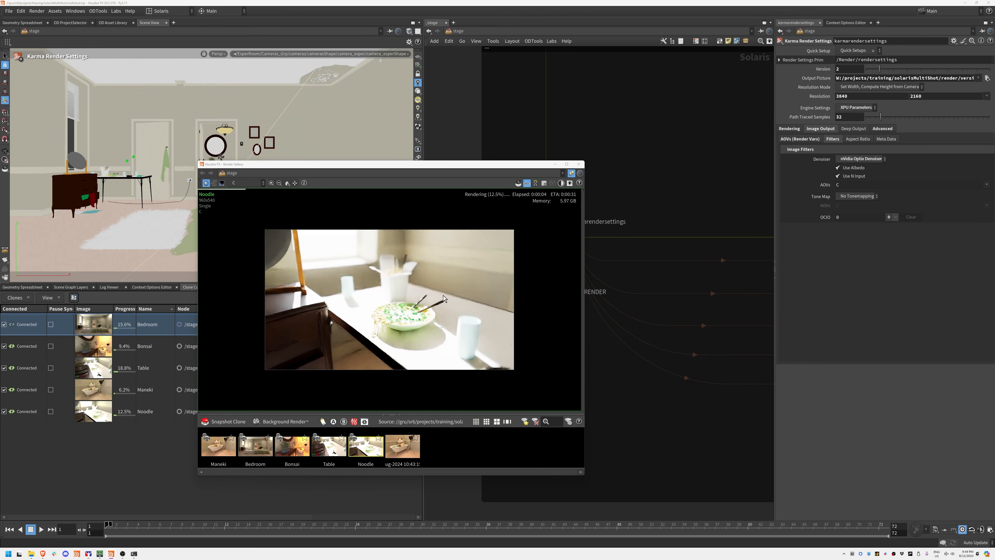
Step: Check the denoised renders of the Maneki, Bedroom, Bonsai and Table clones
click(212, 452)
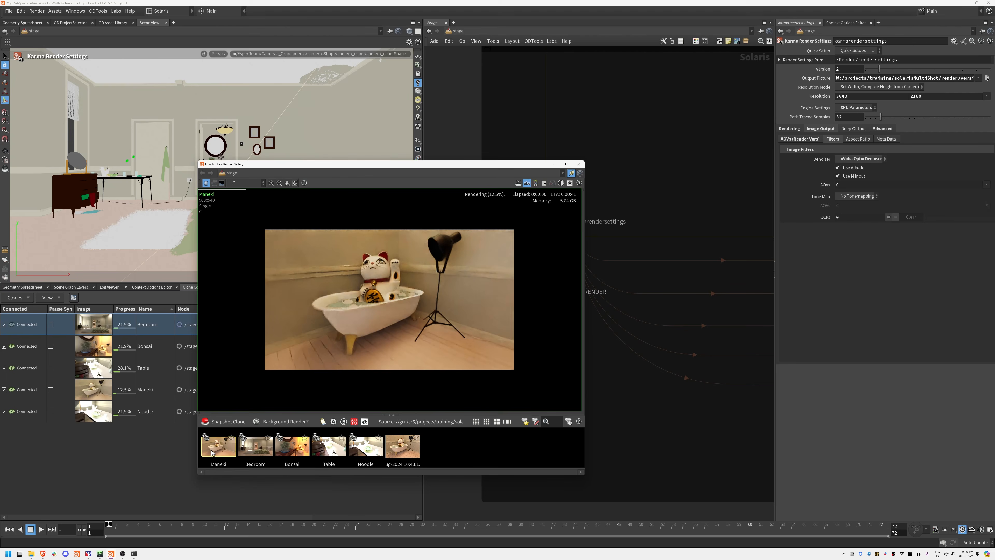
click(247, 457)
click(305, 452)
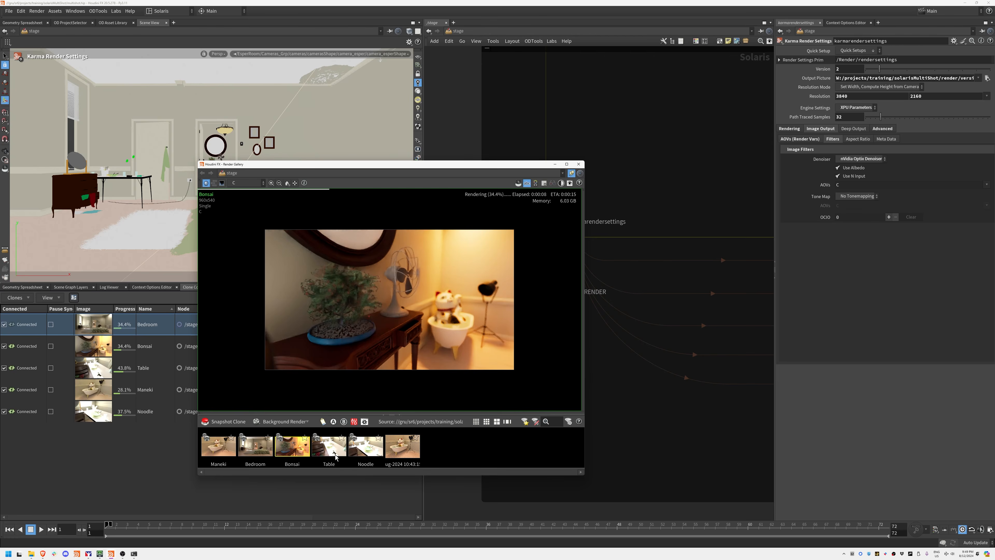
click(339, 455)
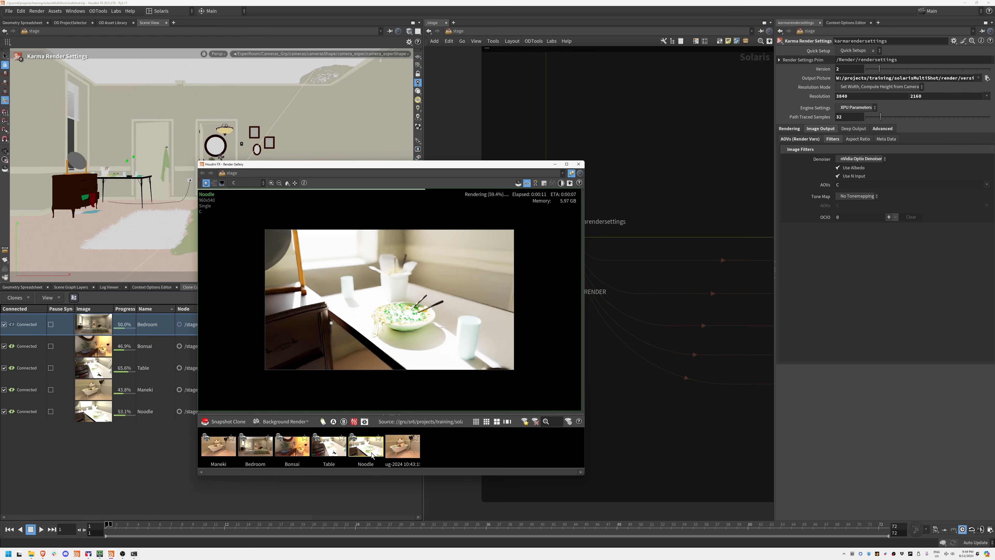
Step: Delete the old bathtub snapshot from the Render Gallery and move the gallery clear of the clone list
click(402, 454)
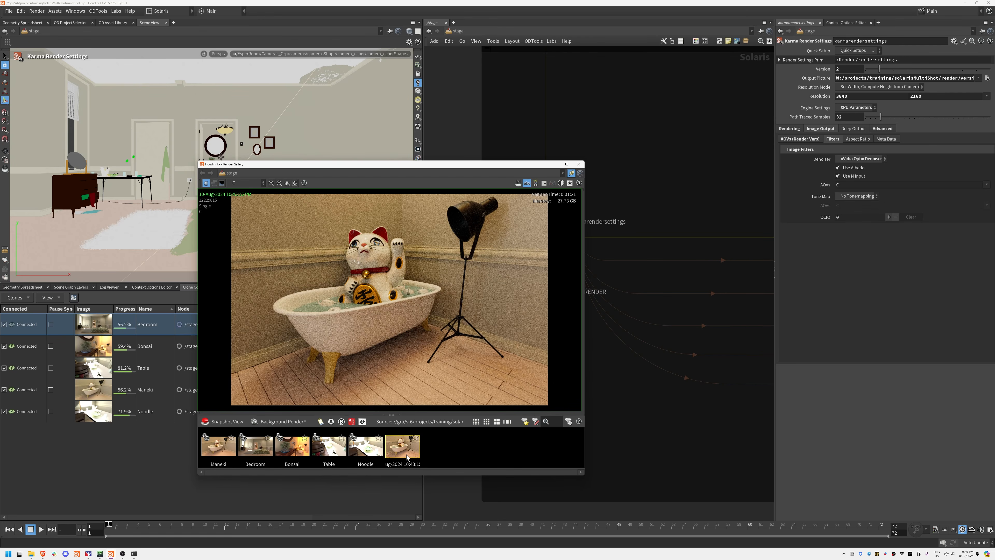
key(Delete)
mouse_move(416, 164)
mouse_down()
mouse_move(711, 152)
mouse_move(685, 154)
mouse_up()
drag(136, 517, 341, 509)
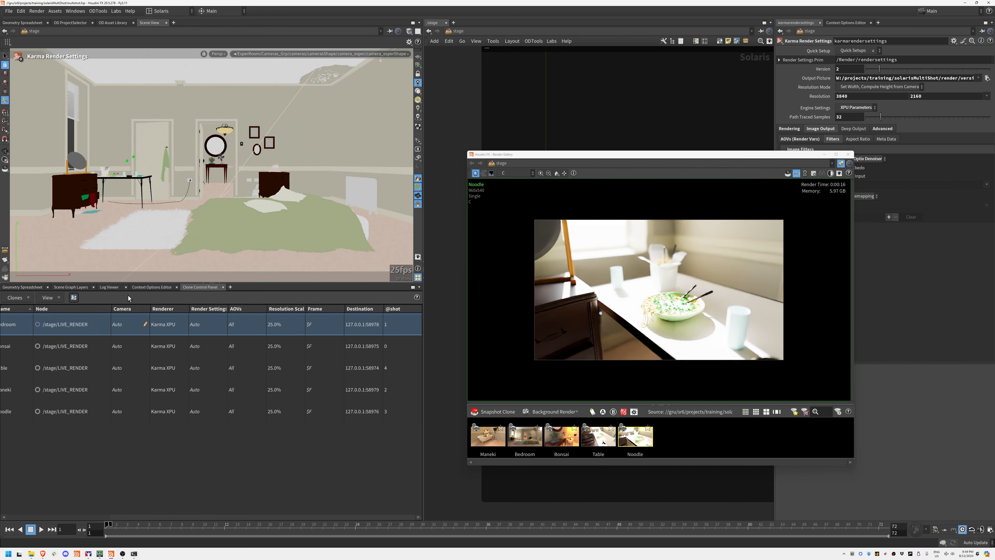
click(150, 288)
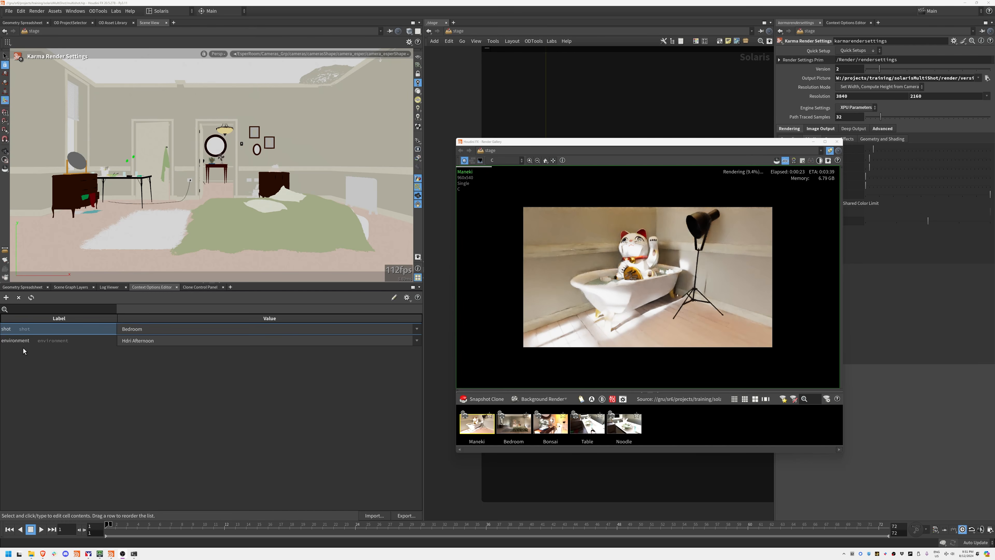
Step: Compare the Bedroom, Bonsai, Table and Maneki renders under the Hdri Afternoon environment and move the gallery off the node network
click(513, 422)
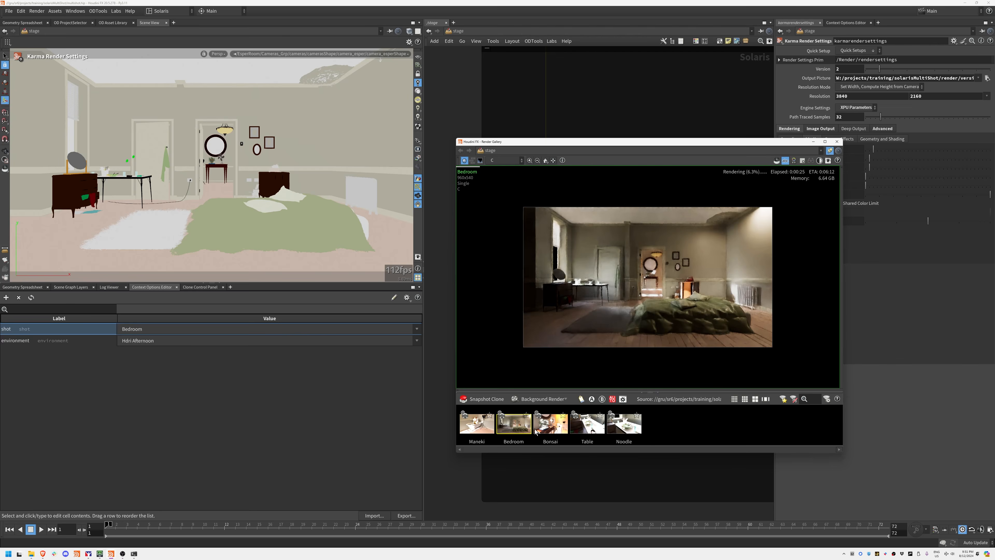
click(550, 422)
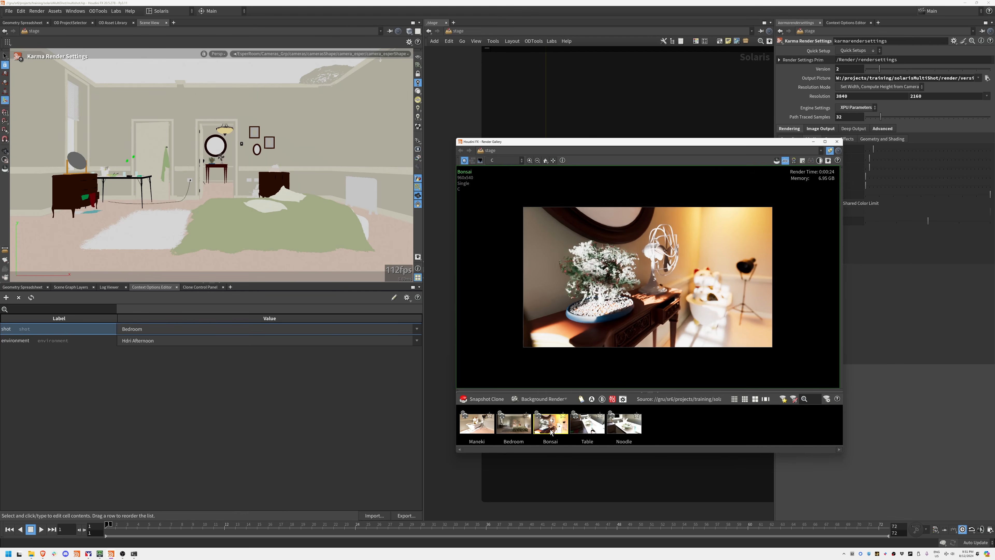
click(592, 429)
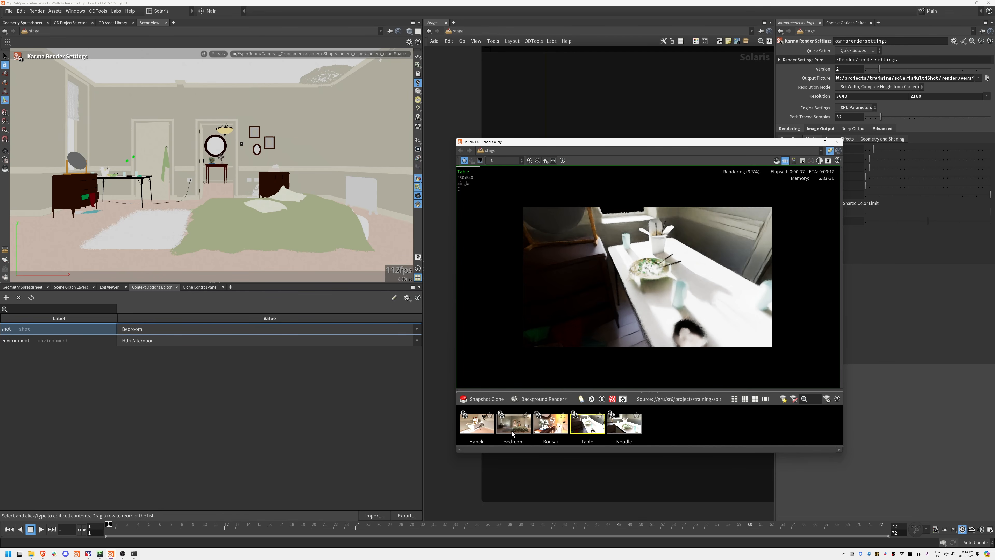
click(477, 422)
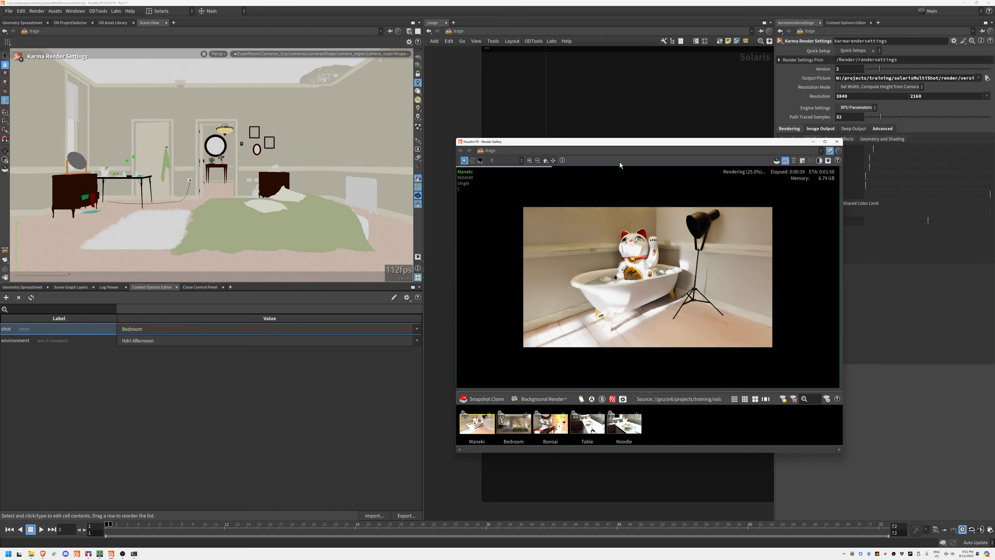
drag(719, 143, 336, 140)
Step: Try a color temperature of about 57020 on the bonsai branch's arealight5, and replace it with a pink color at 0.75 saturation
middle_drag(645, 257, 642, 272)
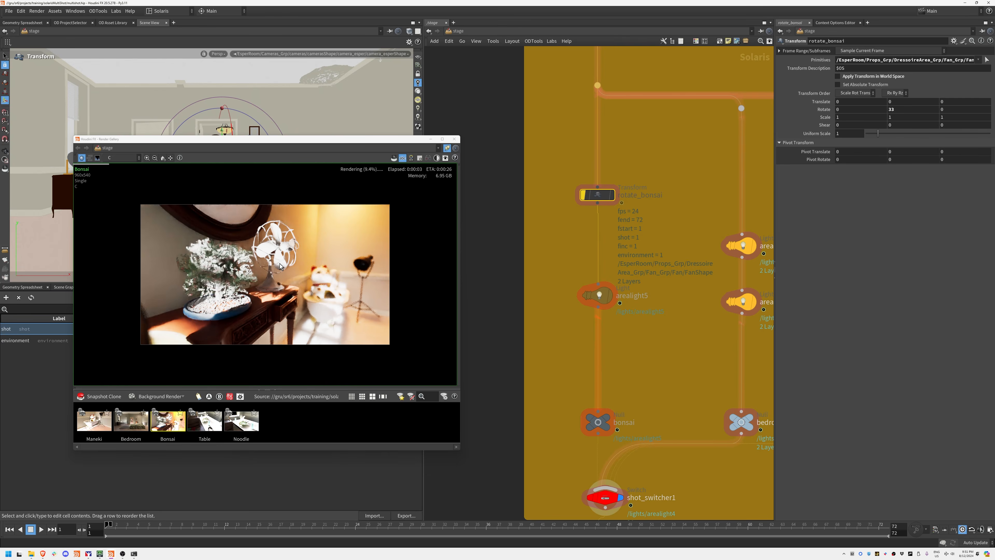
scroll(280, 266, up, 2)
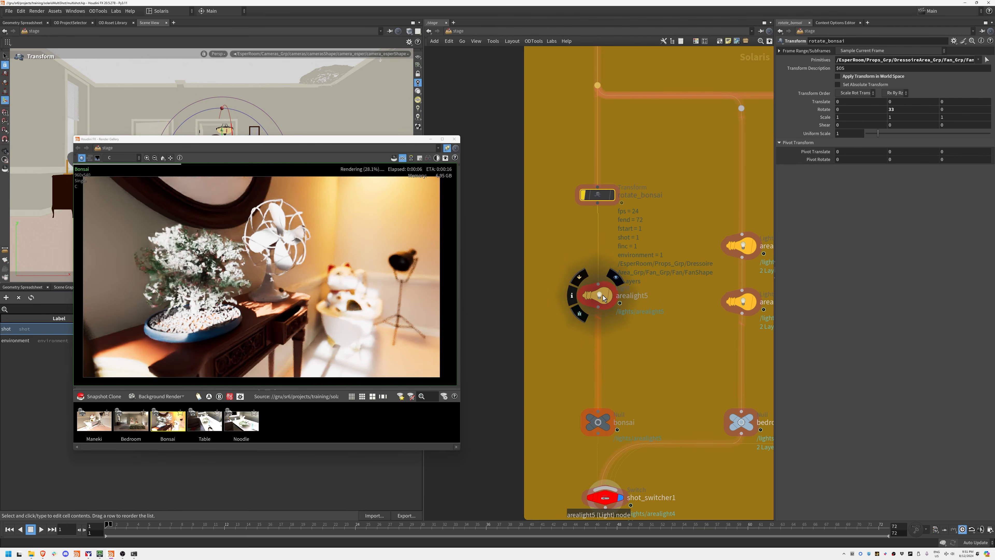
click(599, 296)
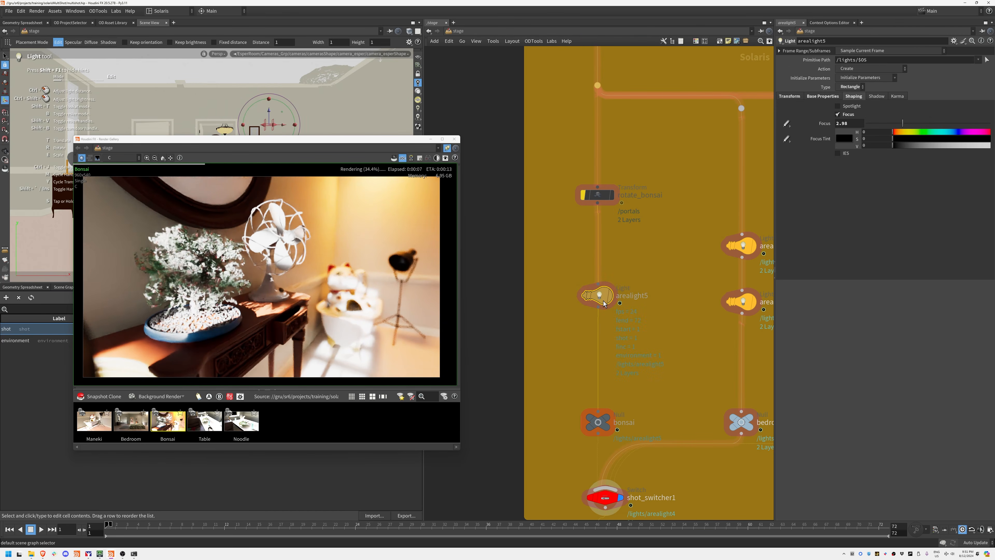
key(b)
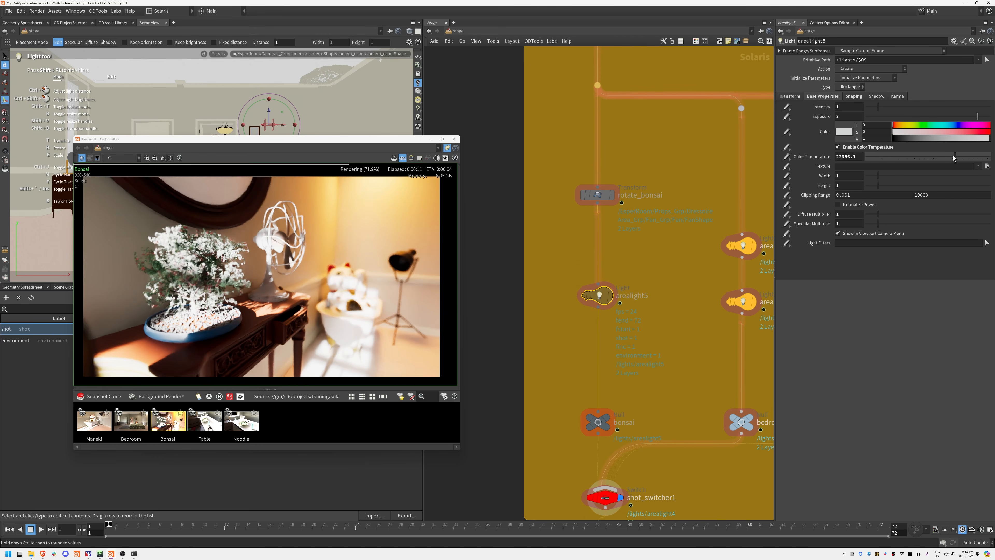
drag(953, 156, 977, 156)
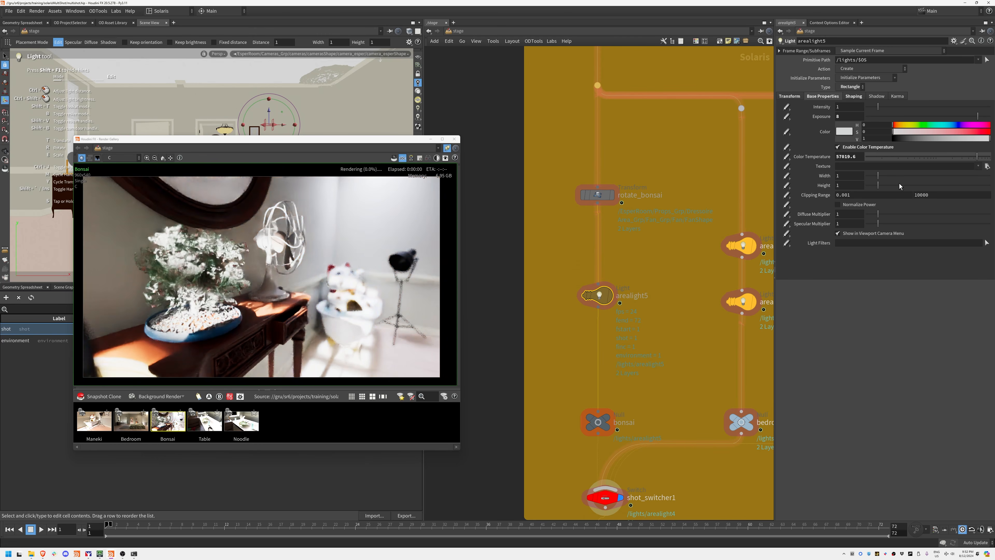
click(847, 147)
drag(948, 132, 959, 132)
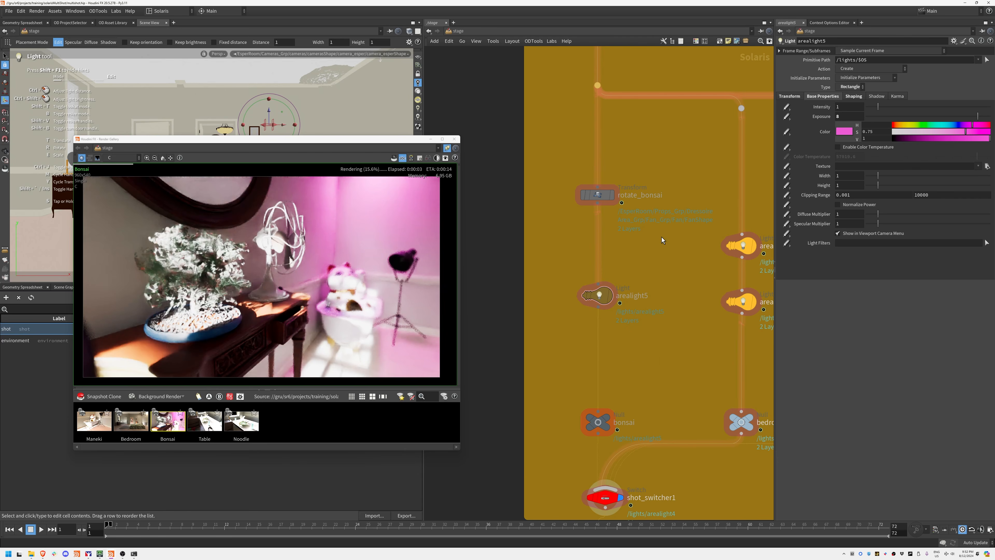
Step: Show the Bedroom render in the gallery and paste a copy of arealight5 above arealight2 in the bedroom branch
scroll(661, 237, down, 3)
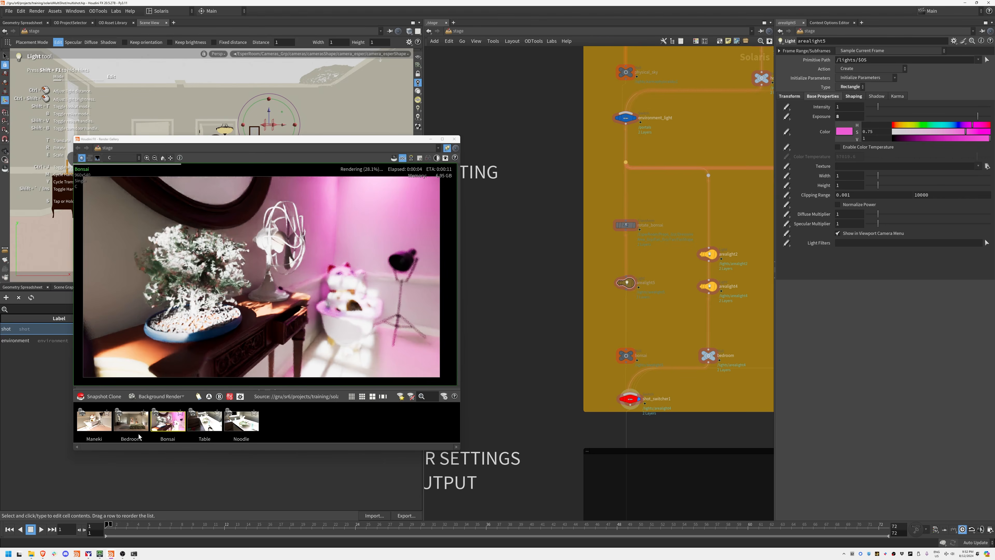
click(139, 434)
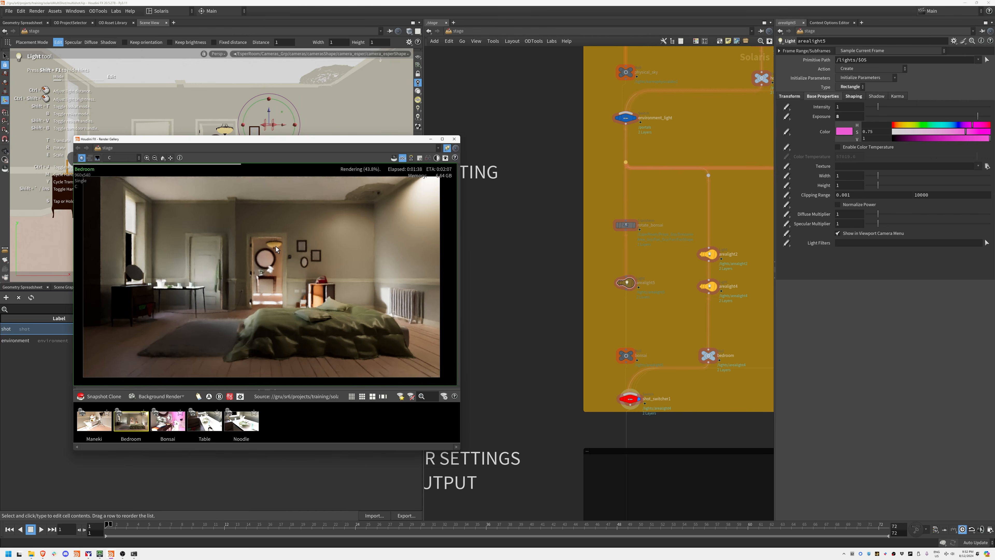
scroll(592, 216, up, 2)
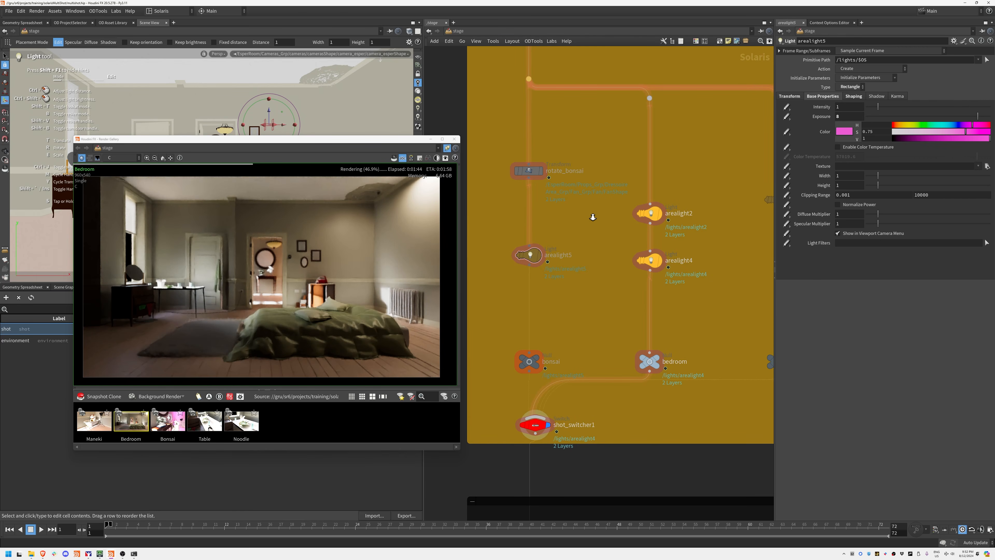
key(ctrl+v)
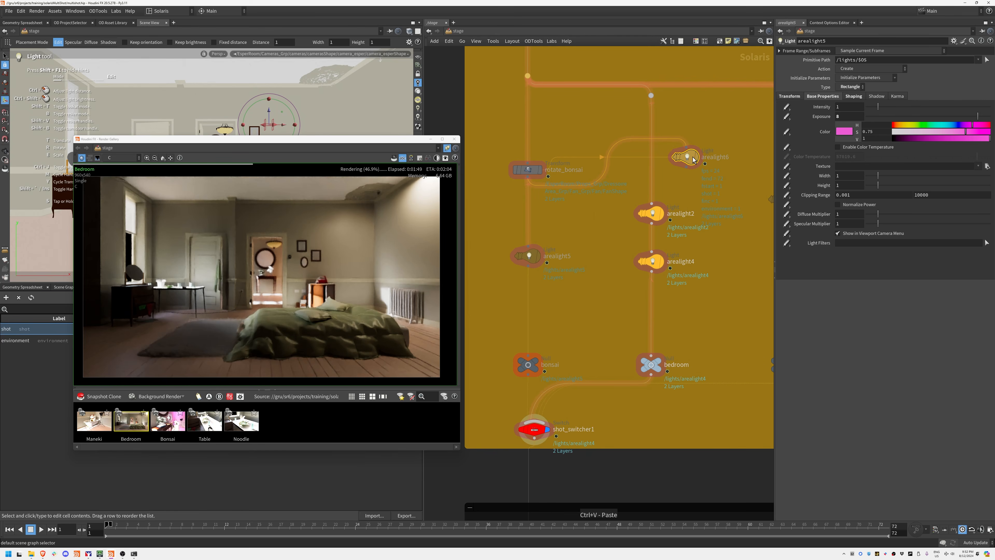
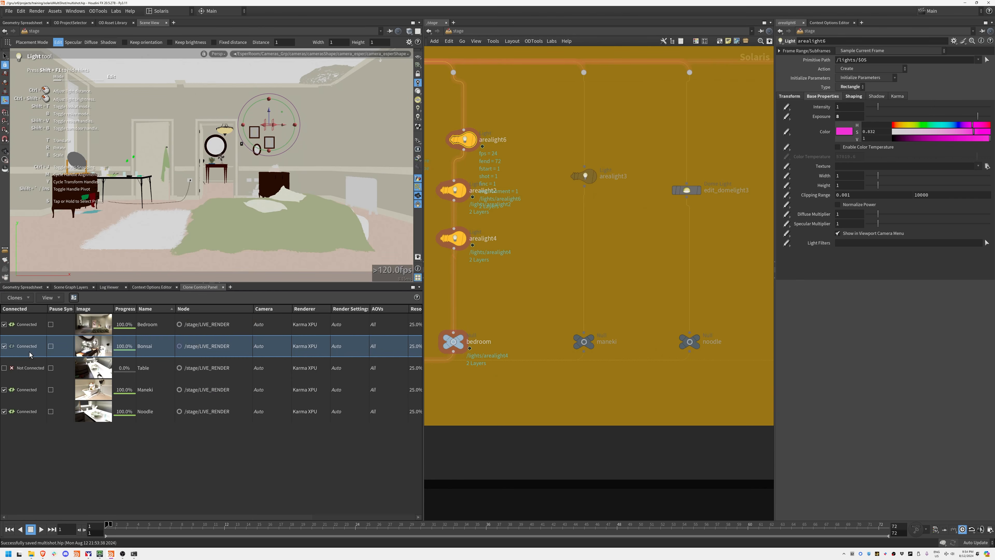
Step: Disconnect all the live render clones in the Clone Control Panel
click(33, 424)
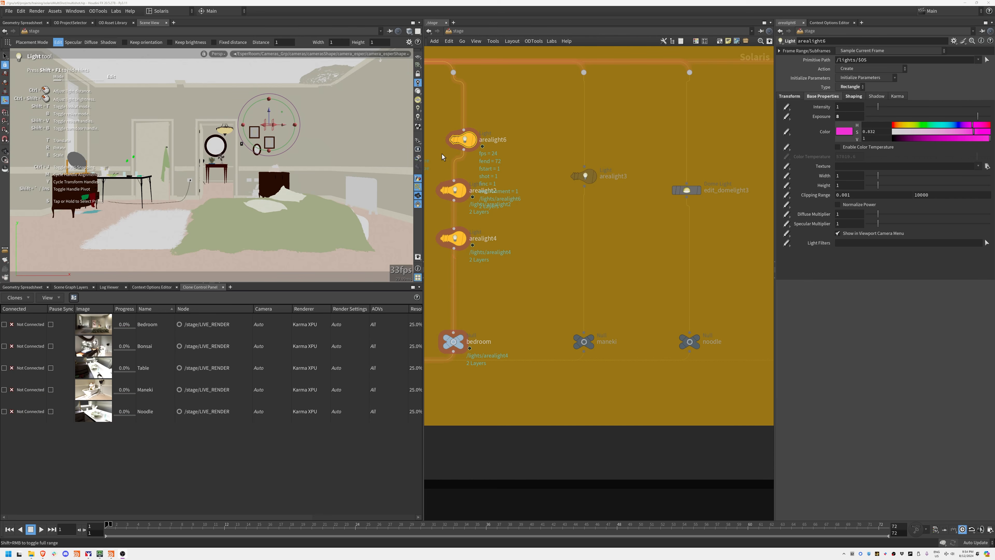
click(562, 335)
scroll(550, 402, down, 6)
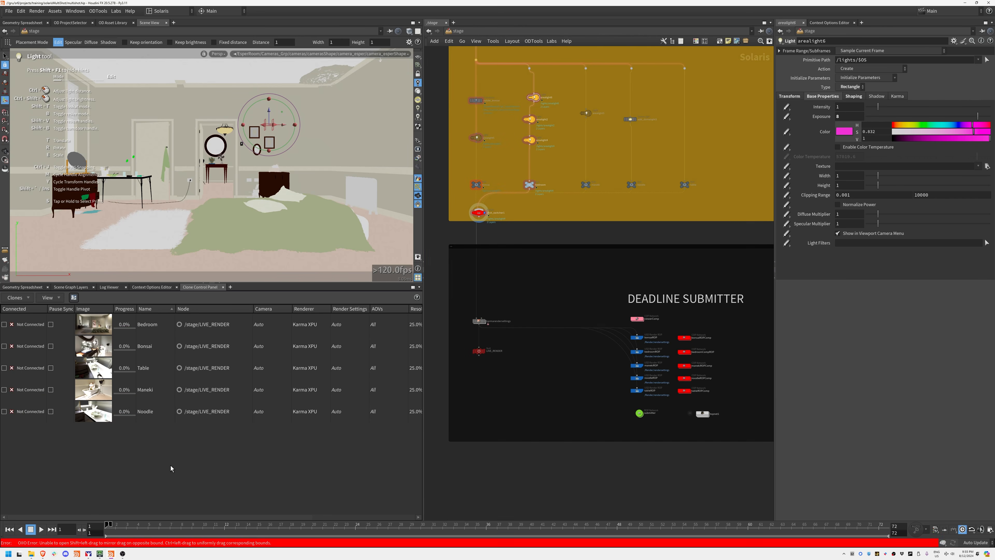
Step: Set the context options to shot Bonsai and environment Hdri Night
click(155, 287)
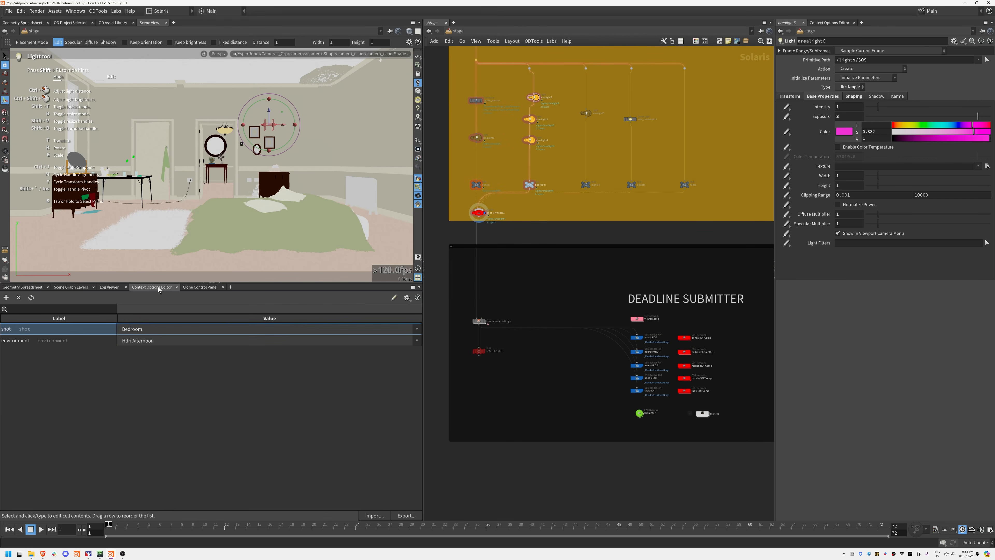
click(145, 332)
click(145, 339)
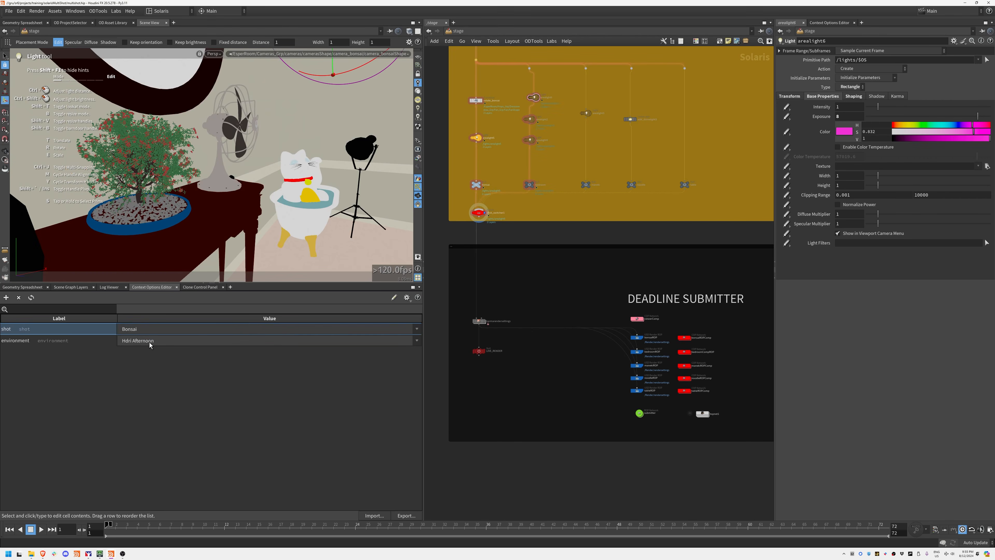
click(146, 340)
click(140, 368)
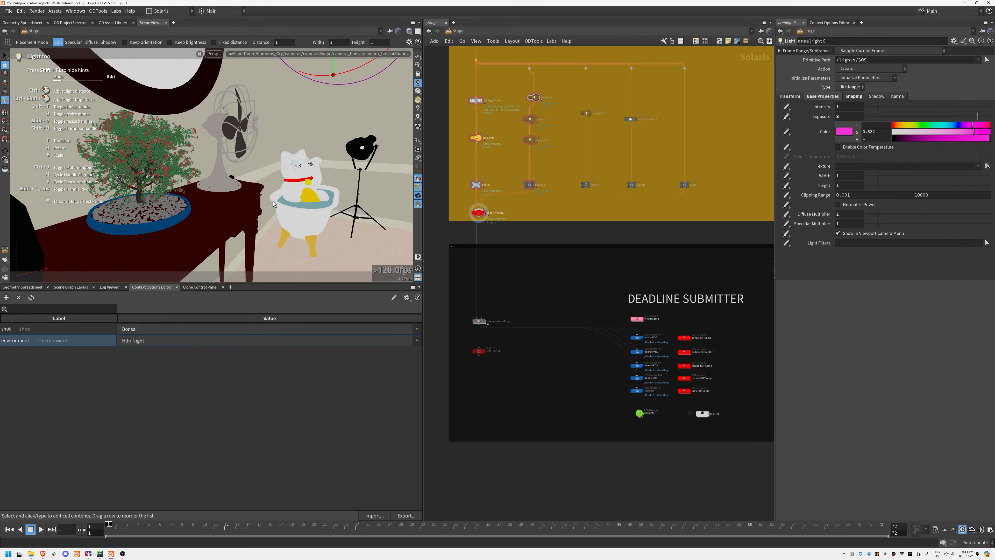
Step: Switch the viewport renderer to Karma XPU and make karmarendersettings the displayed node
click(212, 55)
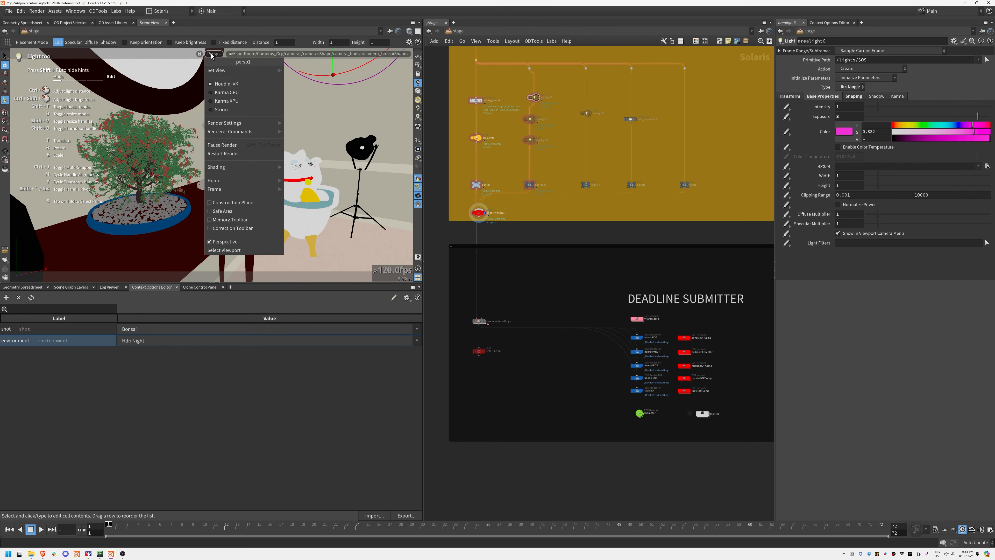
click(224, 102)
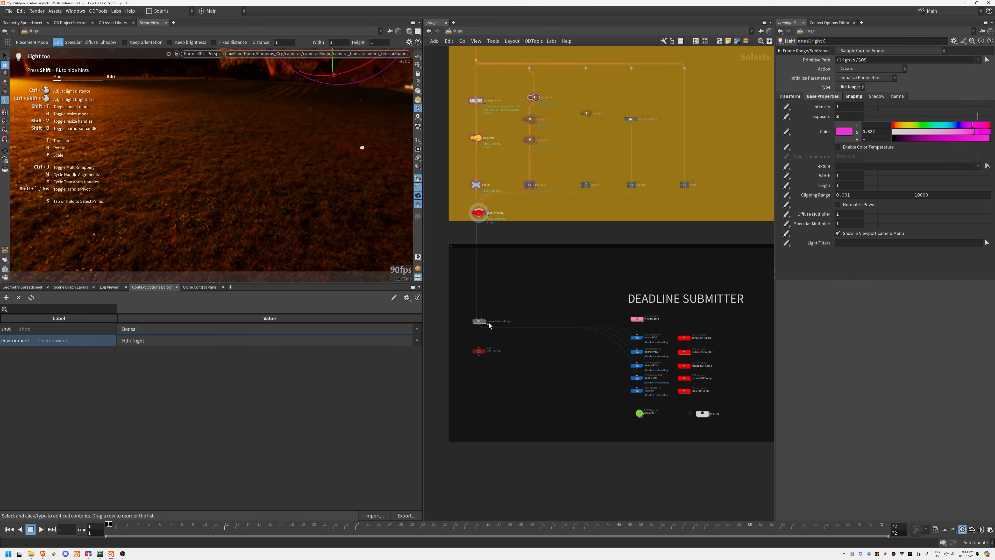
click(486, 313)
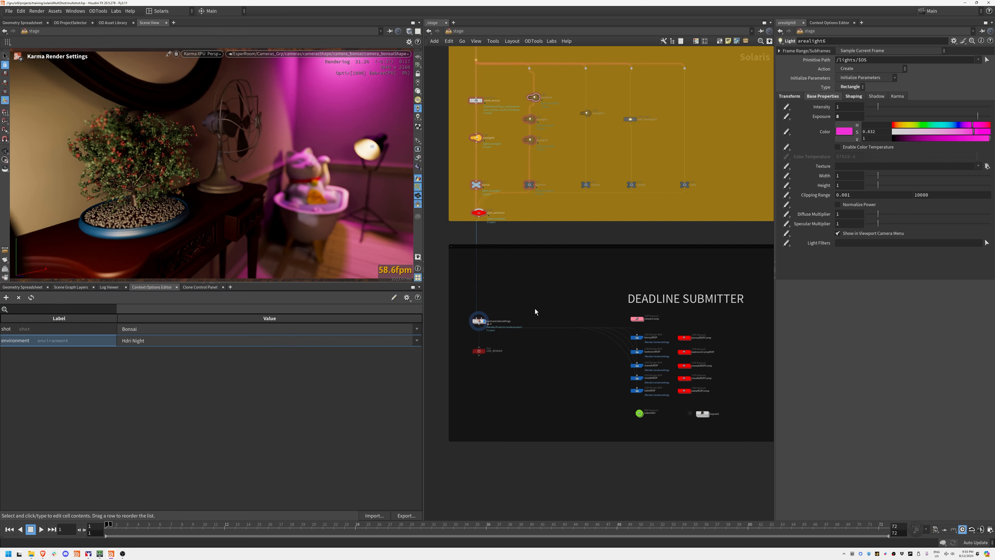
middle_drag(526, 311, 560, 295)
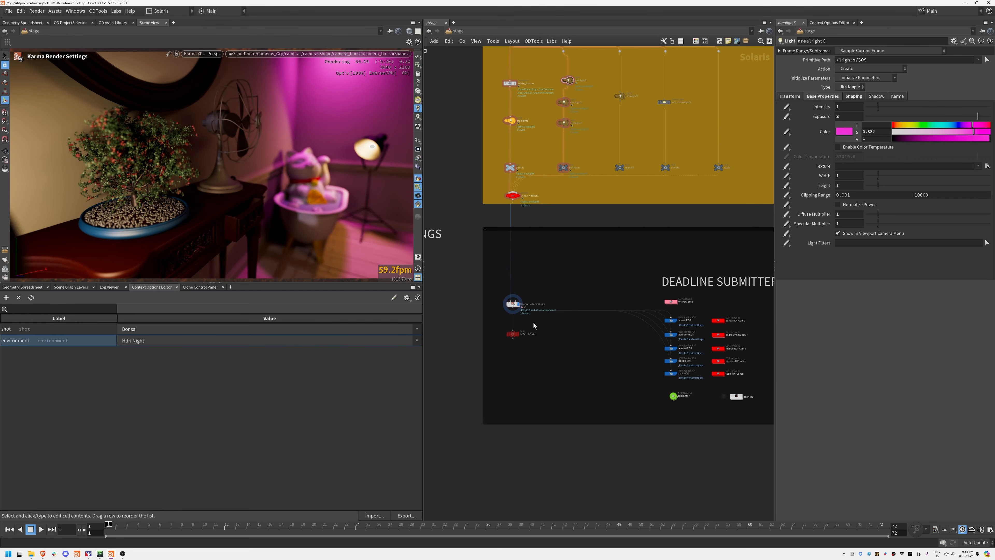
middle_drag(553, 347, 550, 380)
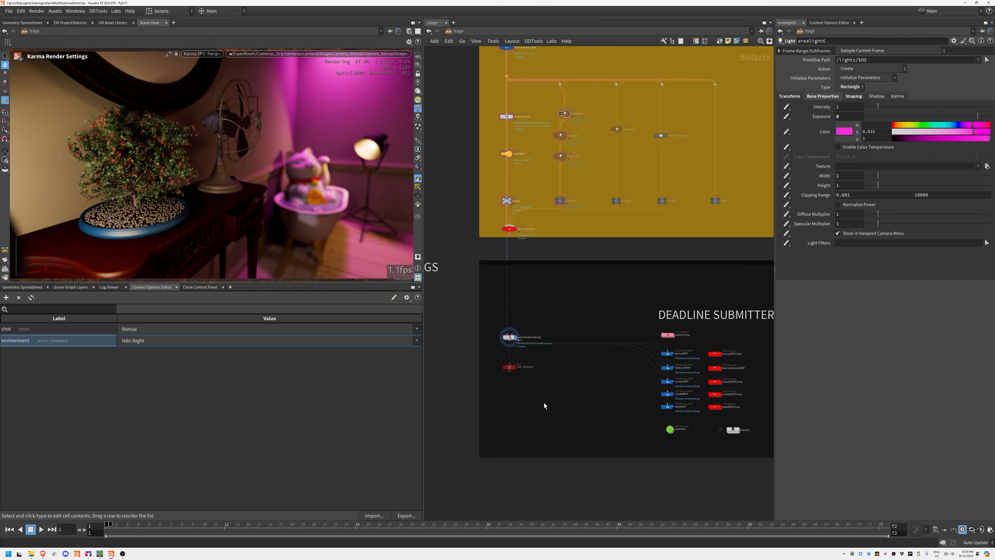
Step: Examine the image filter settings in the image output options of karmarendersettings
click(503, 339)
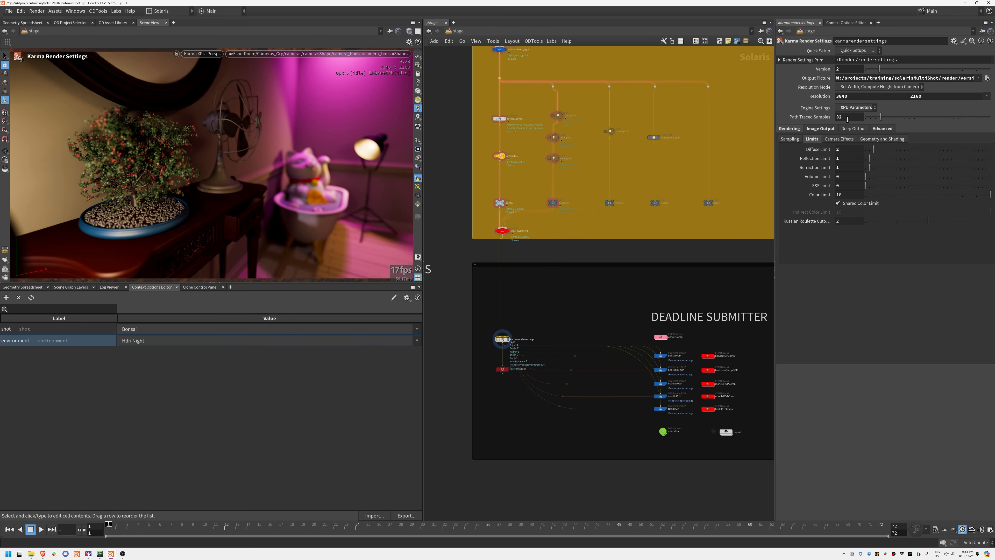
click(820, 128)
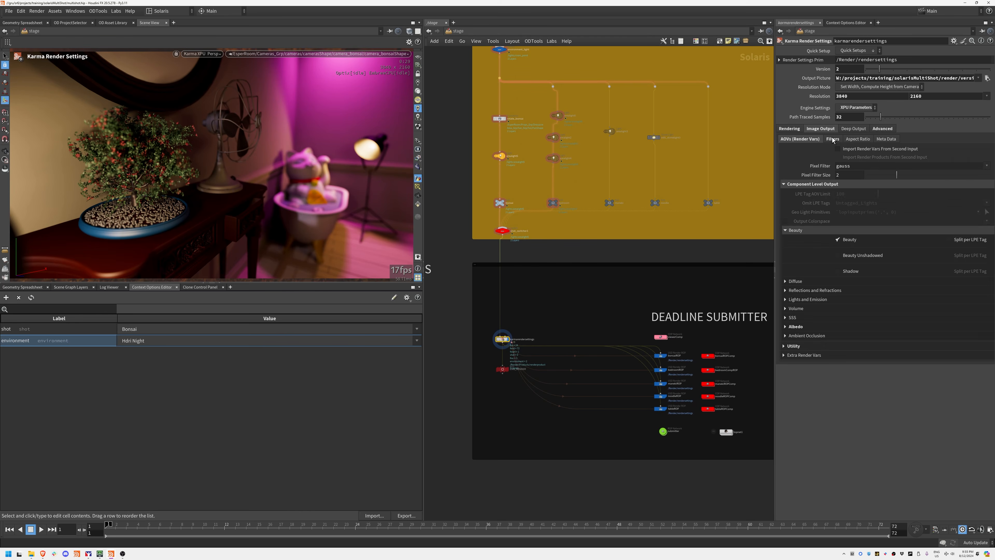
click(832, 139)
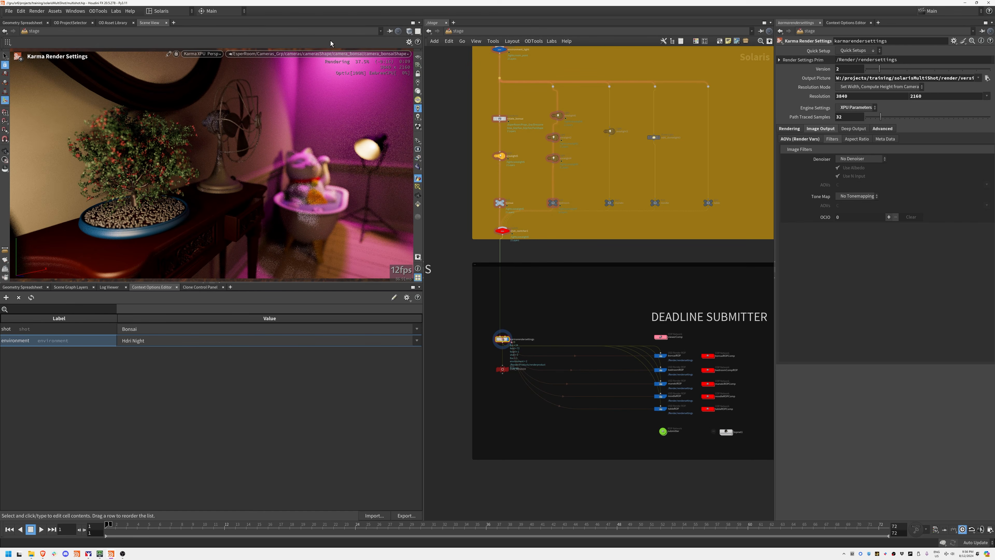
Step: Set the image resolution in the viewport's display options to Viewport Size
key(d)
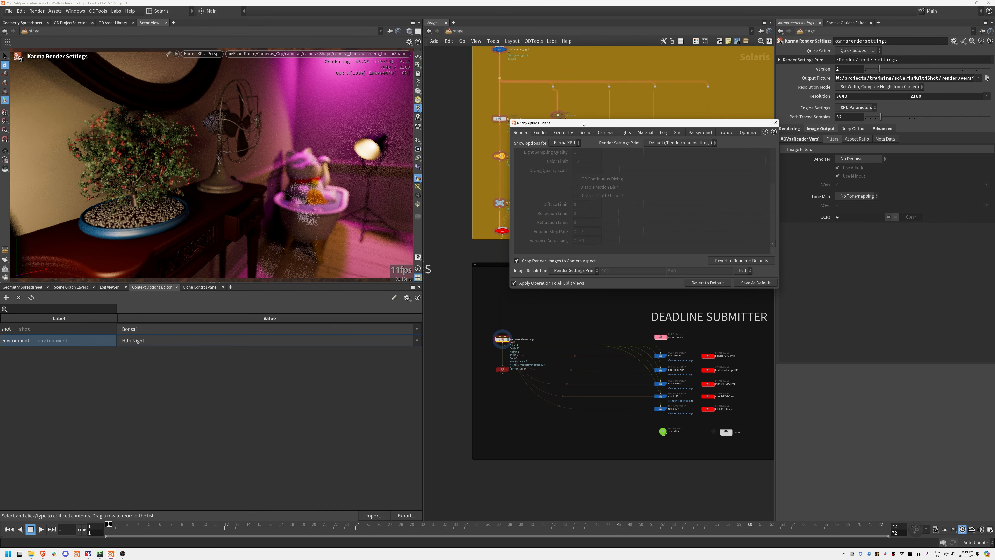
drag(583, 124, 348, 128)
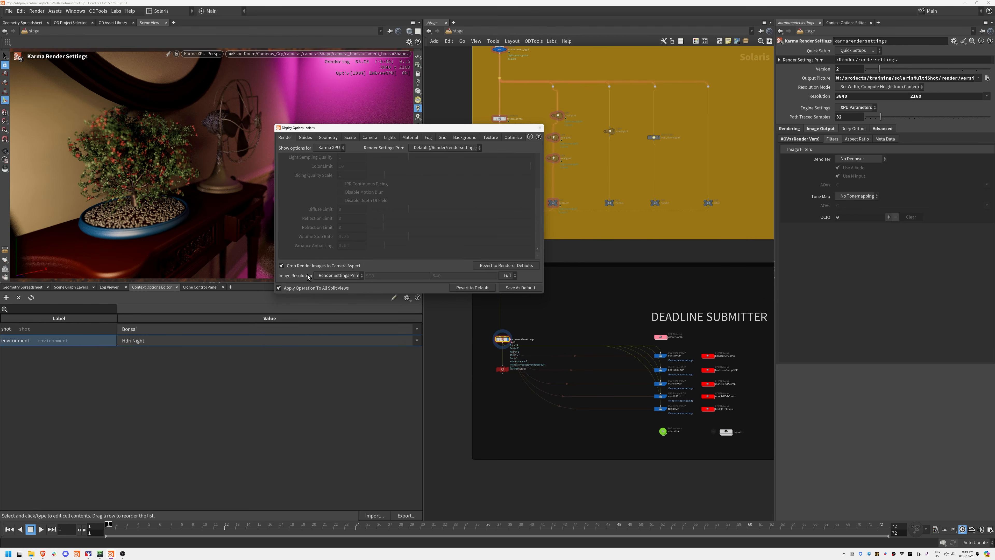
click(327, 276)
click(331, 286)
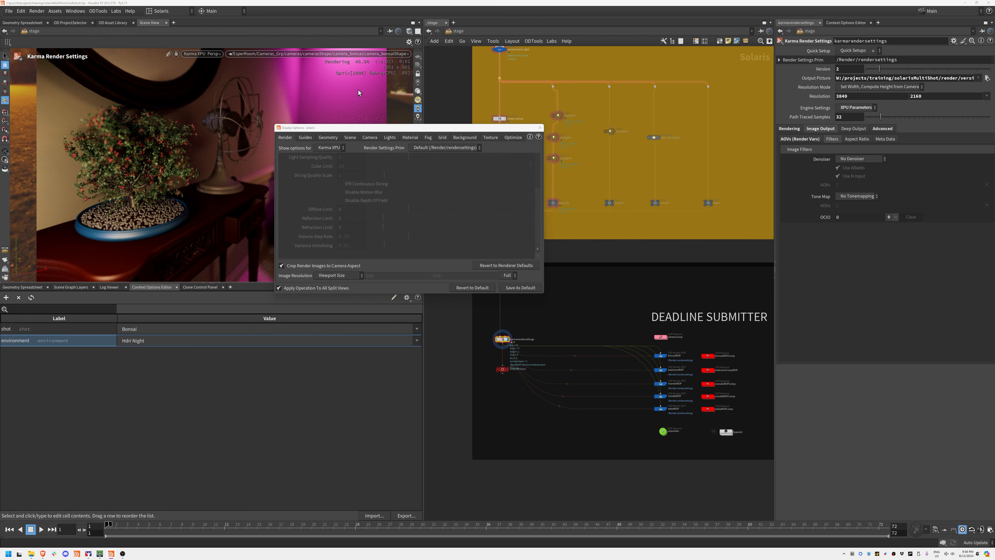
drag(460, 131, 430, 287)
key(d)
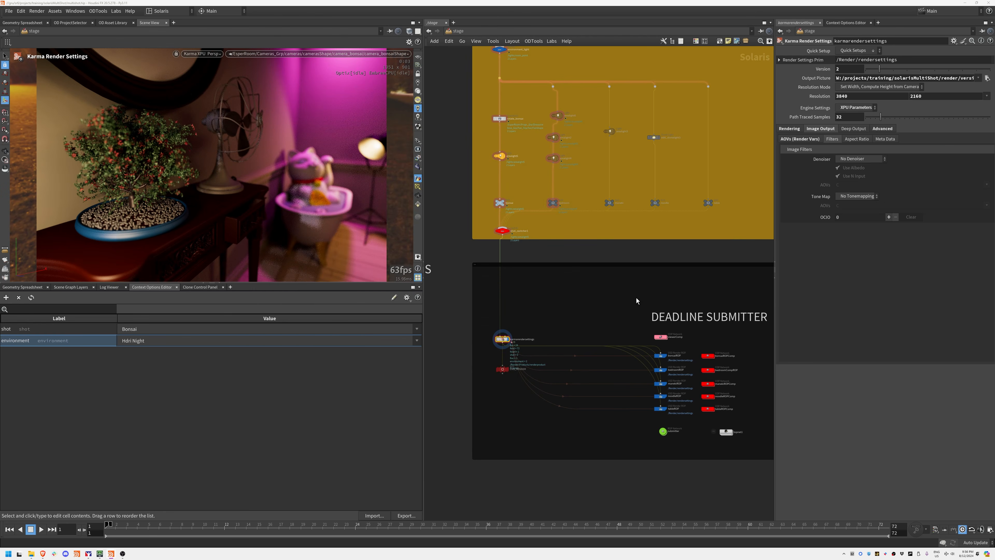
Step: Jump from the viewport to the currently selected slap comp network and return to the stage network
click(418, 165)
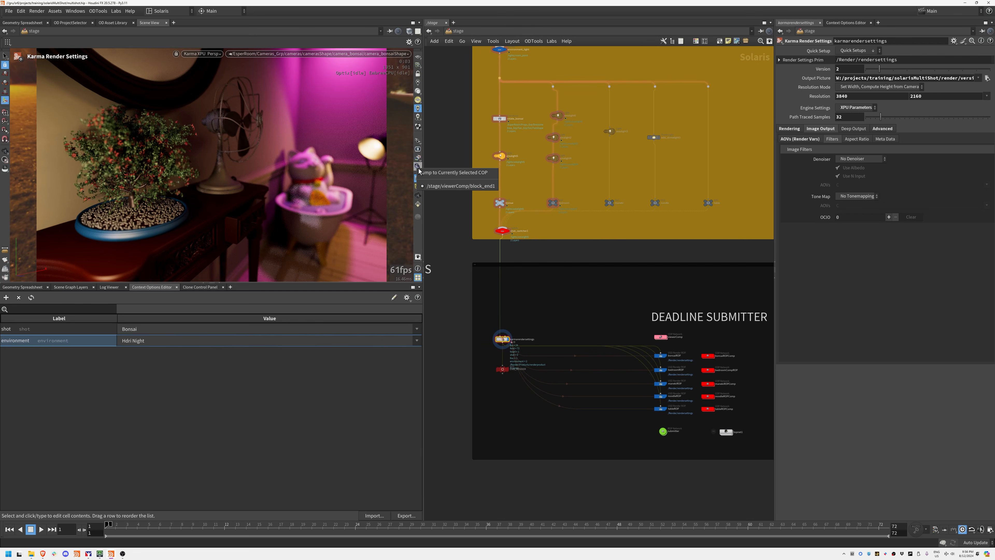
click(455, 173)
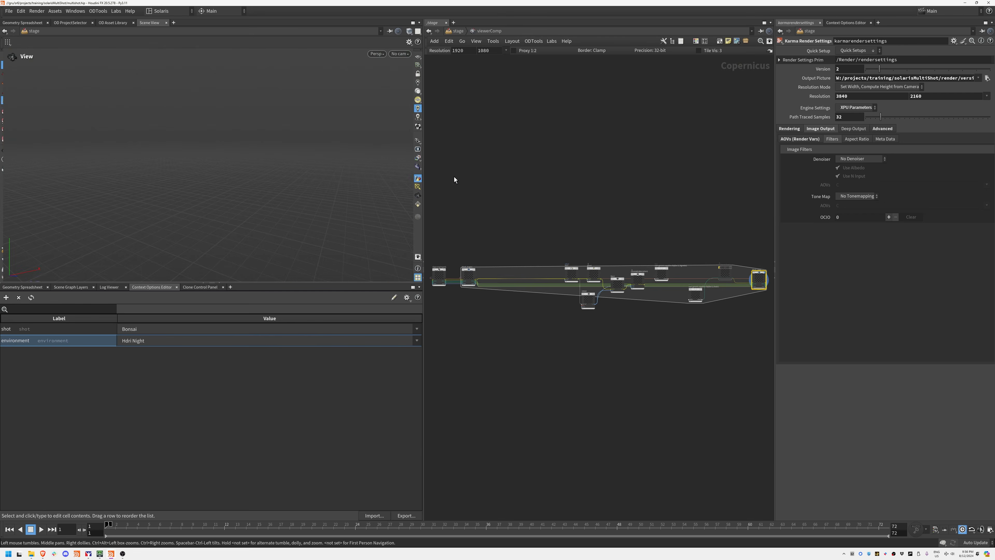
click(465, 32)
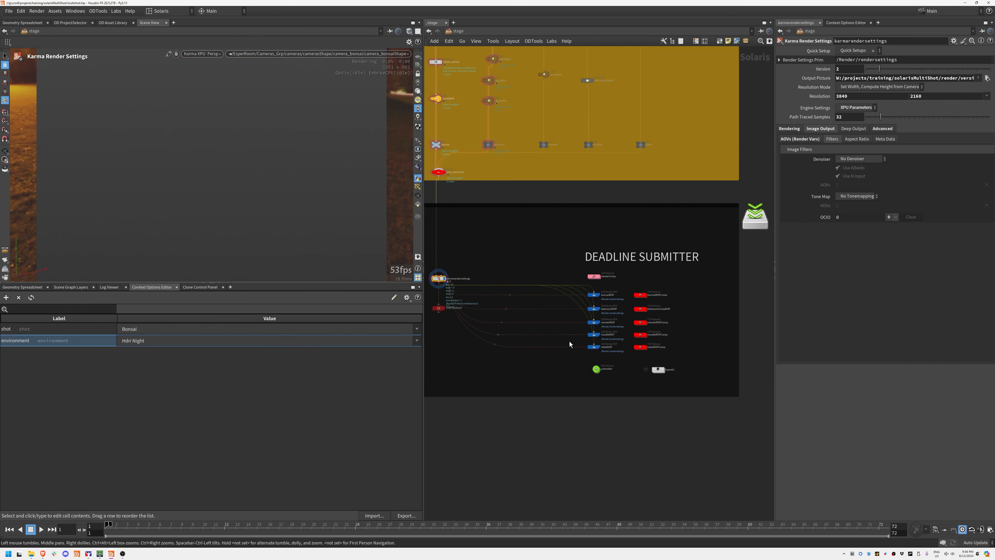
Step: Open the viewerComp COP network in the Deadline Submitter section and locate the import node at its start
scroll(569, 341, up, 5)
double_click(637, 220)
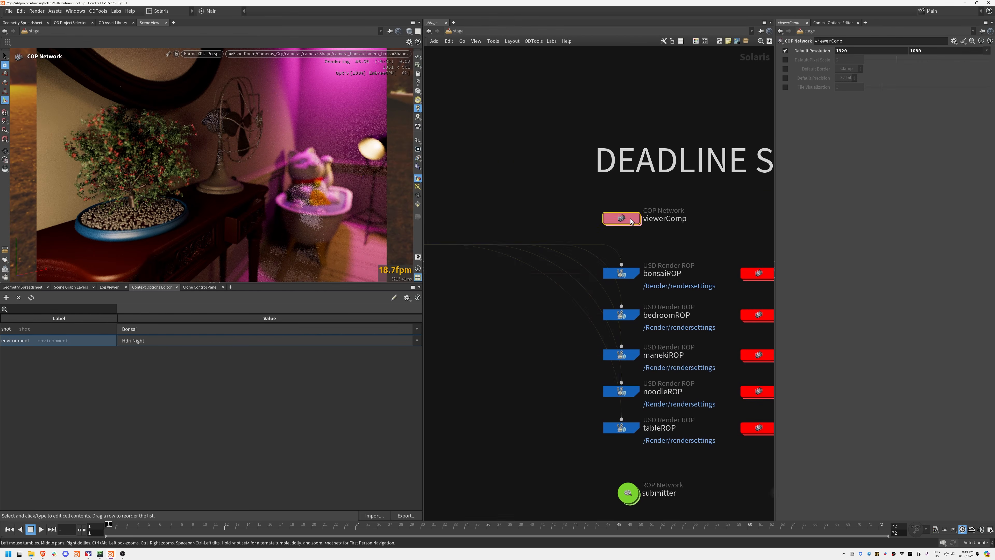
middle_drag(677, 187, 406, 176)
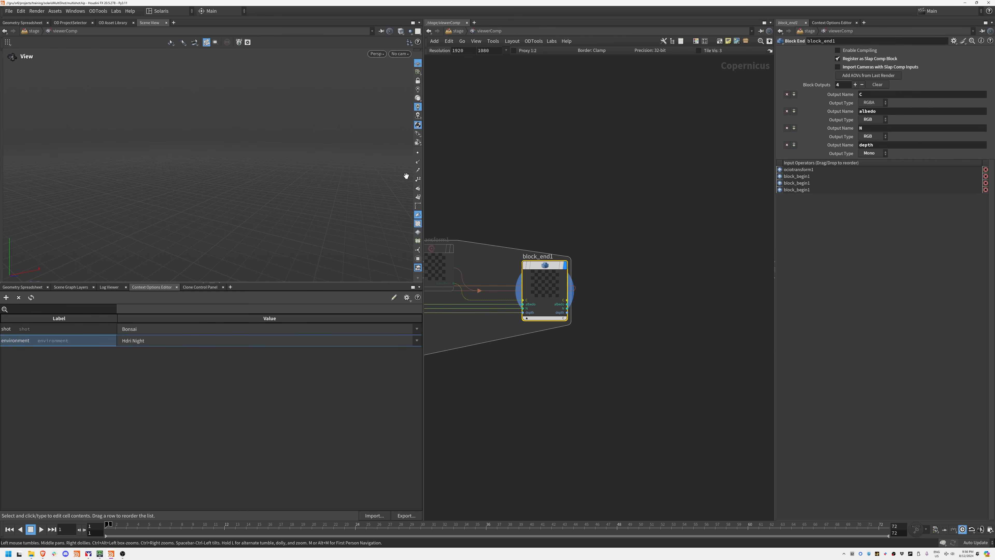
drag(623, 207, 543, 285)
right_drag(575, 182, 535, 185)
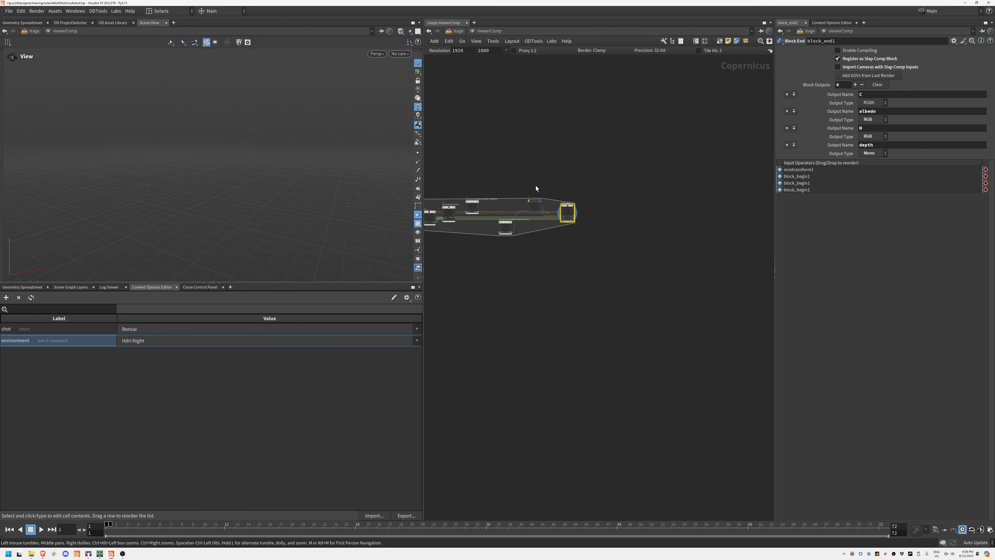
middle_drag(535, 185, 771, 186)
right_drag(503, 238, 539, 227)
middle_drag(540, 226, 626, 390)
Step: Display the slapcompimport1 node's output and frame its image in the viewport
click(571, 184)
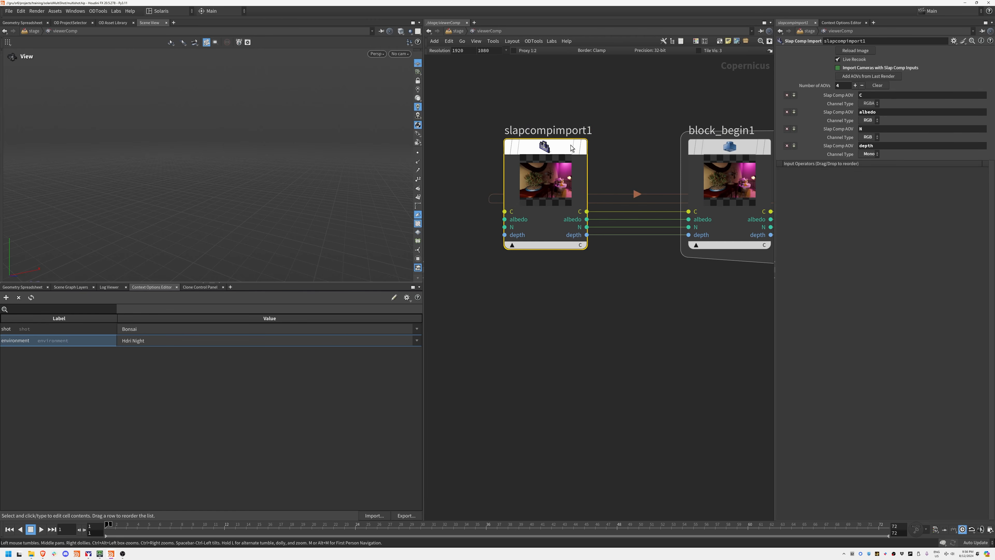
click(582, 101)
key(f)
drag(235, 151, 266, 149)
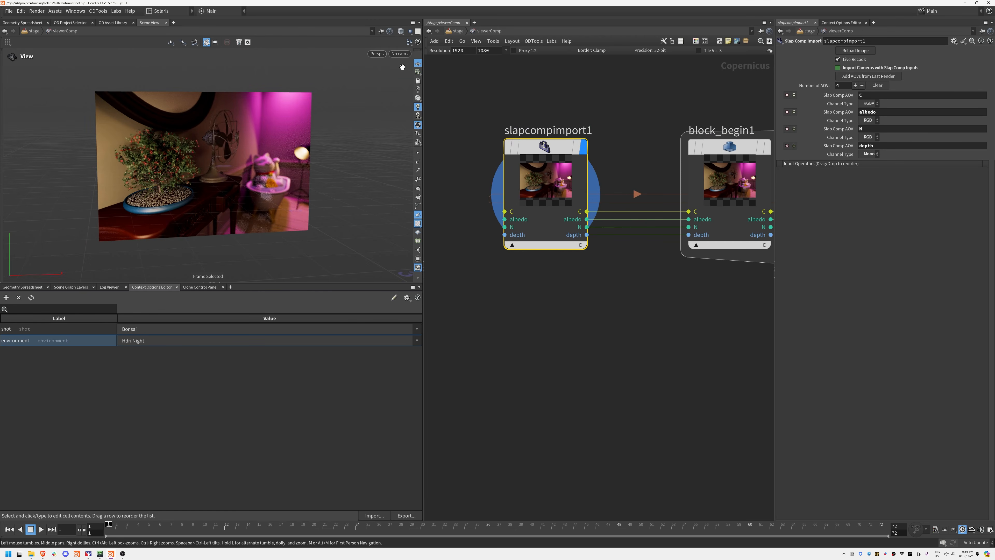
Step: Hide the viewport's reference grid and save the scene file
click(417, 63)
key(ctrl+s)
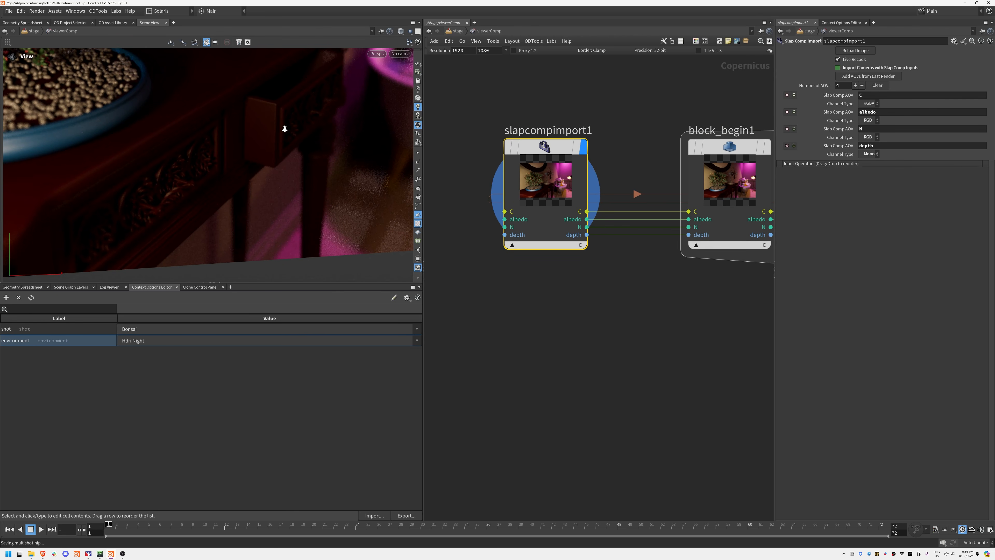
right_drag(256, 156, 268, 218)
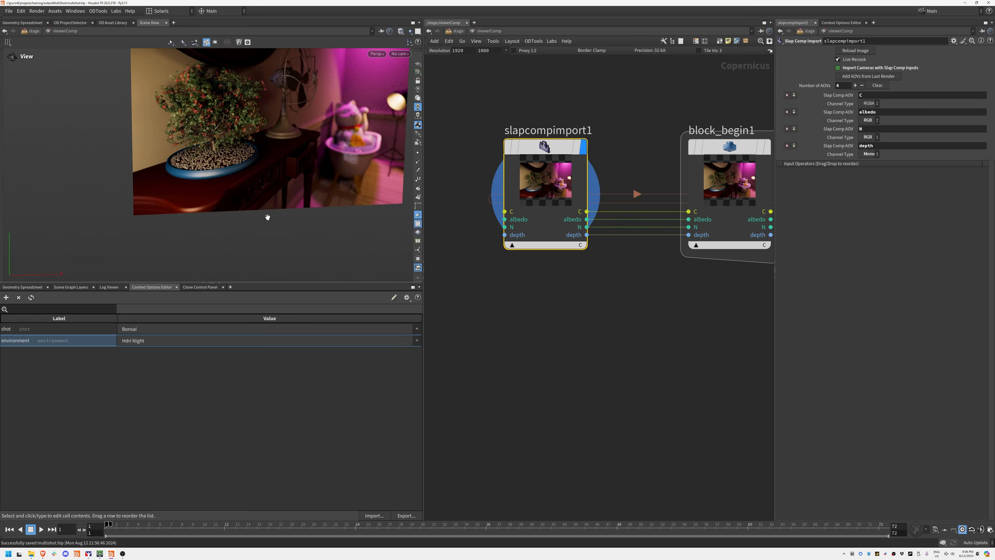
middle_drag(295, 174, 228, 213)
right_drag(228, 213, 240, 211)
middle_drag(240, 211, 232, 218)
right_drag(232, 219, 231, 220)
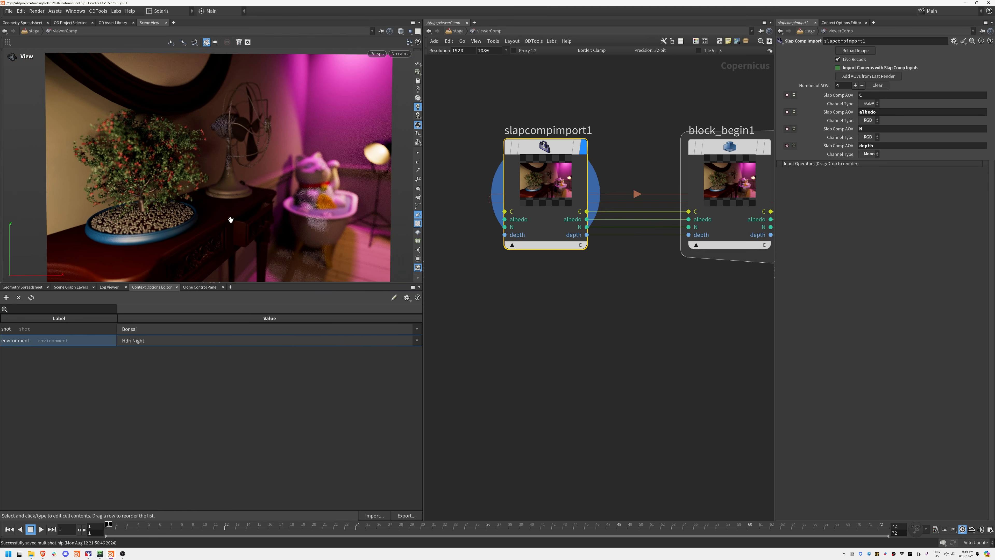
Step: Look along the viewerComp node chain from the import to its later effect nodes and return to the stage network
middle_drag(686, 355, 584, 323)
right_drag(584, 323, 627, 334)
middle_drag(628, 334, 398, 300)
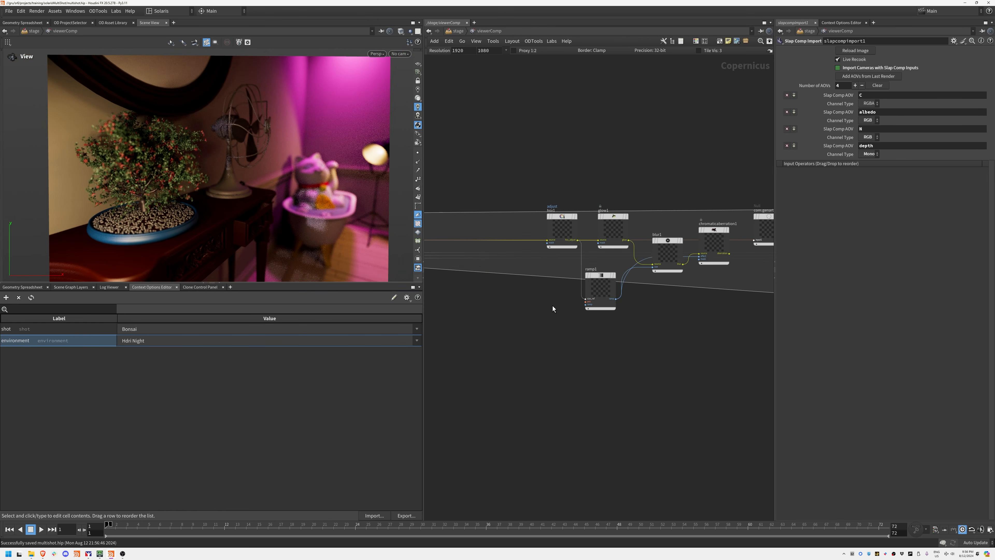
middle_drag(681, 309, 520, 307)
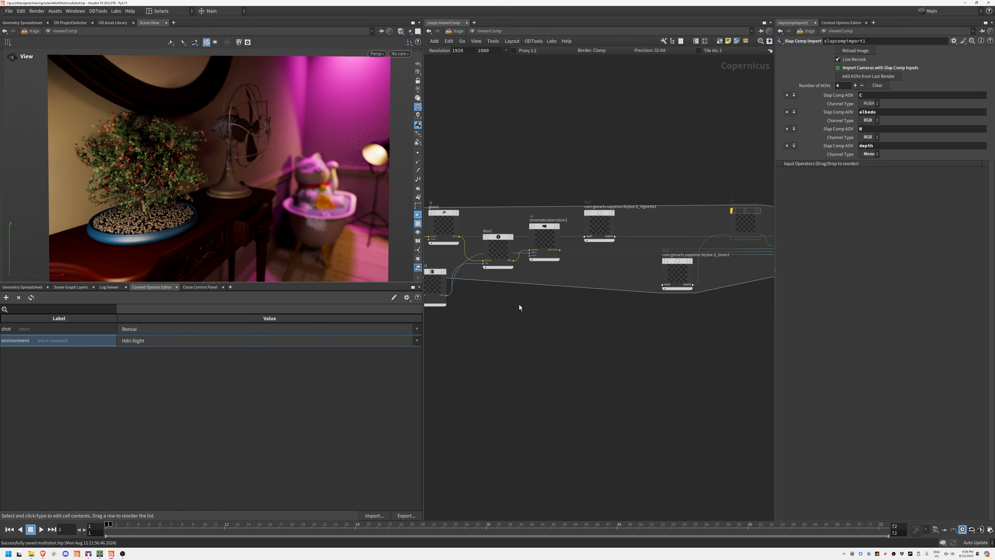
middle_drag(703, 314, 825, 303)
click(459, 31)
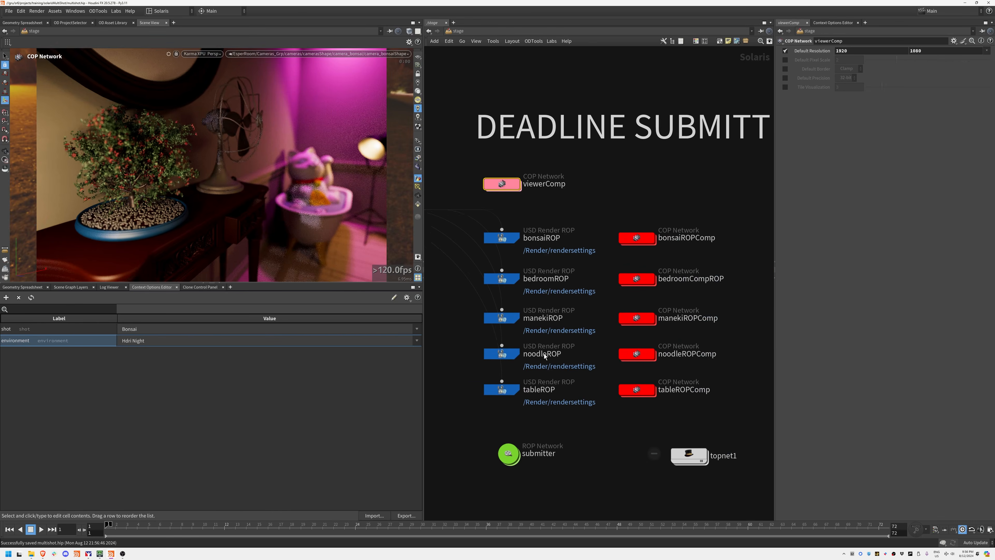
Step: Open the bonsaiROPComp network and examine its file1 import and the block_begin1 node it feeds
double_click(612, 230)
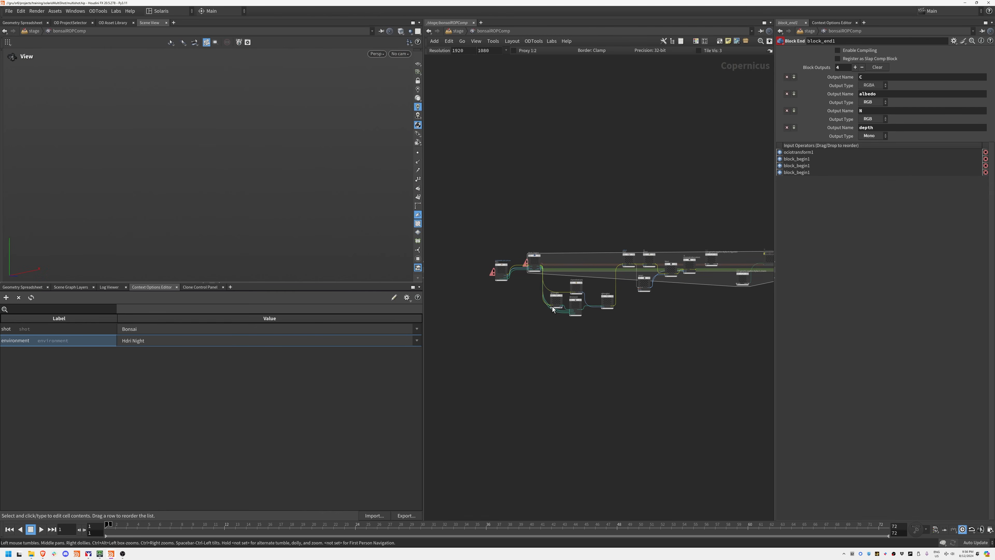
middle_drag(606, 209, 612, 158)
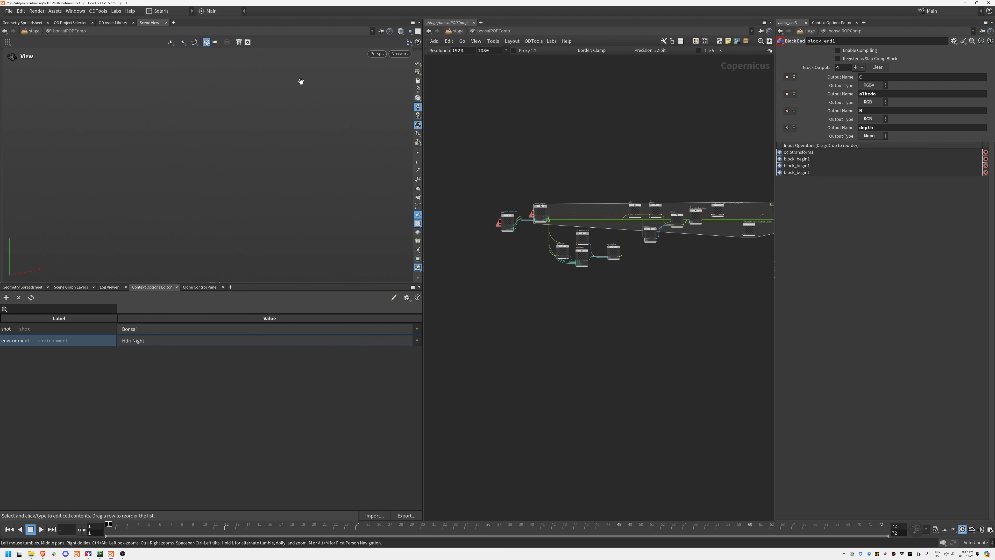
right_drag(481, 251, 504, 250)
right_drag(570, 235, 589, 177)
middle_drag(588, 177, 549, 293)
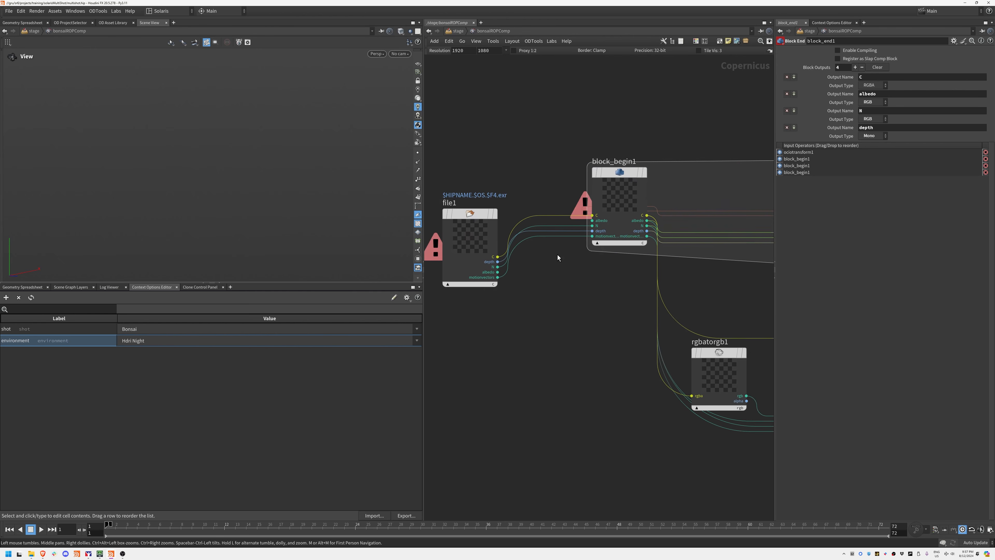
right_drag(557, 254, 533, 255)
middle_drag(664, 325, 580, 255)
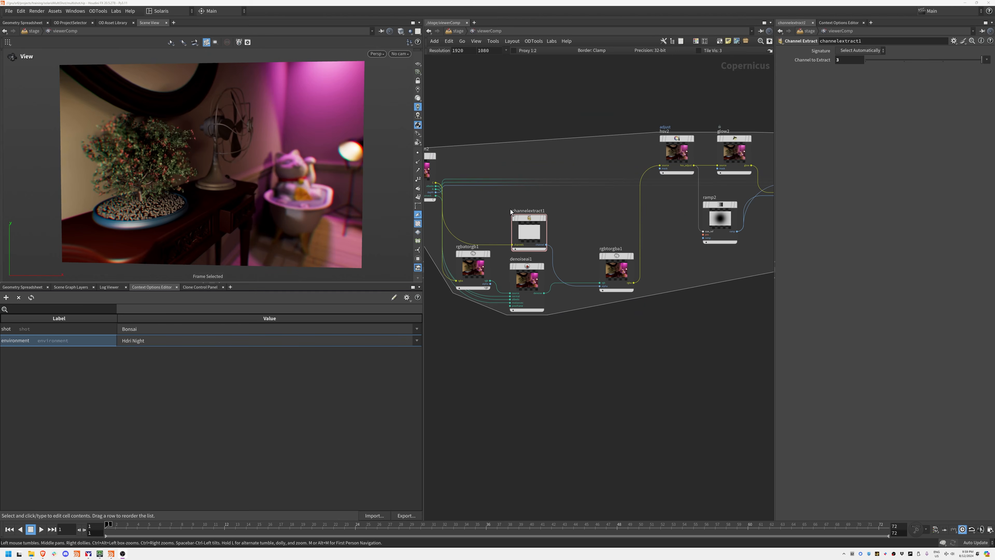
Step: Locate the denoising branch after block_begin2 in viewerComp and display the rgbatorgb1 output
middle_drag(500, 202, 524, 196)
right_drag(524, 195, 629, 203)
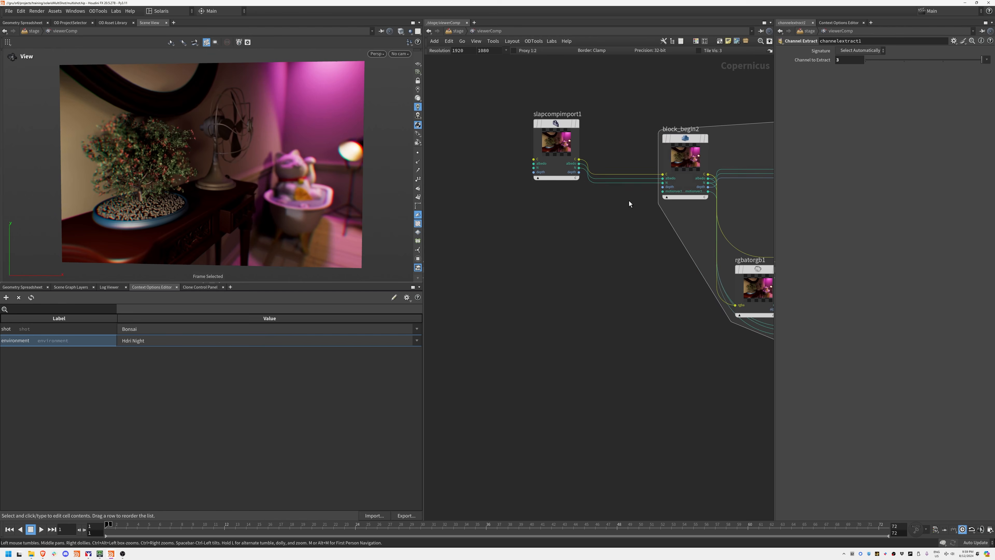
middle_drag(613, 215, 482, 205)
right_drag(482, 206, 505, 204)
middle_drag(696, 202, 553, 136)
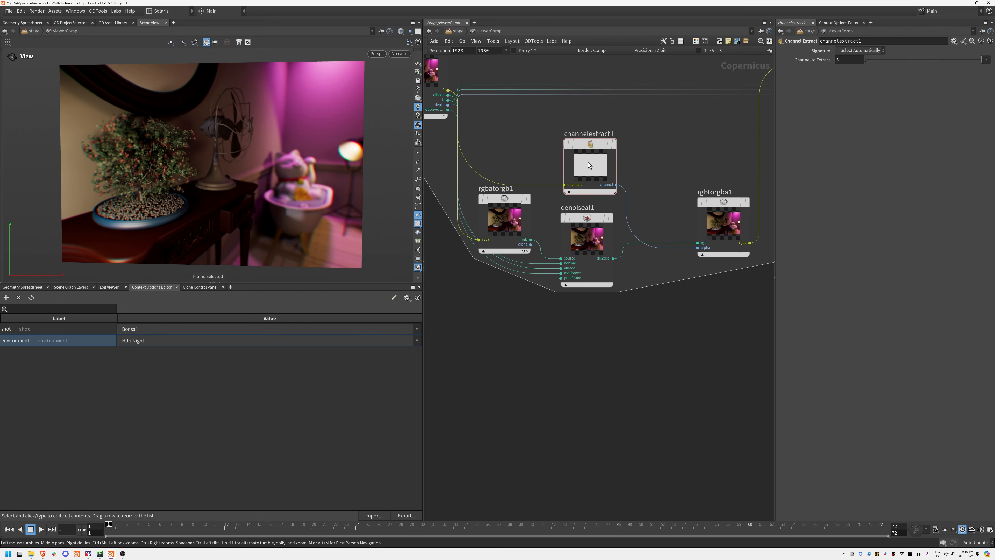
click(533, 206)
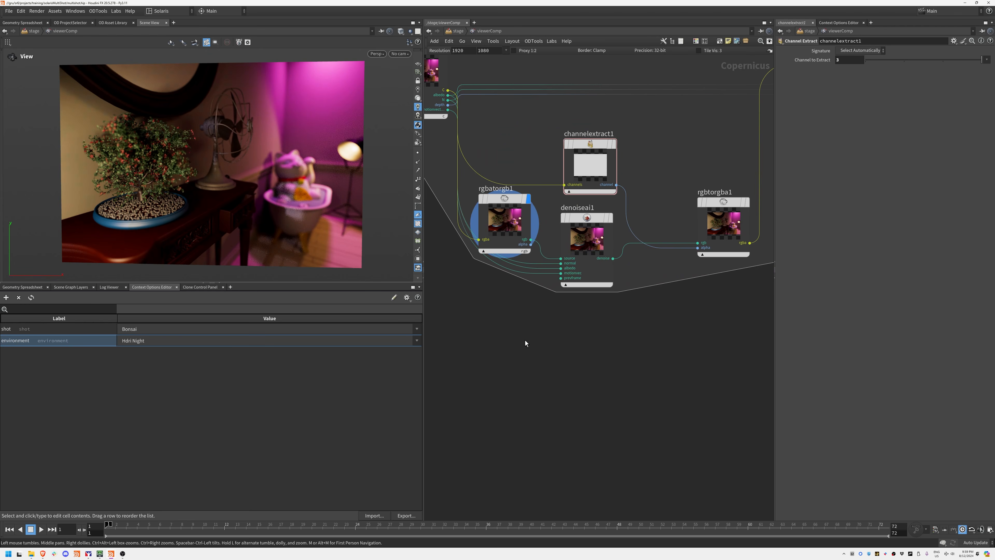
Step: Select the denoiseai1 node to show its parameters and inspect its inputs
scroll(577, 316, up, 3)
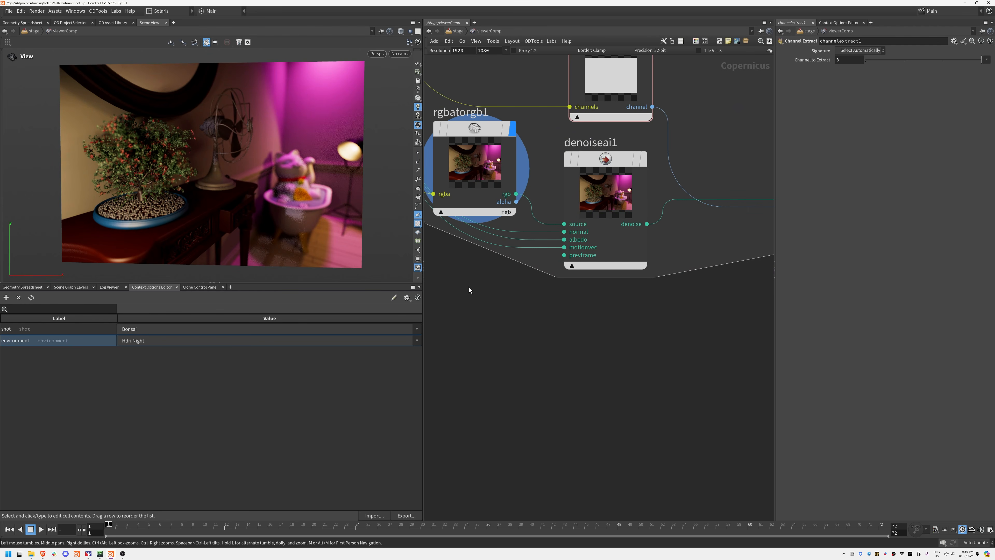
middle_drag(481, 310, 533, 314)
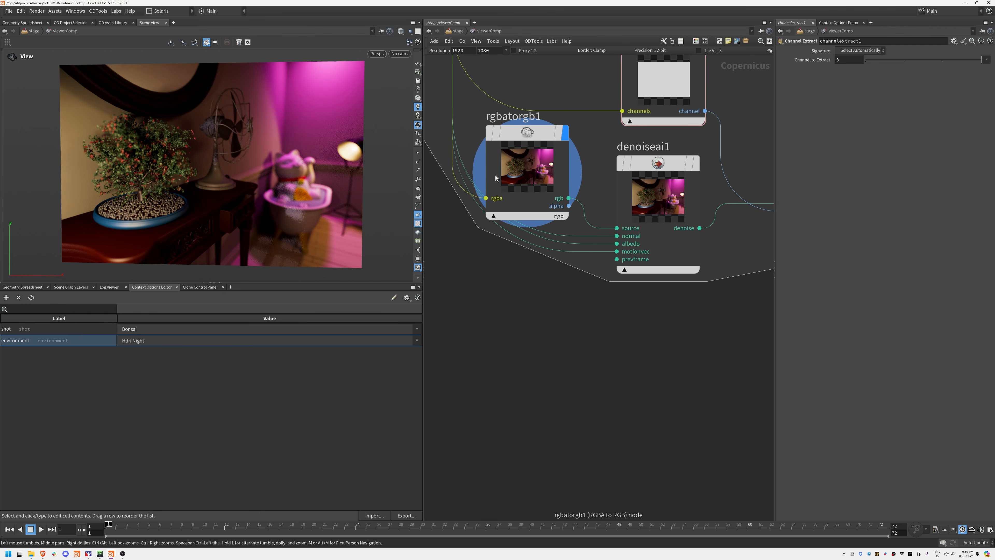
click(576, 169)
click(668, 178)
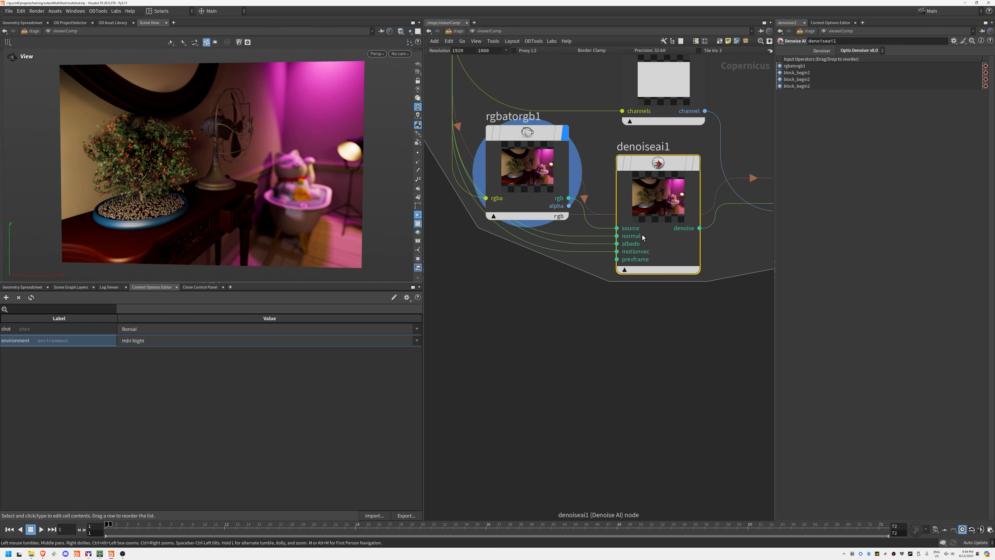
Step: Trace the denoiser's inputs back, showing the parameters of block_begin2 and then rgbatorgb1
middle_drag(506, 251, 578, 331)
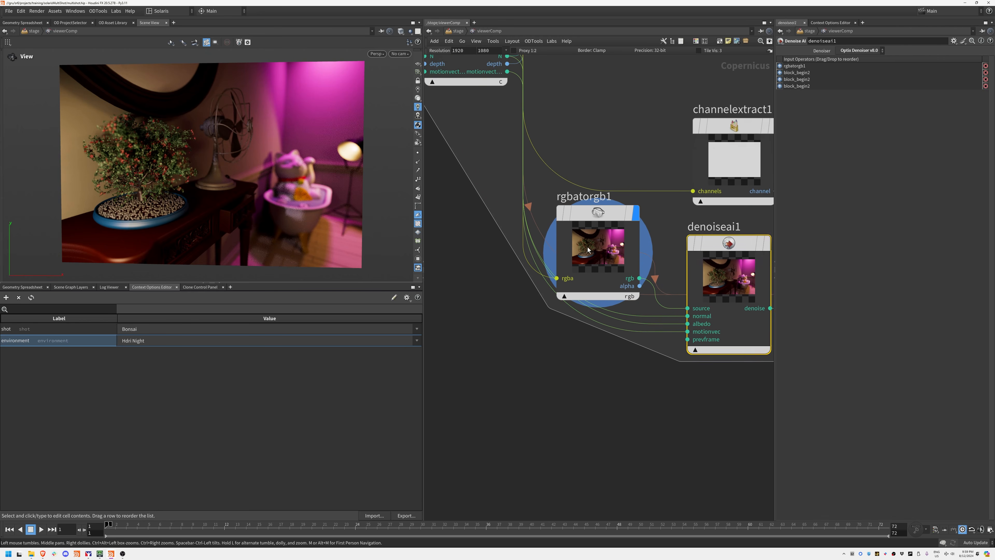
middle_drag(511, 116, 554, 211)
click(523, 112)
middle_drag(599, 94, 572, 153)
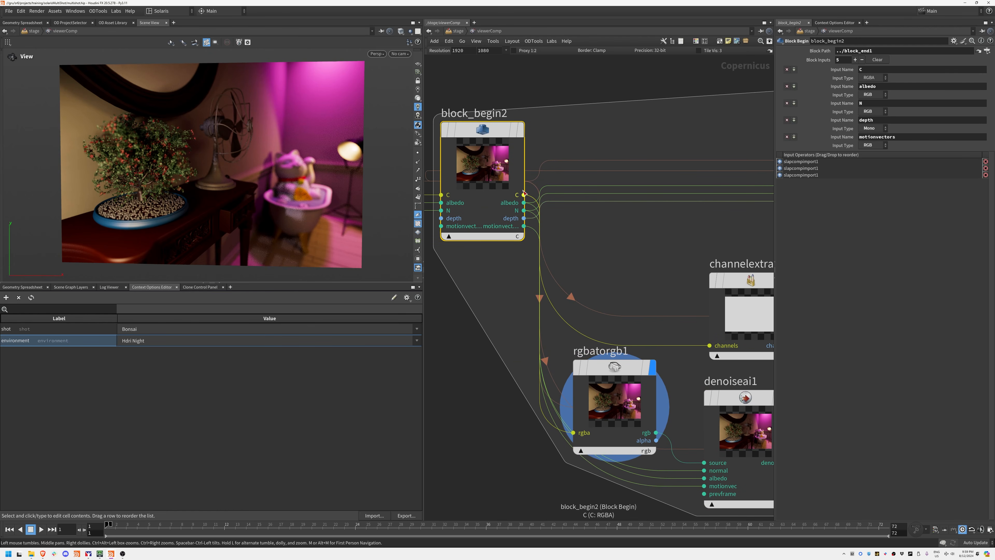
click(613, 379)
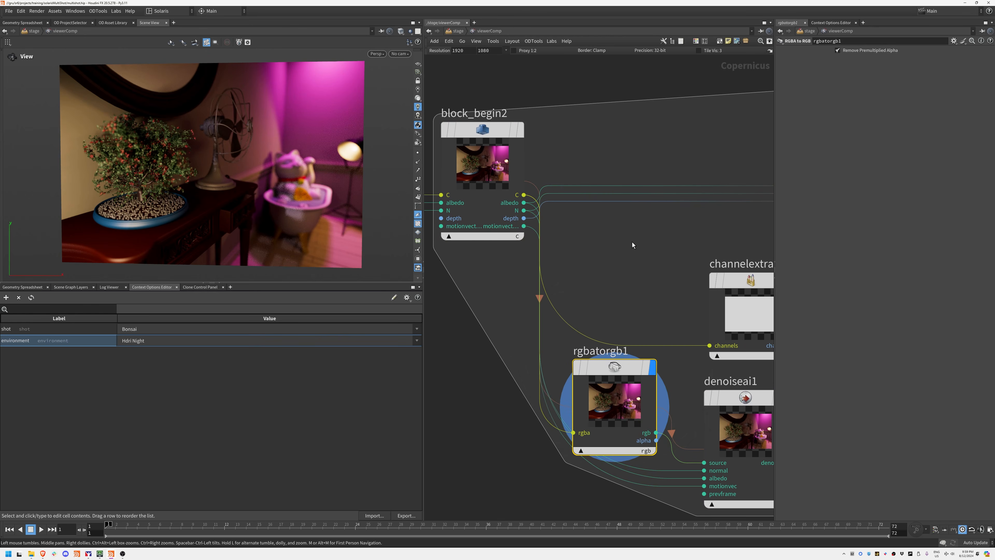
Step: Display block_begin2 and cycle its viewed output through albedo, N, depth and motionvectors, ending on C
middle_drag(638, 272, 762, 342)
mouse_move(616, 383)
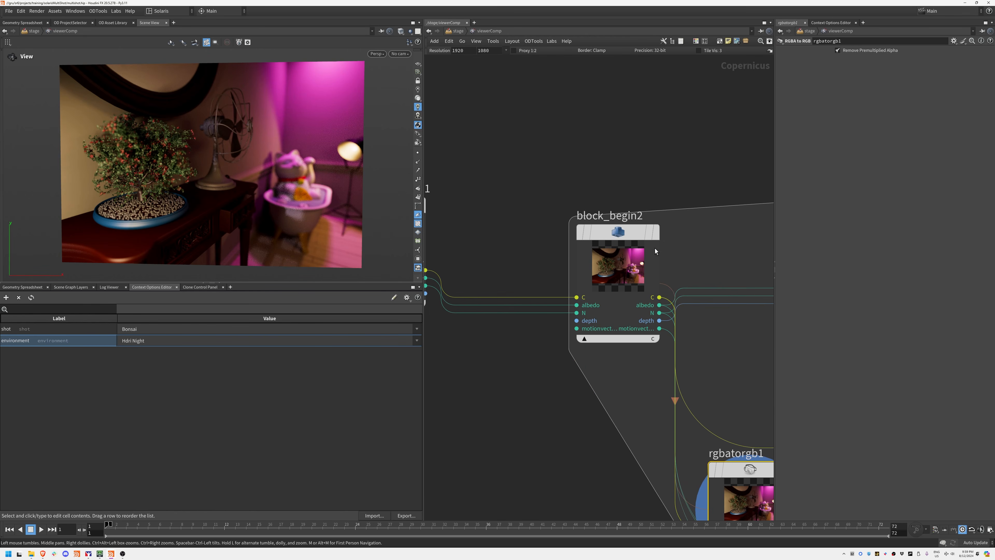
middle_drag(654, 164, 606, 121)
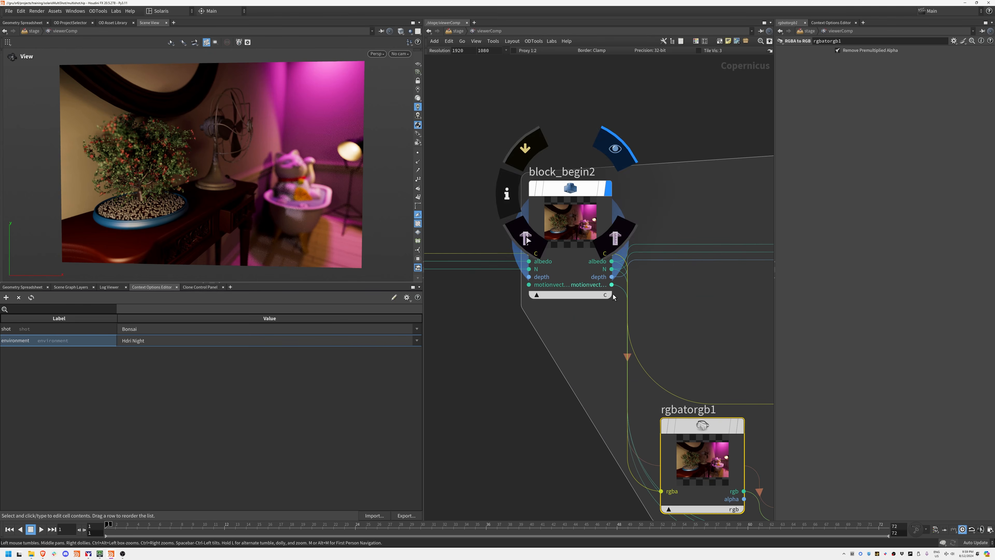
click(605, 294)
click(617, 309)
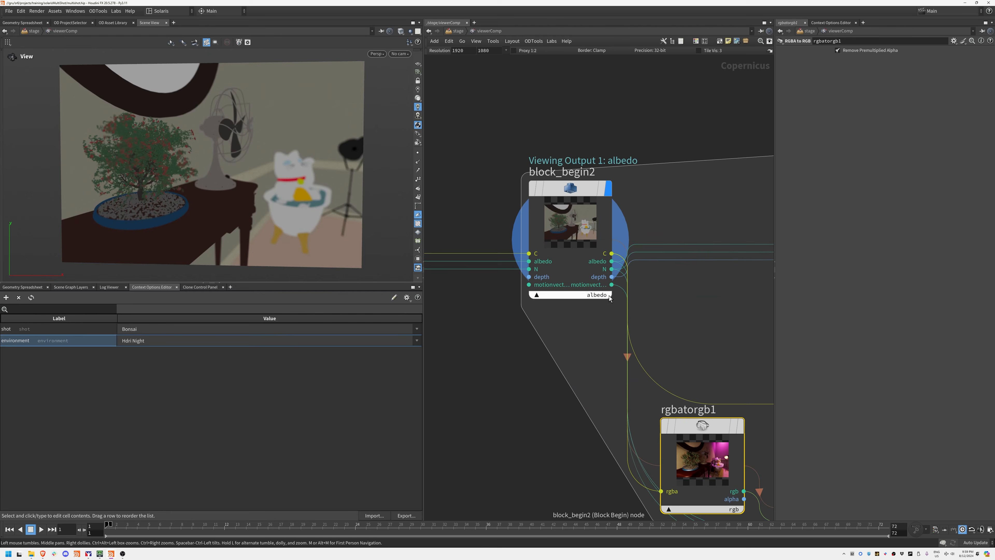
click(605, 294)
click(613, 314)
click(604, 294)
click(613, 324)
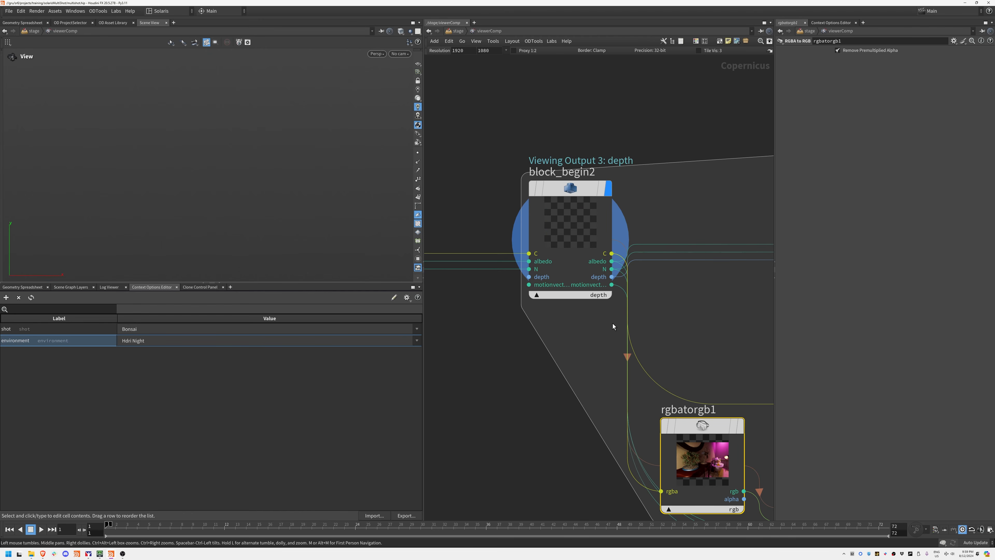
click(605, 294)
click(614, 331)
click(605, 296)
click(616, 300)
Step: Display the denoiseai1 node's output and save the scene file
middle_drag(705, 458, 507, 257)
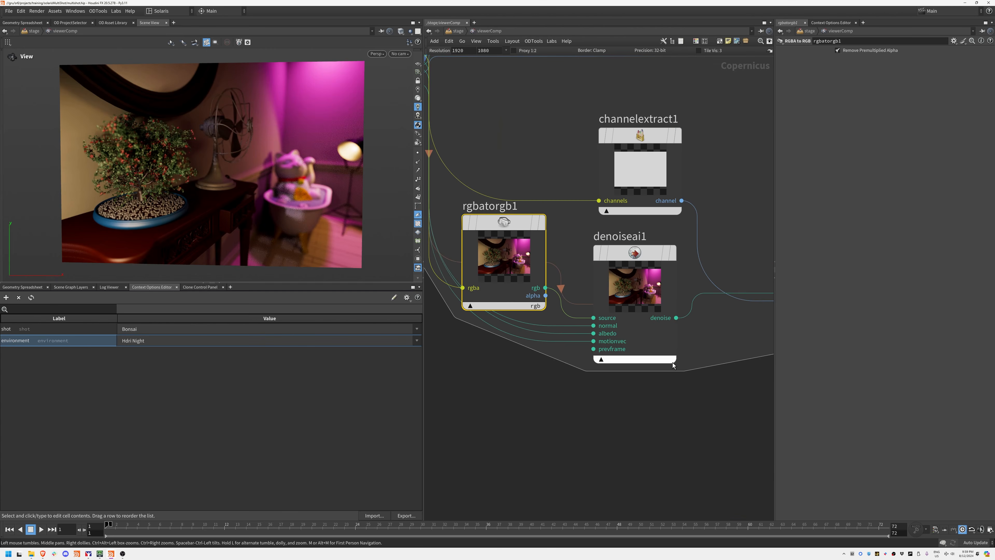
middle_drag(682, 229, 634, 196)
mouse_move(625, 231)
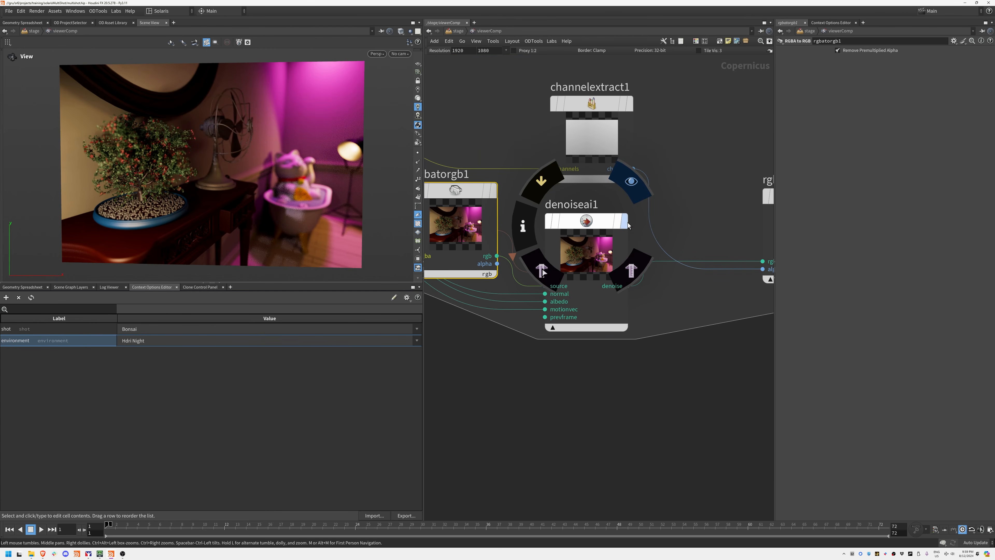
key(ctrl+s)
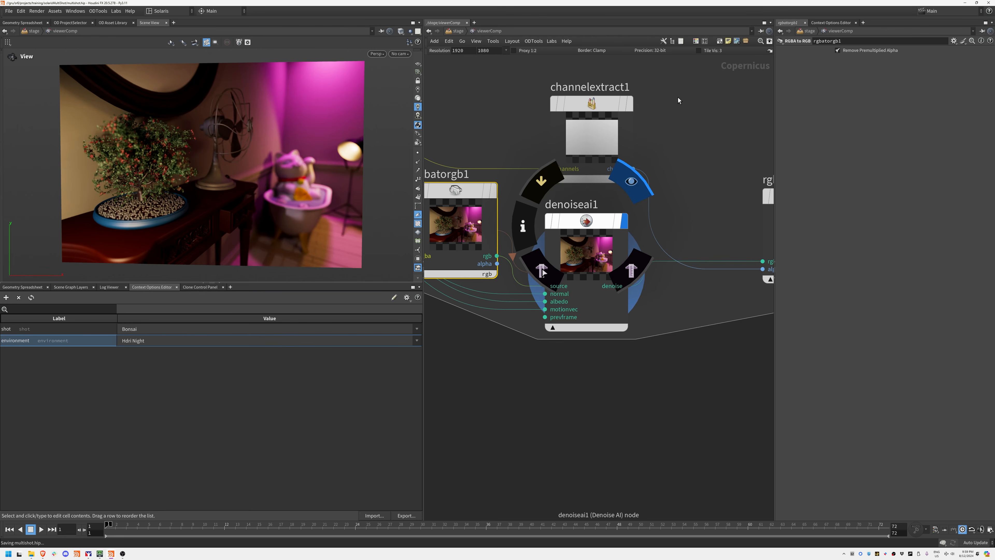
Step: Display the hsv2 output, then compare it with the glow2 output by toggling glow2's bypass
middle_drag(678, 97, 525, 366)
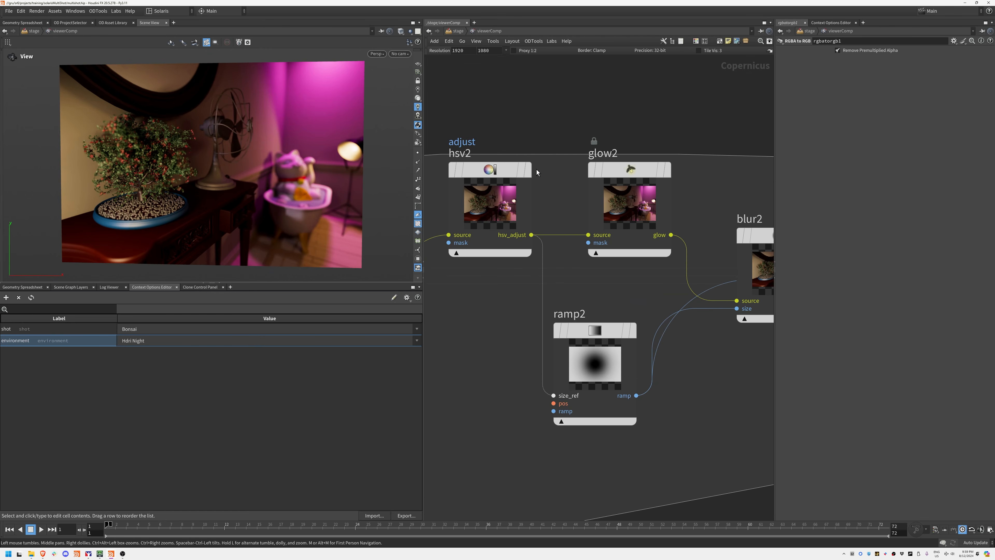
click(526, 170)
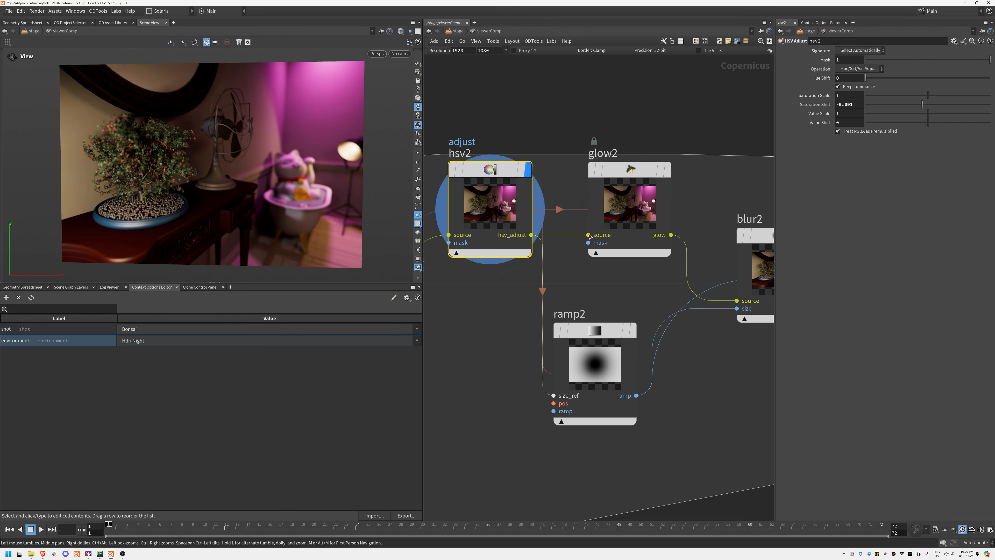
click(634, 175)
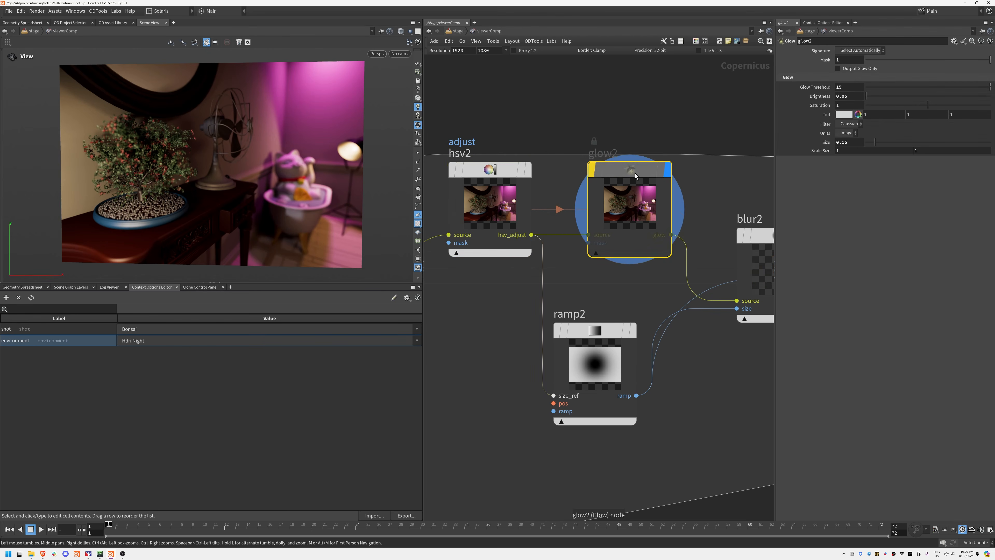
key(b)
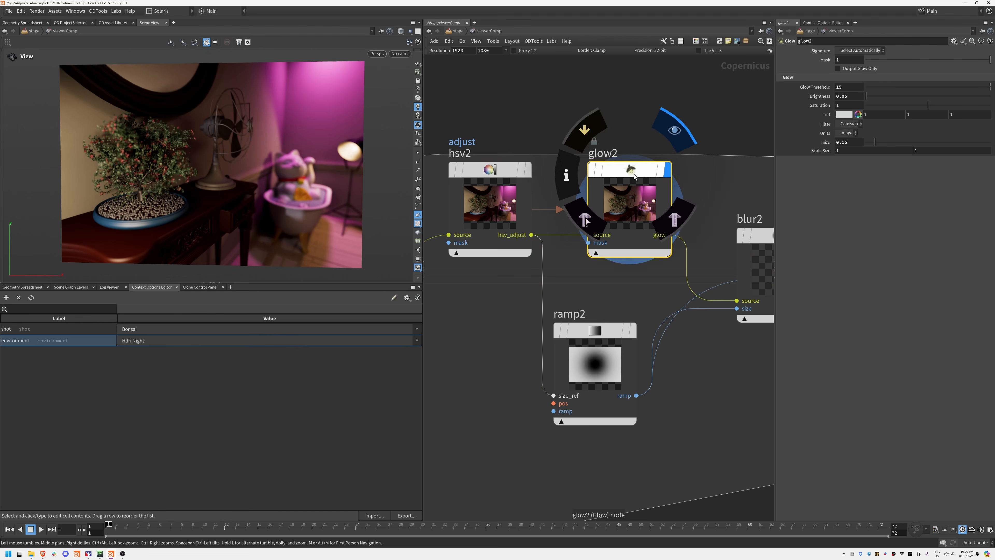
Step: Set glow2's Glow Threshold to 0.34 and its Brightness to 0.17
click(894, 90)
drag(869, 91, 905, 93)
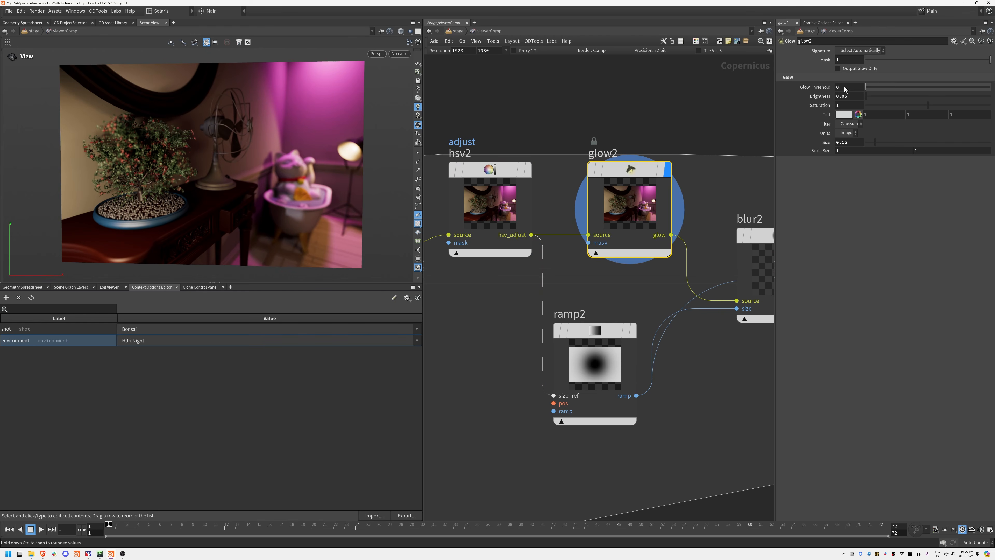
drag(844, 87, 868, 98)
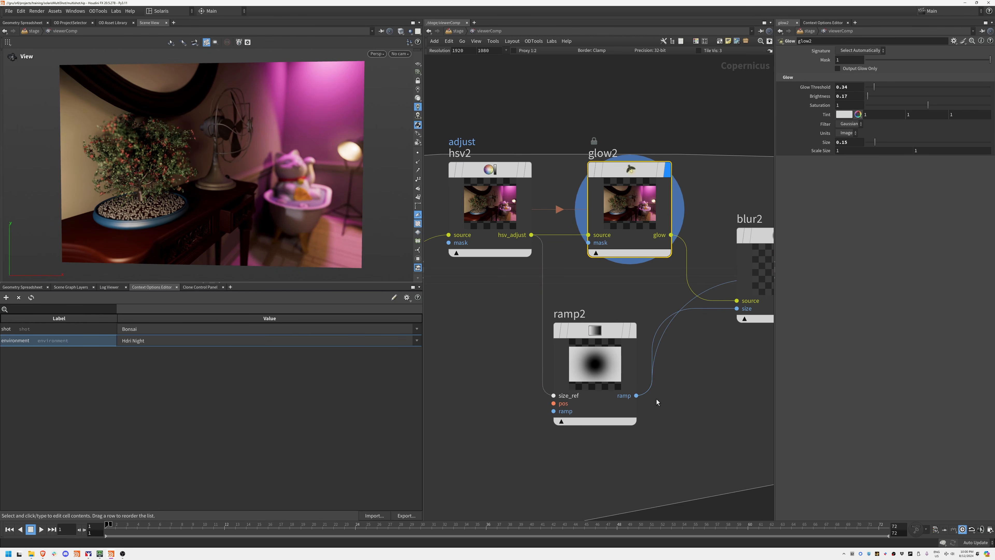
Step: Display the ramp2 mask, then the blur2 output, and inspect the blur up close around the cat figurine and lamp
middle_drag(668, 370, 571, 307)
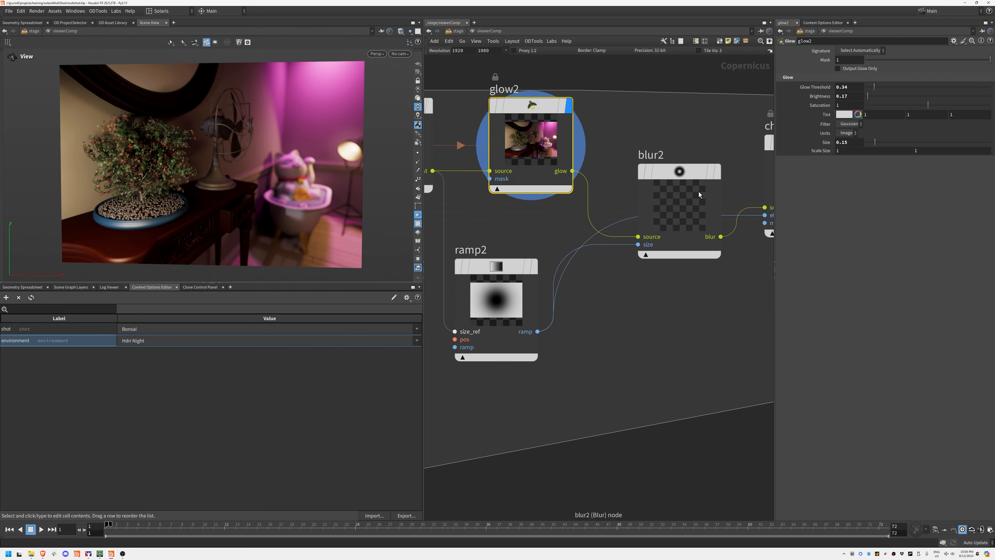
click(535, 269)
middle_drag(646, 300, 474, 322)
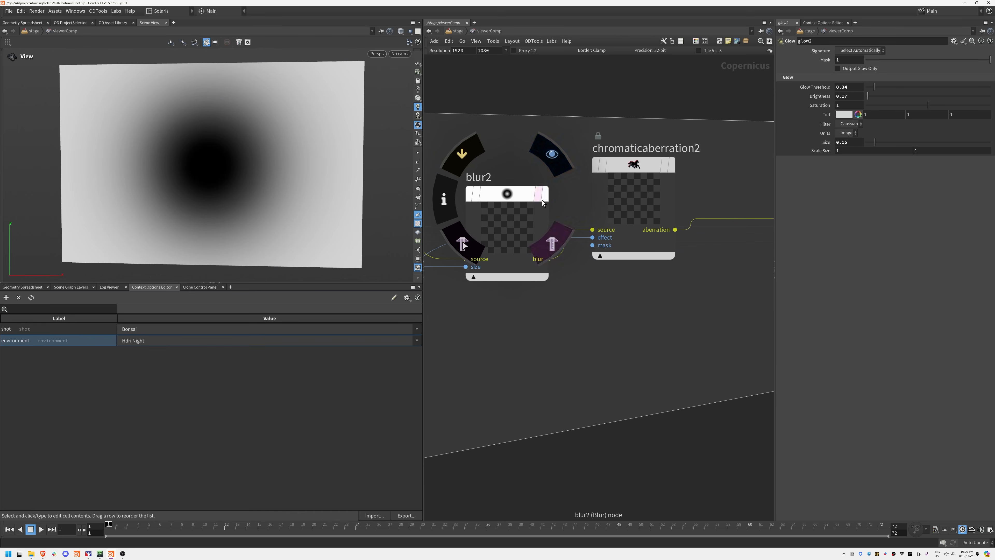
click(543, 197)
scroll(374, 151, up, 5)
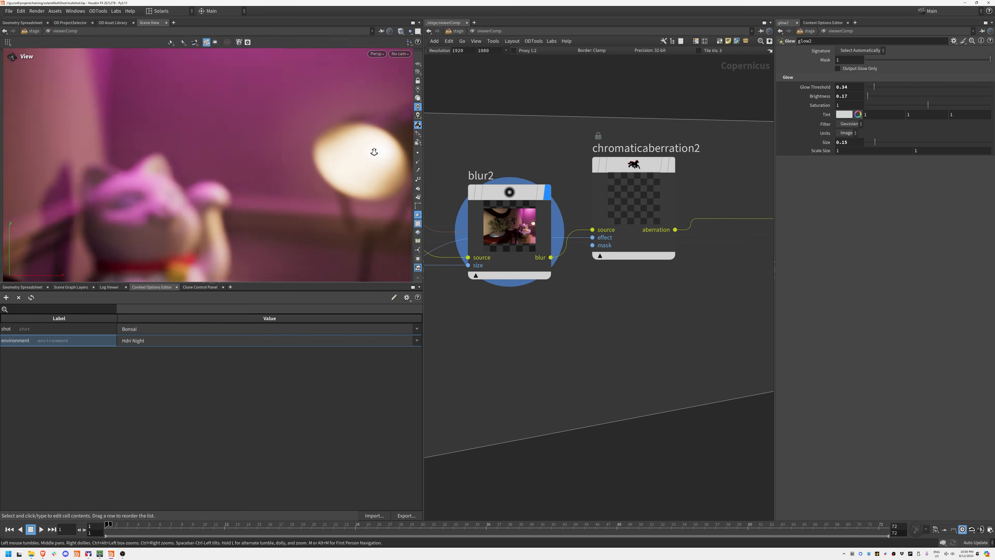
scroll(374, 152, down, 5)
scroll(118, 179, up, 5)
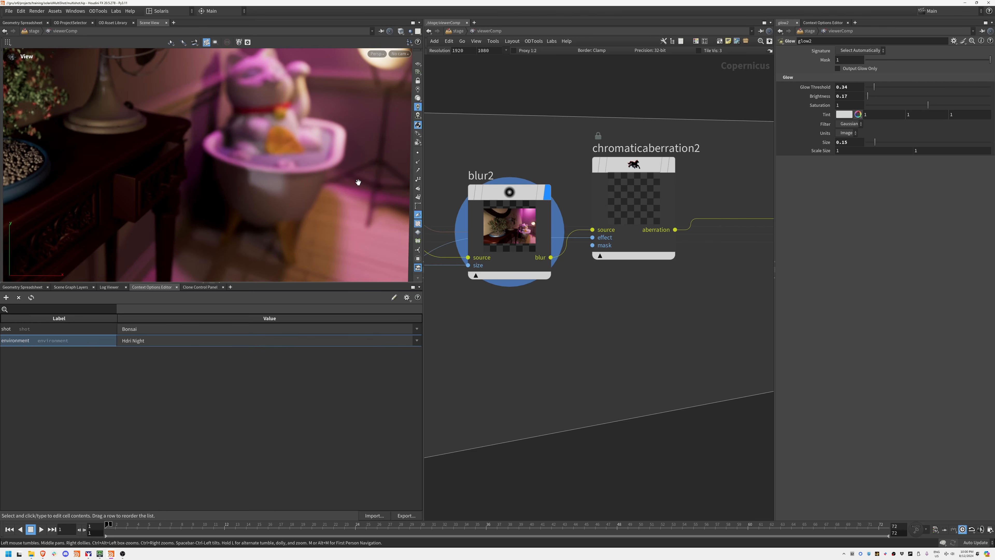
middle_drag(358, 182, 346, 136)
Step: Display the chromaticaberration2 output and examine the colour fringing around the cat figurine and lamp
click(680, 125)
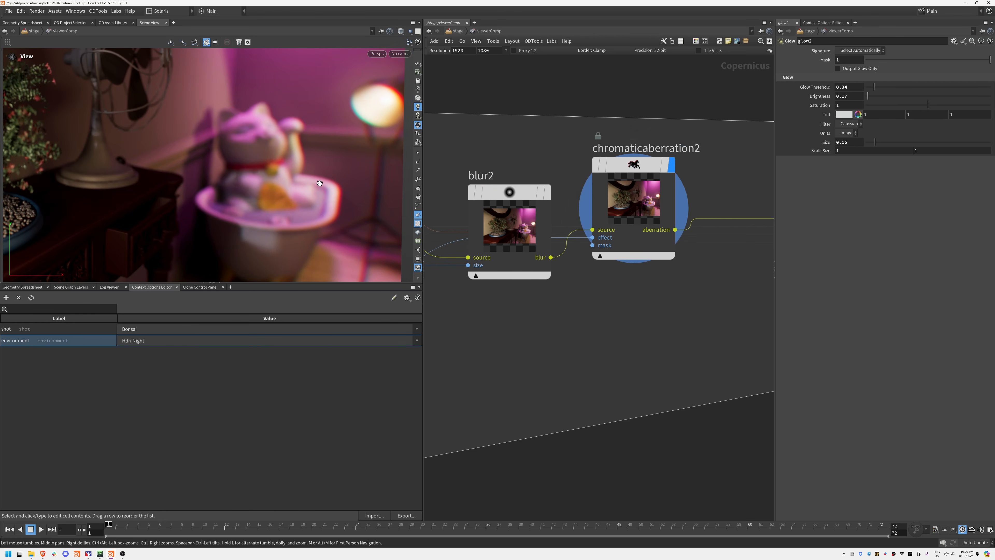
middle_drag(319, 183, 231, 199)
scroll(321, 191, down, 5)
scroll(239, 201, up, 3)
Step: Display the output of block_end1 at the end of the viewerComp network
middle_drag(756, 250, 355, 241)
middle_drag(753, 264, 357, 286)
mouse_move(595, 171)
click(598, 127)
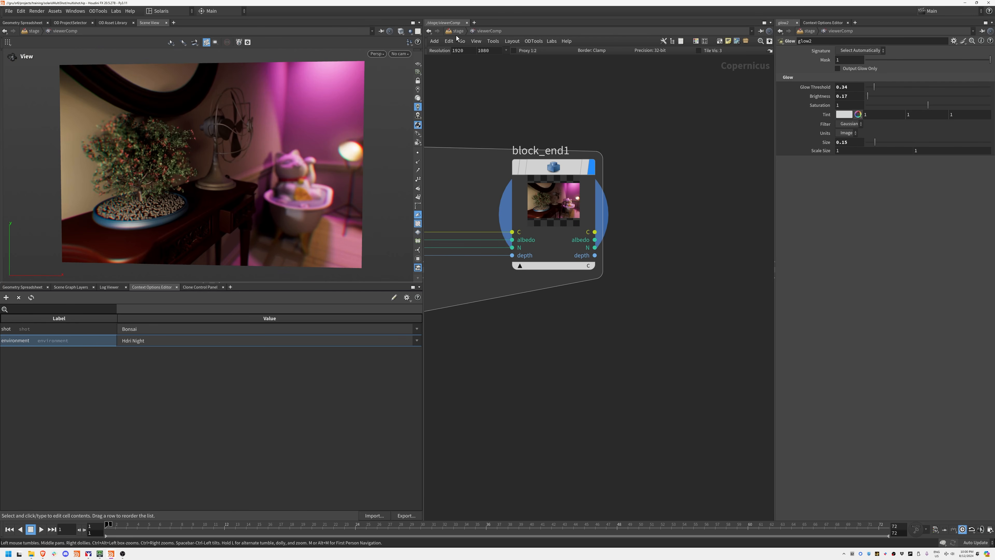
Step: Select block_end1 to view its settings, return to the stage network, and use the viewport's slap comp options to jump to the selected COP
middle_drag(598, 179, 603, 178)
click(571, 161)
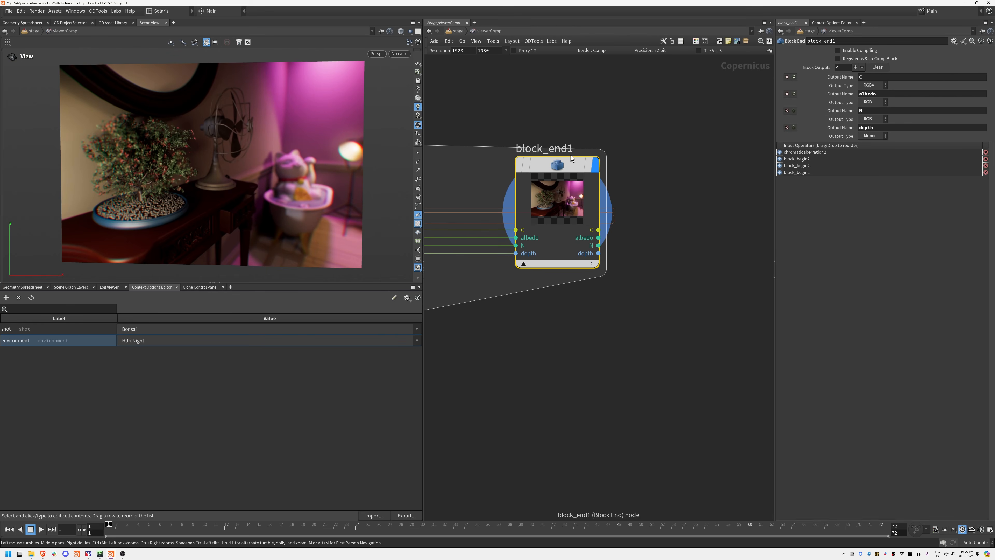
click(457, 30)
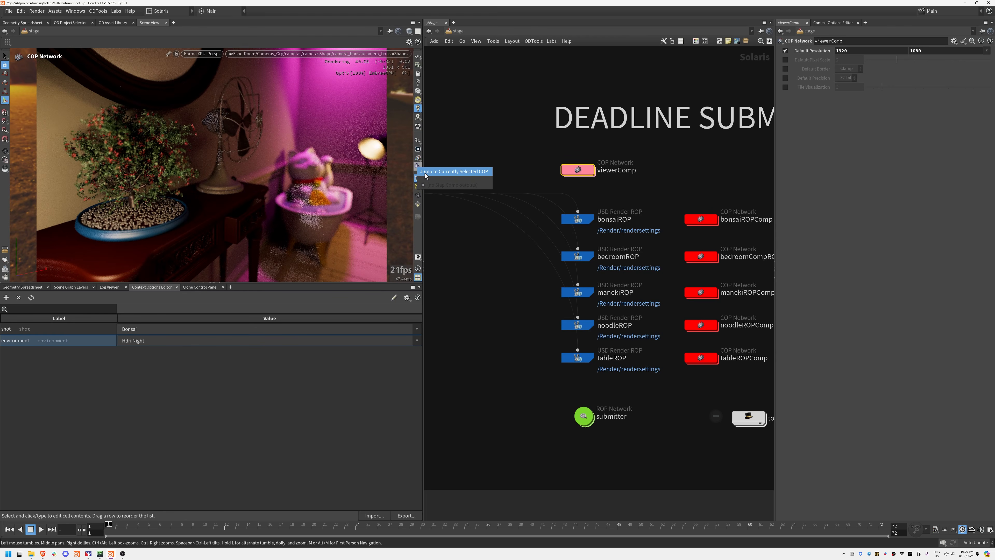
click(425, 172)
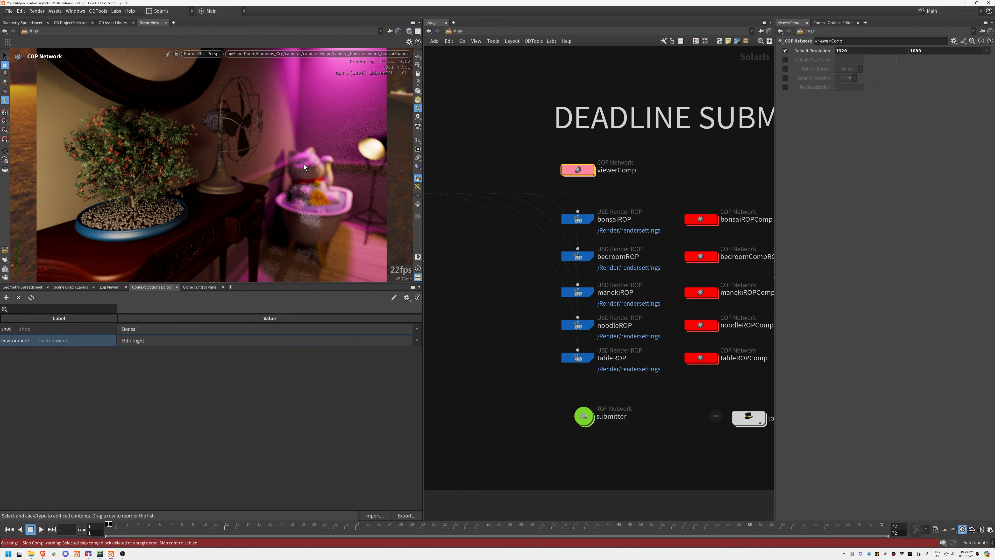
Step: Switch the scene viewport from Karma XPU rendering to the standard shaded display
key(h)
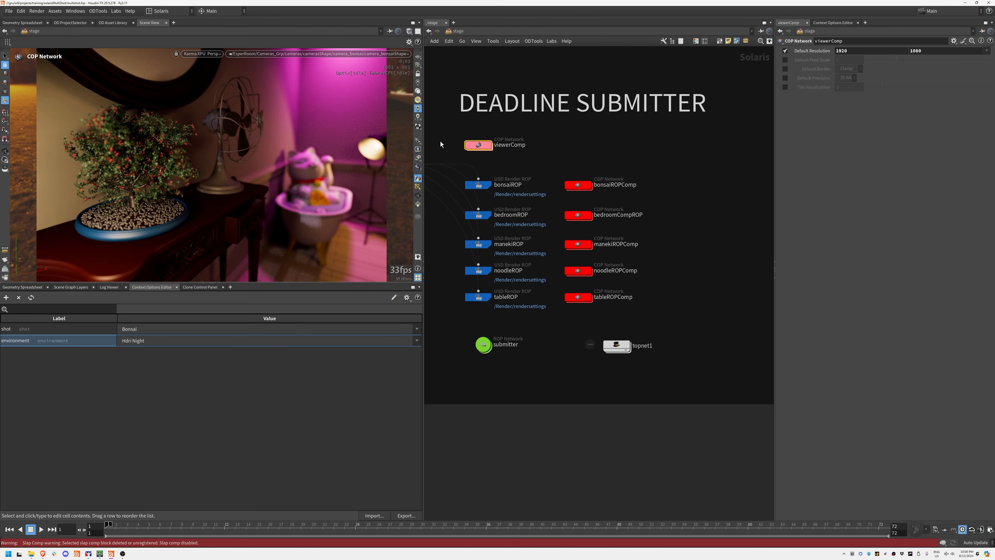
click(202, 54)
click(204, 71)
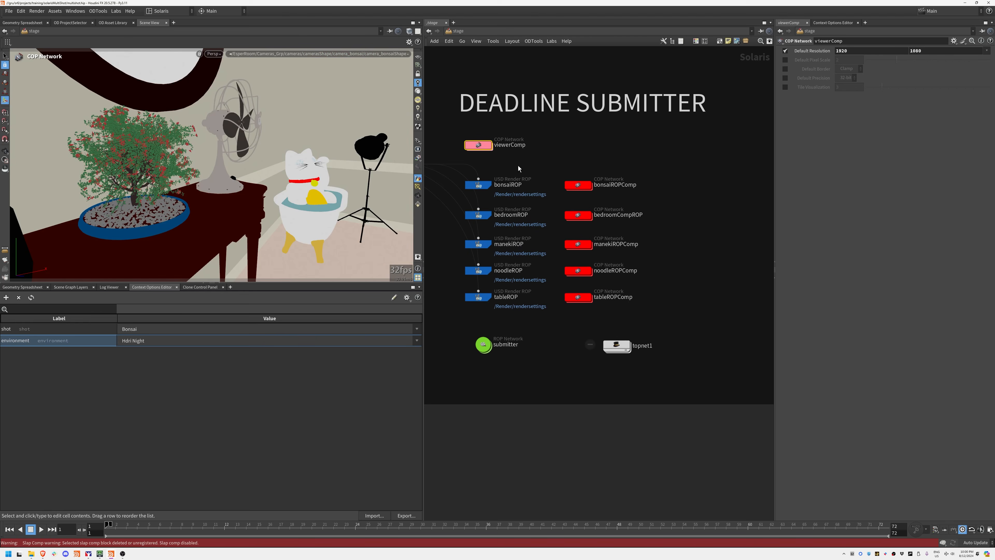
Step: Select bonsaiROP below the Deadline Submitter title and examine its output and context option settings
middle_drag(492, 173, 548, 162)
middle_drag(483, 250, 489, 231)
scroll(473, 229, up, 4)
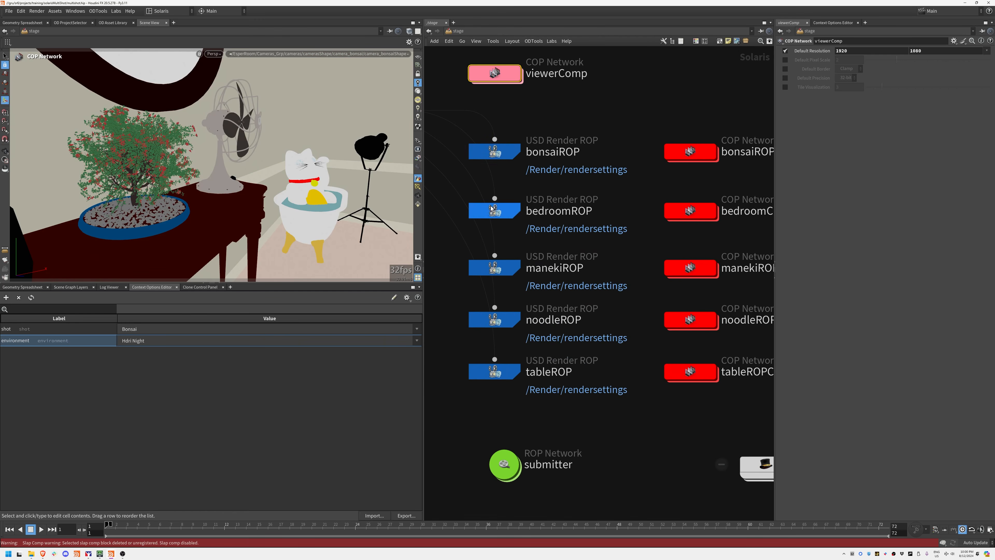
click(500, 153)
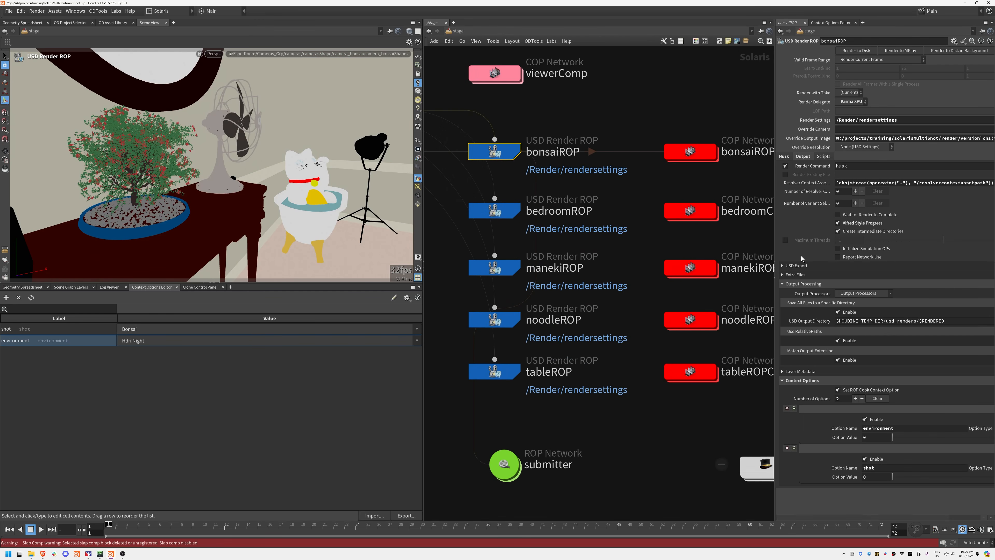
Step: Add a USD Render ROP node and place it beside viewerComp in the stage network
middle_drag(617, 106, 608, 172)
key(Tab)
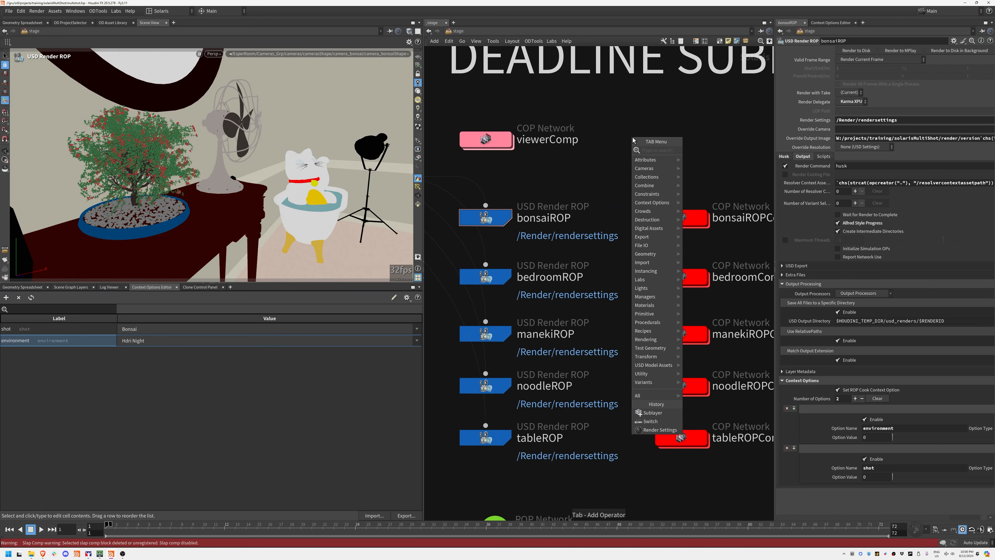
text(usd)
key(Down)
key(Return)
click(632, 137)
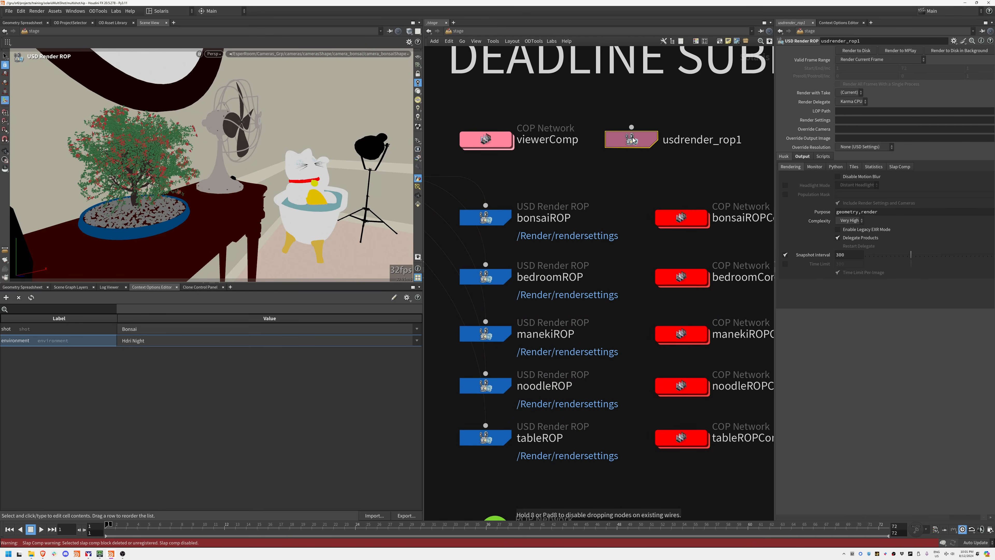
drag(640, 140, 667, 130)
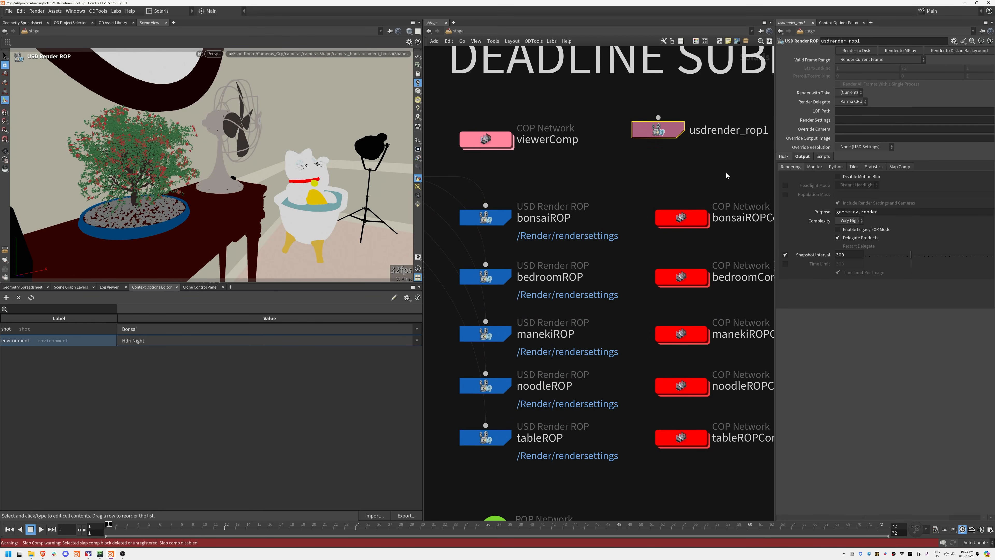
Step: Expand Context Options in the new USD Render ROP's output settings and set Number of Options to 2
click(803, 157)
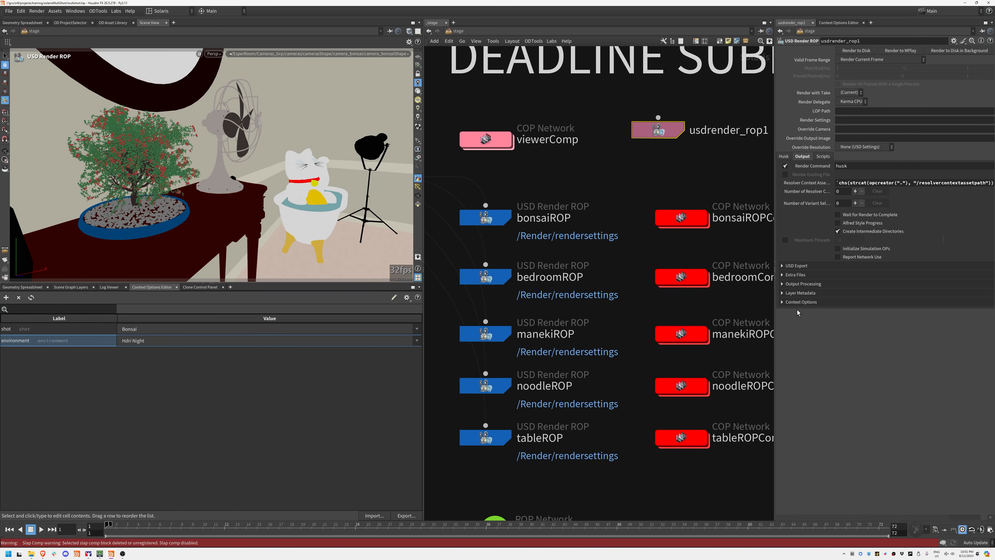
click(813, 305)
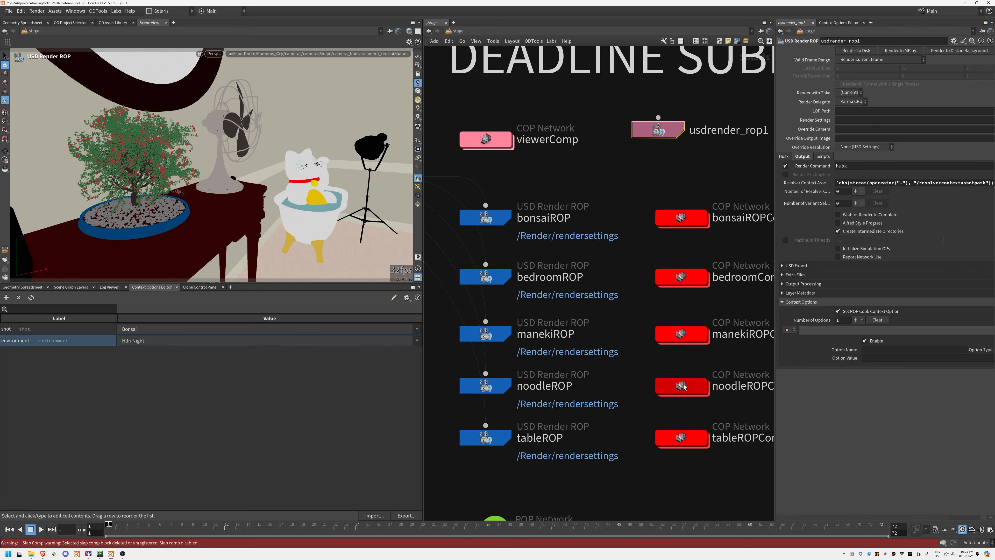
click(855, 320)
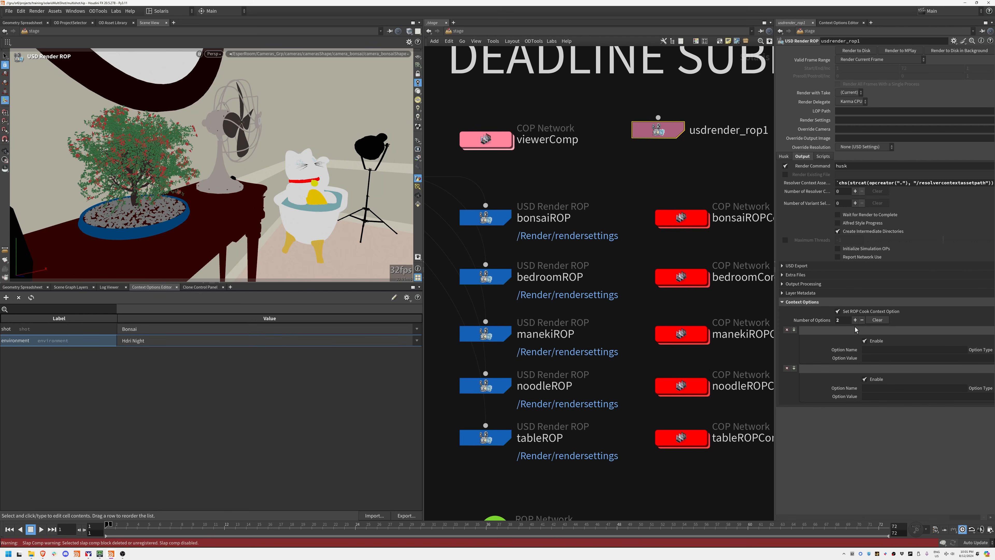
Step: Compare the environment and shot context option values of bonsaiROP, bedroomROP and manekiROP
click(485, 217)
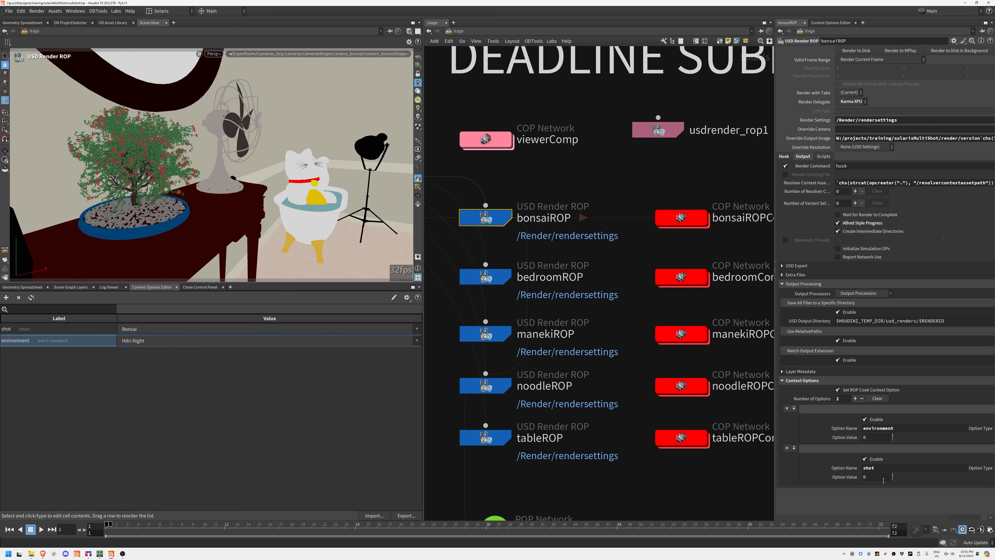
click(486, 277)
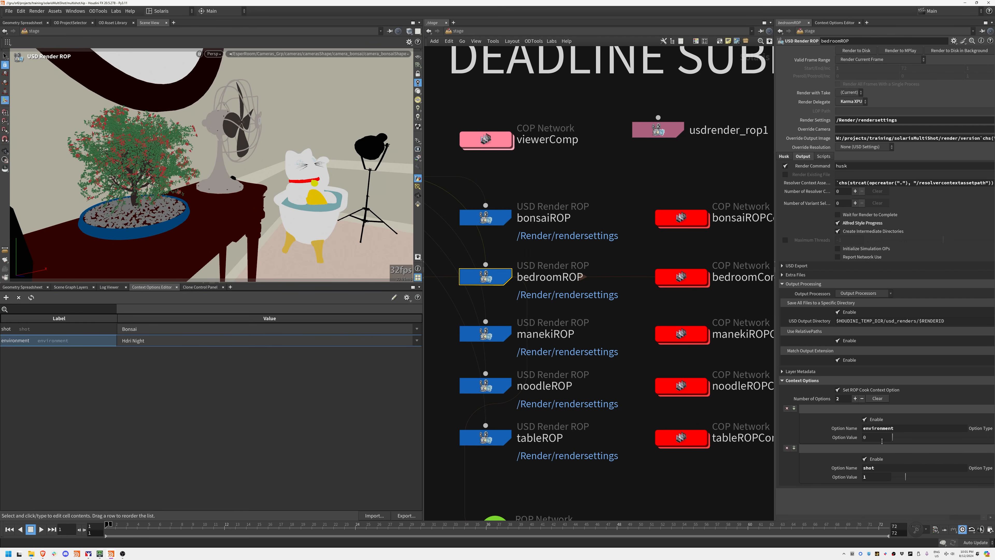
click(502, 338)
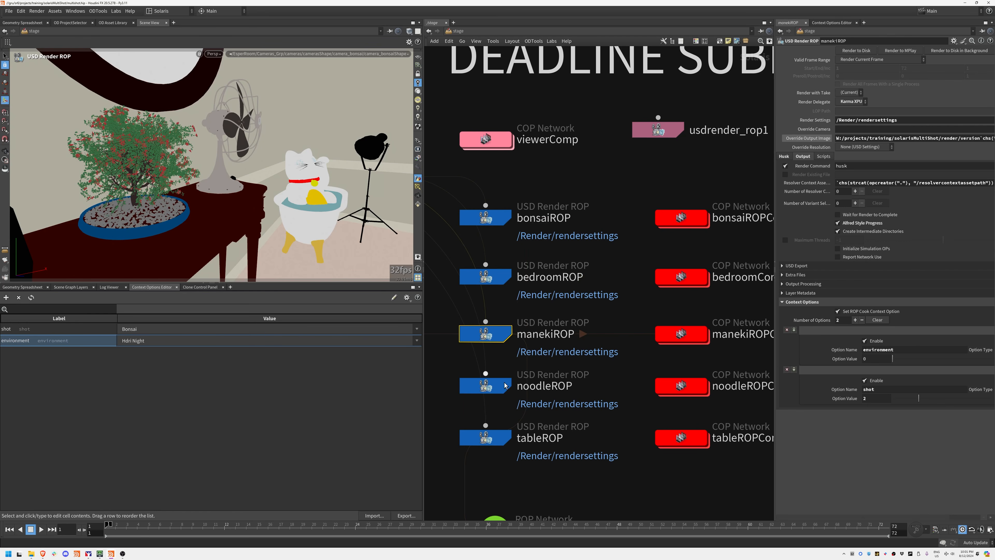
middle_drag(538, 279, 571, 267)
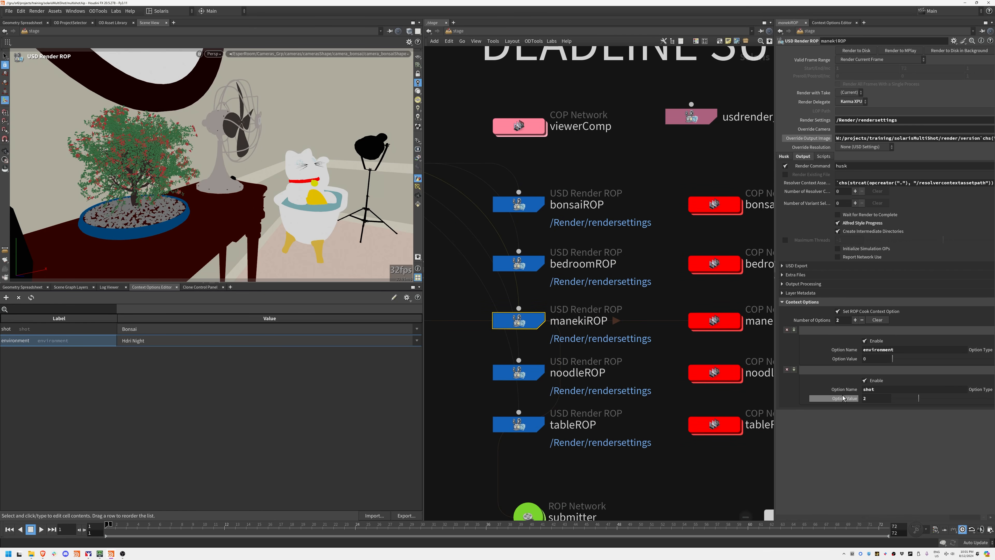
Step: Widen the parameter pane and show manekiROP's Override Output Image expression as its evaluated path
drag(776, 192, 570, 193)
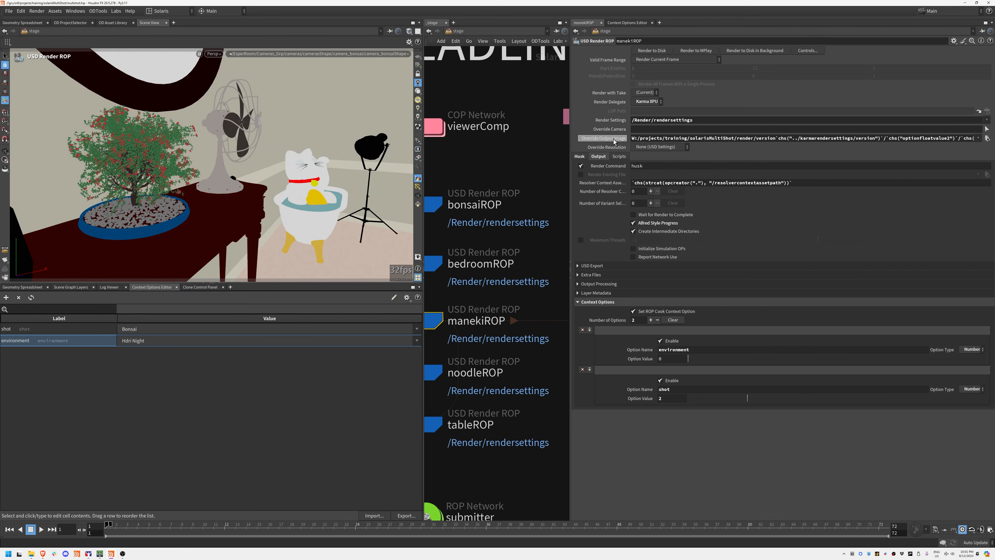
click(605, 139)
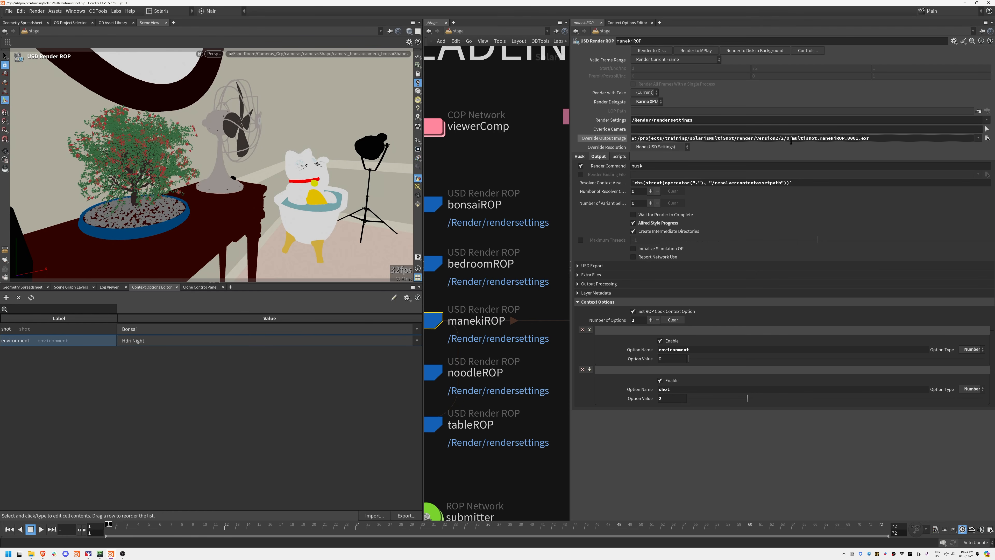
click(780, 138)
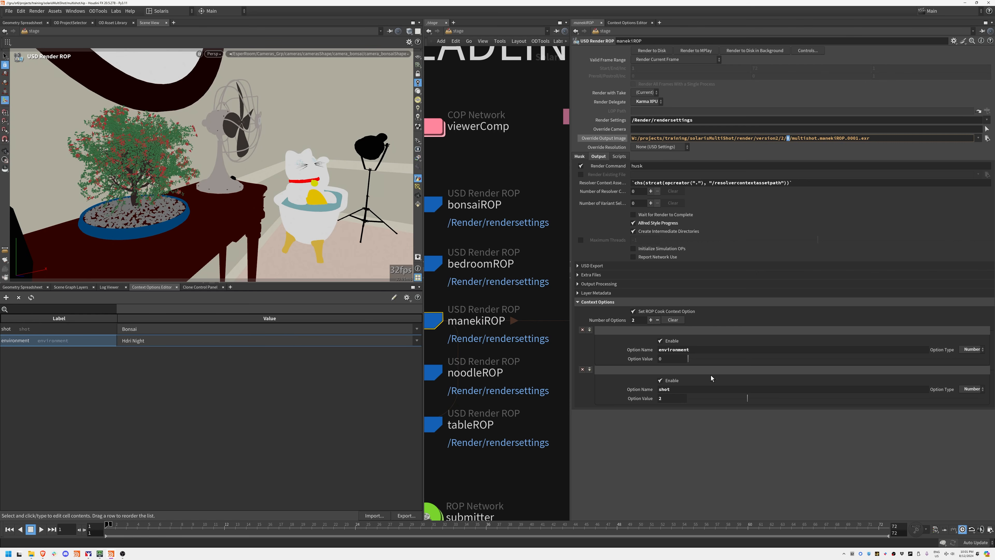
Step: Set manekiROP's environment option value to 2 and check the version, shot and environment folders in its output path
click(677, 357)
key(BackSpace)
text(2)
key(Return)
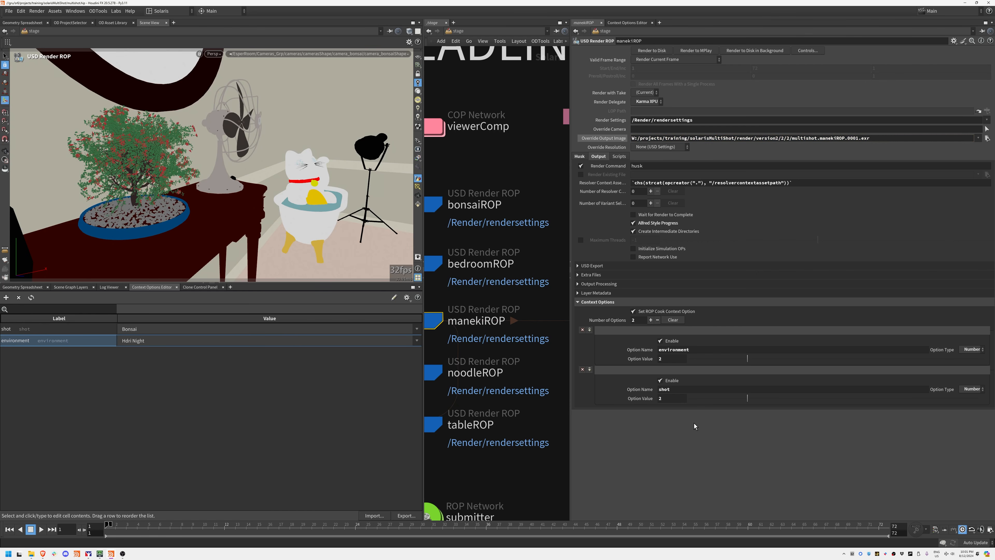
drag(775, 139, 812, 140)
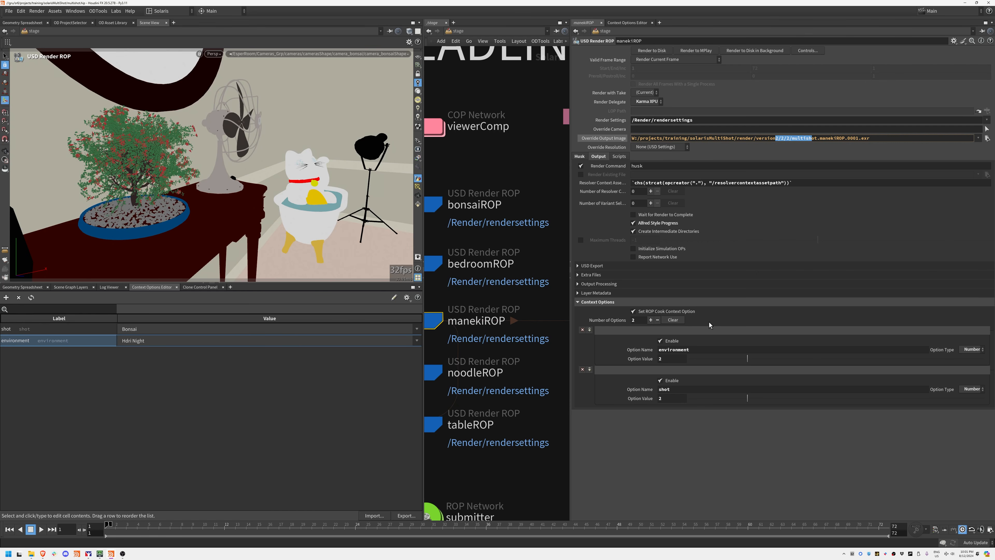
Step: Set manekiROP's environment option value back to 0
drag(669, 358, 659, 359)
text(0)
key(Return)
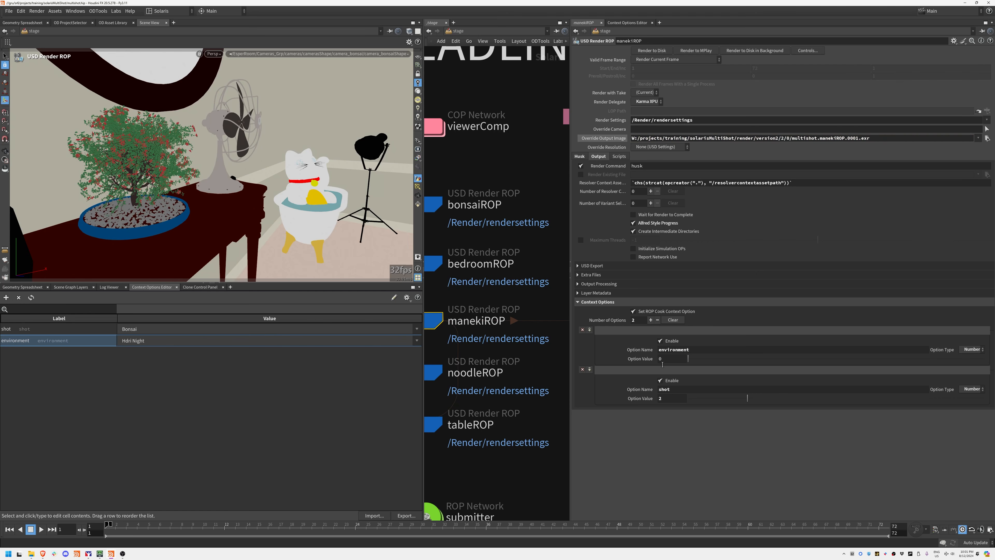
Step: Rebalance the pane widths, then select bonsaiROP and bonsaiROPComp to examine how the comp's filepath references the render output
drag(571, 195, 752, 204)
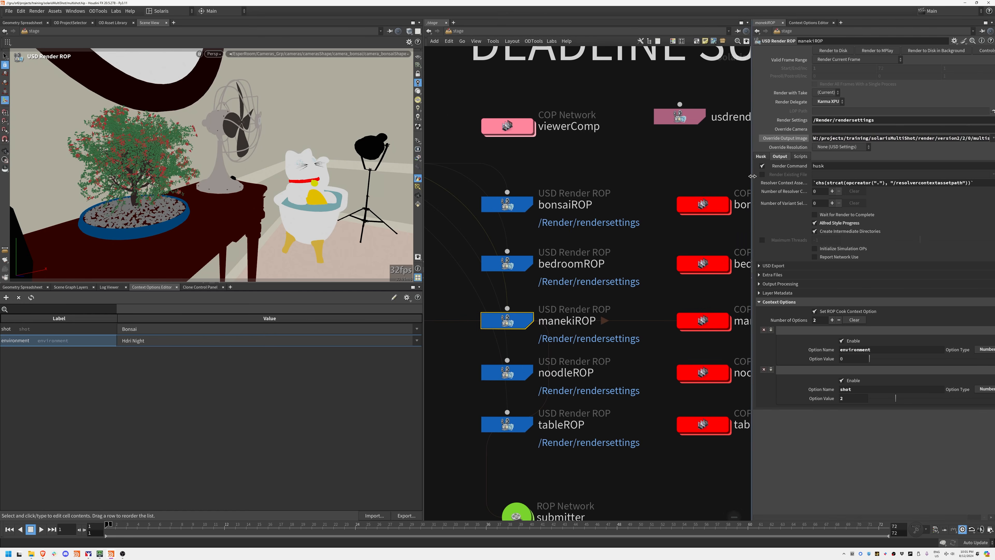
drag(423, 230, 322, 230)
click(445, 201)
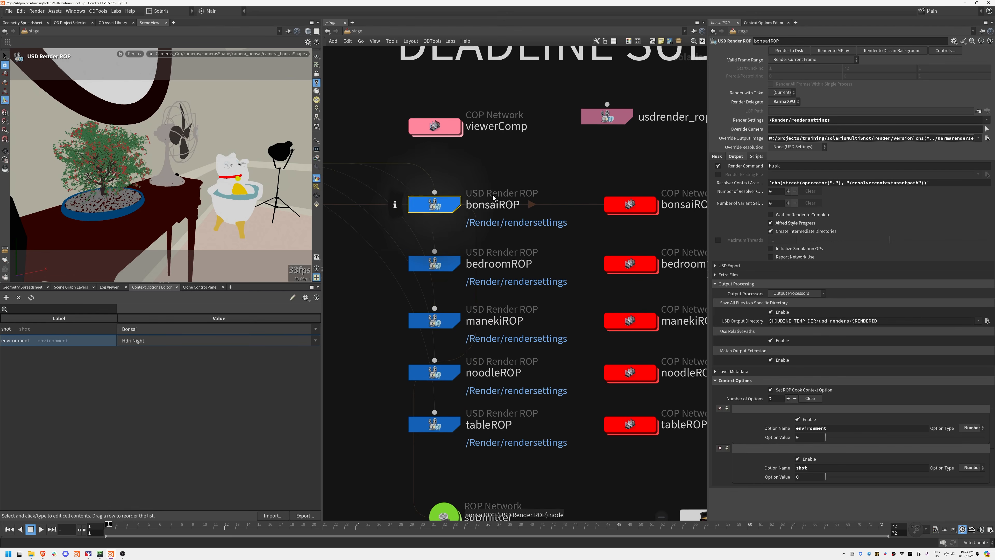
click(630, 204)
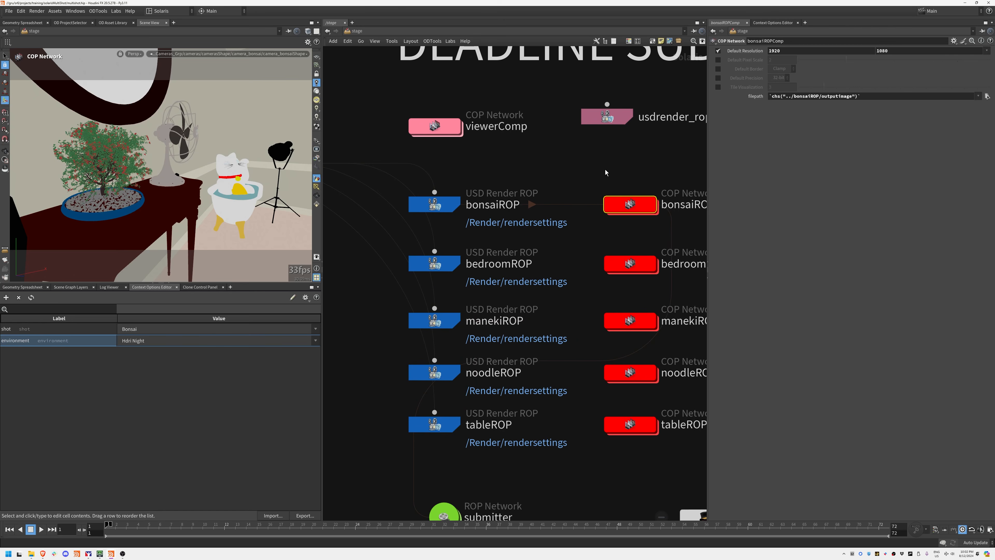
click(586, 207)
key(h)
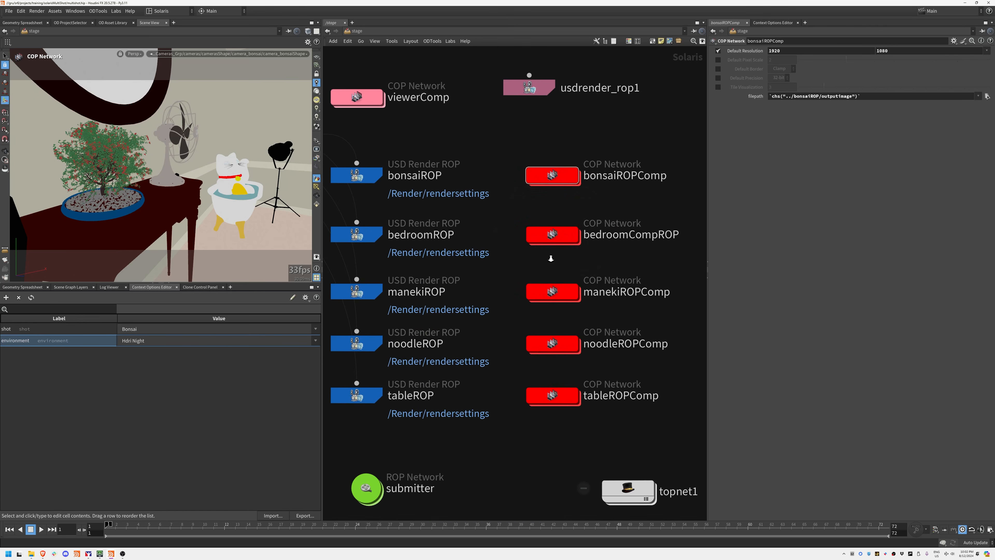
Step: Enter bedroomCompROP and inspect its network from the file1 input through to the rop_image1 output settings
double_click(558, 235)
click(411, 219)
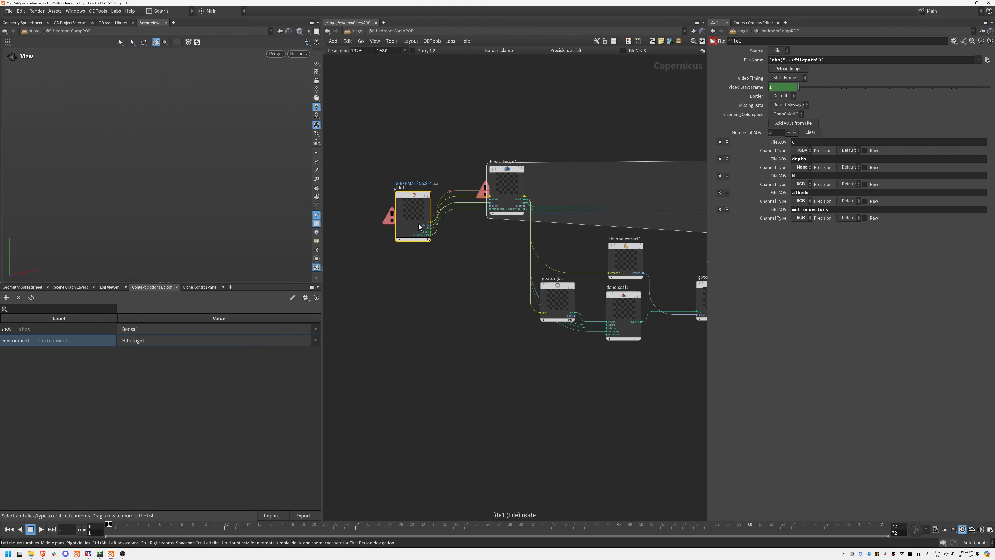
middle_drag(531, 408, 331, 404)
middle_drag(687, 328, 386, 349)
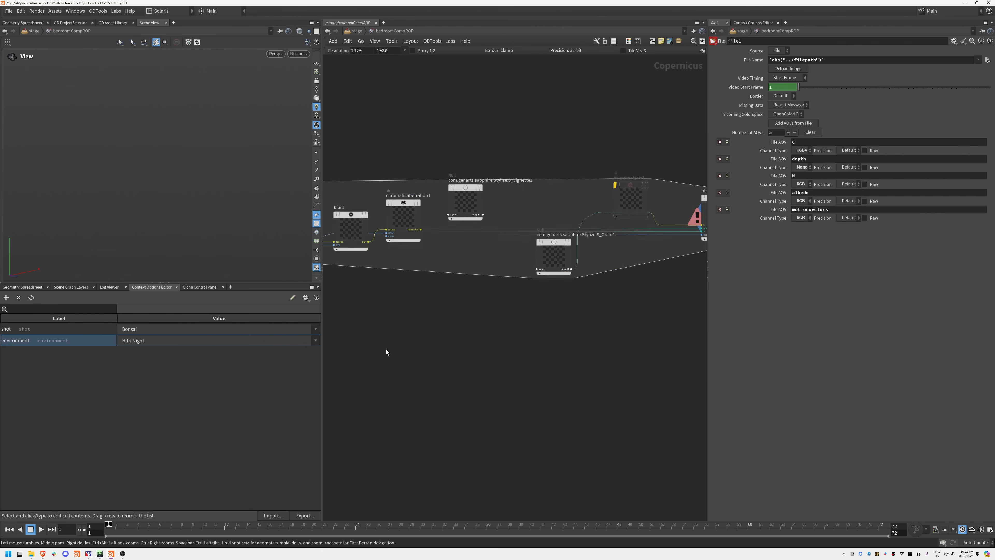
middle_drag(665, 301, 458, 327)
click(580, 254)
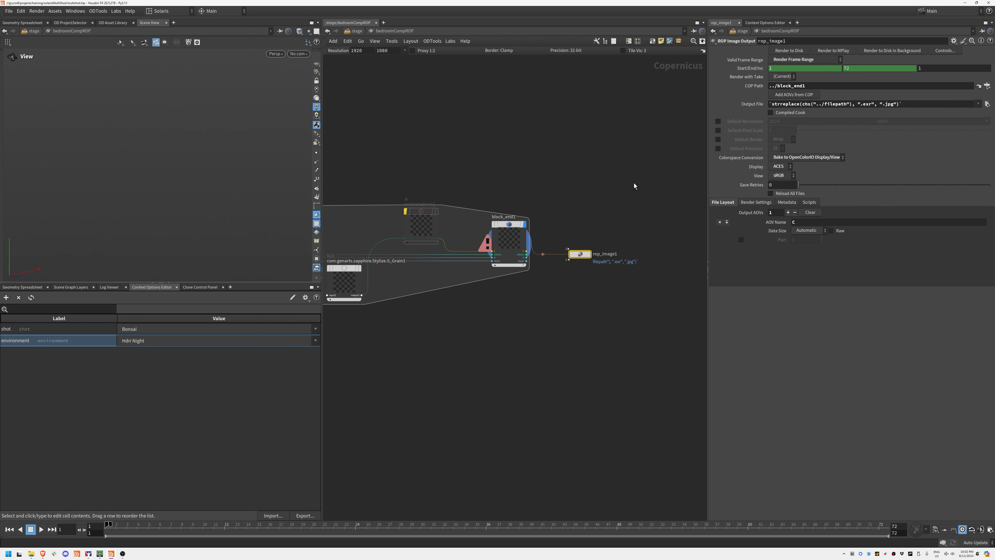
Step: Return to the stage network and open the submitter ROP network to view its RENDER nodes
click(357, 30)
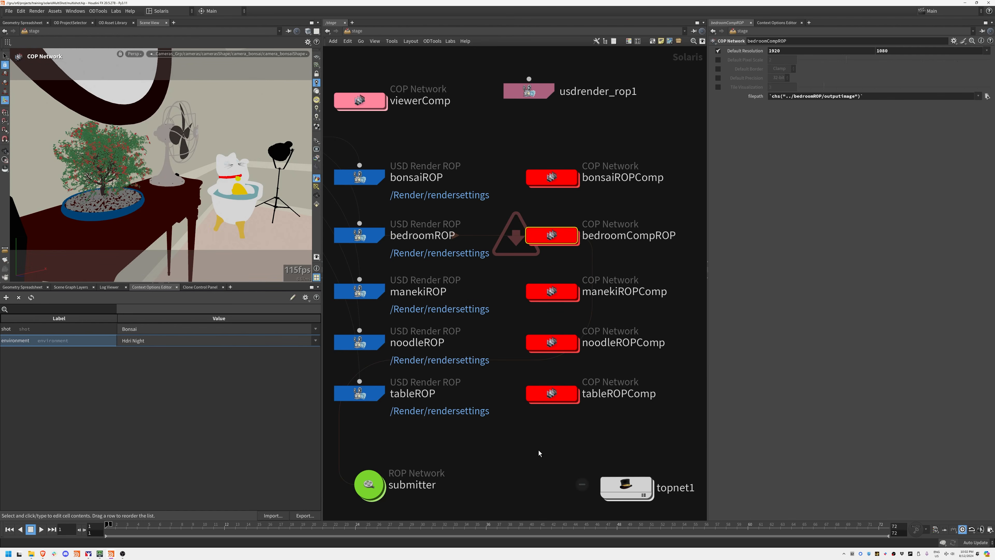
click(514, 458)
middle_drag(542, 466, 505, 315)
scroll(569, 347, down, 3)
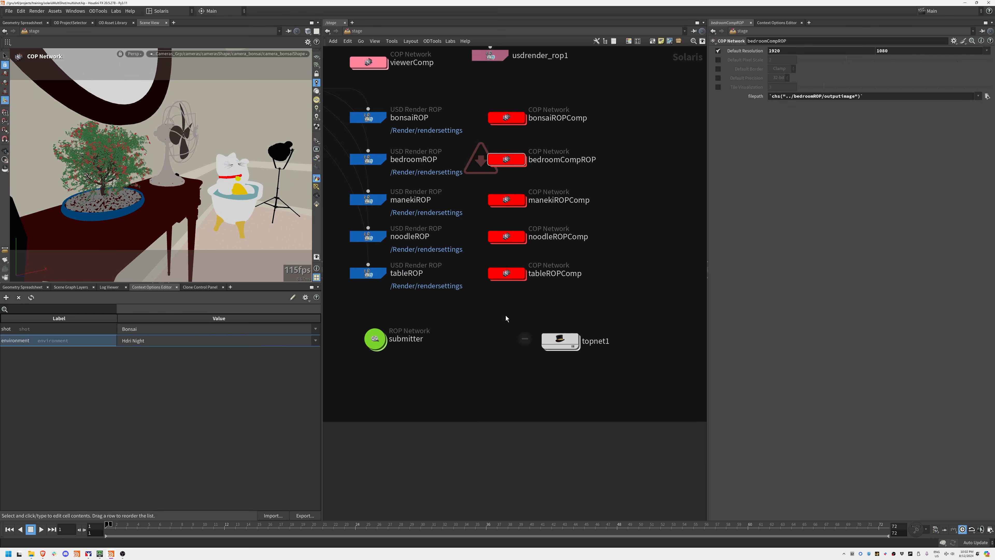
scroll(553, 382, up, 2)
middle_drag(637, 289, 607, 281)
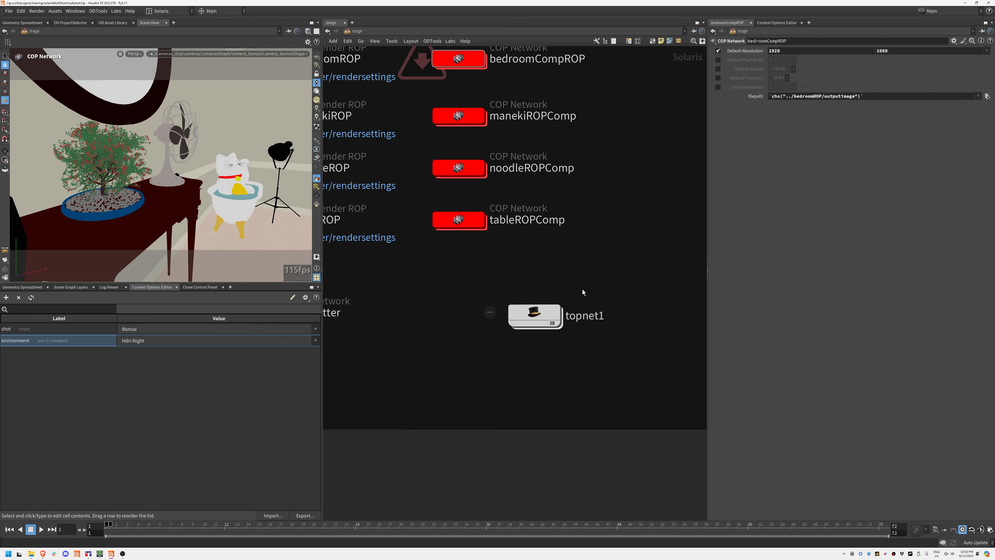
middle_drag(465, 274, 565, 278)
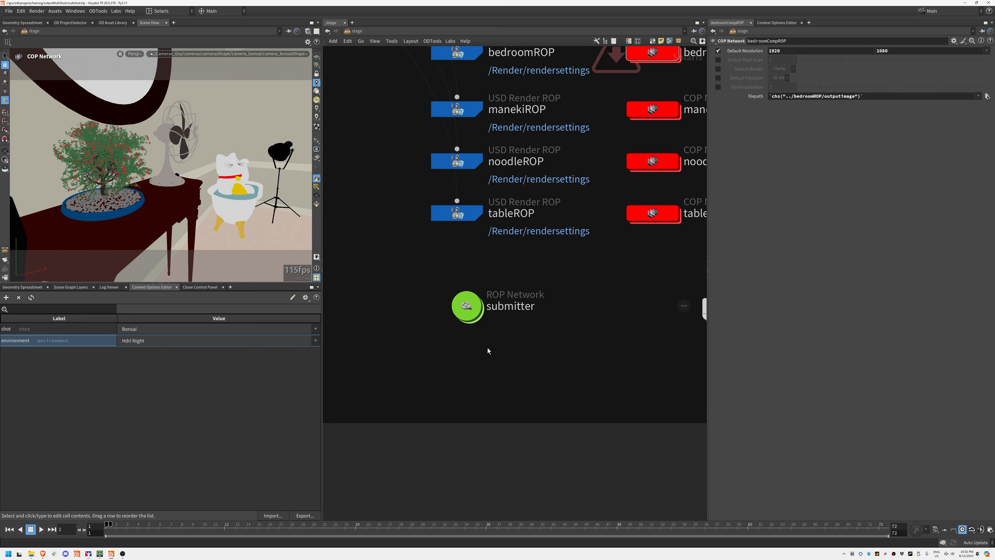
double_click(466, 306)
scroll(411, 310, up, 5)
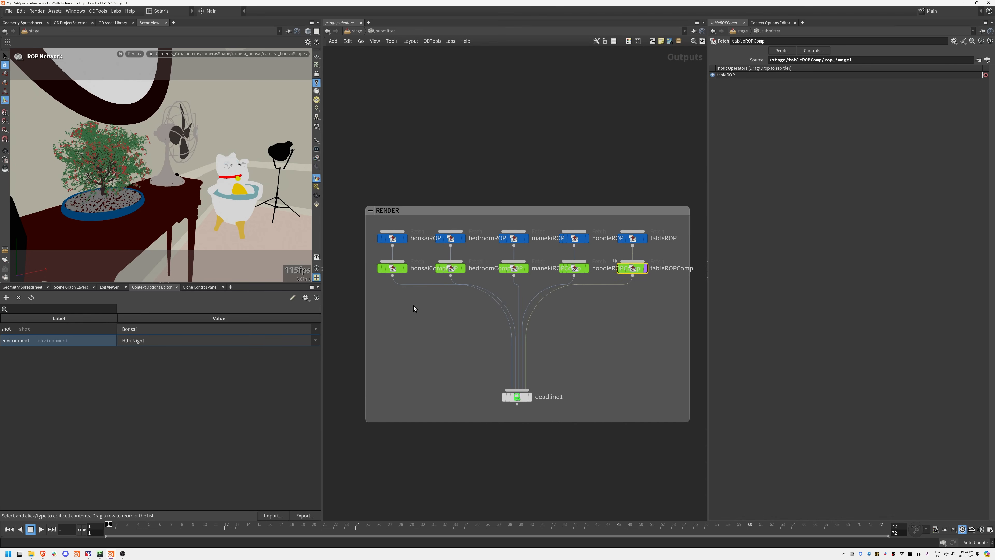
Step: Examine the source paths of the bonsaiROP and bonsaiCompROP fetch nodes, moving bonsaiCompROP down below the comp row
click(392, 192)
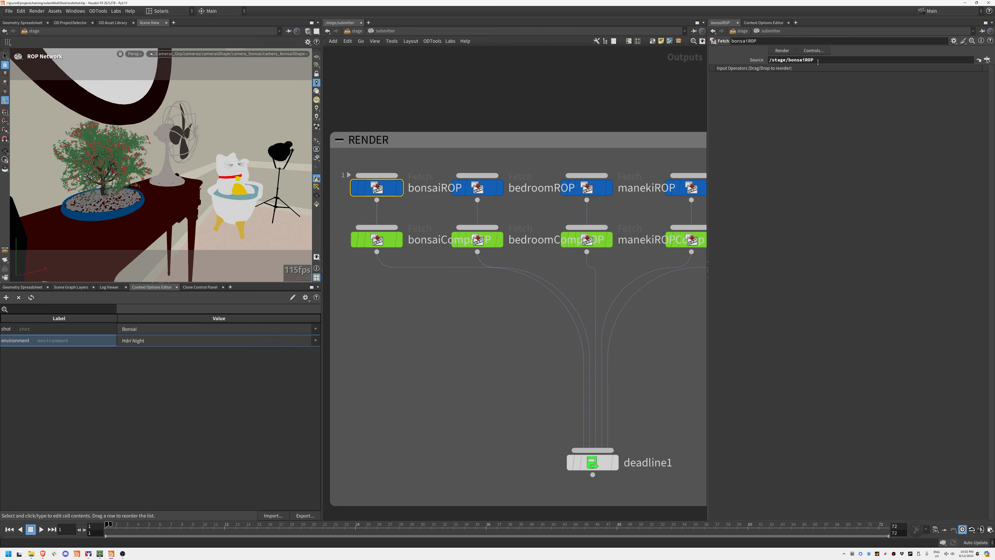
click(818, 63)
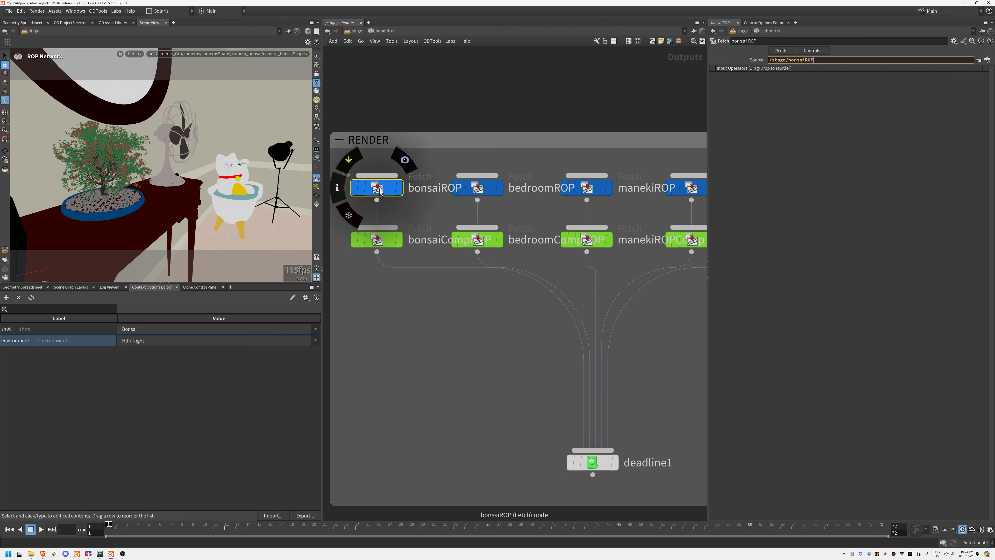
drag(377, 239, 377, 271)
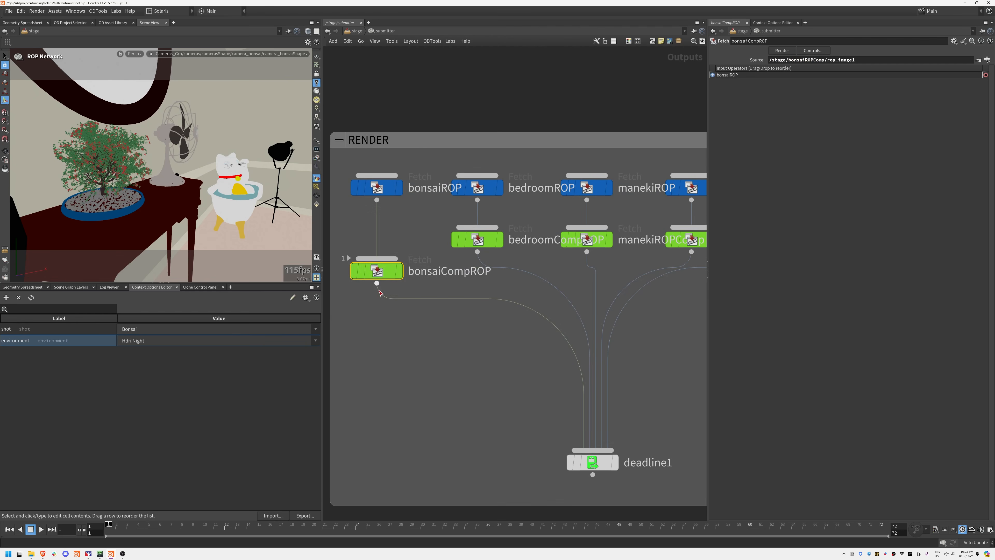
drag(416, 225, 347, 166)
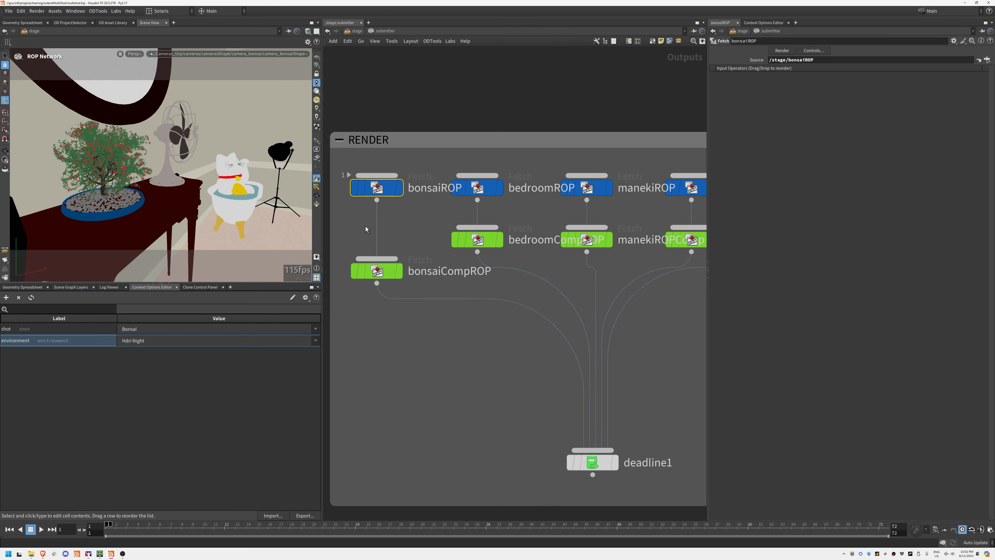
drag(421, 227, 322, 310)
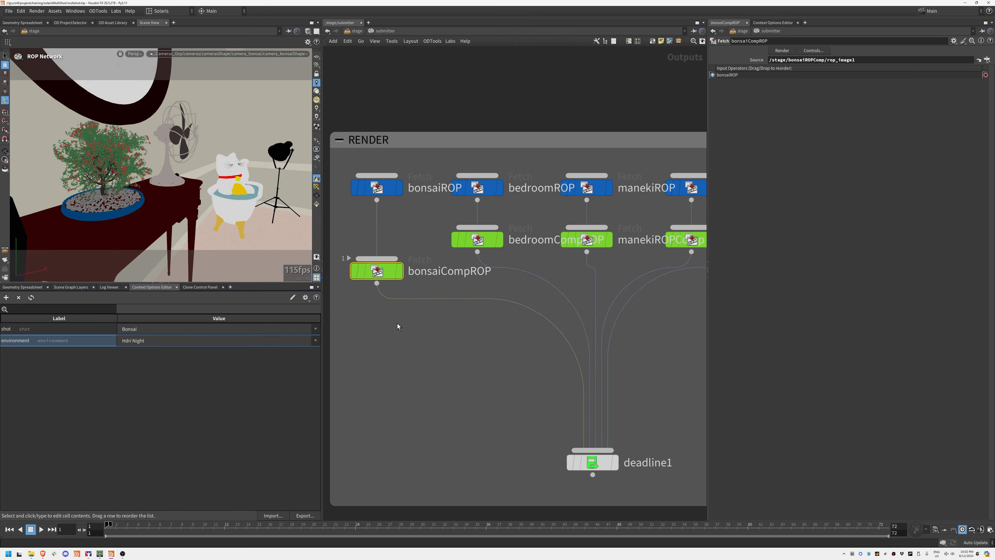
Step: Select the bedroom, maneki and noodle render and comp fetch nodes in turn, and examine the deadline1 node they feed
drag(526, 162, 475, 188)
click(481, 239)
click(586, 188)
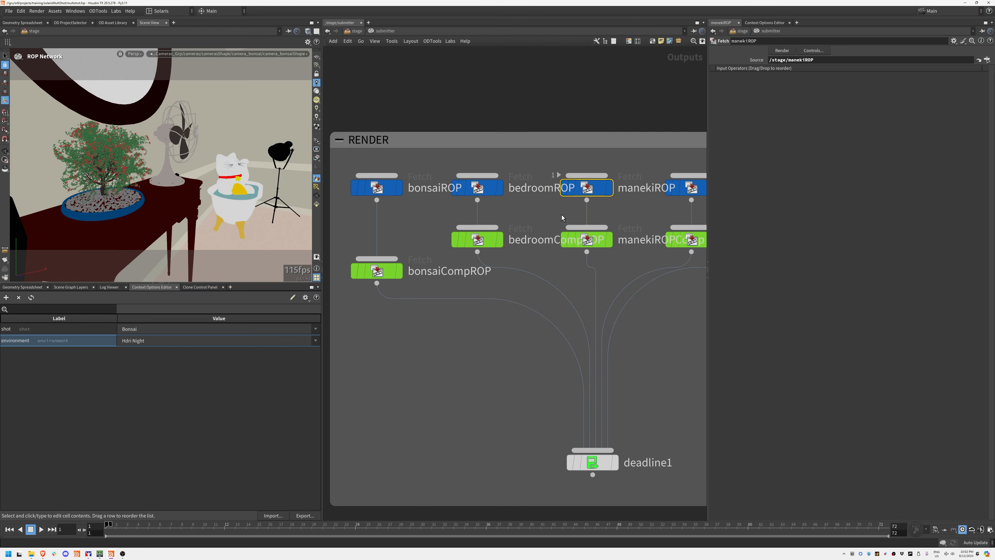
drag(631, 219, 578, 240)
middle_drag(649, 198, 509, 198)
drag(615, 166, 554, 190)
middle_drag(540, 408, 622, 321)
drag(622, 328, 445, 407)
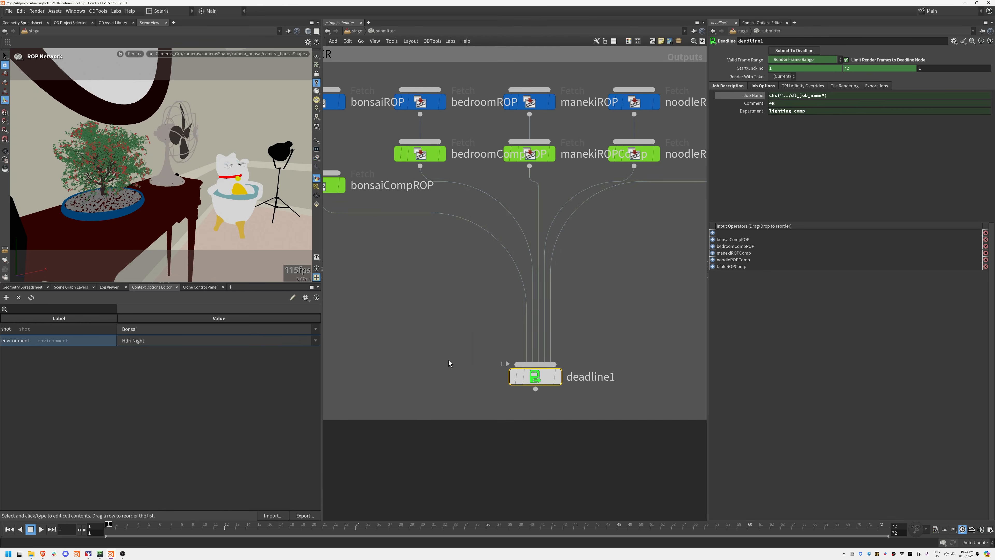
click(450, 358)
Step: Move bonsaiCompROP back up in line with the other comp fetch nodes and save the scene
middle_drag(404, 242, 477, 285)
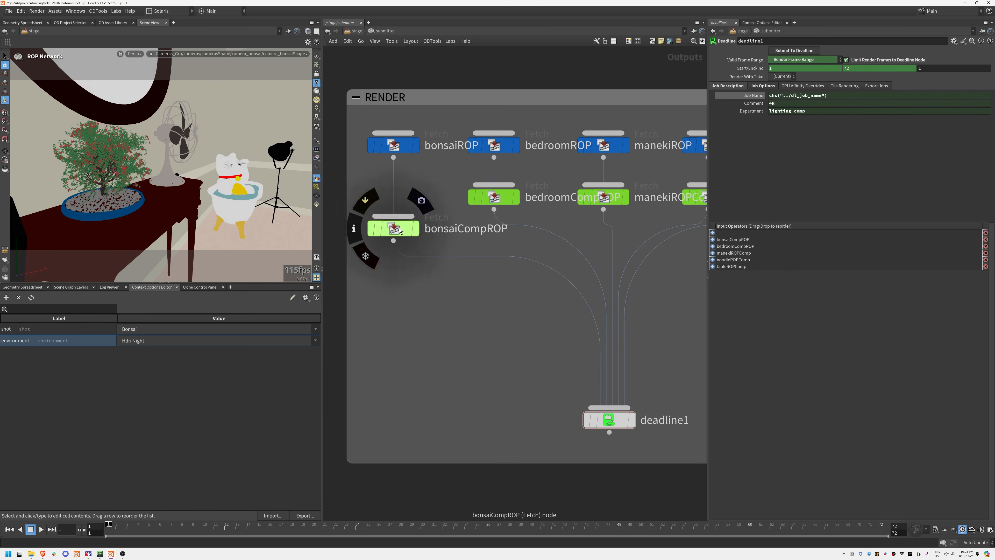
click(404, 232)
drag(406, 232, 406, 201)
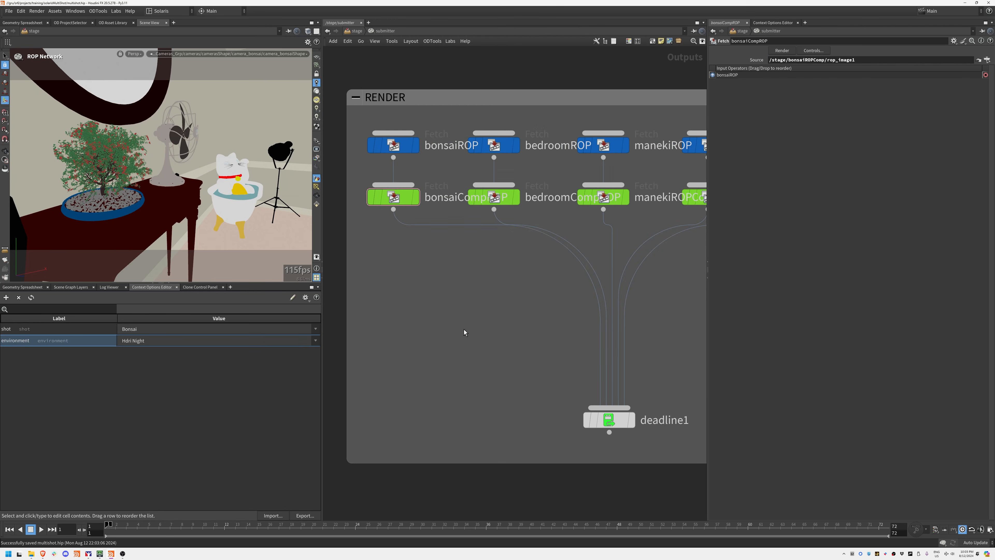
Step: Return to the stage network and review its sections from the Deadline submitter up through lighting and cameras to the geo import
key(h)
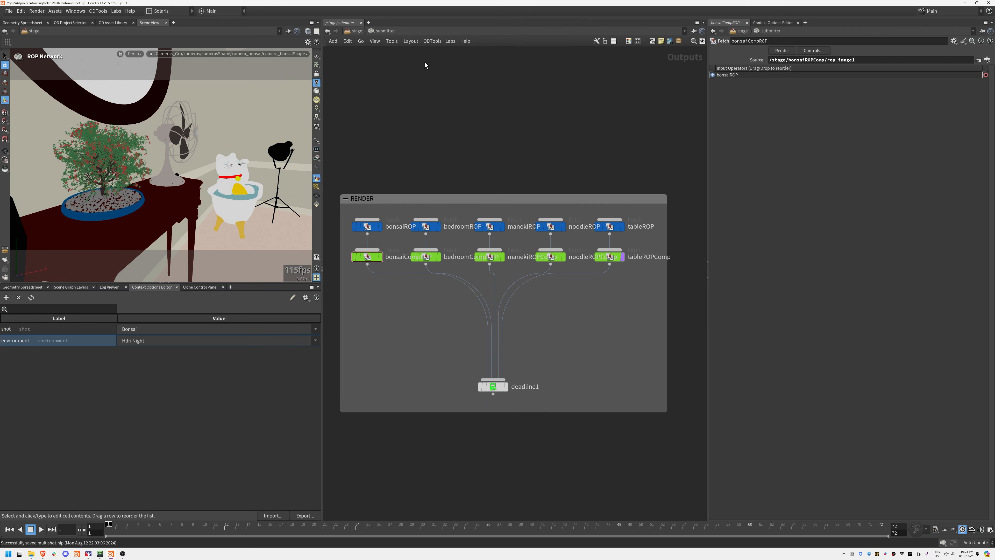
key(u)
key(h)
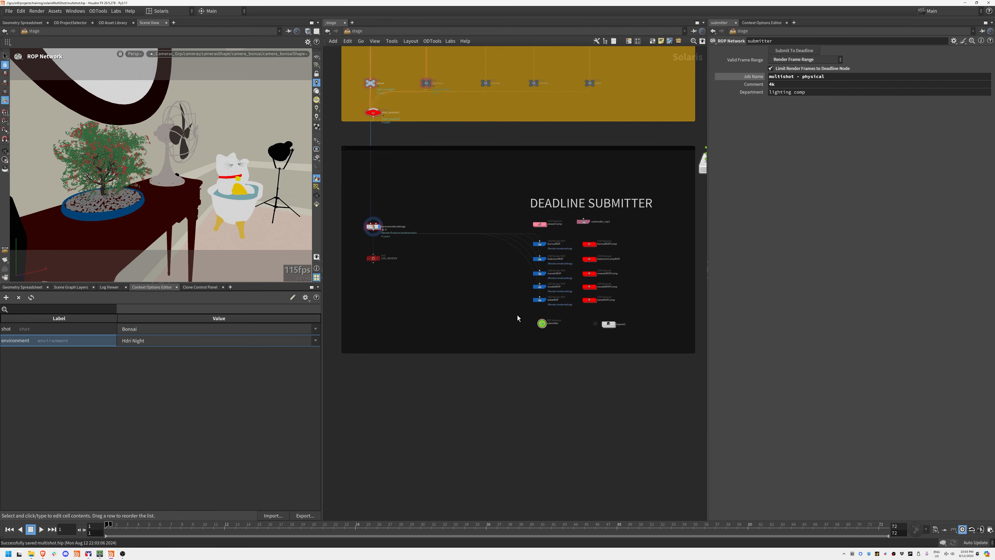
middle_drag(483, 290, 470, 464)
middle_drag(557, 477, 530, 287)
middle_drag(461, 303, 520, 257)
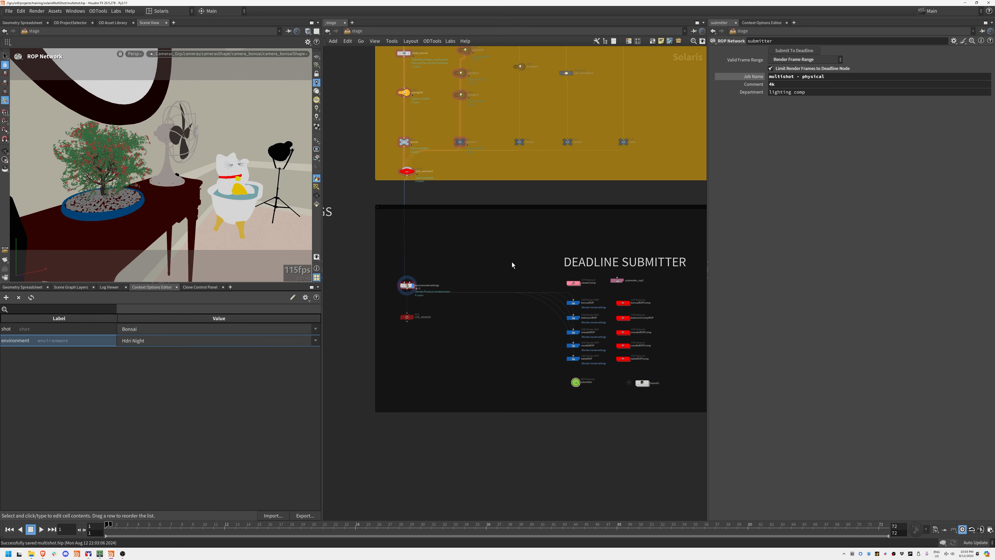
scroll(512, 262, down, 2)
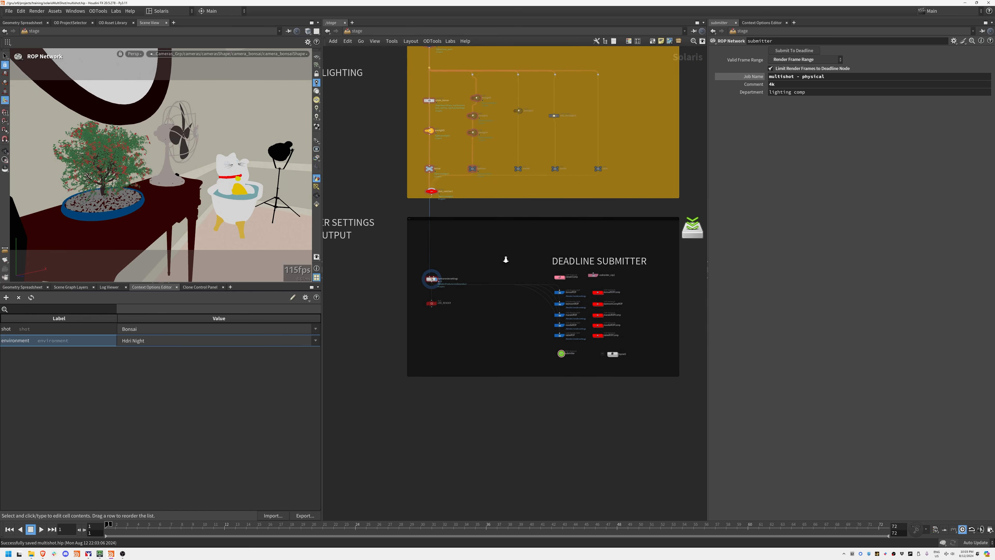
middle_drag(506, 262, 486, 385)
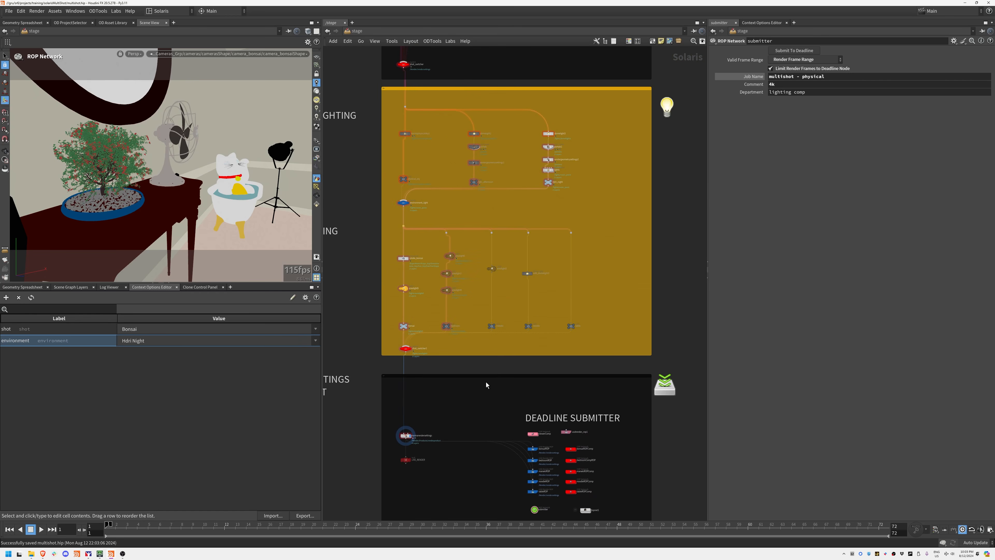
middle_drag(519, 201, 513, 418)
mouse_move(491, 234)
middle_down()
mouse_move(520, 371)
mouse_move(574, 283)
mouse_move(533, 355)
middle_up()
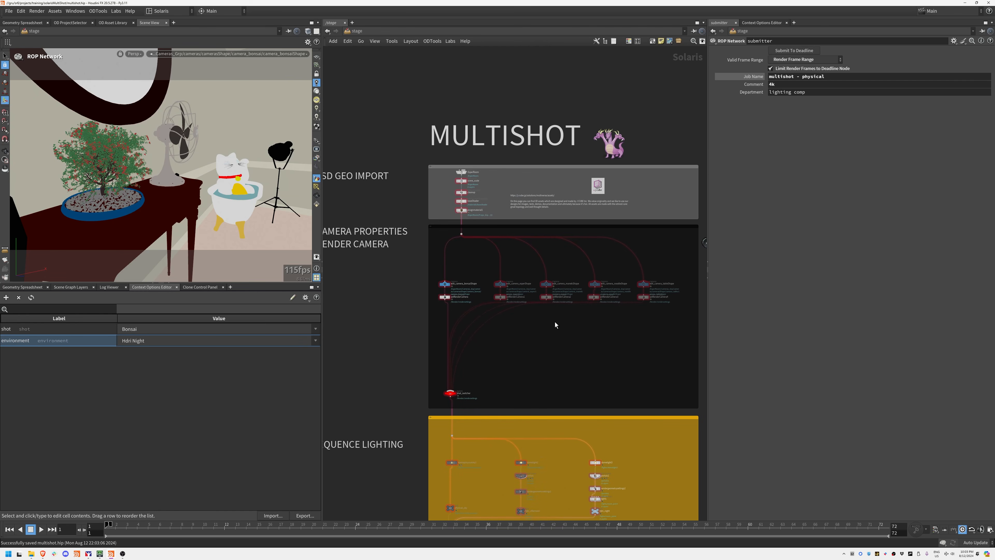
middle_drag(549, 366, 441, 271)
middle_drag(535, 382, 611, 202)
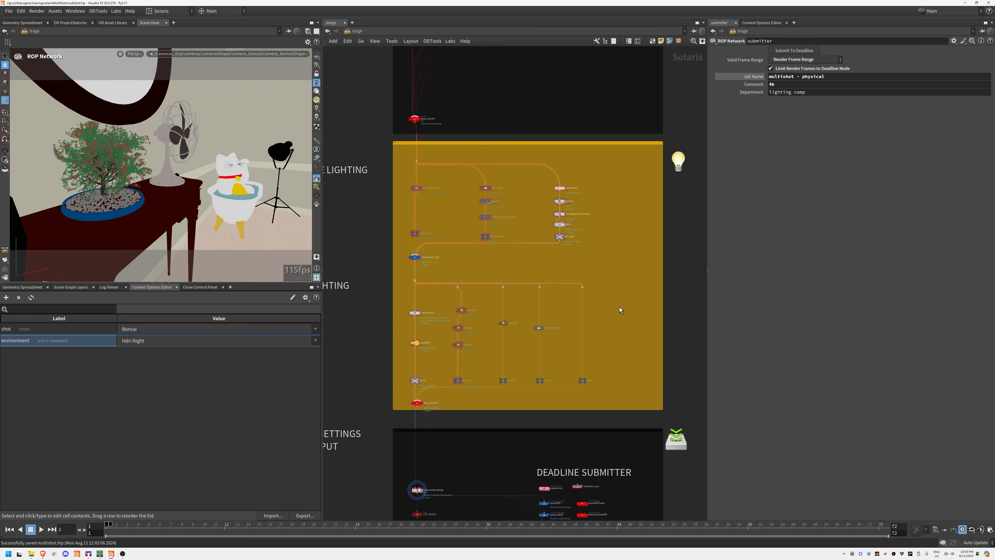
middle_drag(543, 398, 457, 516)
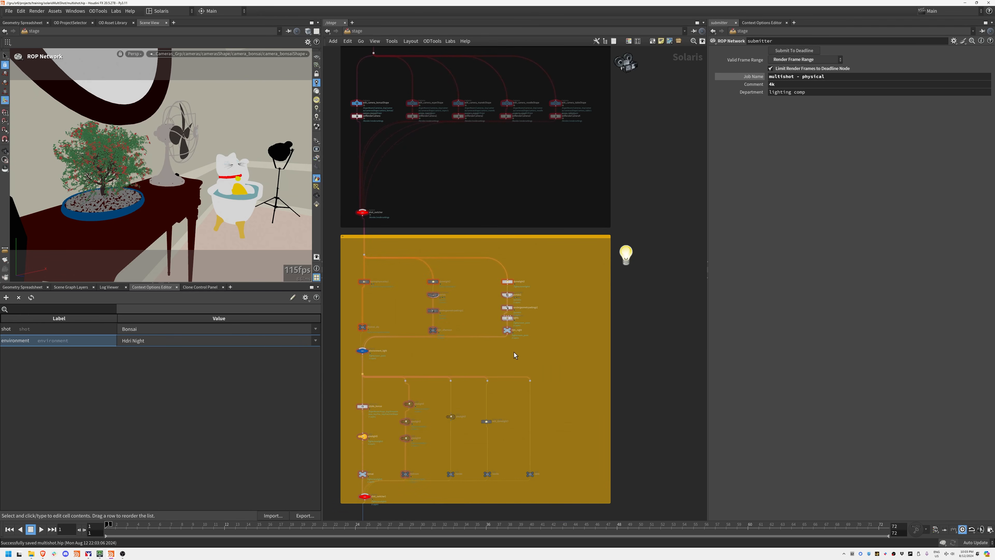